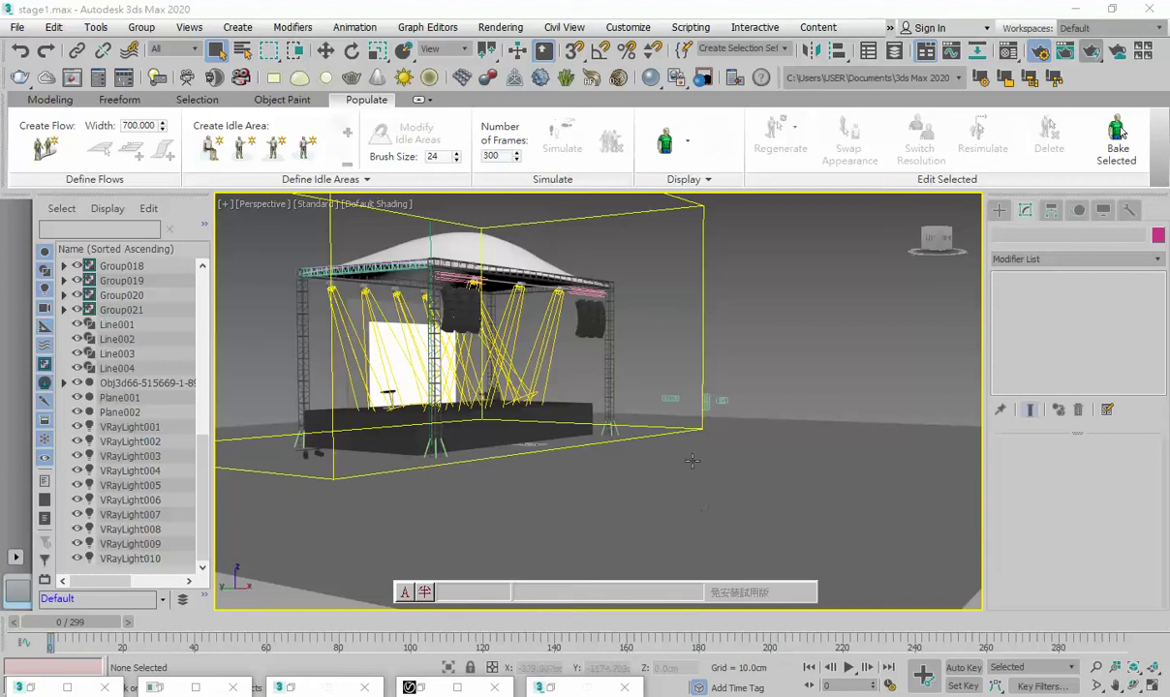
# Zoom and pan the viewport to centre the stage and its right-side floor
pyautogui.scroll(4, 731, 391)
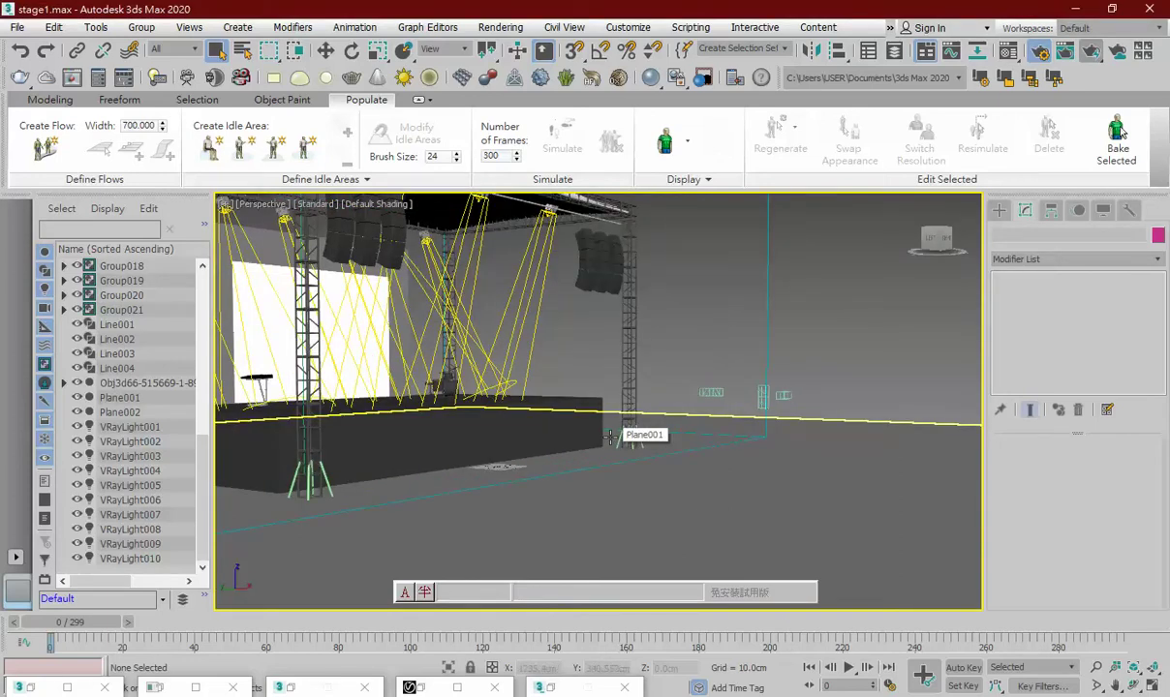
pyautogui.scroll(-3, 611, 435)
pyautogui.scroll(2, 453, 438)
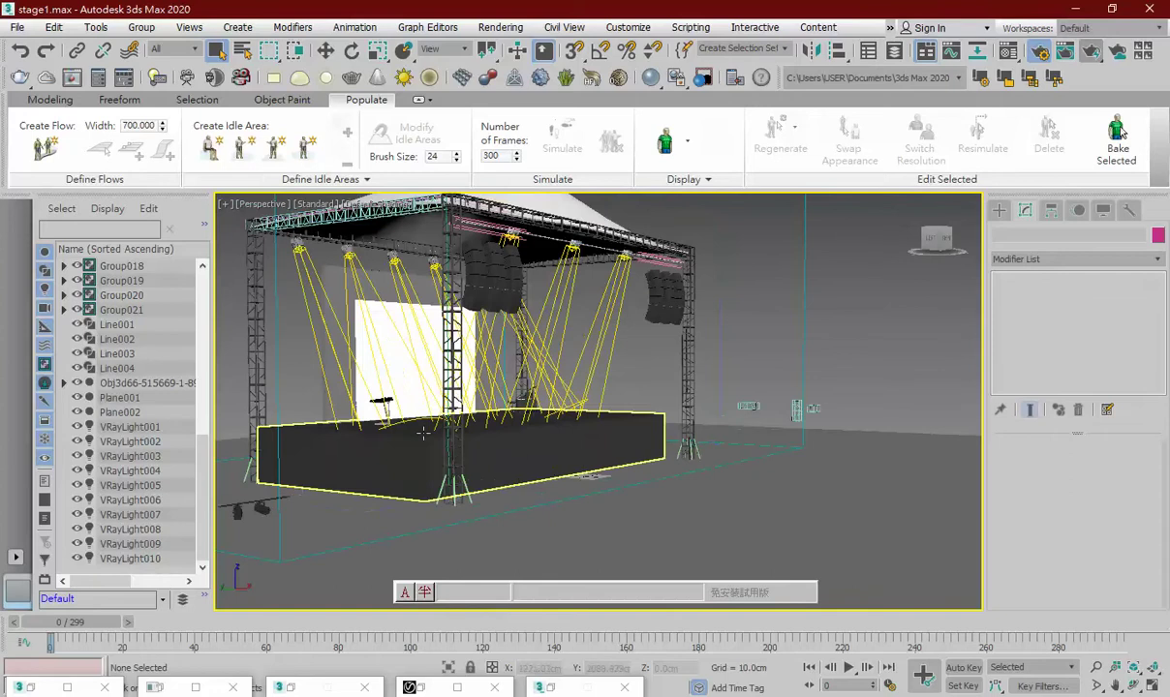
pyautogui.scroll(-2, 427, 416)
pyautogui.scroll(-3, 707, 366)
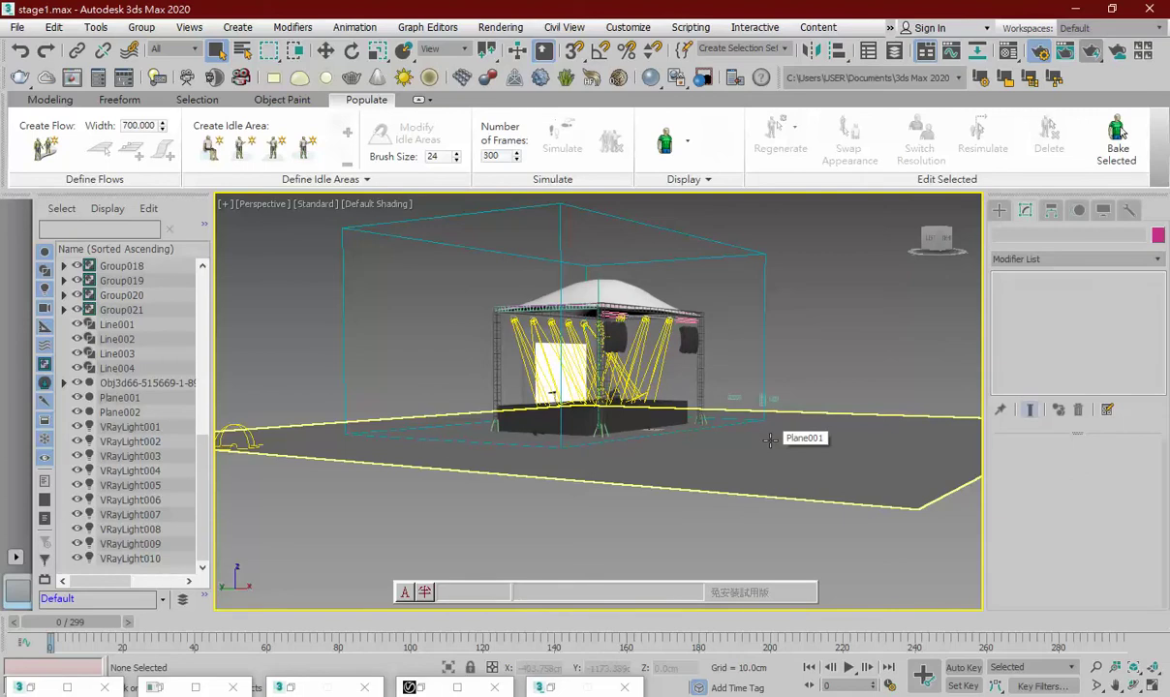
pyautogui.scroll(3, 744, 399)
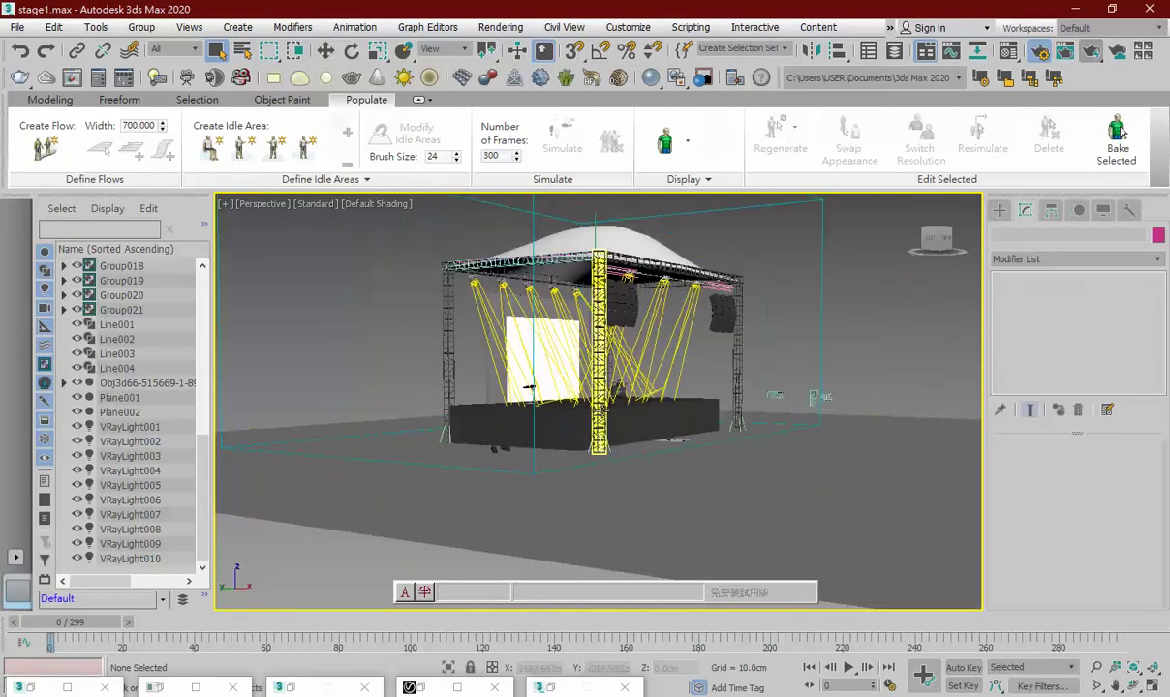
pyautogui.moveTo(645, 388); pyautogui.dragTo(617, 387, button='middle')
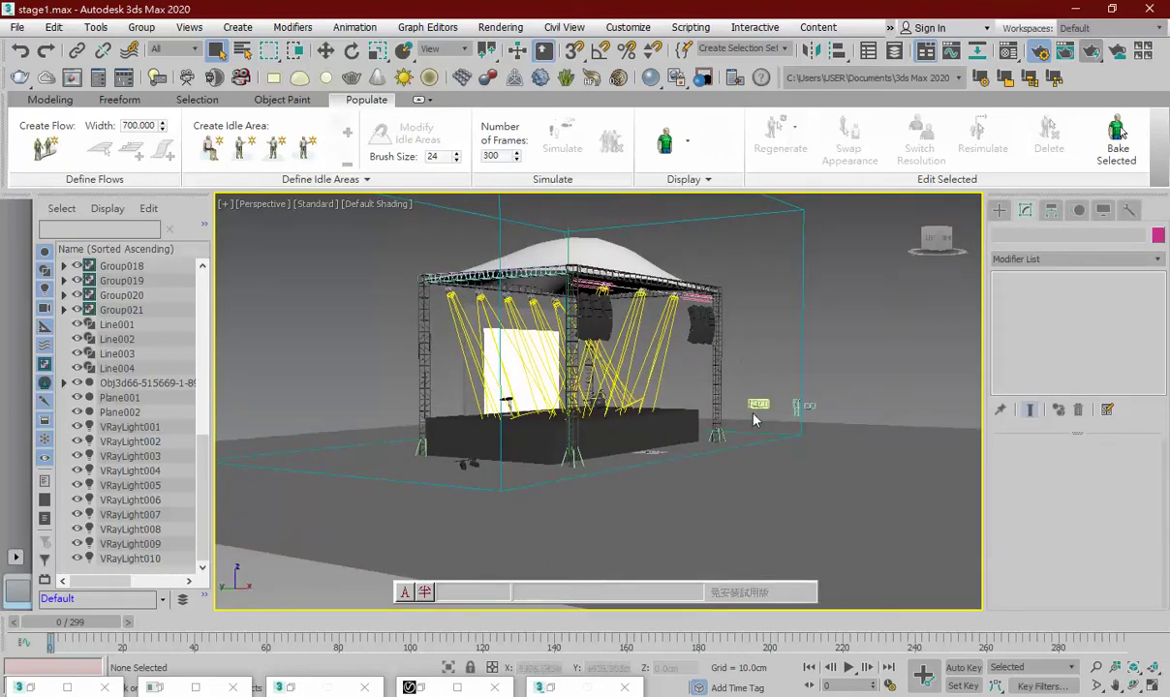
pyautogui.moveTo(766, 384); pyautogui.dragTo(751, 461, button='middle')
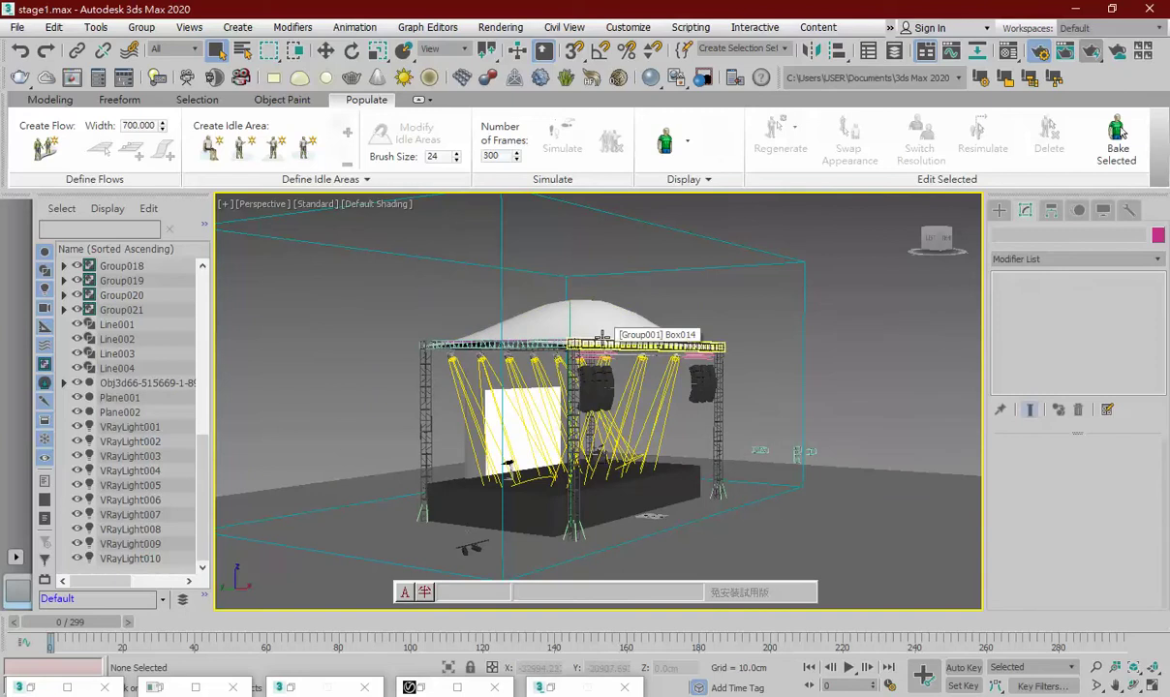
pyautogui.moveTo(601, 329); pyautogui.dragTo(609, 300, button='middle')
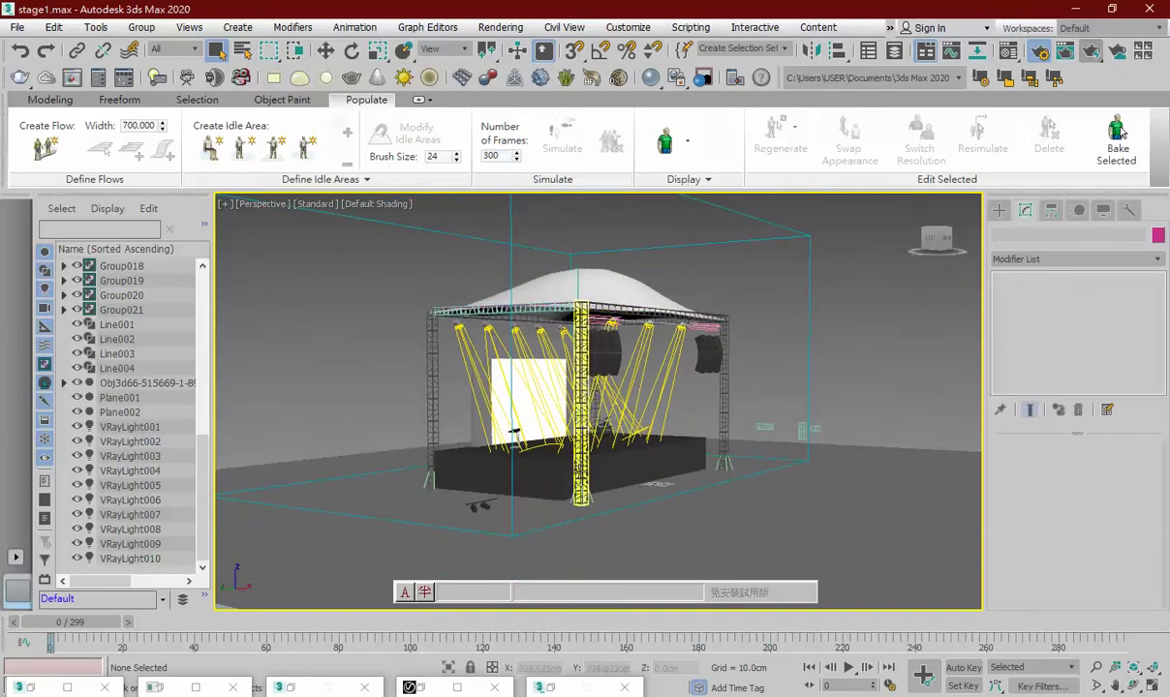
pyautogui.moveTo(581, 455); pyautogui.dragTo(541, 438, button='middle')
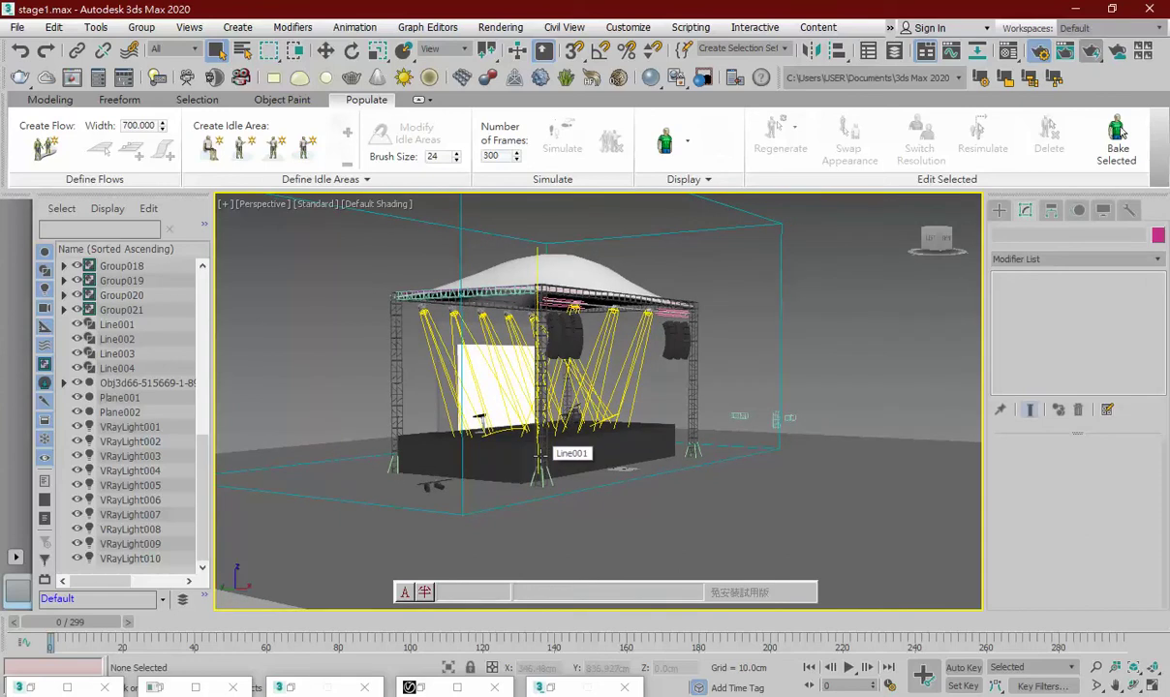
pyautogui.scroll(2, 758, 494)
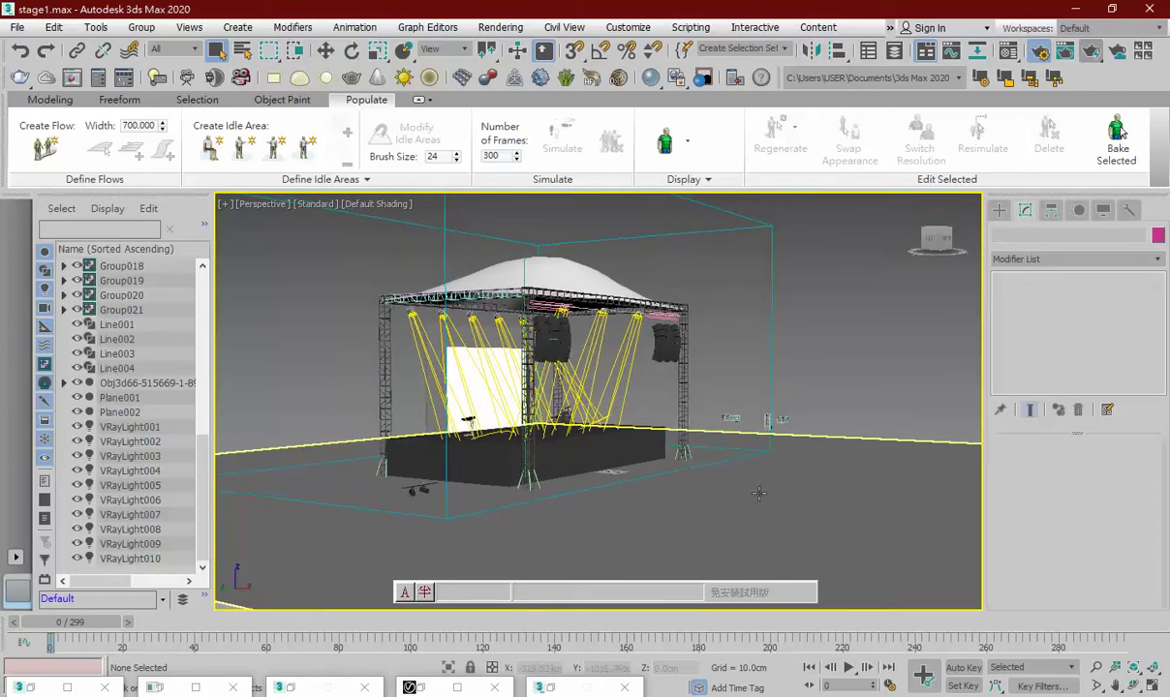
pyautogui.scroll(3, 758, 494)
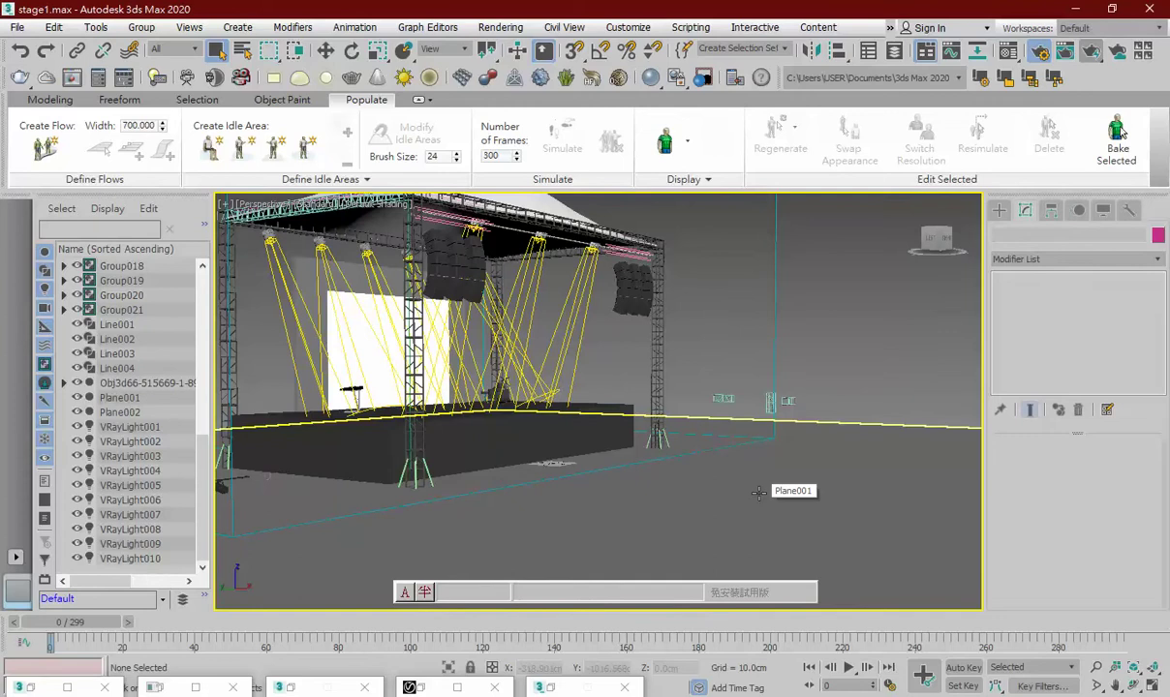
pyautogui.scroll(-4, 758, 493)
pyautogui.scroll(-1, 746, 495)
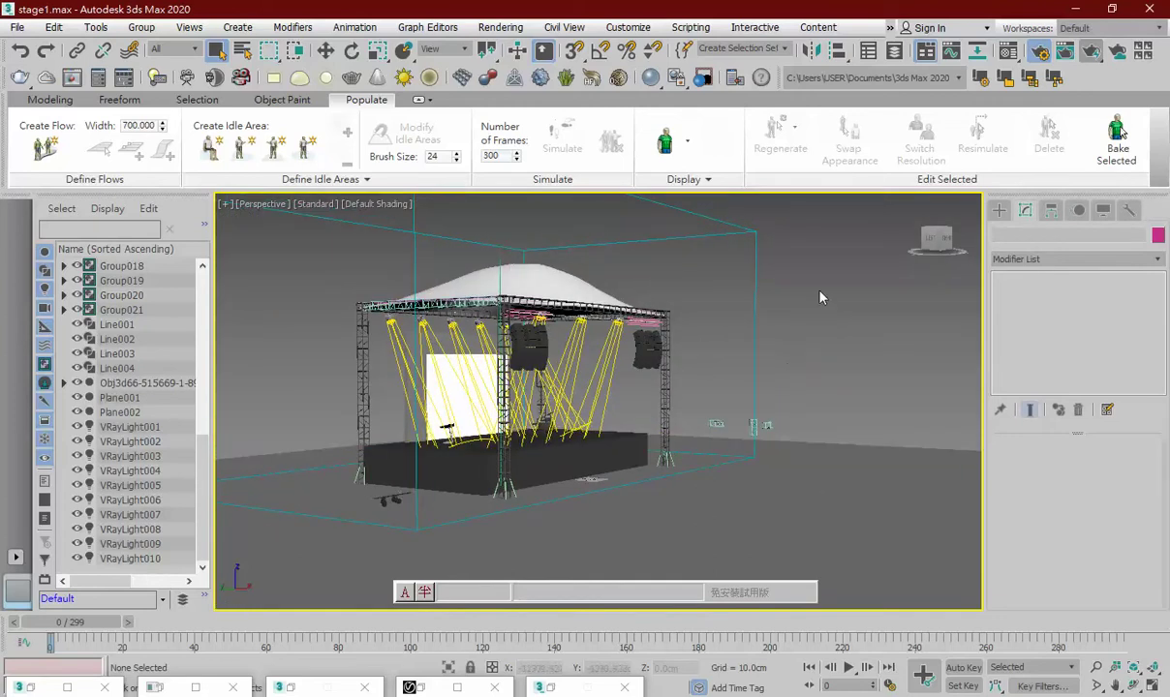
# Outline a freehand idle area on the floor before the stage, then zoom in on it
pyautogui.click(240, 147)
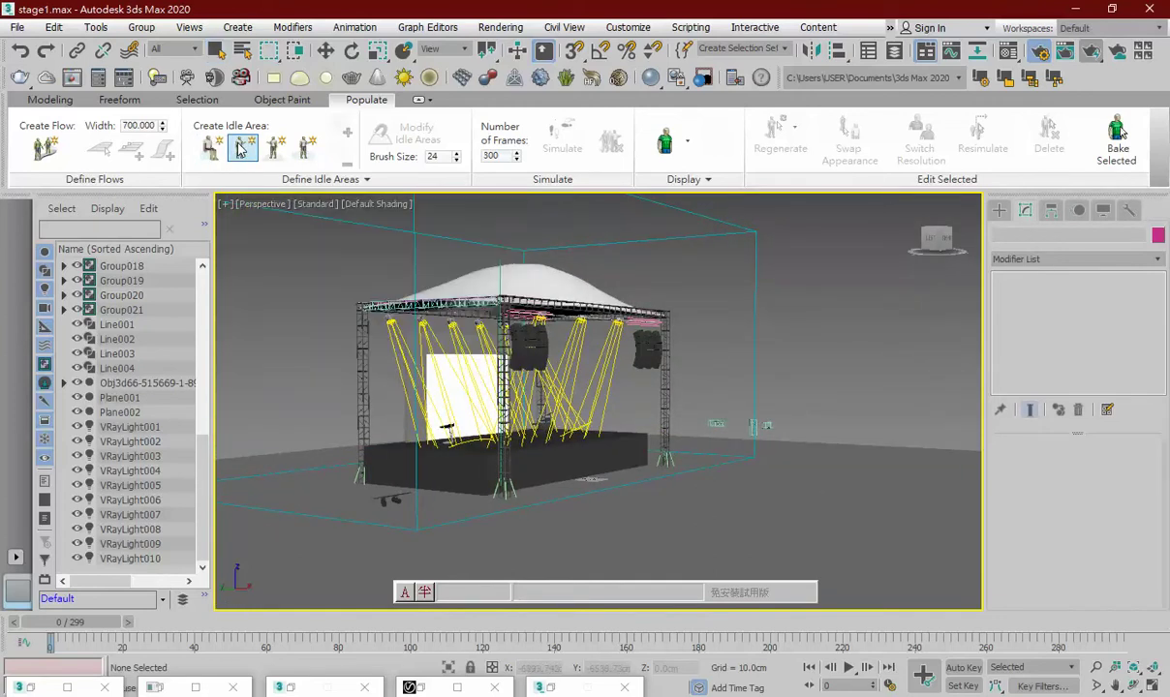
pyautogui.scroll(2, 714, 508)
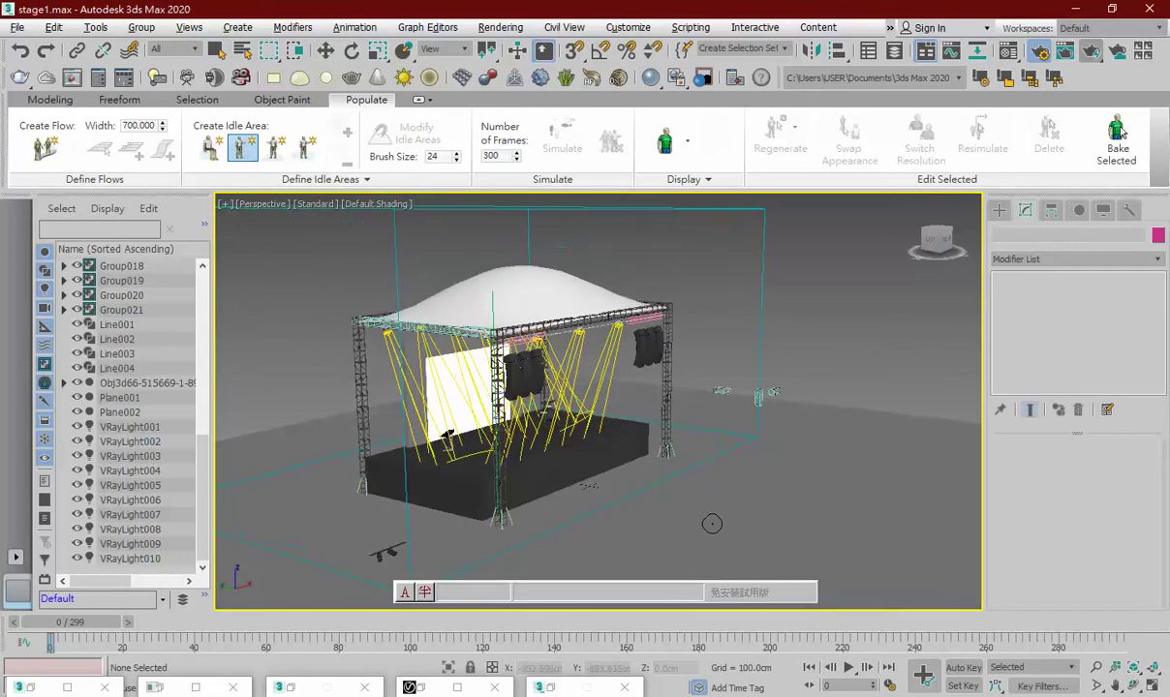
pyautogui.click(723, 504)
pyautogui.moveTo(702, 516); pyautogui.dragTo(780, 499)
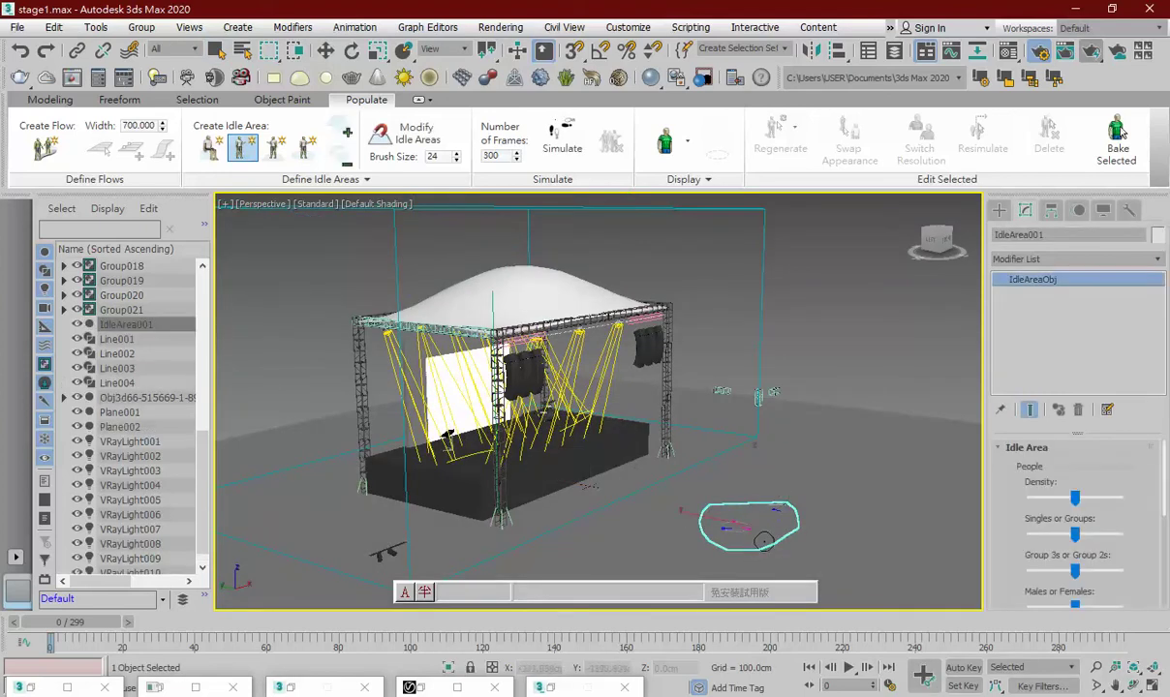
pyautogui.moveTo(778, 496); pyautogui.dragTo(755, 485, button='middle')
pyautogui.scroll(4, 739, 503)
pyautogui.scroll(2, 717, 510)
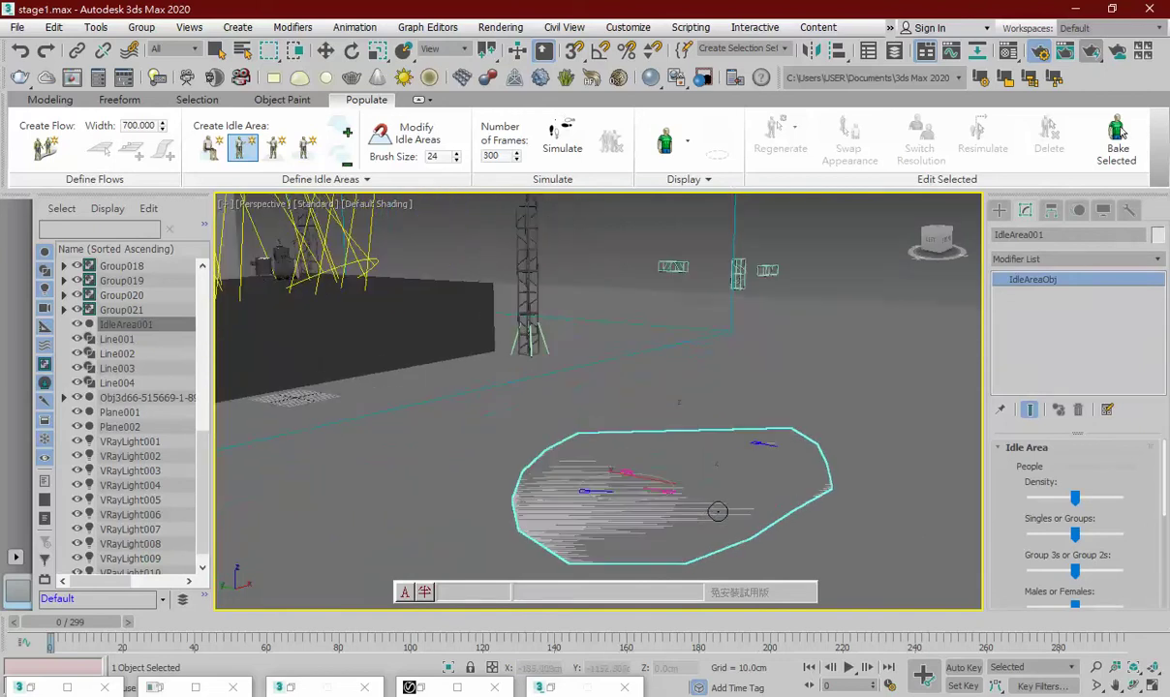
pyautogui.scroll(2, 725, 519)
pyautogui.scroll(1, 729, 480)
pyautogui.scroll(1, 765, 473)
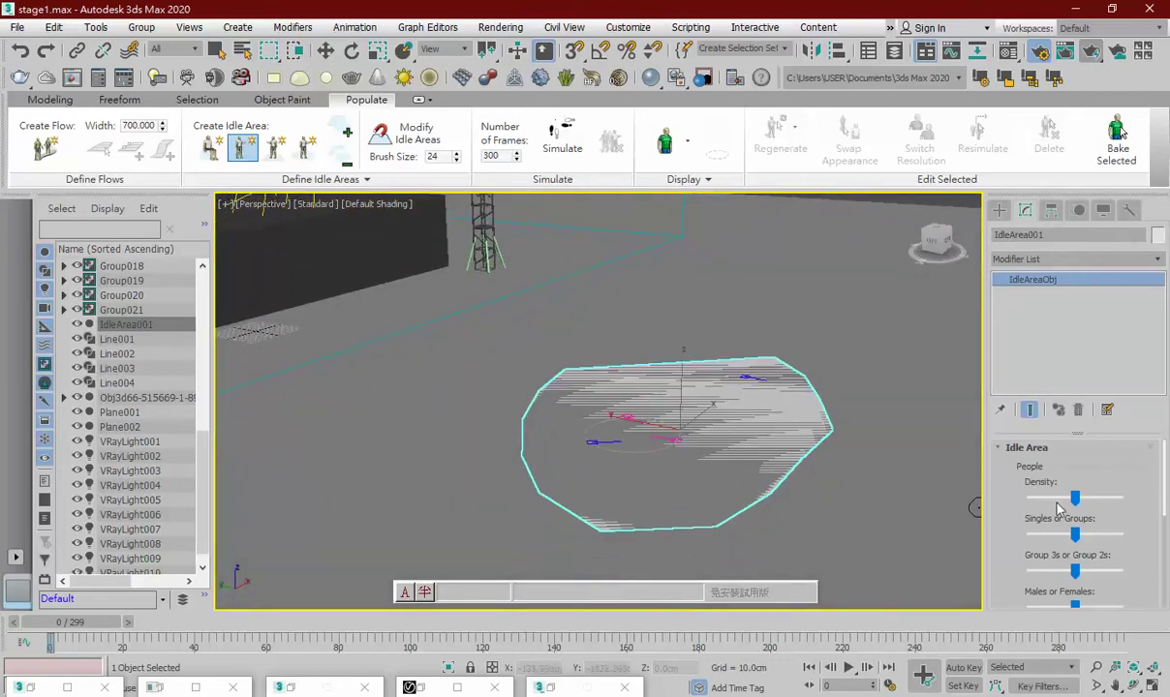
# Drag the idle area's Density slider to minimum, then all the way to maximum
pyautogui.moveTo(1075, 499); pyautogui.dragTo(1025, 511)
pyautogui.moveTo(1023, 501); pyautogui.dragTo(1147, 515)
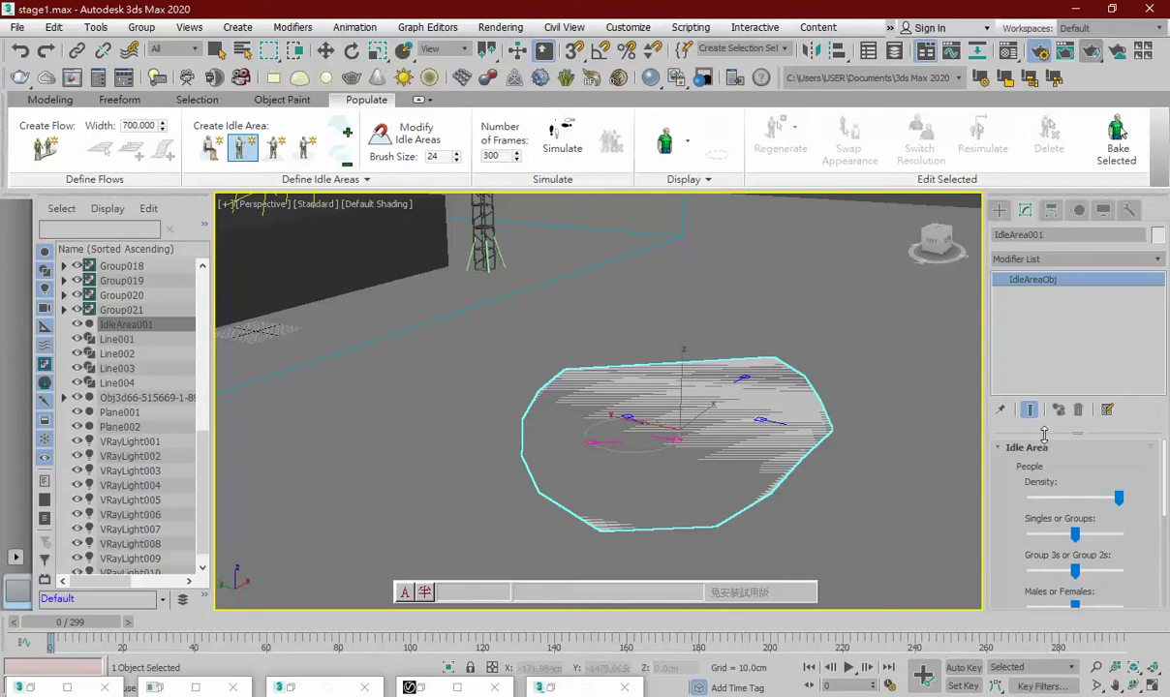
pyautogui.moveTo(1044, 435); pyautogui.dragTo(1044, 337)
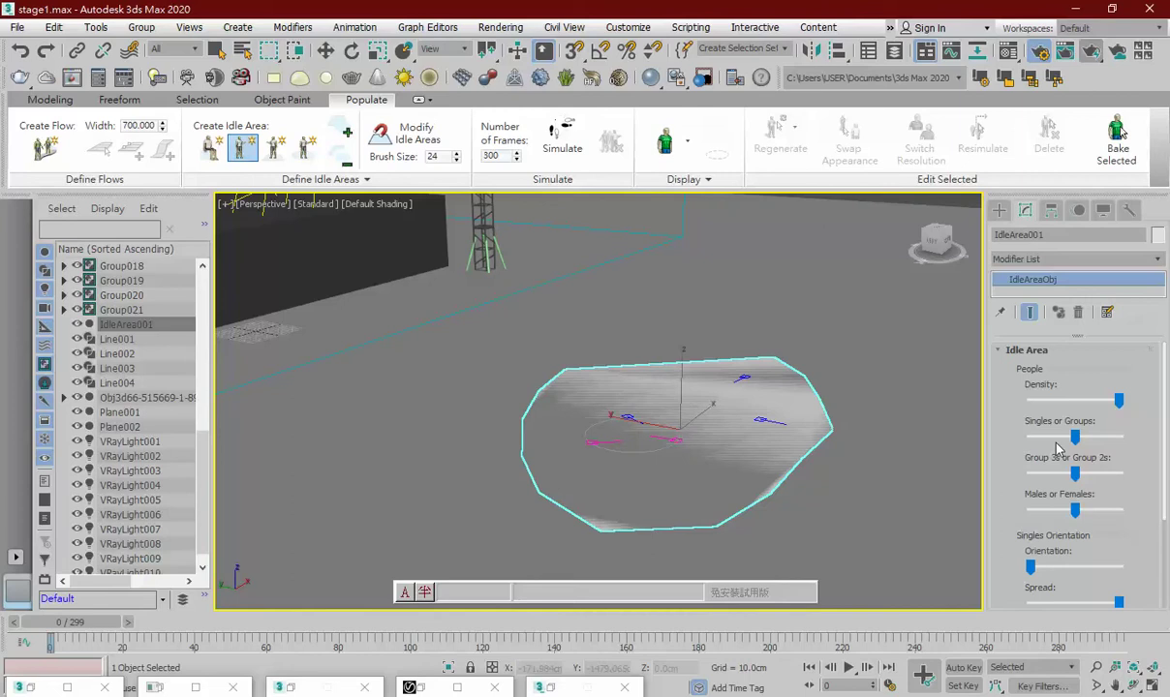
# Try the Singles or Groups, Group 3s/2s and Males/Females sliders
pyautogui.moveTo(1076, 437)
pyautogui.mouseDown()
pyautogui.moveTo(1112, 442)
pyautogui.moveTo(1024, 442)
pyautogui.moveTo(1092, 441)
pyautogui.mouseUp()
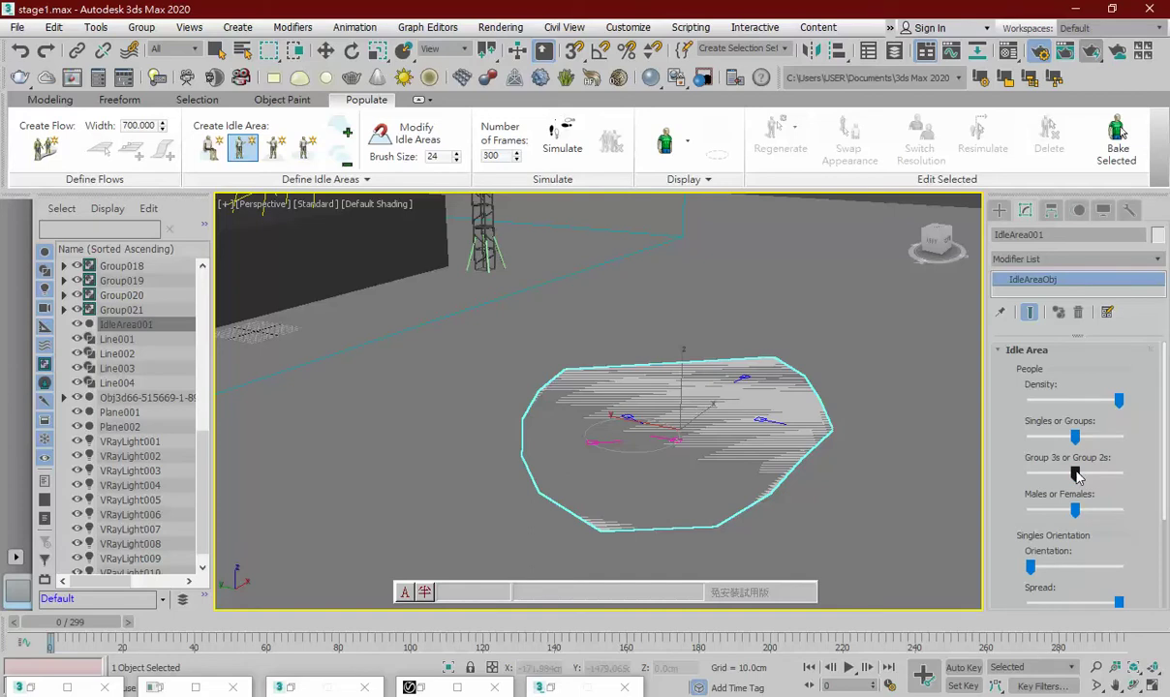
pyautogui.moveTo(1085, 475)
pyautogui.mouseDown()
pyautogui.moveTo(1036, 478)
pyautogui.moveTo(1075, 480)
pyautogui.mouseUp()
pyautogui.moveTo(1076, 514)
pyautogui.mouseDown()
pyautogui.moveTo(1018, 515)
pyautogui.moveTo(1131, 513)
pyautogui.moveTo(1085, 515)
pyautogui.mouseUp()
pyautogui.moveTo(1009, 504); pyautogui.dragTo(1022, 438)
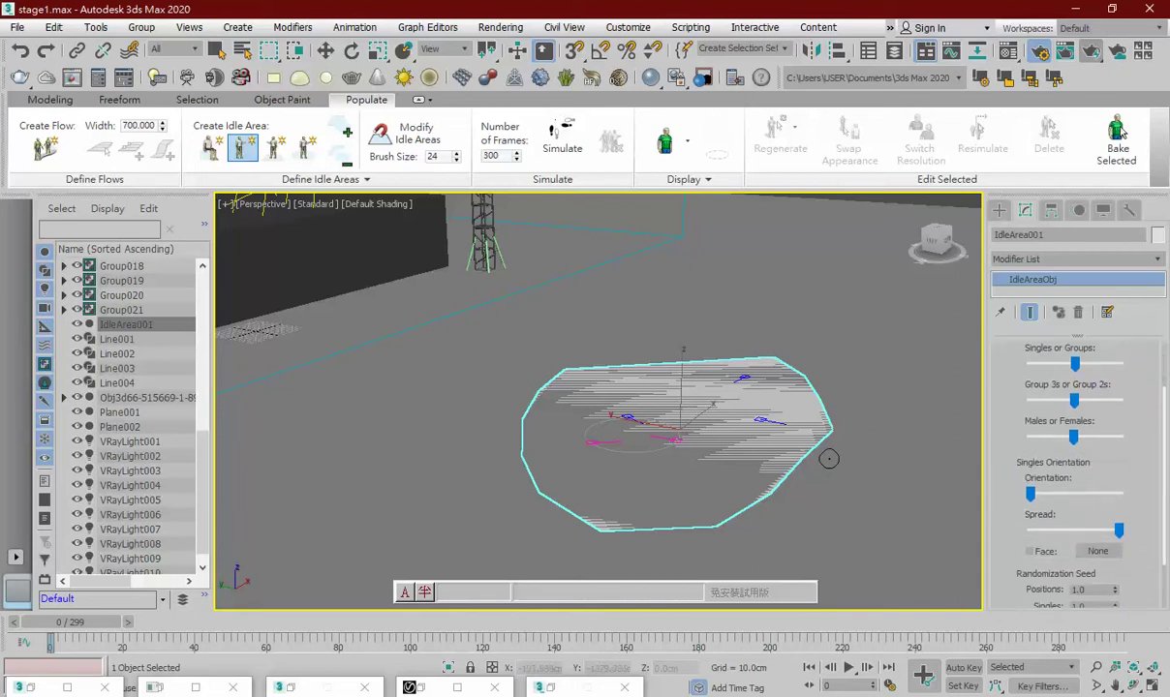
# Turn the singles' Orientation slightly right and drag Spread to its minimum
pyautogui.scroll(3, 831, 462)
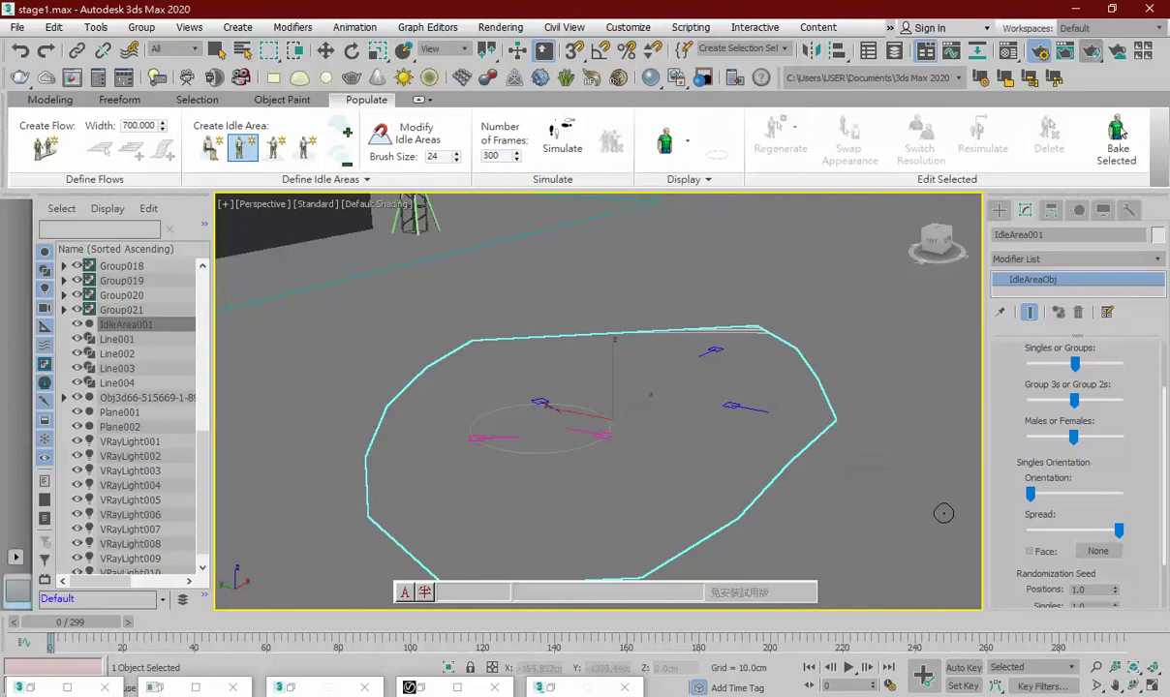
pyautogui.moveTo(1031, 494)
pyautogui.mouseDown()
pyautogui.moveTo(1048, 495)
pyautogui.moveTo(1044, 518)
pyautogui.moveTo(1079, 516)
pyautogui.mouseUp()
pyautogui.moveTo(1079, 515); pyautogui.dragTo(1074, 506)
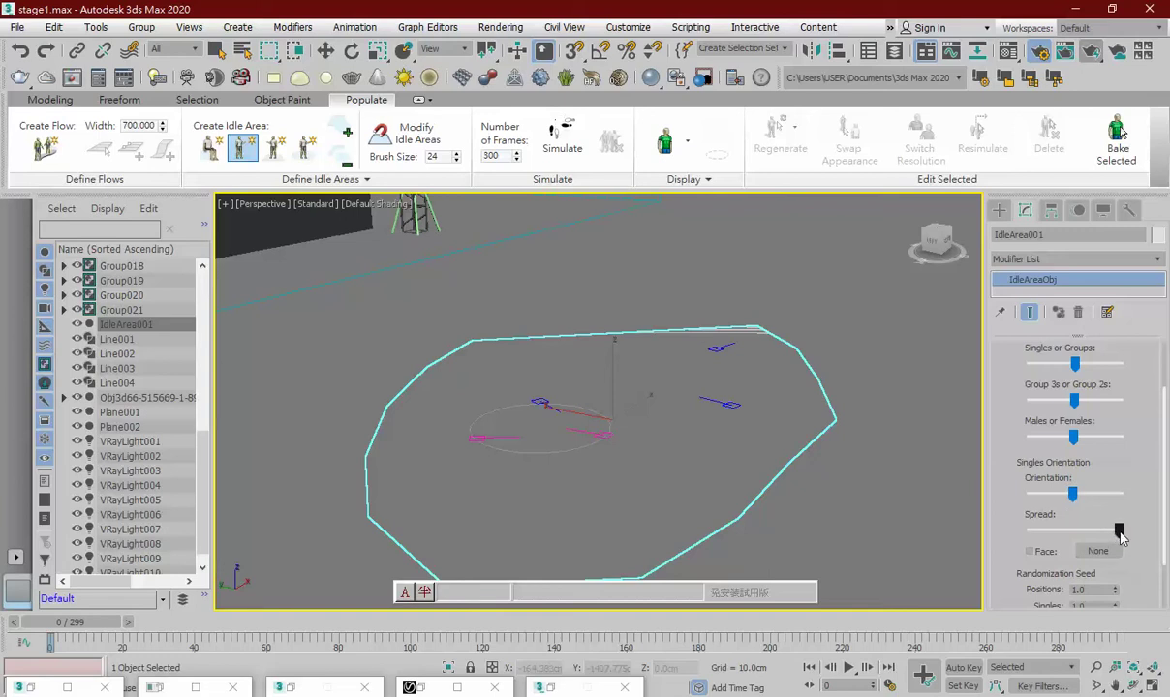
pyautogui.moveTo(1122, 539)
pyautogui.mouseDown()
pyautogui.moveTo(971, 542)
pyautogui.moveTo(1140, 543)
pyautogui.mouseUp()
pyautogui.moveTo(1124, 539); pyautogui.dragTo(980, 540)
pyautogui.moveTo(723, 447); pyautogui.dragTo(732, 425, button='middle')
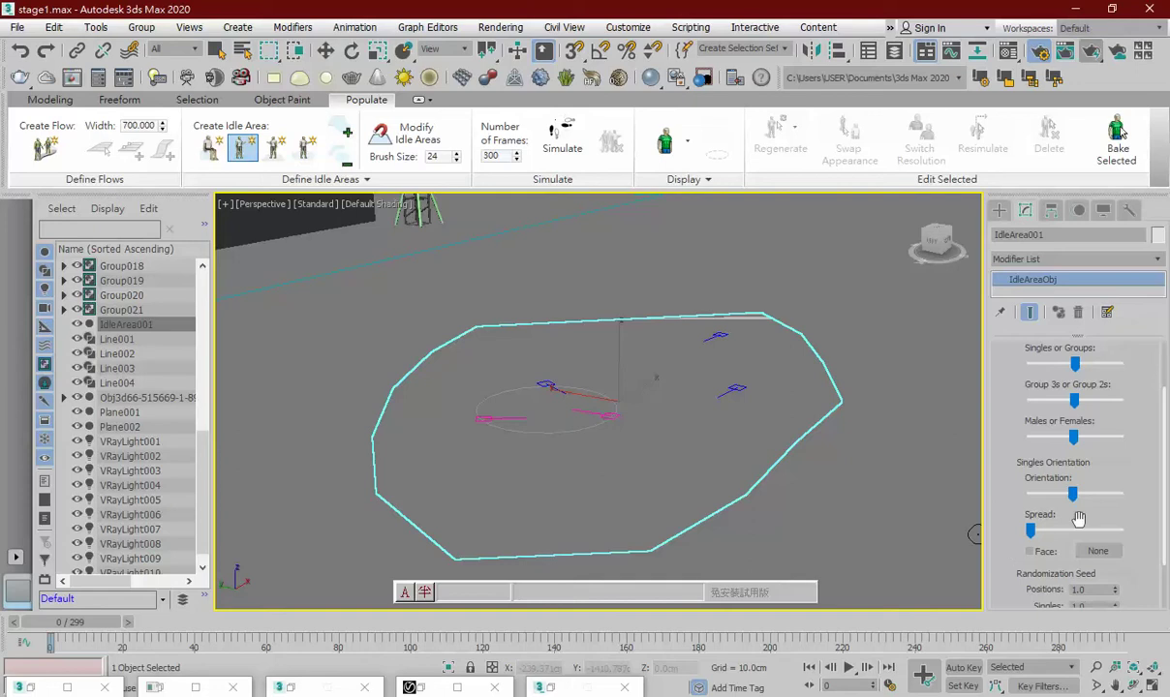
pyautogui.moveTo(1073, 495)
pyautogui.mouseDown()
pyautogui.moveTo(1082, 502)
pyautogui.moveTo(1051, 502)
pyautogui.mouseUp()
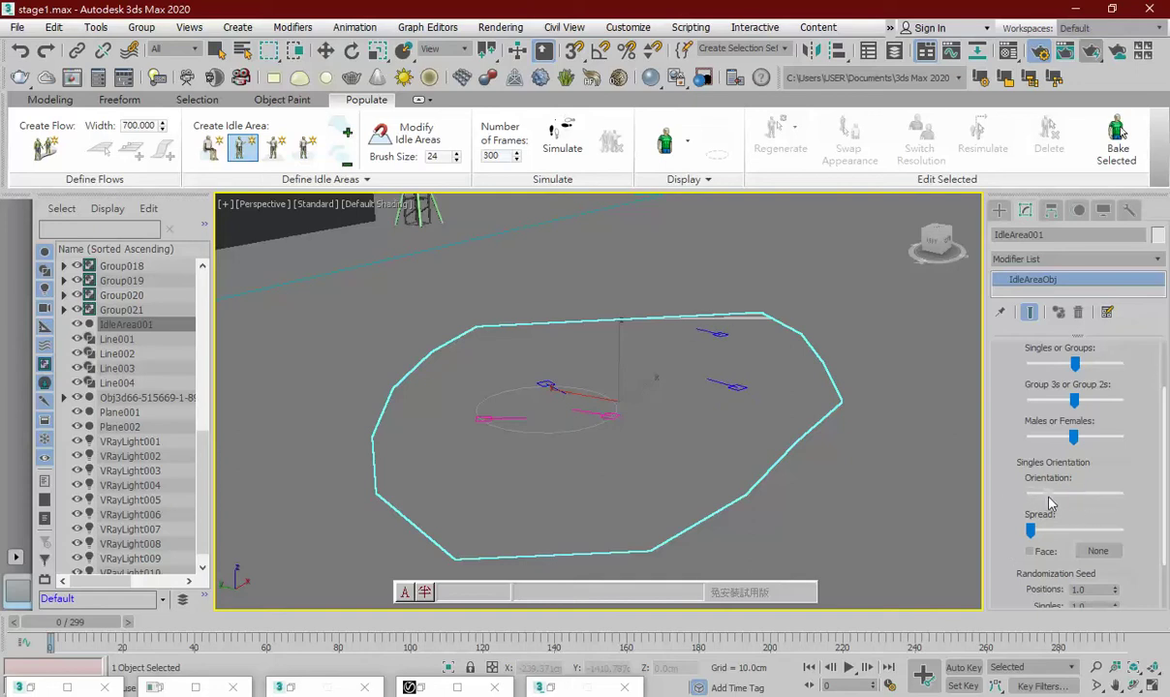
# Set Singles or Groups fully left so the area holds only single people
pyautogui.scroll(-4, 639, 368)
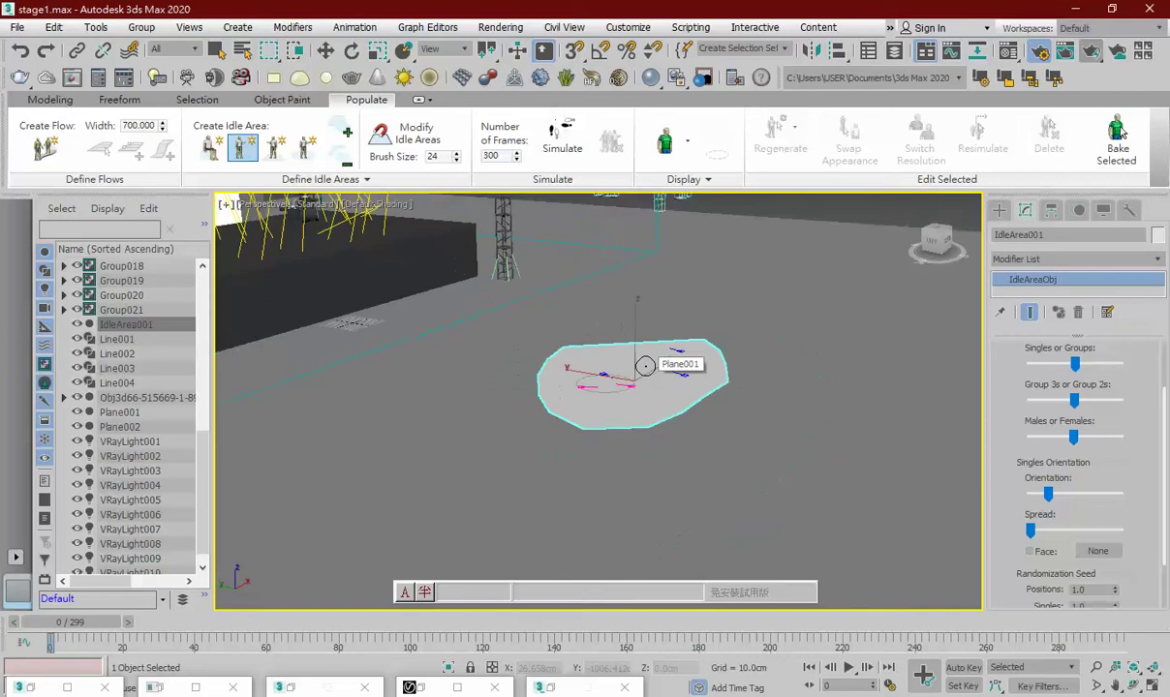
pyautogui.scroll(-2, 634, 368)
pyautogui.scroll(2, 671, 436)
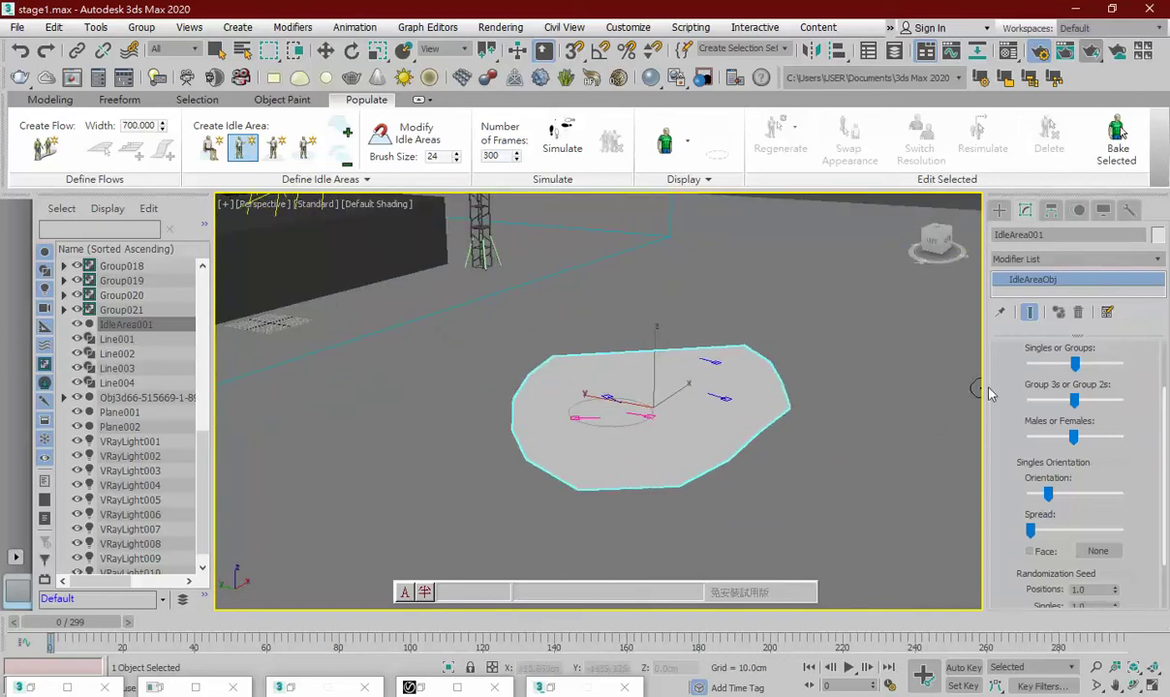
pyautogui.moveTo(1018, 379); pyautogui.dragTo(1032, 452)
pyautogui.click(1026, 434)
pyautogui.moveTo(698, 450)
pyautogui.keyDown('alt'); pyautogui.mouseDown(button='middle')
pyautogui.moveTo(634, 413)
pyautogui.moveTo(627, 426)
pyautogui.moveTo(700, 469)
pyautogui.mouseUp(button='middle'); pyautogui.keyUp('alt')
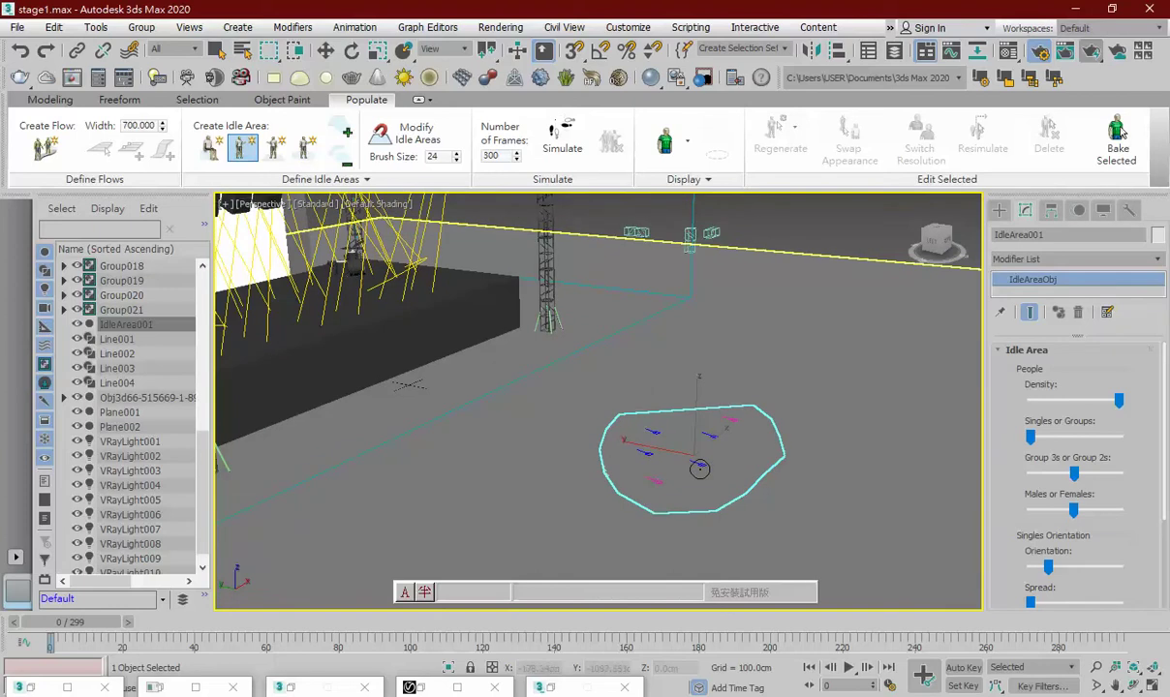
# Pan to show the stage beside the crowd and scroll down the People rollout
pyautogui.moveTo(699, 469)
pyautogui.mouseDown(button='middle')
pyautogui.moveTo(688, 436)
pyautogui.moveTo(784, 450)
pyautogui.mouseUp(button='middle')
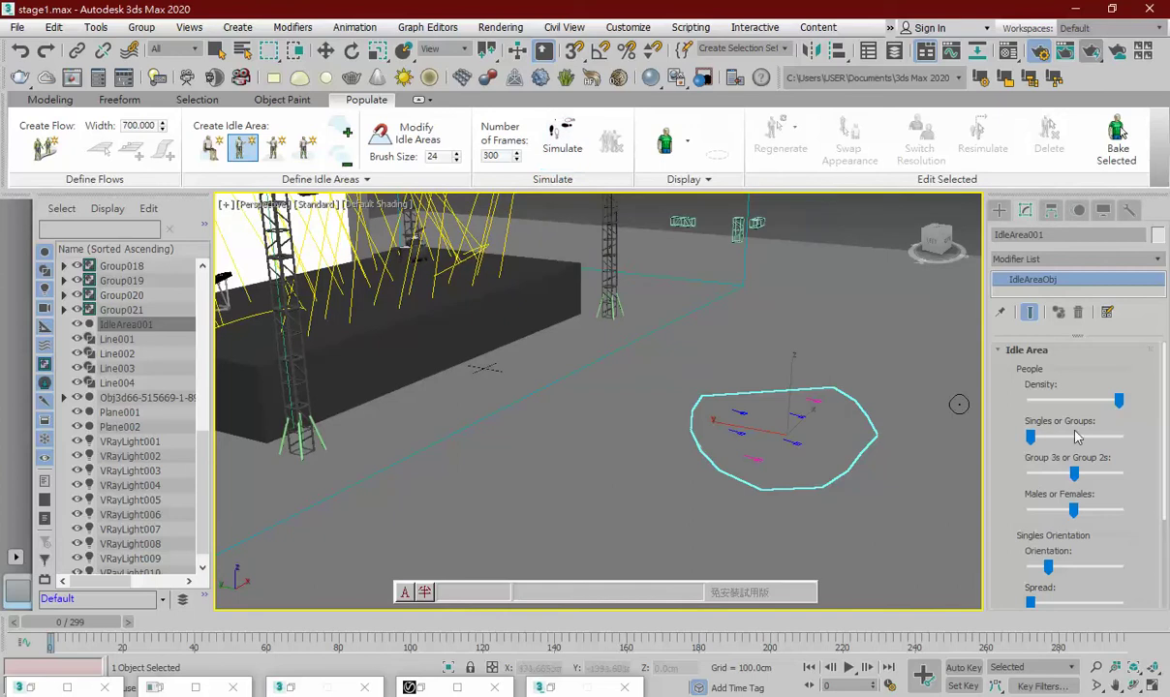
pyautogui.scroll(-1, 1008, 465)
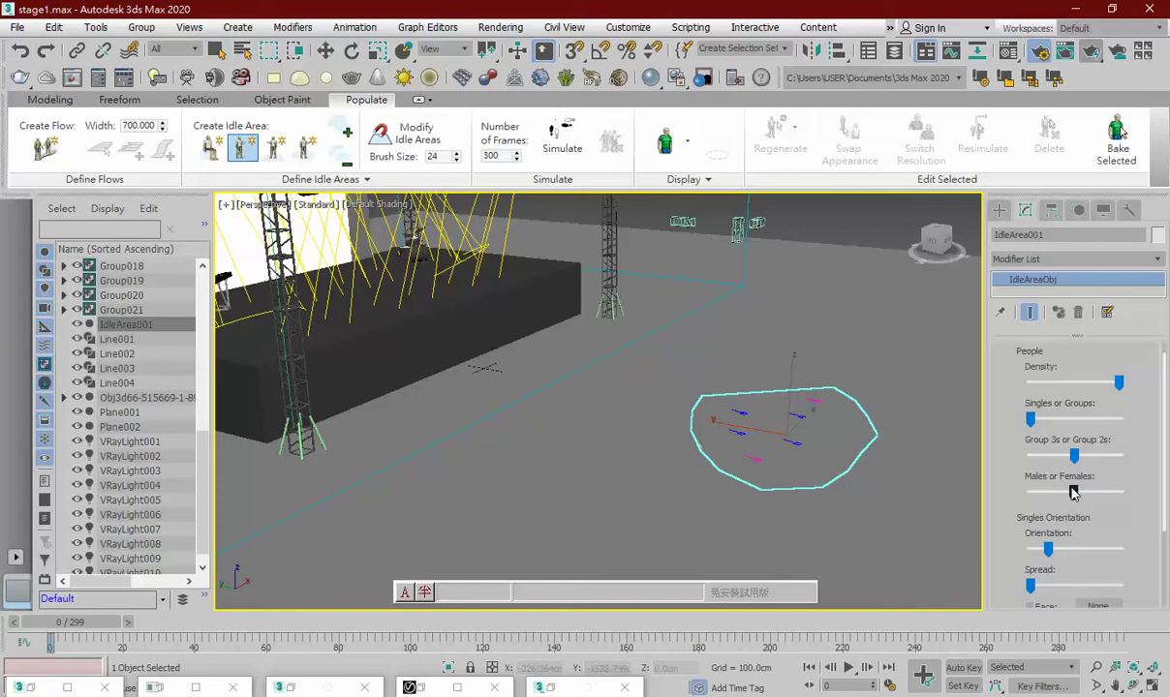
pyautogui.scroll(-2, 1010, 494)
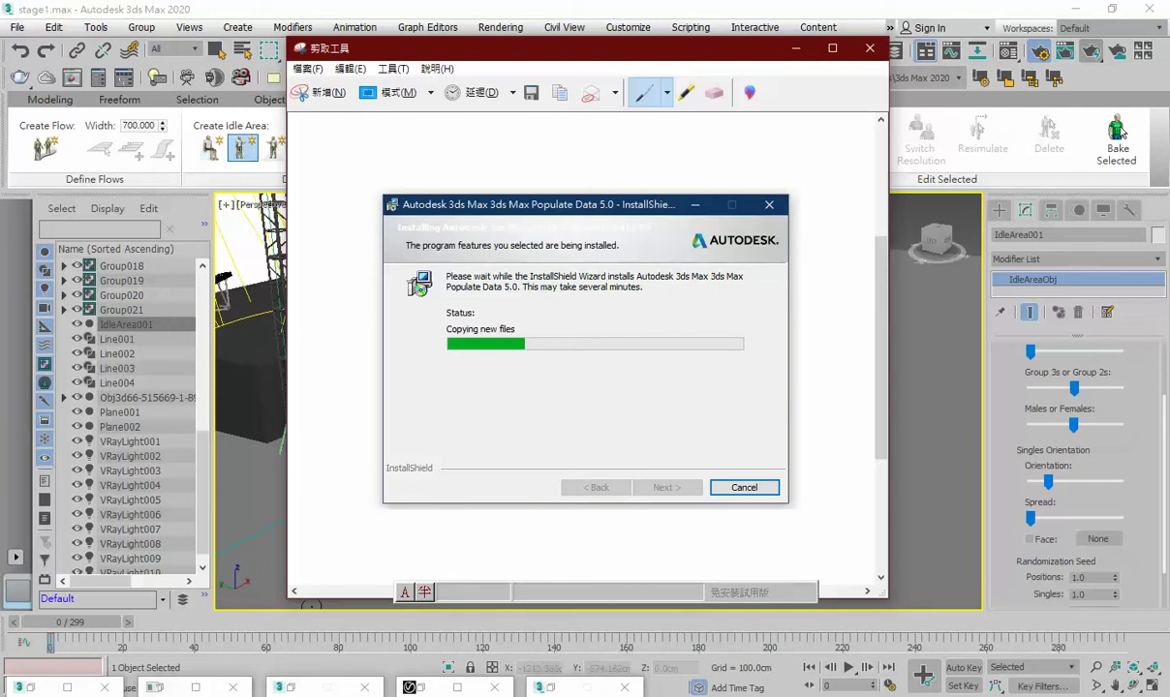
# Bring up the populate5.0 folder window, resized, with the snip window moved aside
pyautogui.click(155, 688)
pyautogui.click(150, 647)
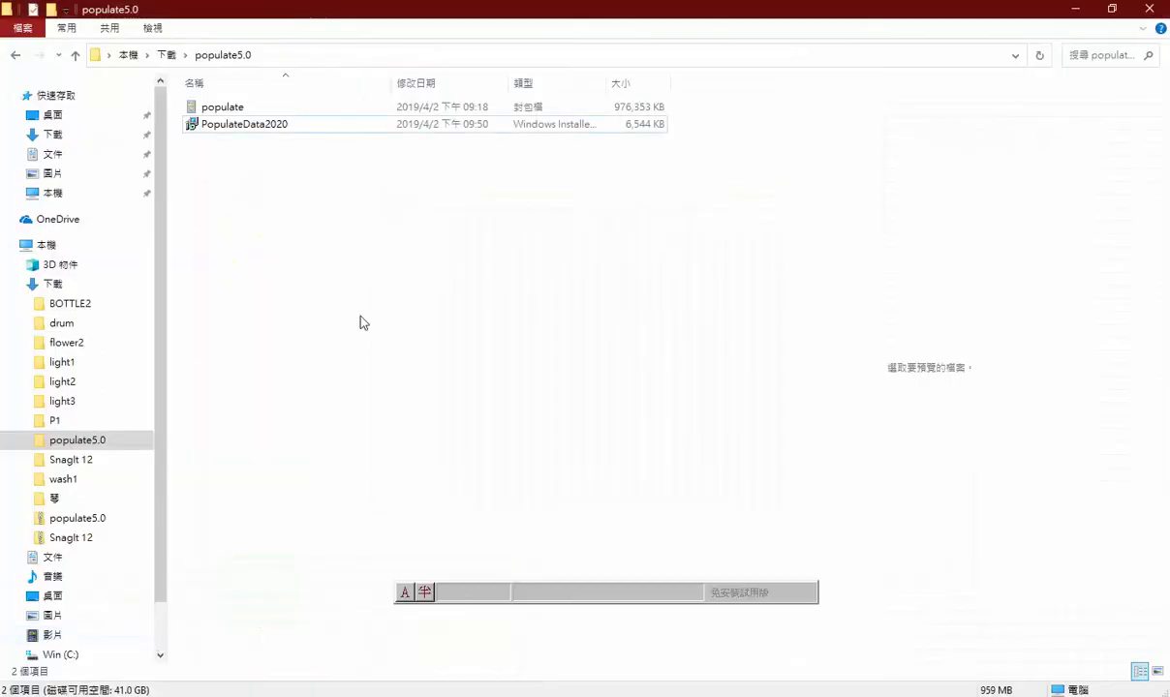
pyautogui.moveTo(331, 8)
pyautogui.mouseDown()
pyautogui.moveTo(585, 183)
pyautogui.moveTo(919, 169)
pyautogui.mouseUp()
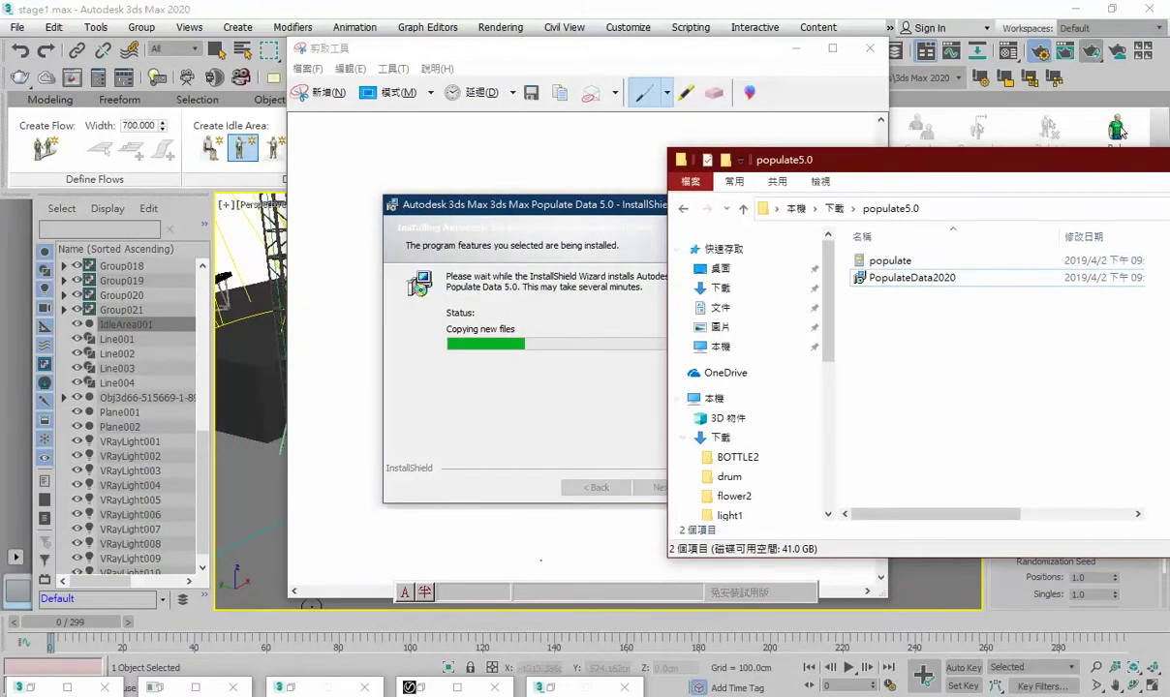
pyautogui.click(378, 684)
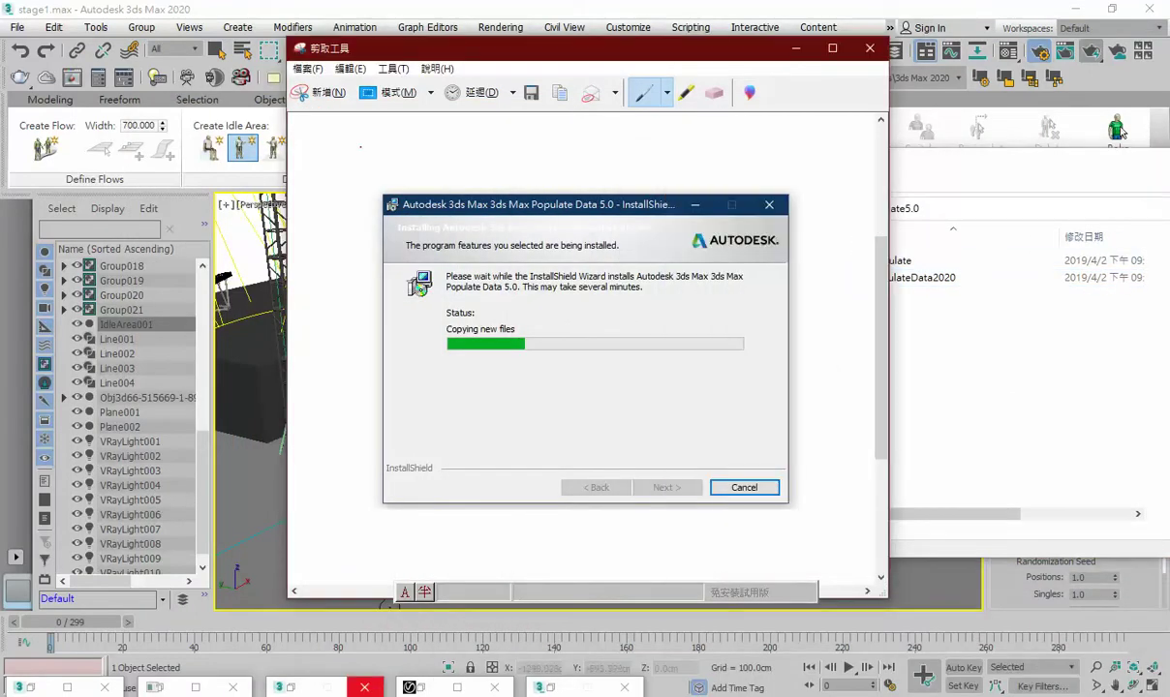
pyautogui.moveTo(661, 56); pyautogui.dragTo(463, 87)
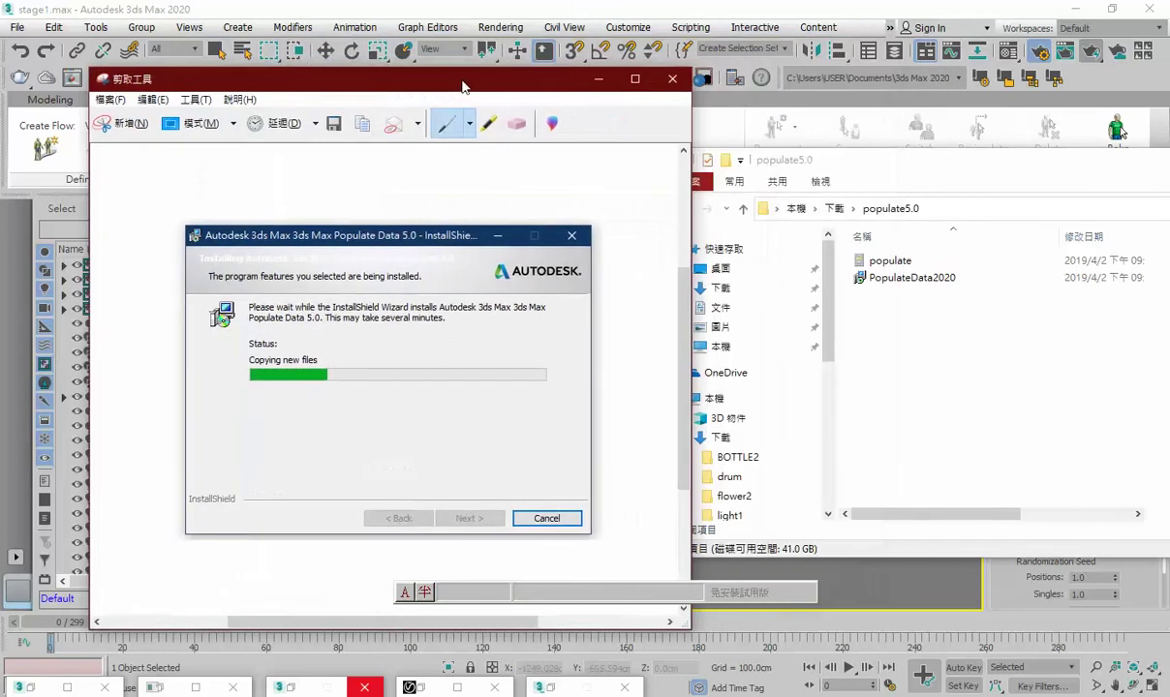
# Snip the populate5.0 folder listing and switch to the course slide deck
pyautogui.click(128, 123)
pyautogui.moveTo(784, 152); pyautogui.dragTo(1032, 369)
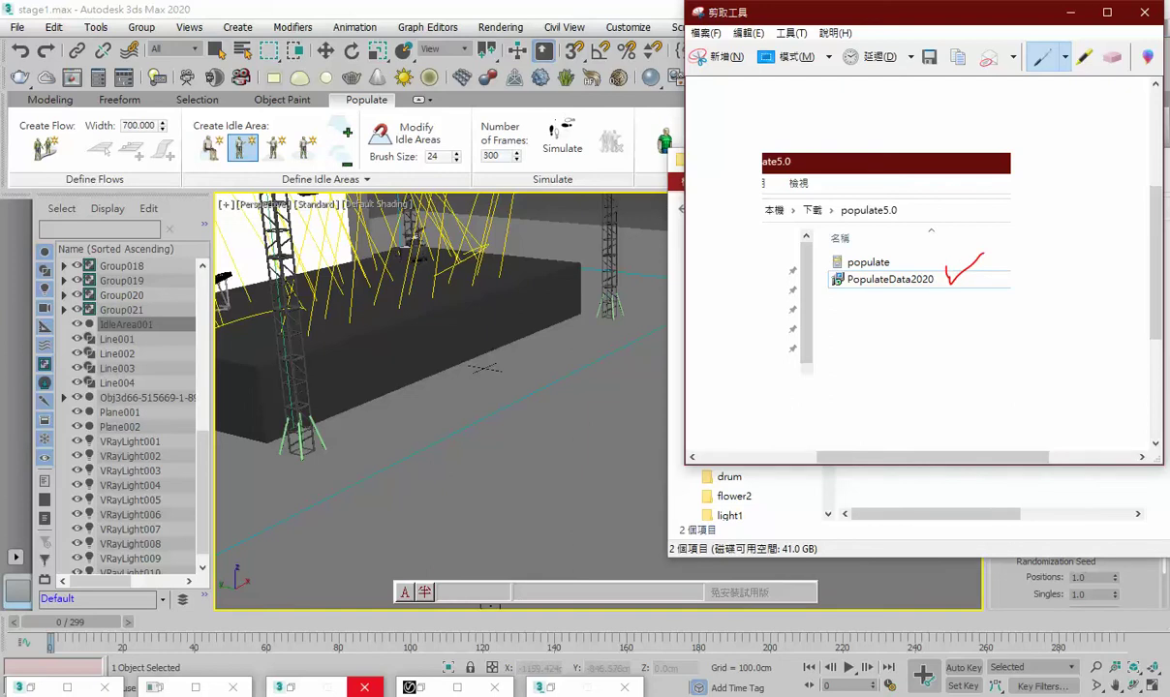
pyautogui.moveTo(408, 688)
pyautogui.click(339, 620)
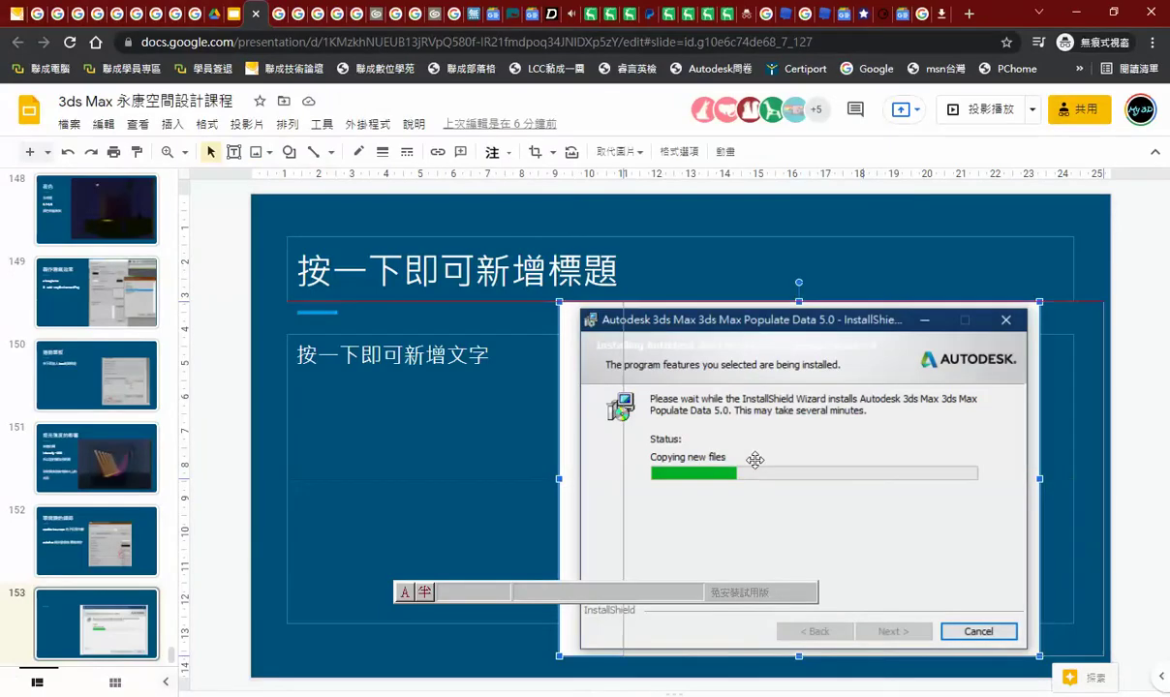
# Paste the folder screenshot onto slide 153, left of the installer shot
pyautogui.moveTo(755, 459); pyautogui.dragTo(826, 459)
pyautogui.hotkey('ctrl', 'v')
pyautogui.moveTo(602, 484); pyautogui.dragTo(363, 484)
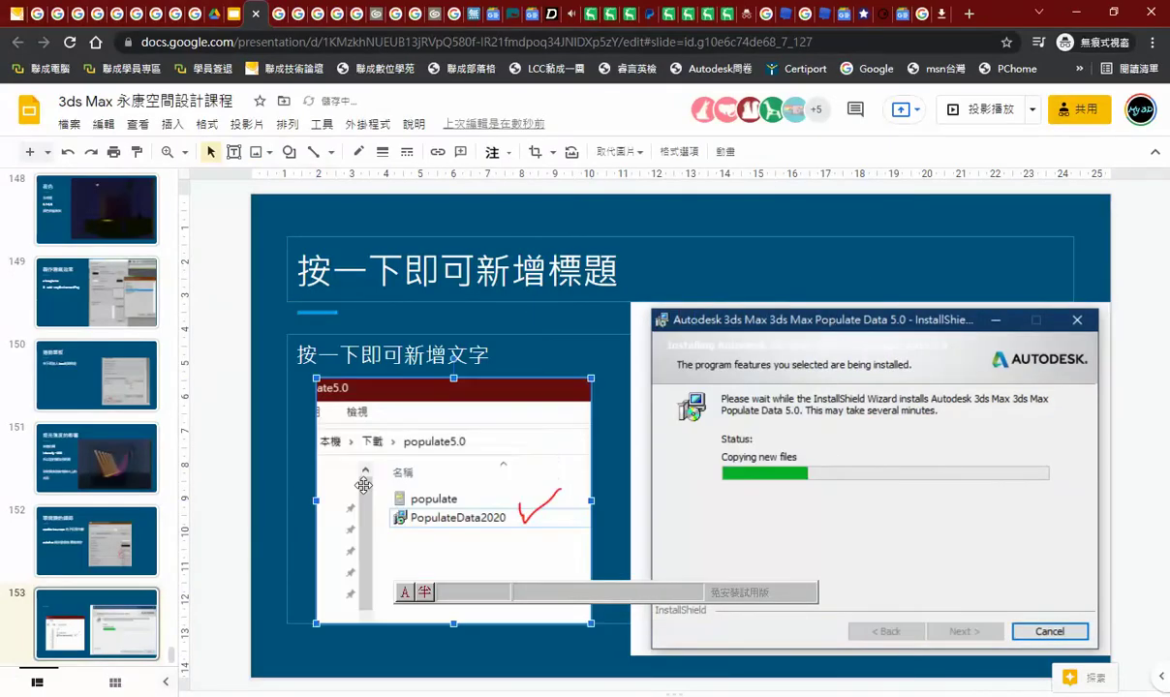
# Title slide 153 '安裝勾選的物件'
pyautogui.click(445, 275)
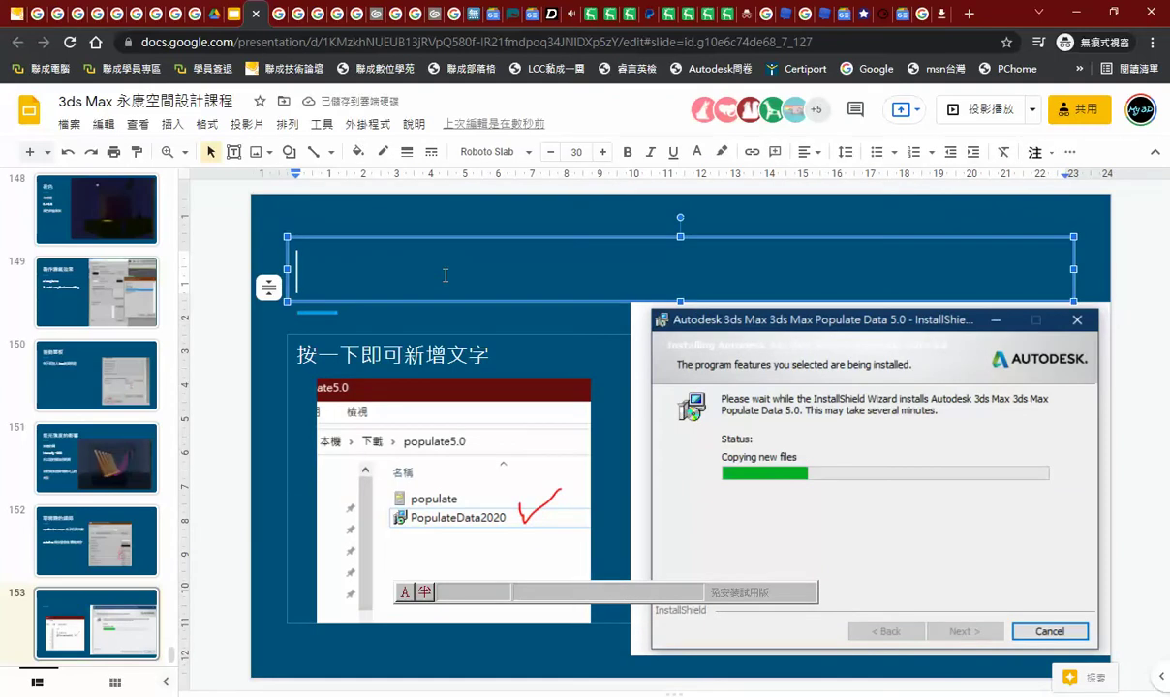
pyautogui.write('施')
pyautogui.press('BackSpace')
pyautogui.write('安')
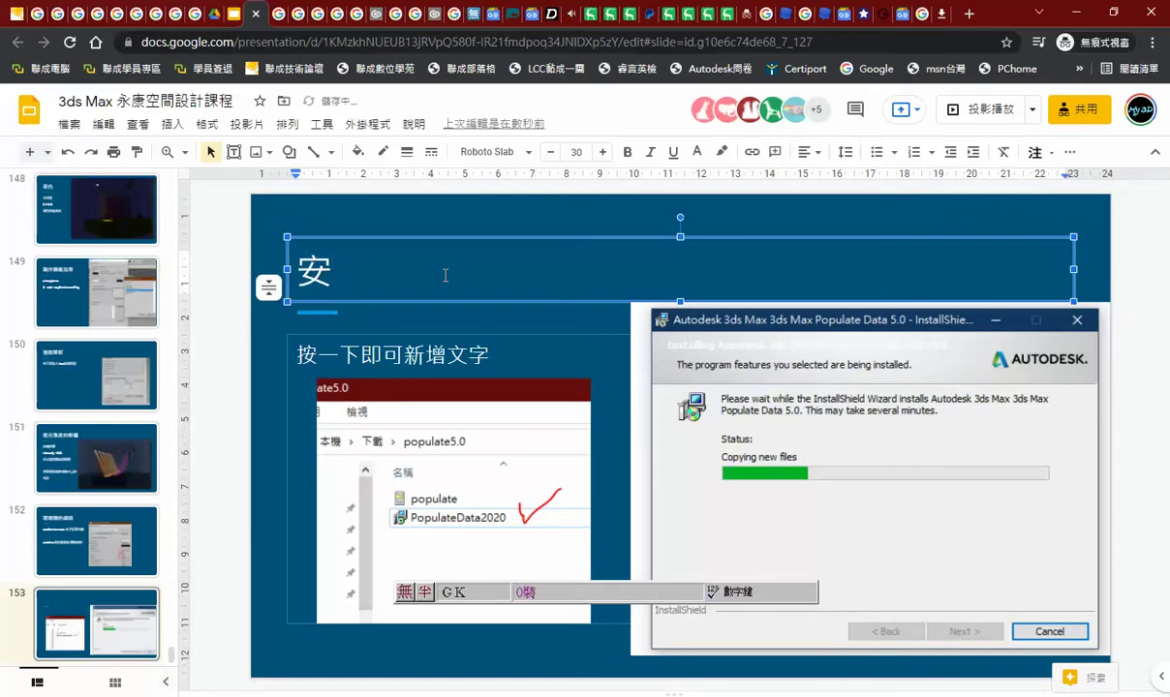
pyautogui.write('裝勾選的')
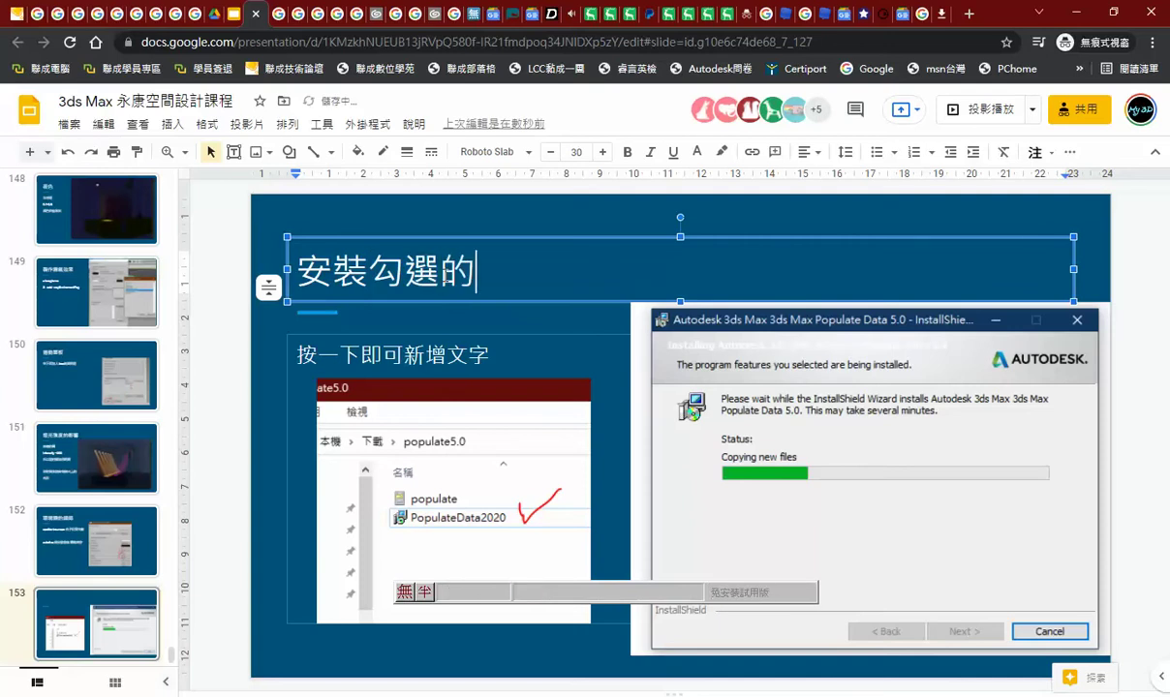
pyautogui.write('物件')
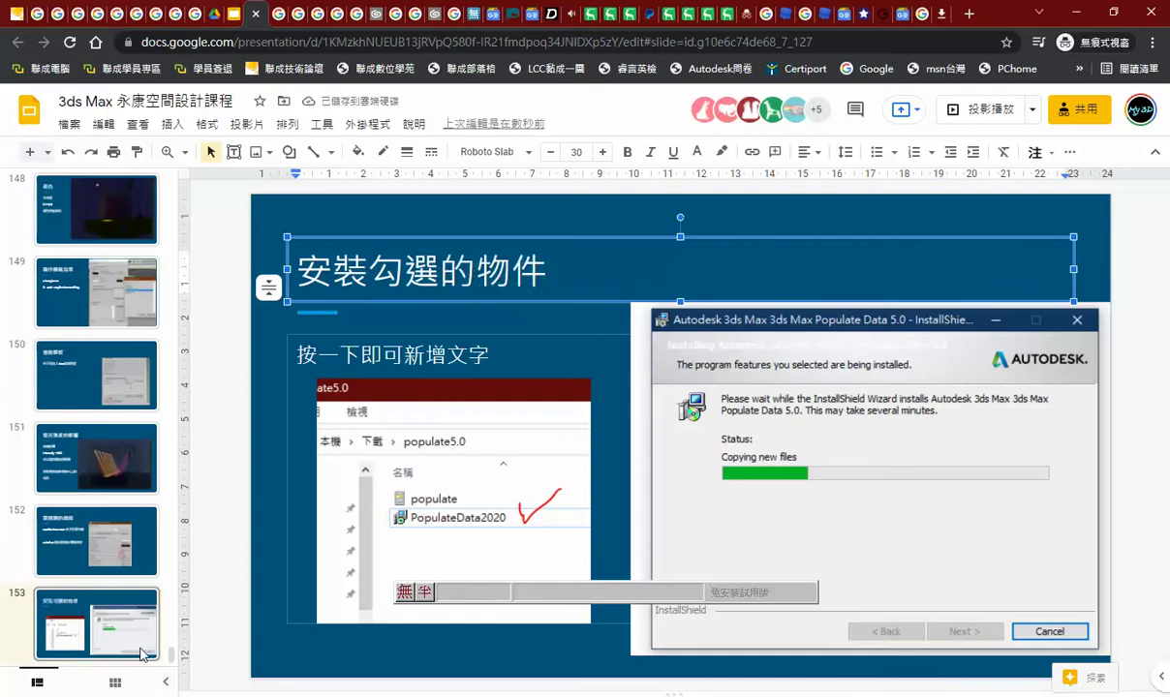
pyautogui.hotkey('alt', 'Tab')
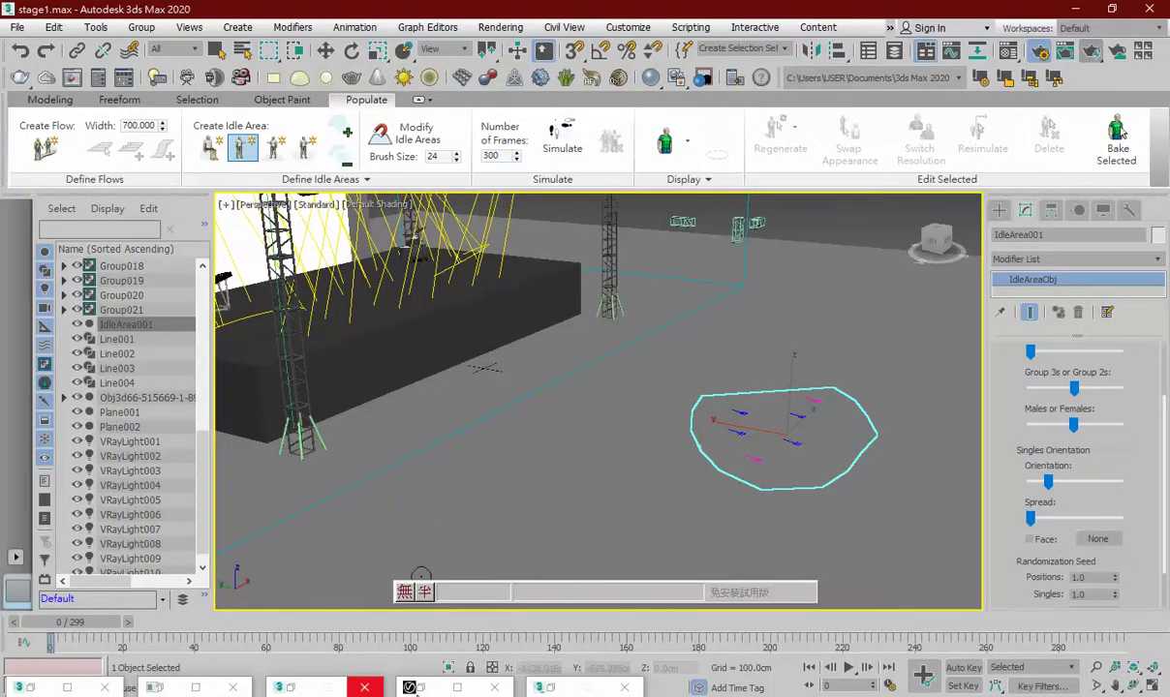
pyautogui.hotkey('alt', 'Tab')
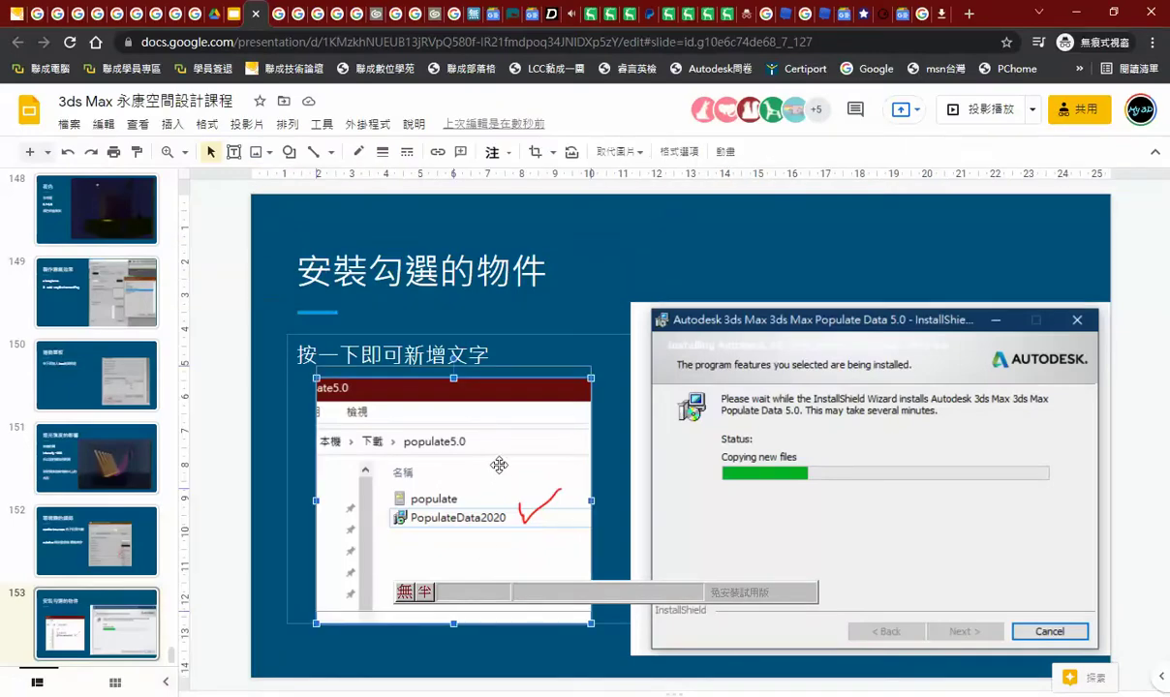
# Lower the folder screenshot slightly and begin the caption '安裝好，按'
pyautogui.moveTo(449, 455); pyautogui.dragTo(446, 485)
pyautogui.click(423, 362)
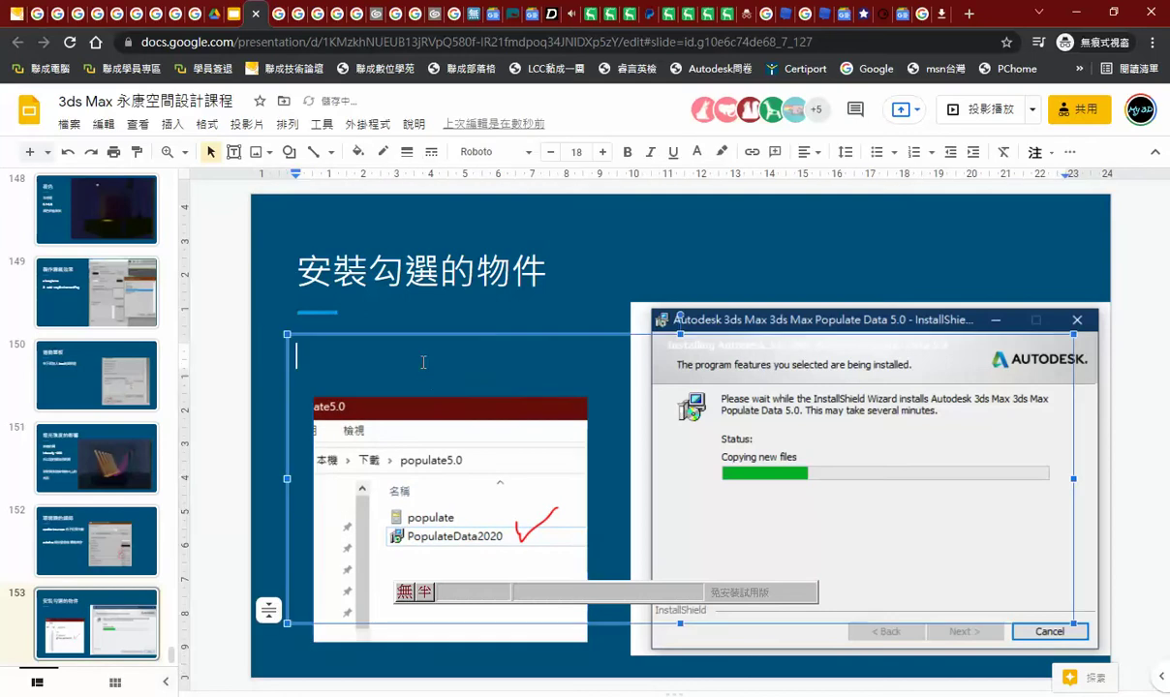
pyautogui.write('安裝好，按ㄋ')
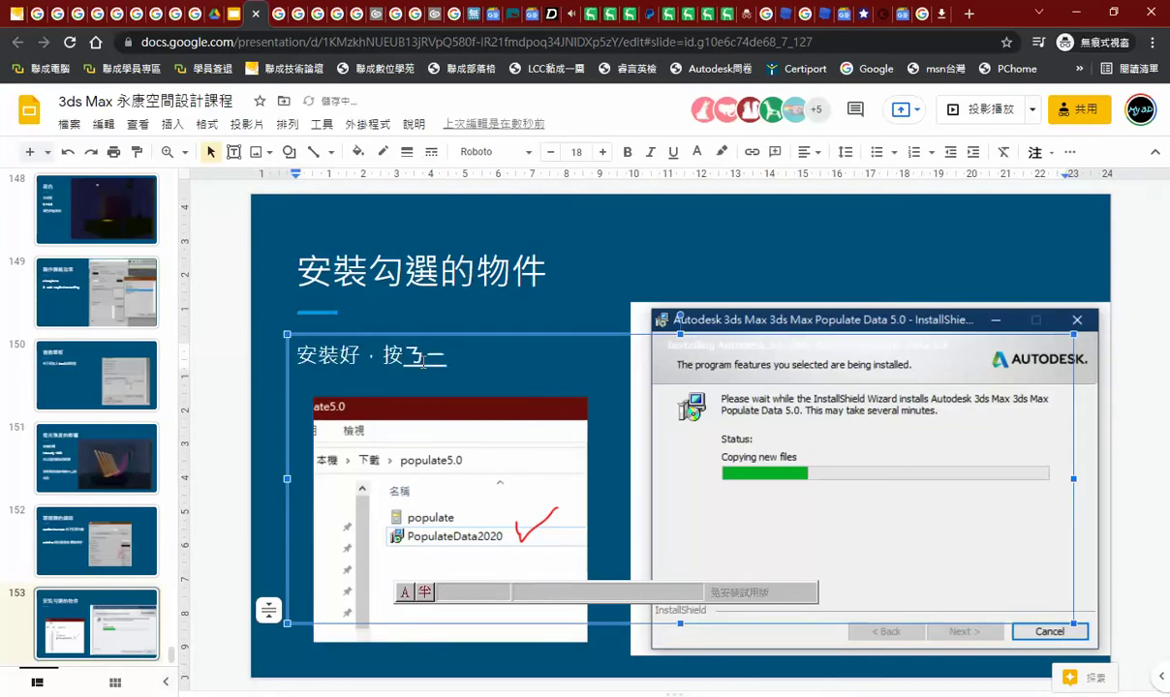
pyautogui.press('BackSpace')
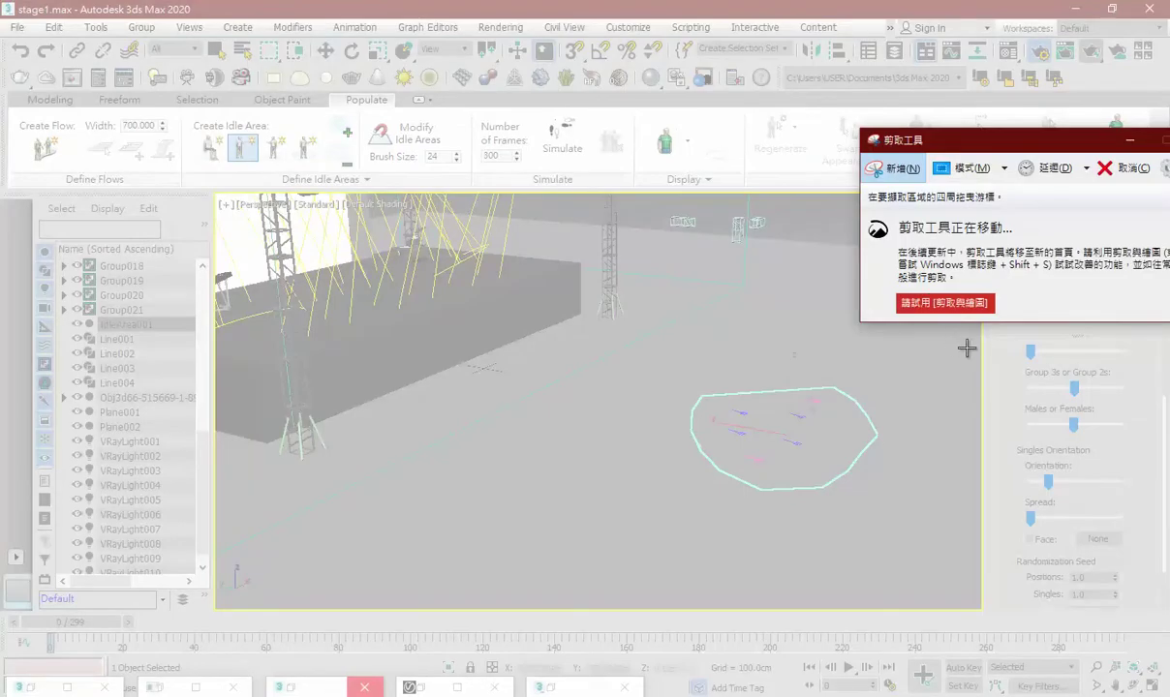
# Snip the idle area settings panel and paste it, right-aligned, onto new slide 154
pyautogui.moveTo(979, 343); pyautogui.dragTo(1123, 566)
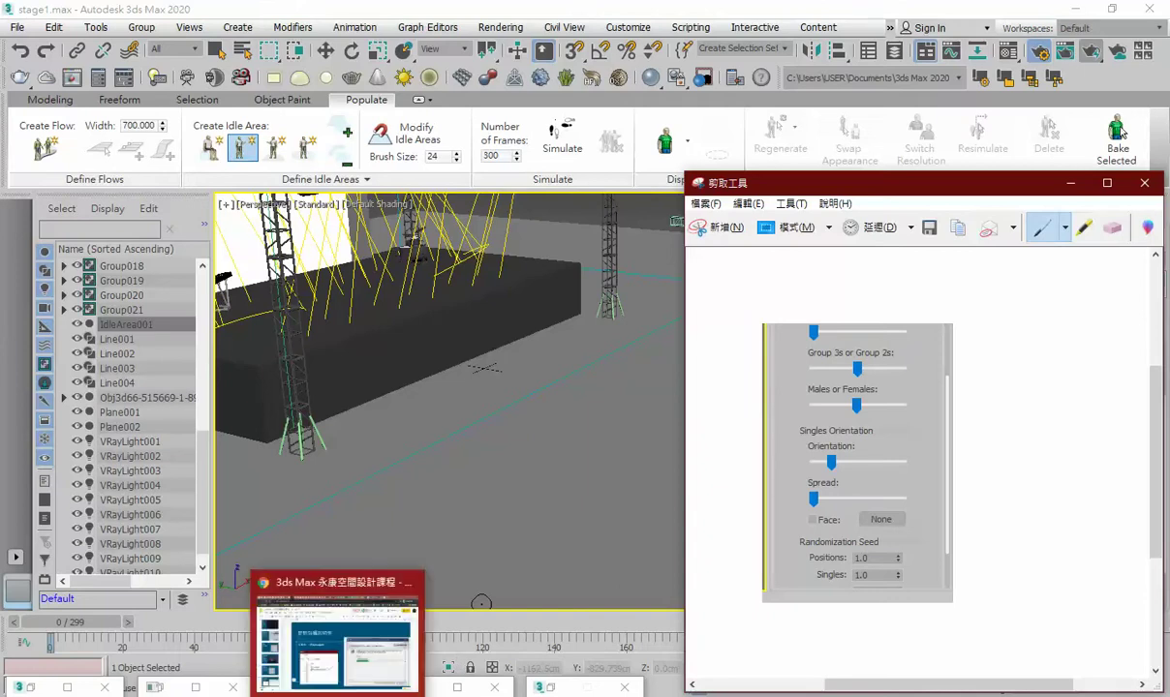
pyautogui.moveTo(336, 687)
pyautogui.click(337, 601)
pyautogui.hotkey('ctrl', 'm')
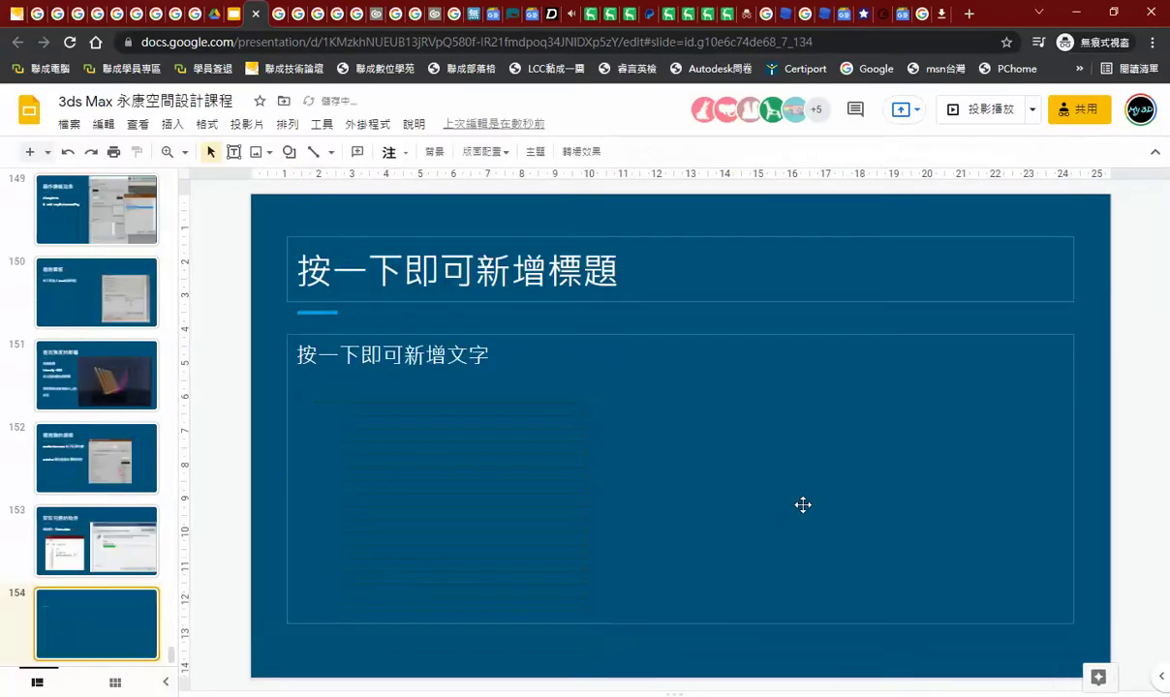
pyautogui.hotkey('ctrl', 'v')
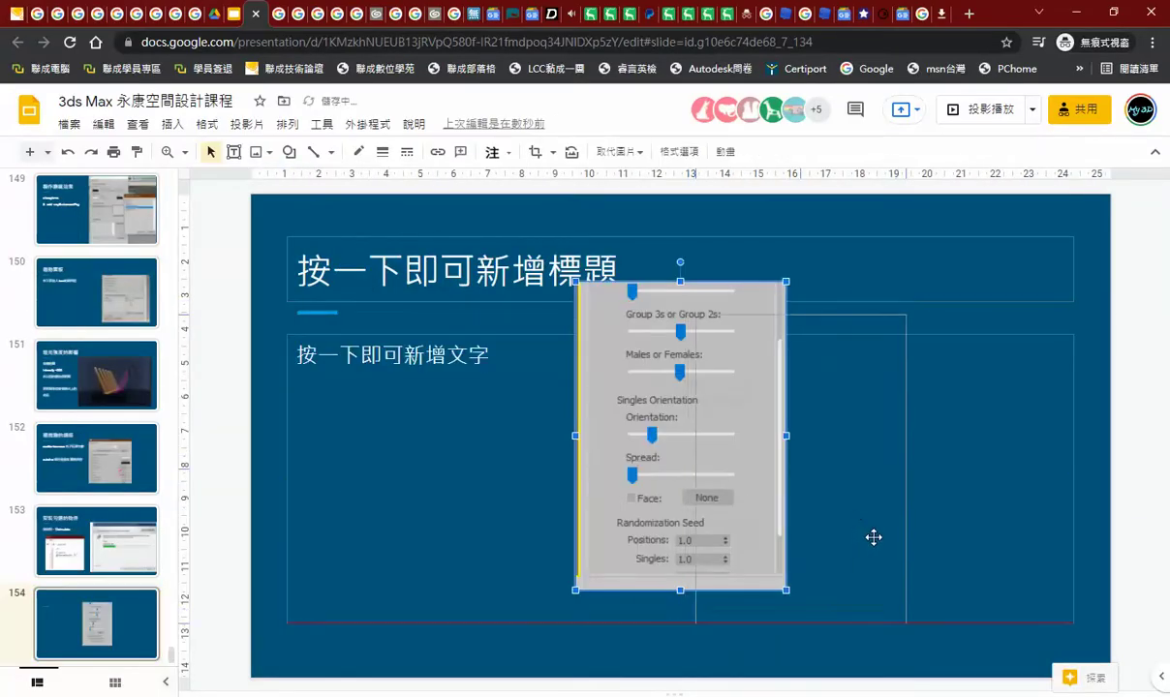
pyautogui.moveTo(786, 515); pyautogui.dragTo(964, 541)
# Write notes '方位' and '分佈: 左為單方向 右是亂數方向' in the body
pyautogui.click(474, 394)
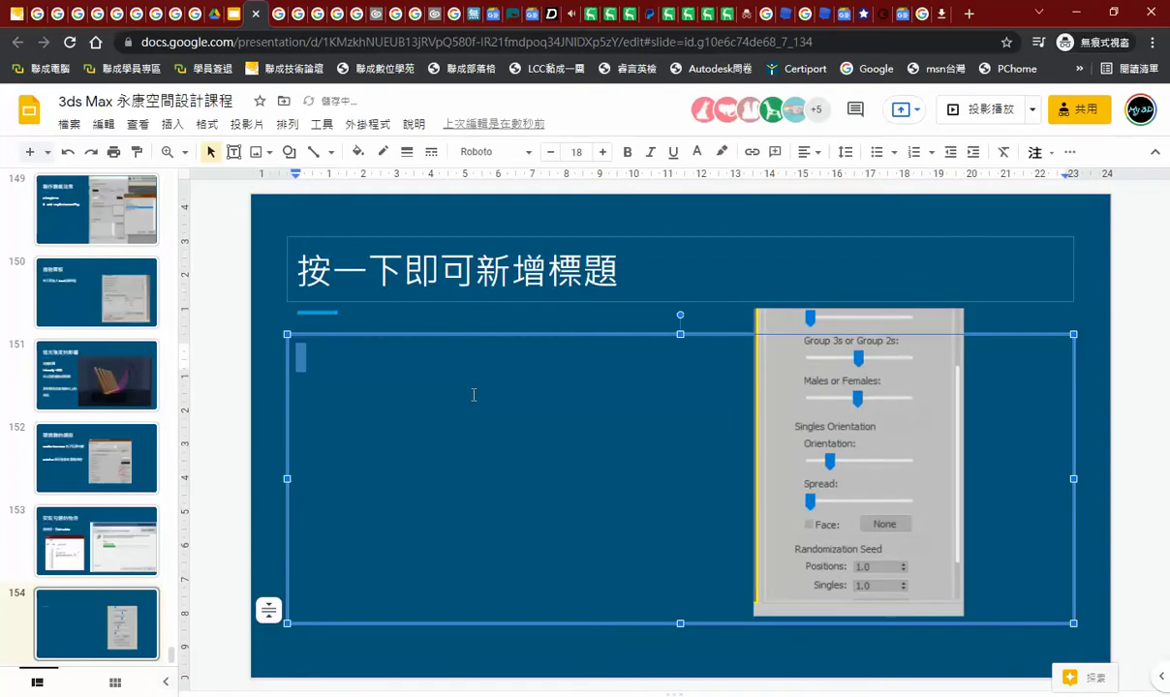
pyautogui.write('ㄟ')
pyautogui.write('en')
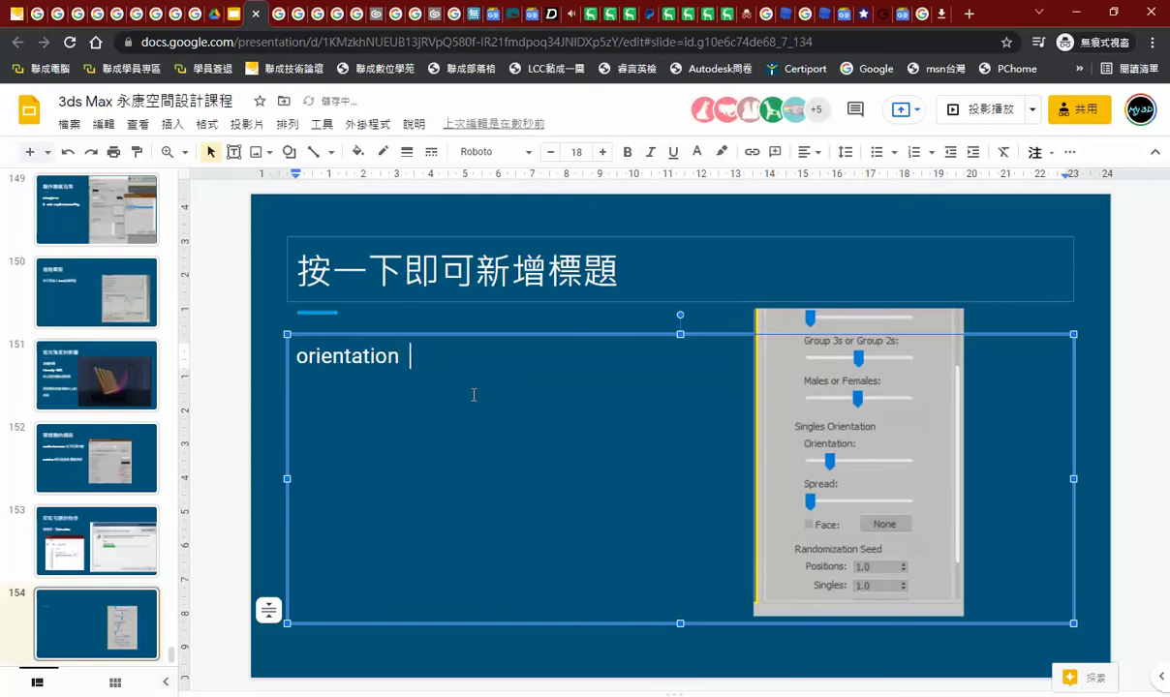
pyautogui.press('shift')
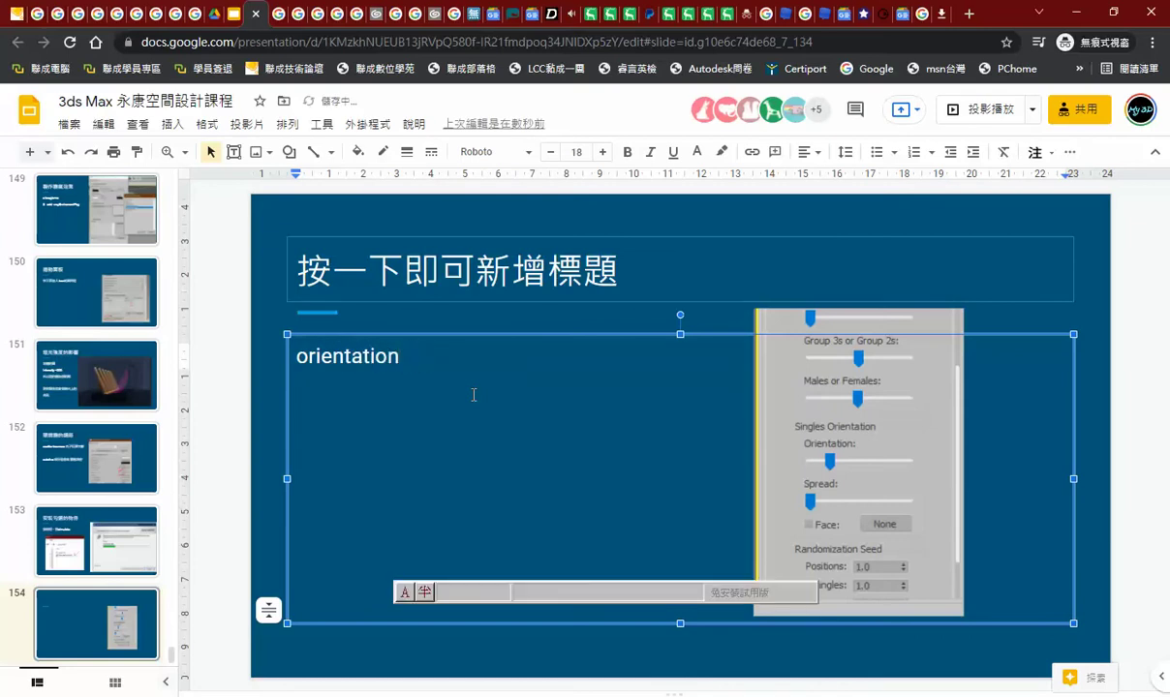
pyautogui.write('方')
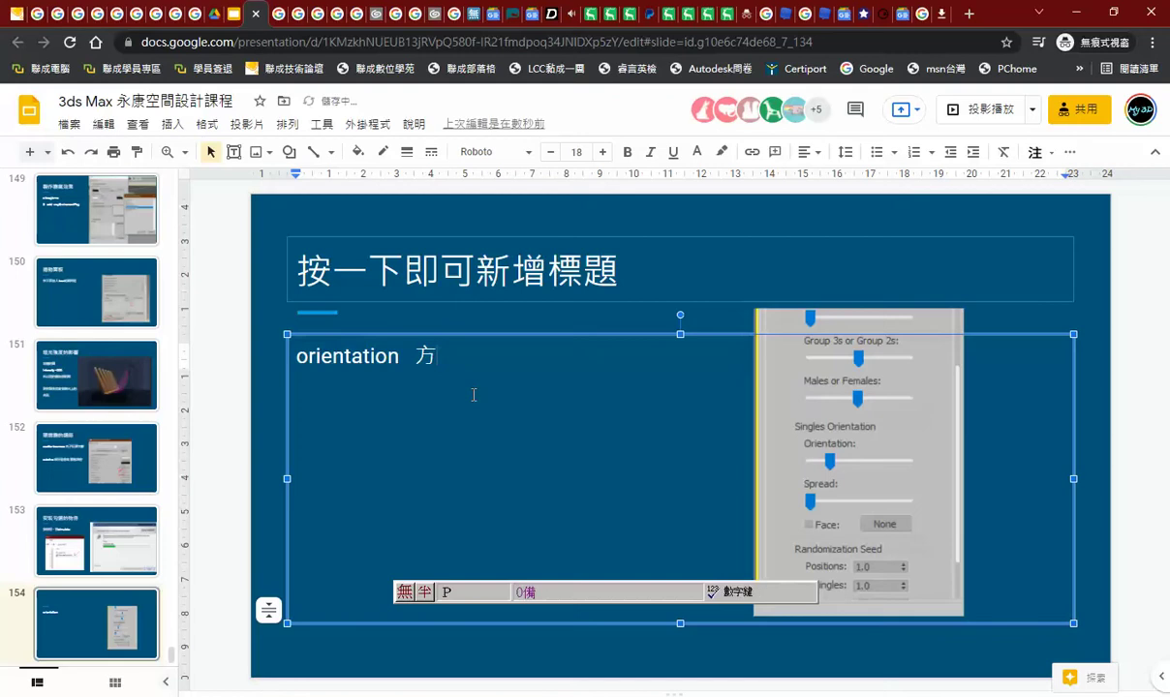
pyautogui.write('位')
pyautogui.press('Return')
pyautogui.write('spread')
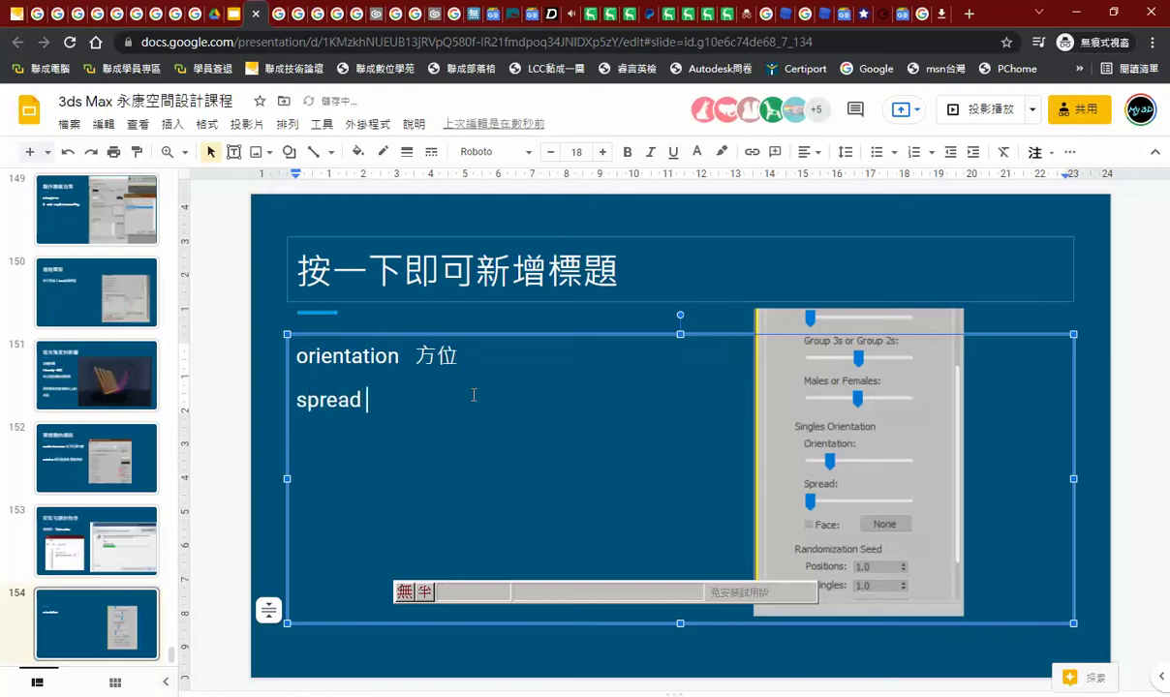
pyautogui.write('分')
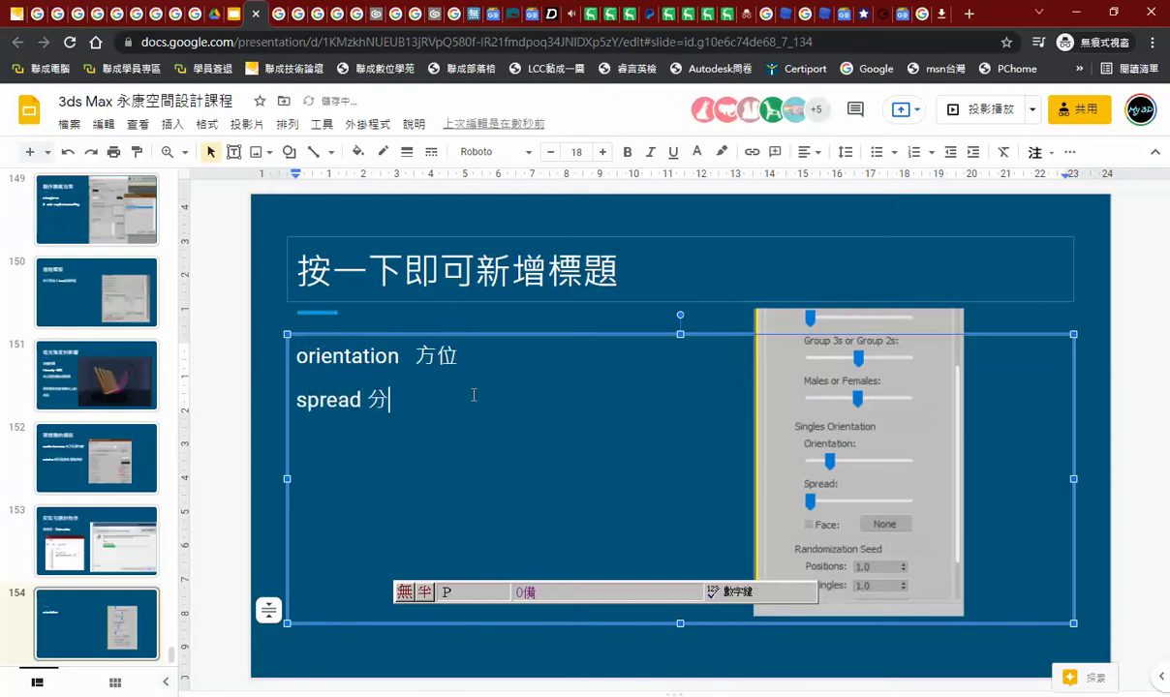
pyautogui.write('佈')
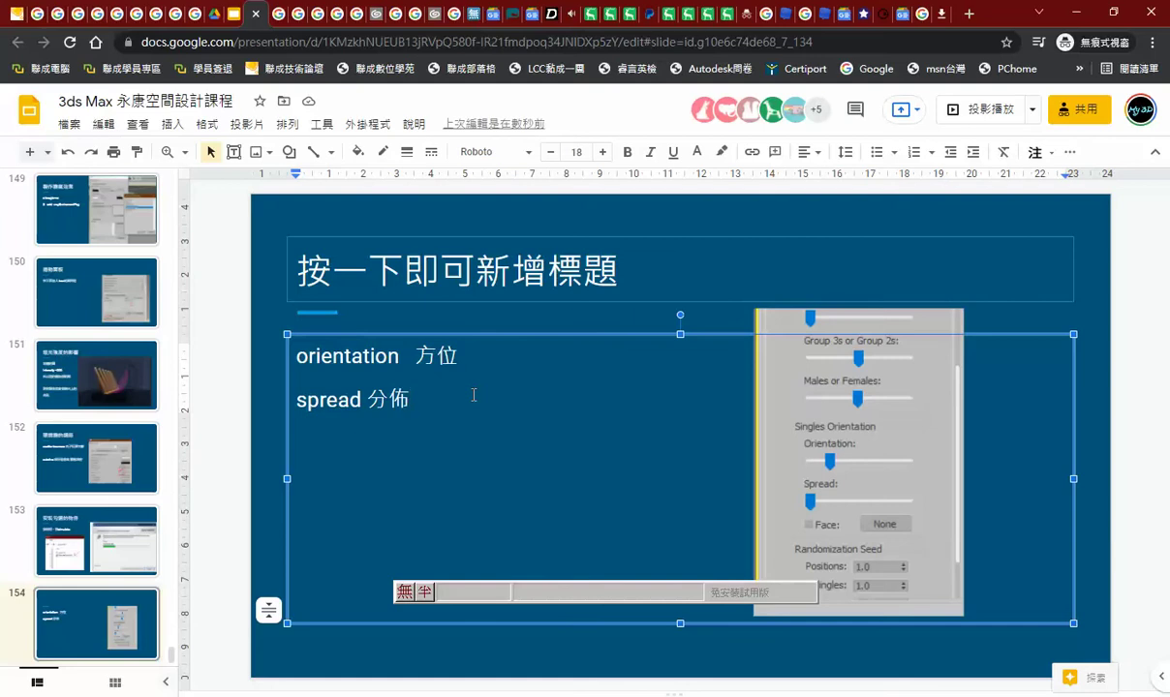
pyautogui.write('左為單方向  右是')
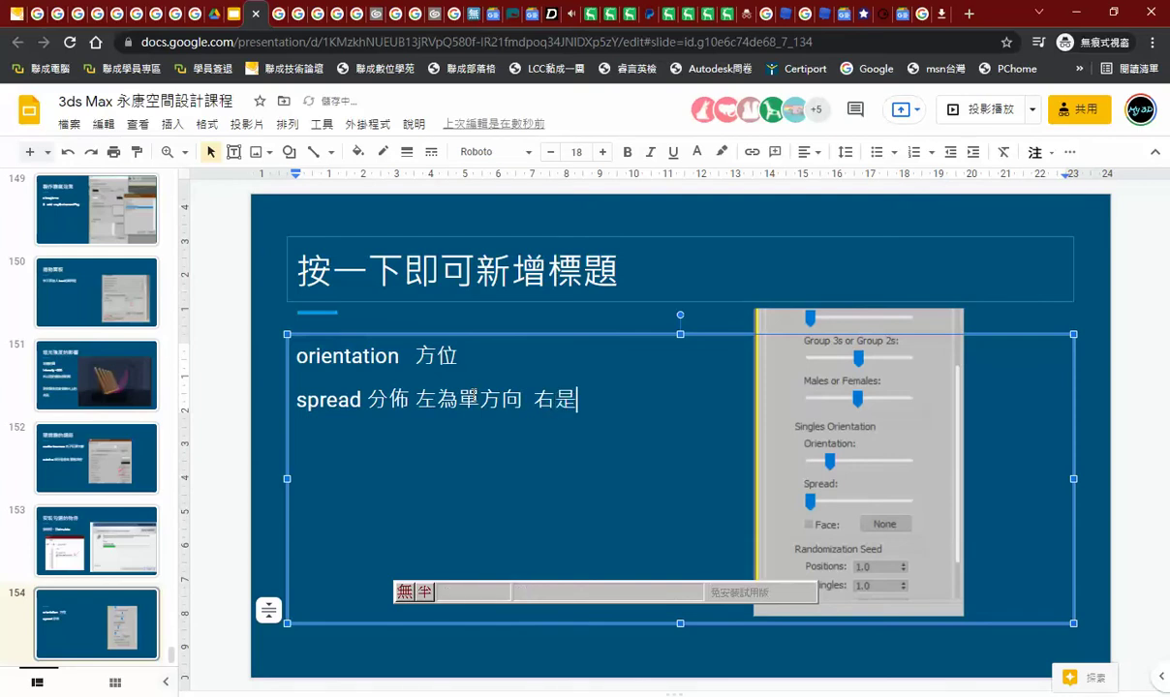
pyautogui.write('亂數方')
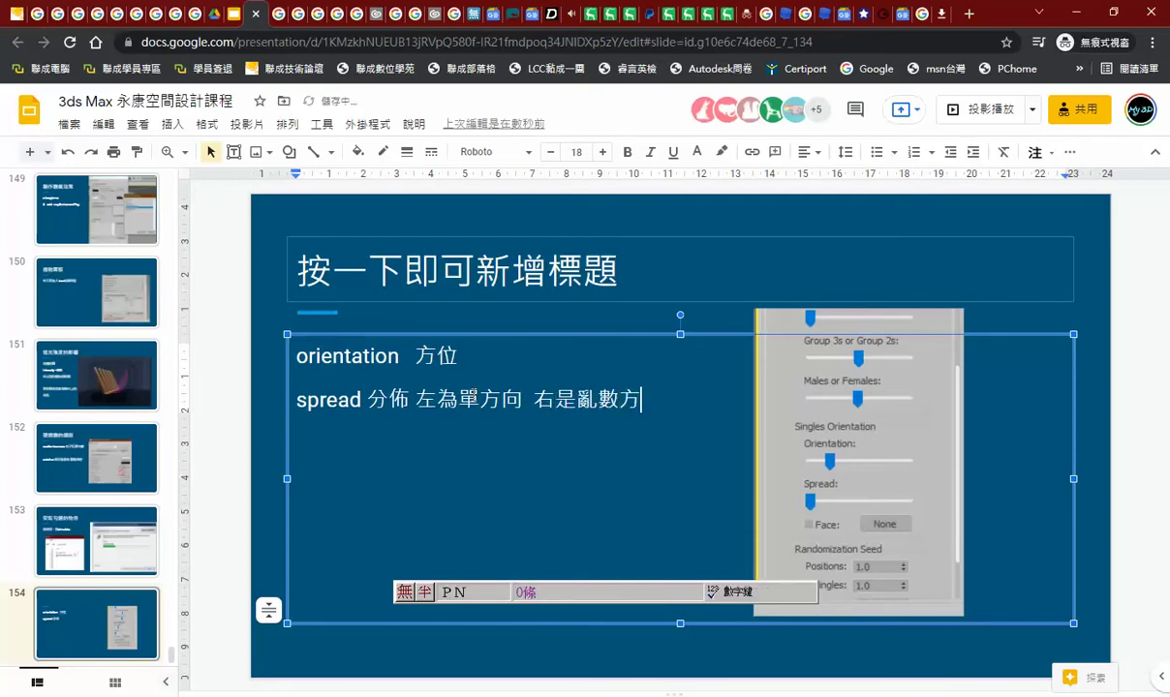
pyautogui.write('向')
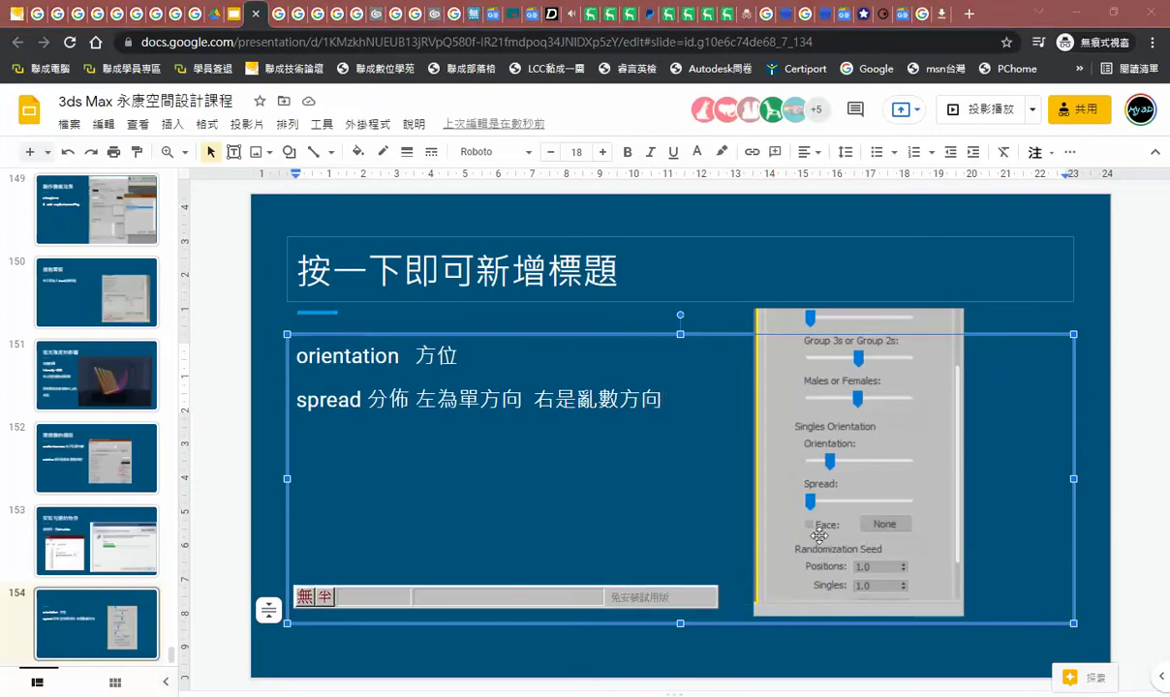
pyautogui.hotkey('alt', 'Tab')
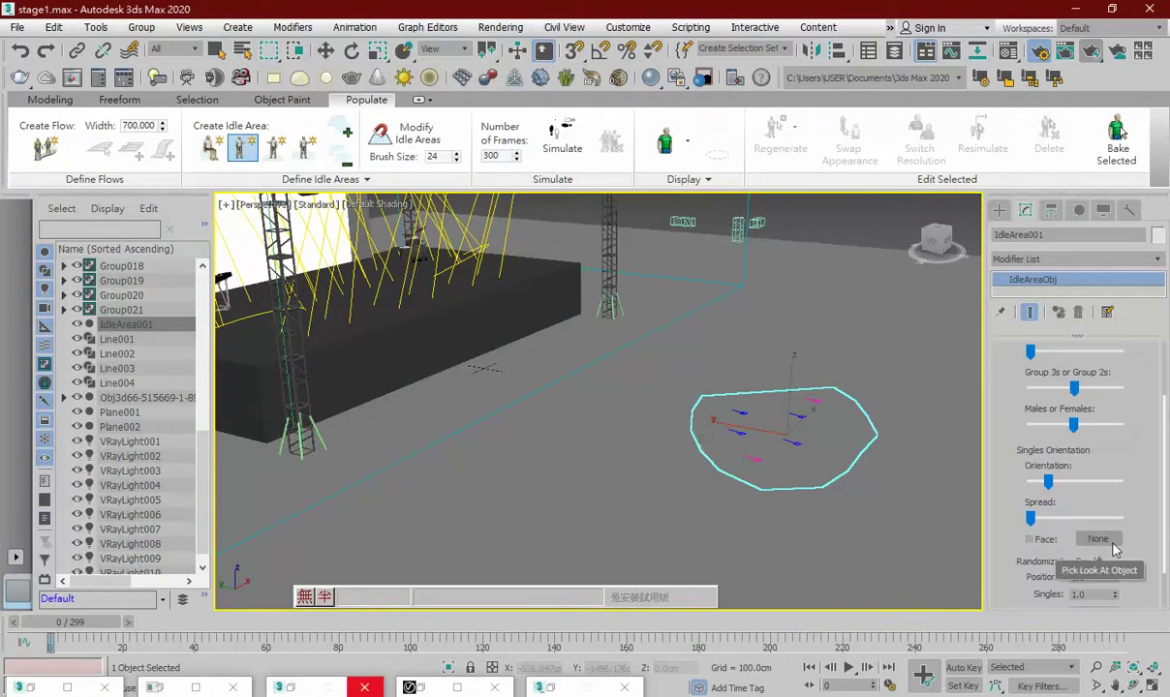
pyautogui.keyDown('alt'); pyautogui.moveTo(840, 436); pyautogui.dragTo(852, 375, button='middle'); pyautogui.keyUp('alt')
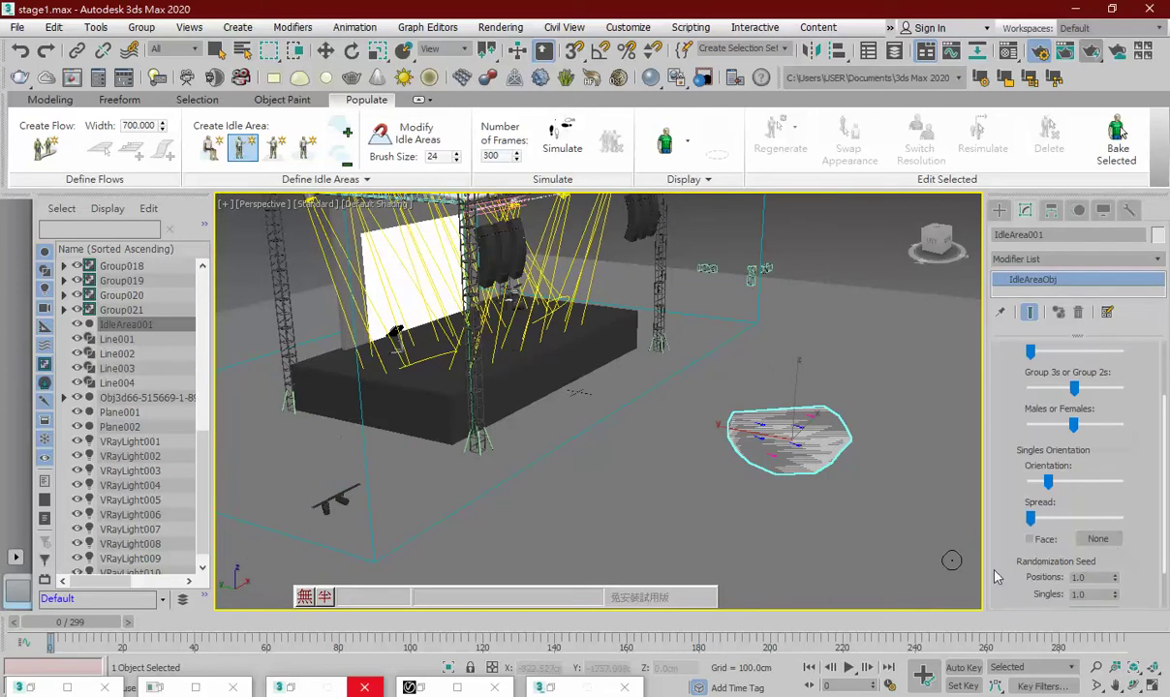
pyautogui.moveTo(995, 560); pyautogui.dragTo(1005, 503)
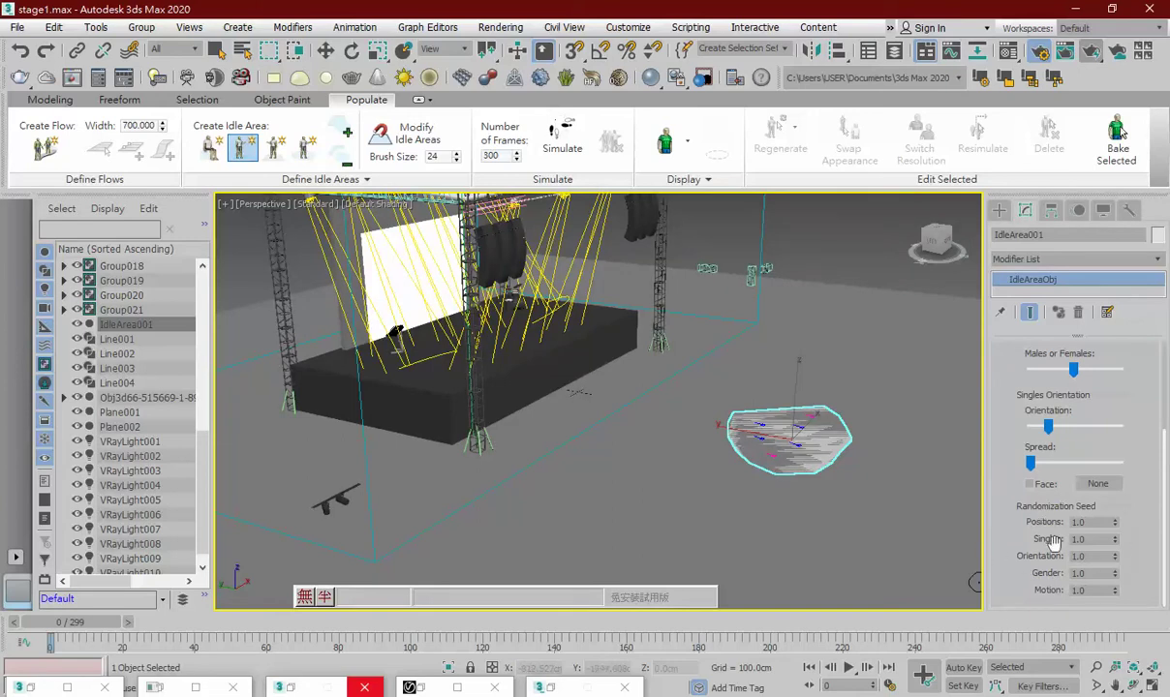
pyautogui.scroll(2, 1065, 548)
pyautogui.scroll(2, 1066, 548)
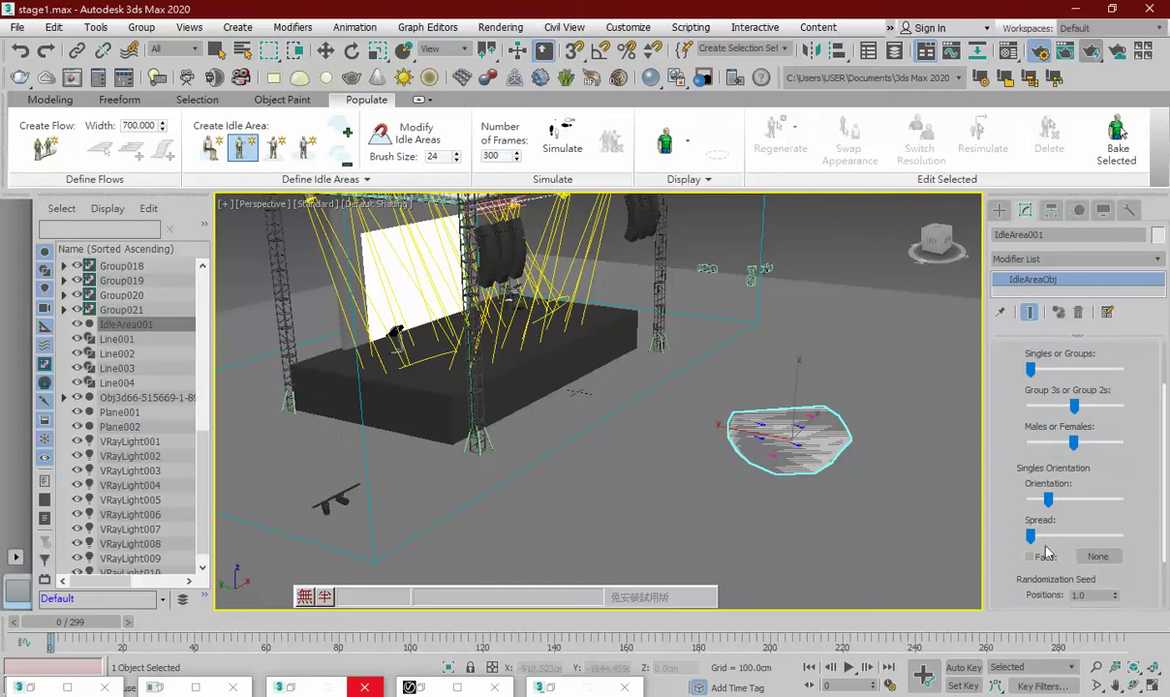
pyautogui.moveTo(857, 483); pyautogui.dragTo(835, 522)
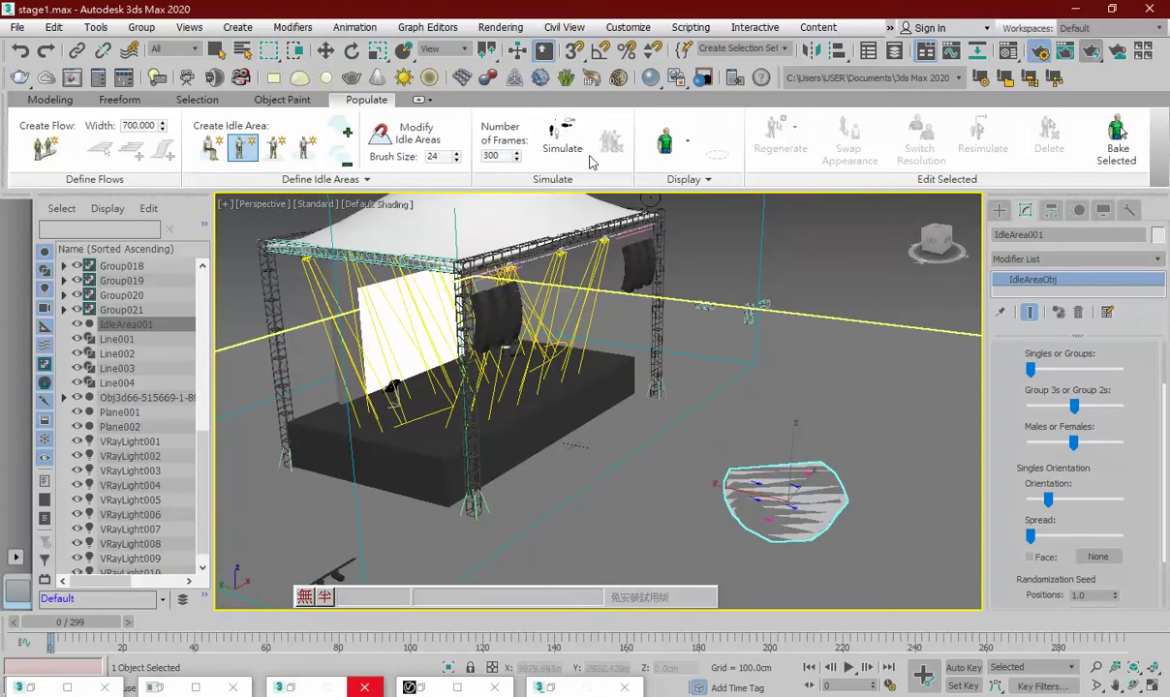
# Simulate people in the idle area and zoom in on the generated crowd
pyautogui.click(563, 141)
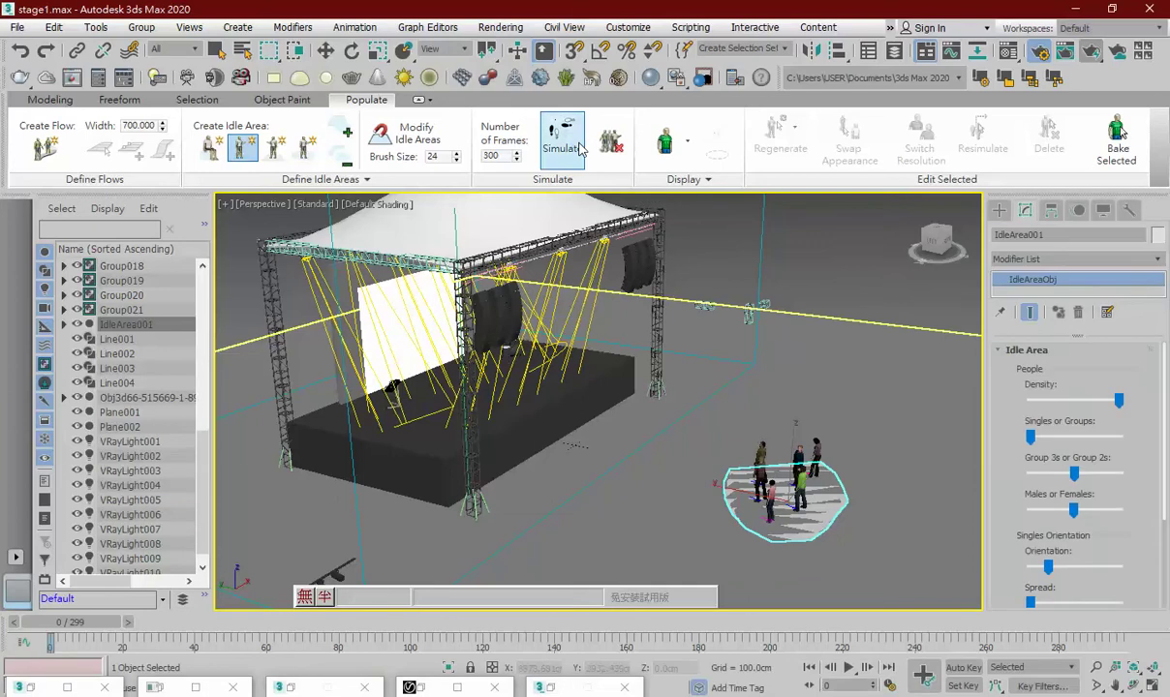
pyautogui.keyDown('alt'); pyautogui.moveTo(695, 404); pyautogui.dragTo(697, 443, button='middle'); pyautogui.keyUp('alt')
pyautogui.scroll(3, 697, 443)
pyautogui.scroll(2, 710, 437)
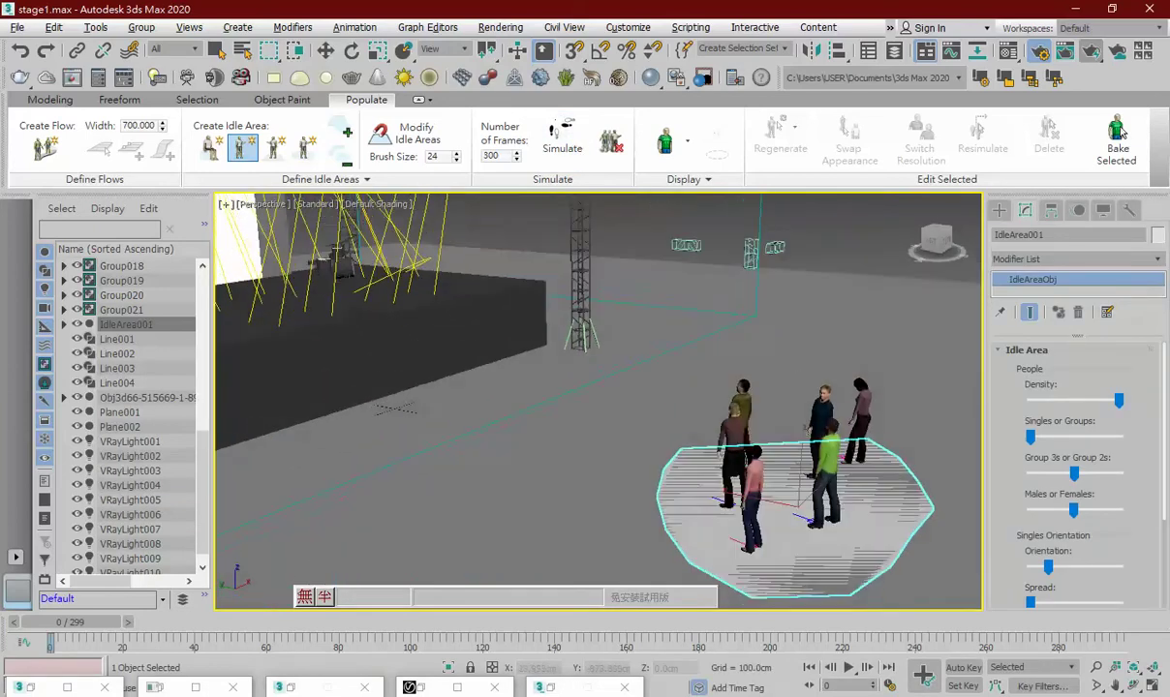
pyautogui.scroll(2, 710, 438)
pyautogui.moveTo(710, 437)
pyautogui.keyDown('alt'); pyautogui.mouseDown(button='middle')
pyautogui.moveTo(744, 353)
pyautogui.moveTo(804, 360)
pyautogui.mouseUp(button='middle'); pyautogui.keyUp('alt')
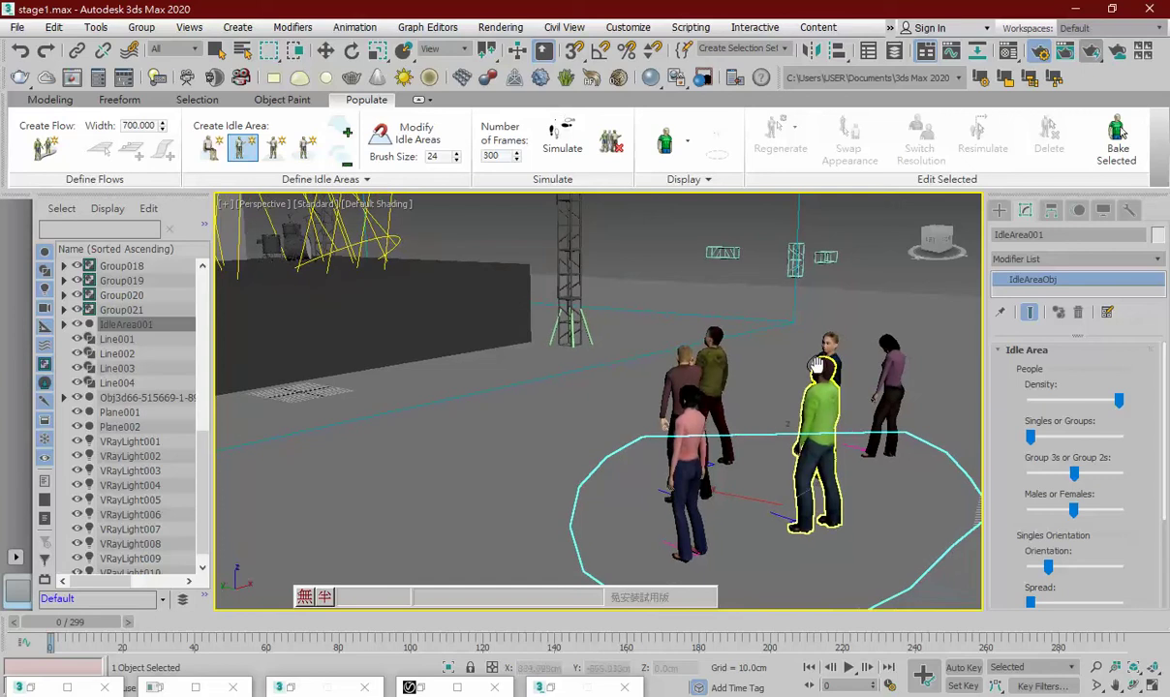
# Play the crowd's idle animation while centring the stage, then stop playback
pyautogui.click(849, 669)
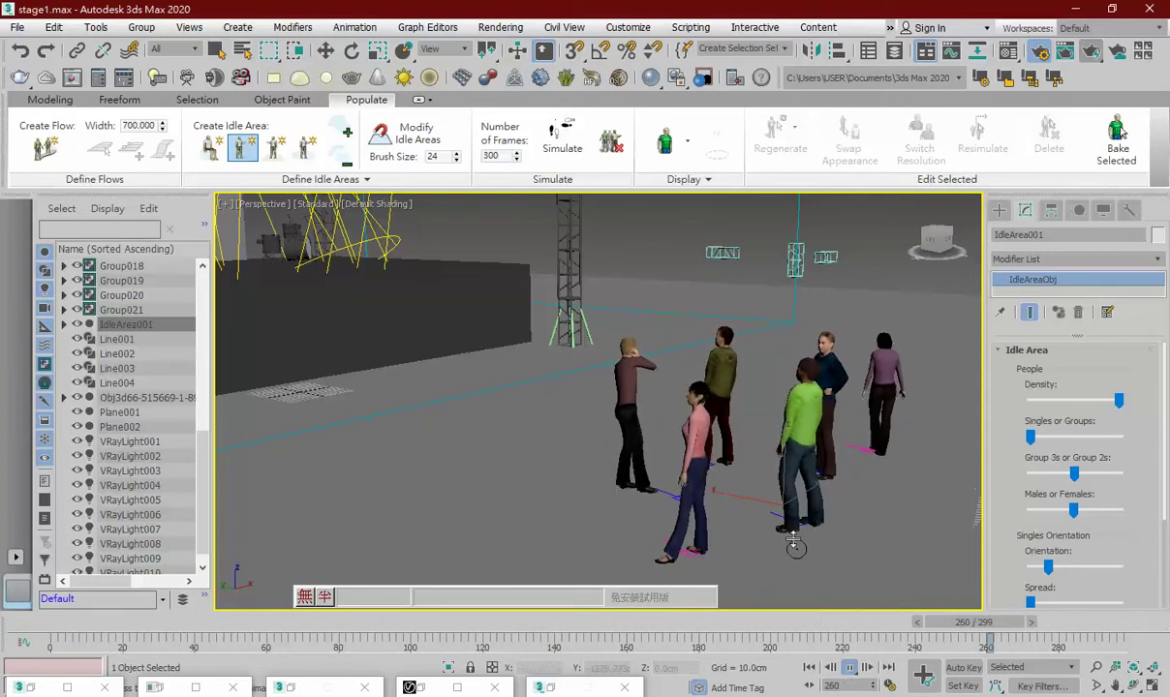
pyautogui.scroll(-5, 783, 496)
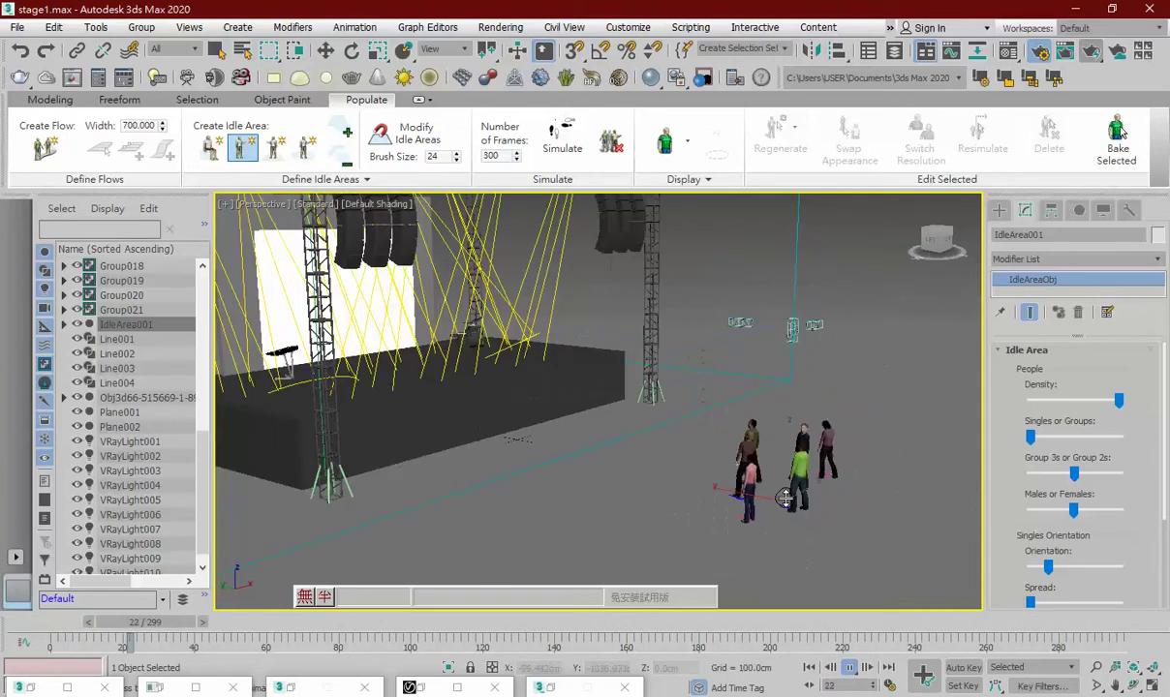
pyautogui.scroll(-3, 770, 493)
pyautogui.moveTo(765, 491); pyautogui.dragTo(896, 686, button='middle')
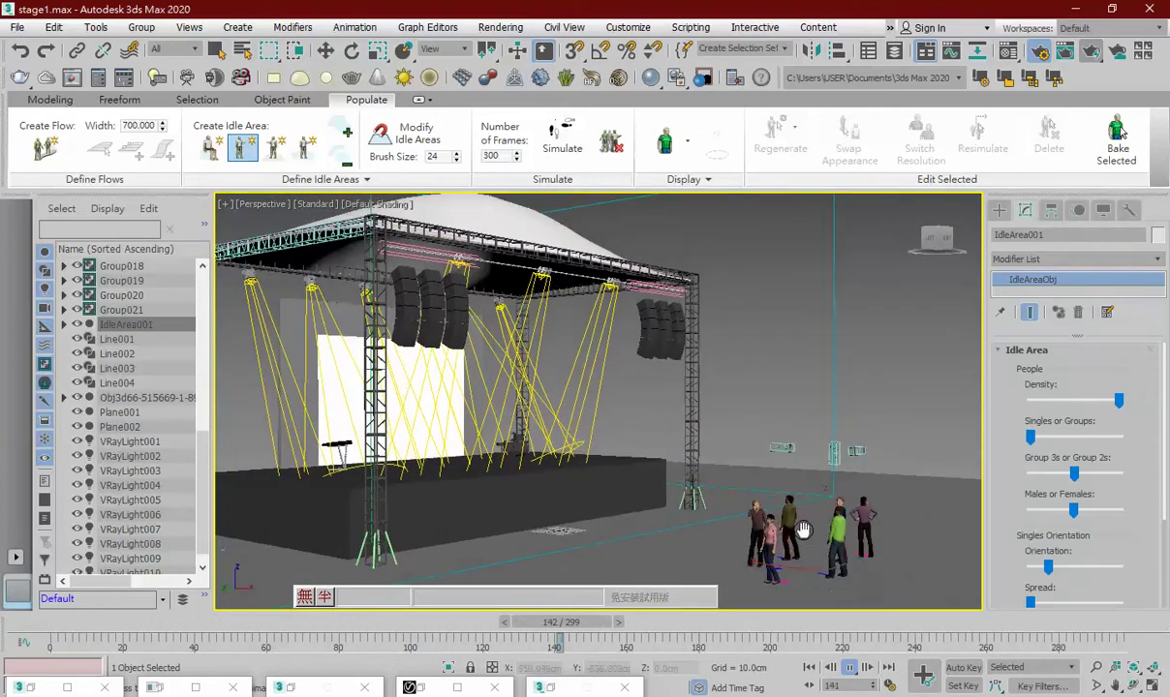
pyautogui.click(848, 667)
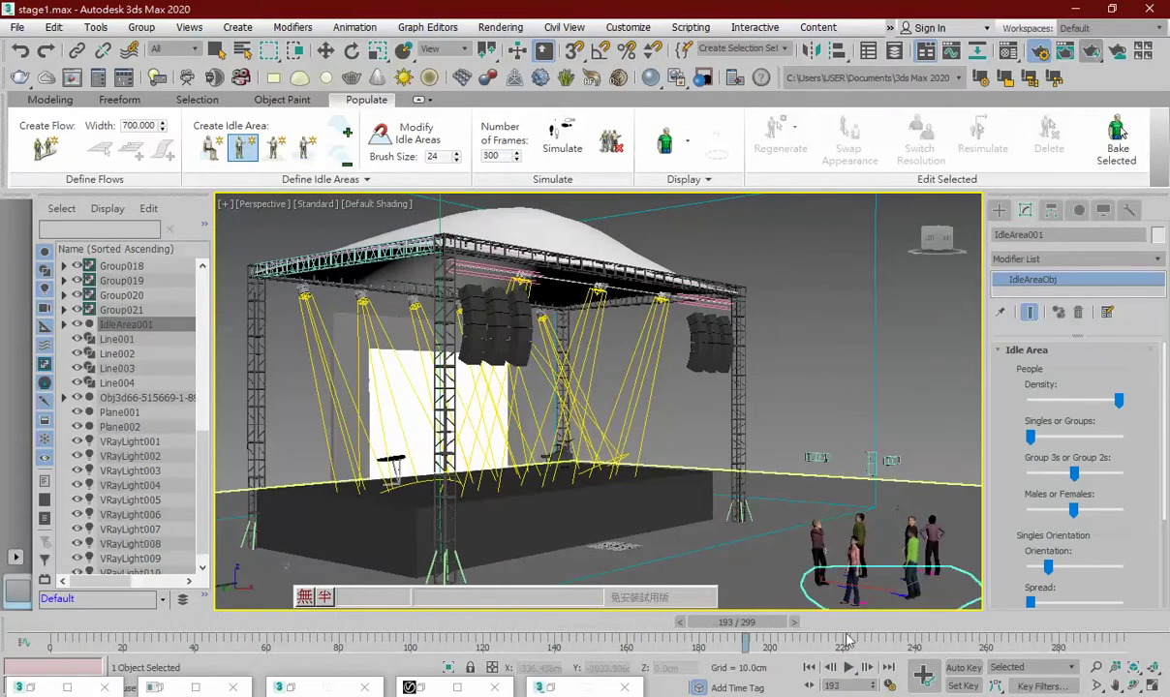
# Reframe the stage view and start a production render
pyautogui.keyDown('alt'); pyautogui.moveTo(832, 539); pyautogui.dragTo(839, 532, button='middle'); pyautogui.keyUp('alt')
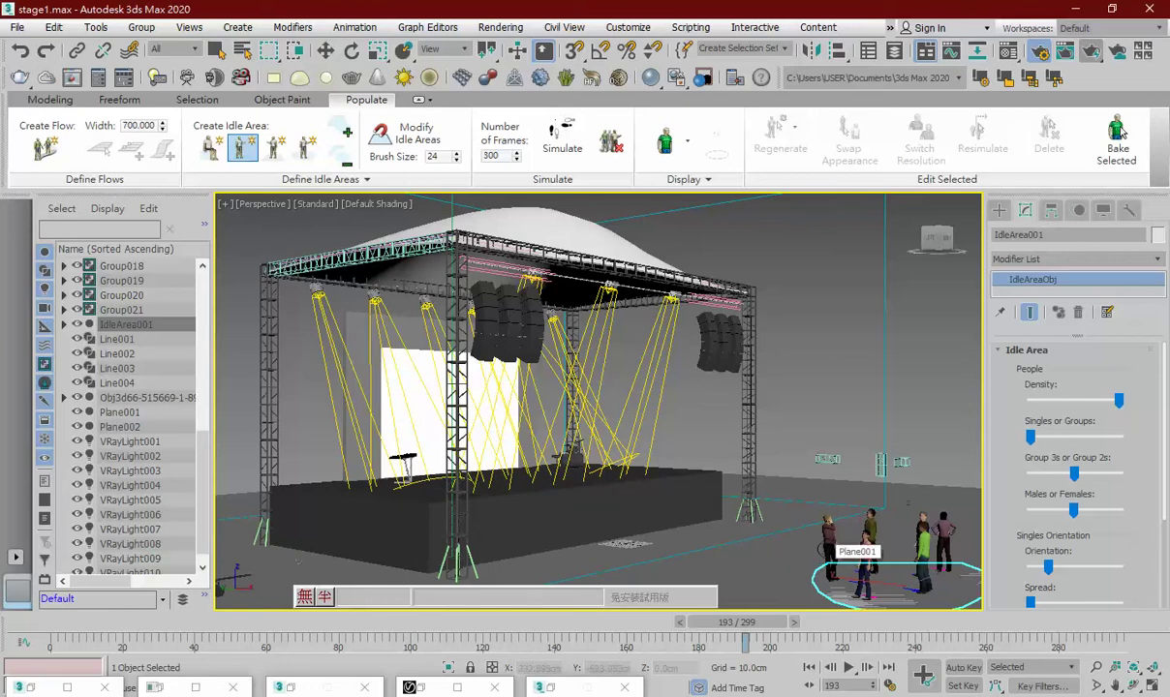
pyautogui.moveTo(833, 528)
pyautogui.mouseDown(button='middle')
pyautogui.moveTo(849, 545)
pyautogui.moveTo(790, 510)
pyautogui.mouseUp(button='middle')
pyautogui.click(1089, 52)
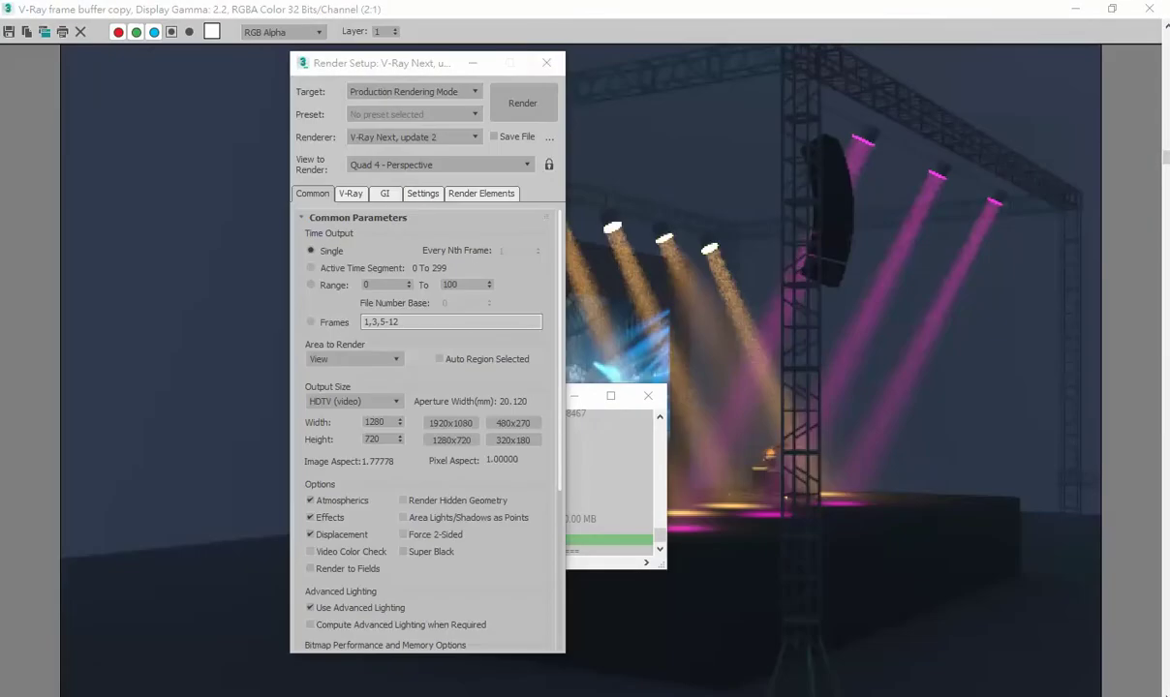
# Review the rendered frame, then close the frame buffer copy, Environment and Effects, Render Setup and frame windows
pyautogui.click(541, 51)
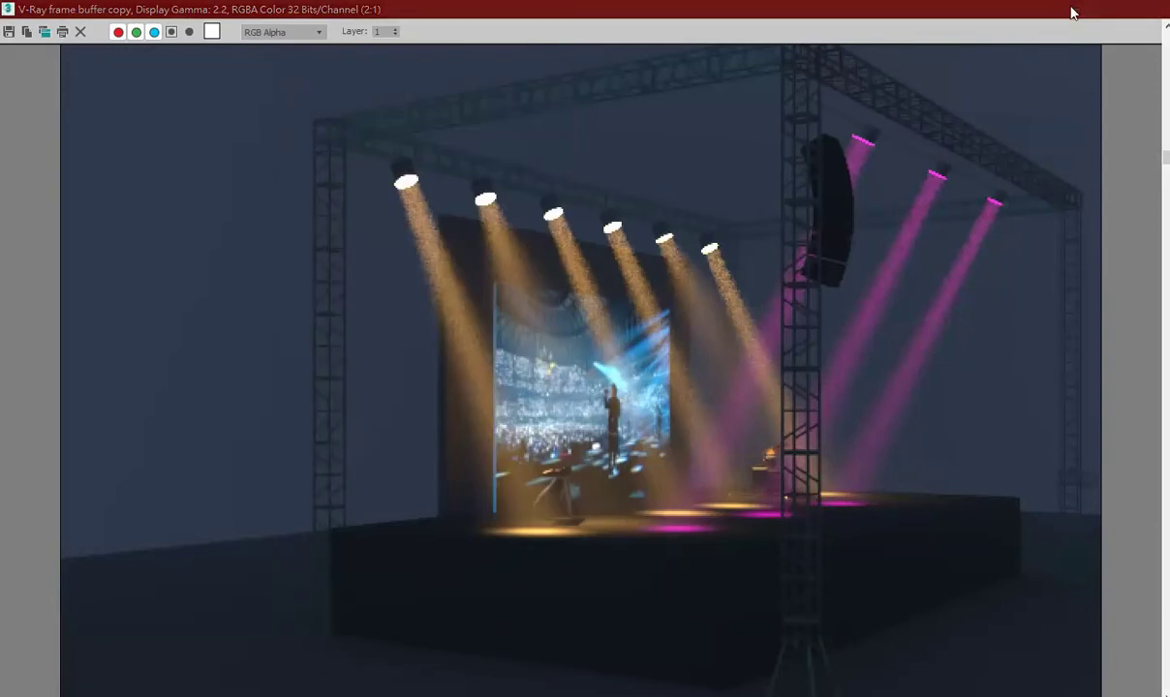
pyautogui.click(1075, 10)
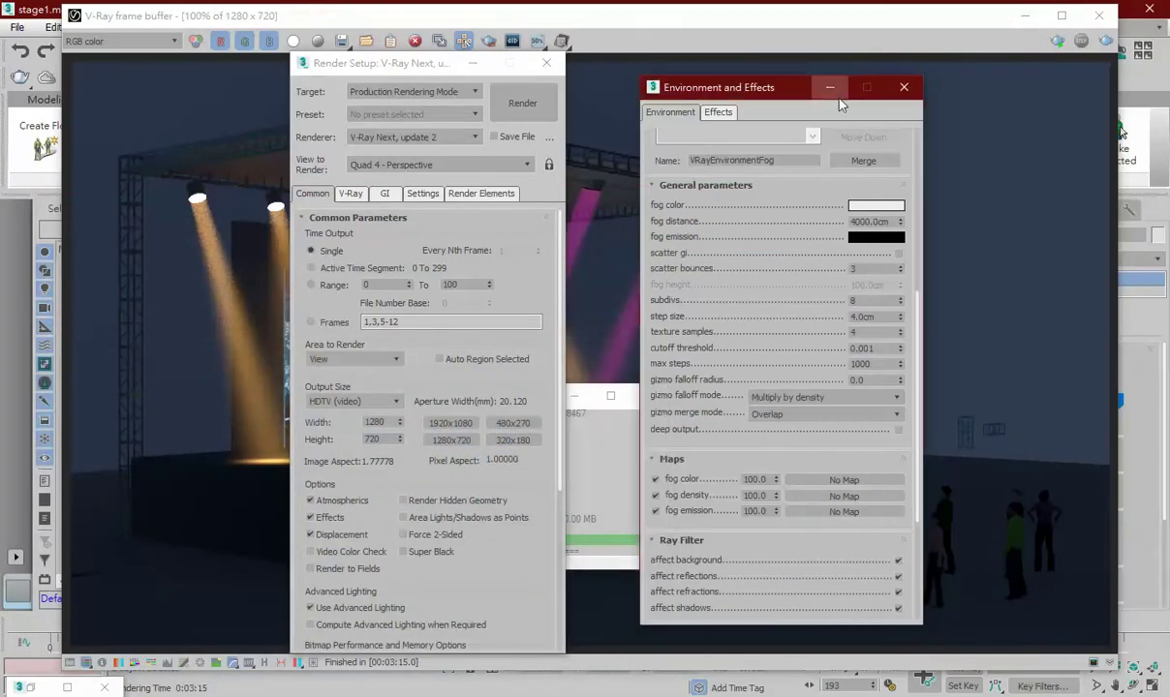
pyautogui.click(903, 87)
pyautogui.click(546, 62)
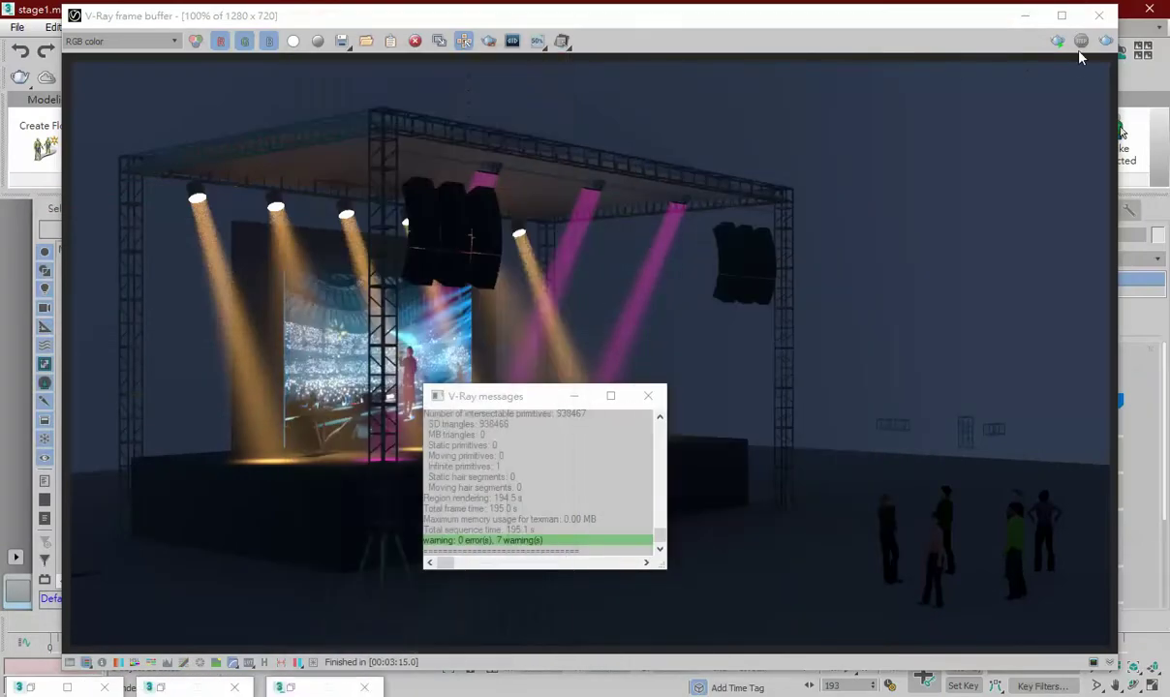
pyautogui.click(1099, 15)
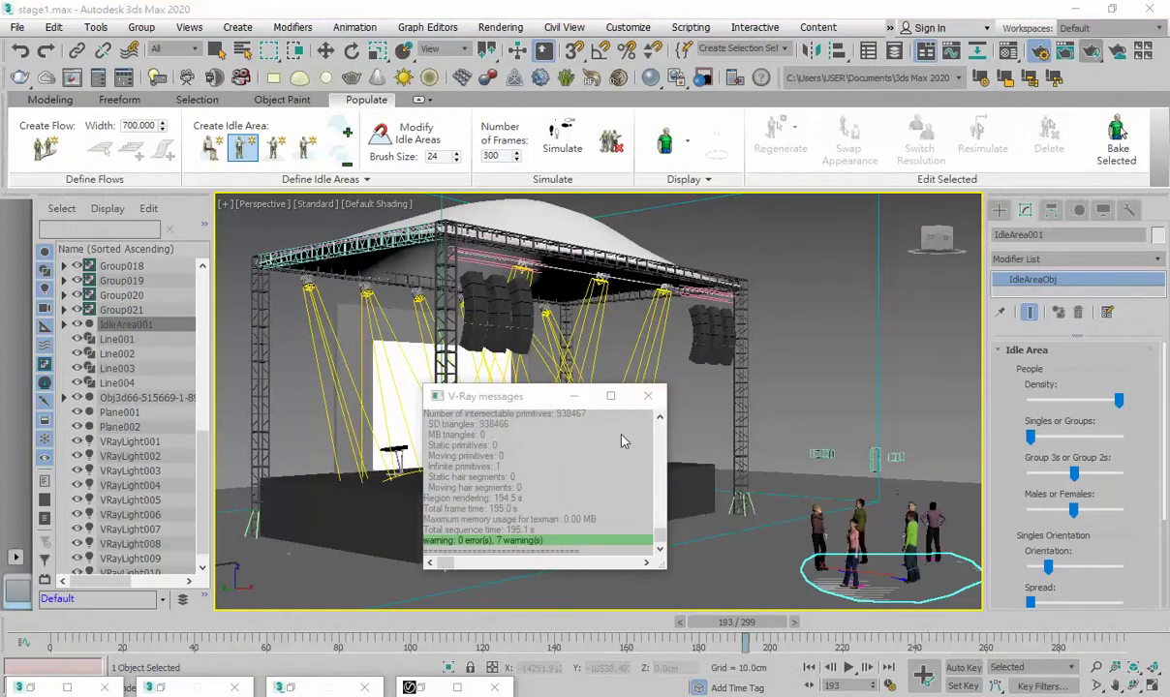
# Close the V-Ray render log and return to the course slide deck tab
pyautogui.click(647, 396)
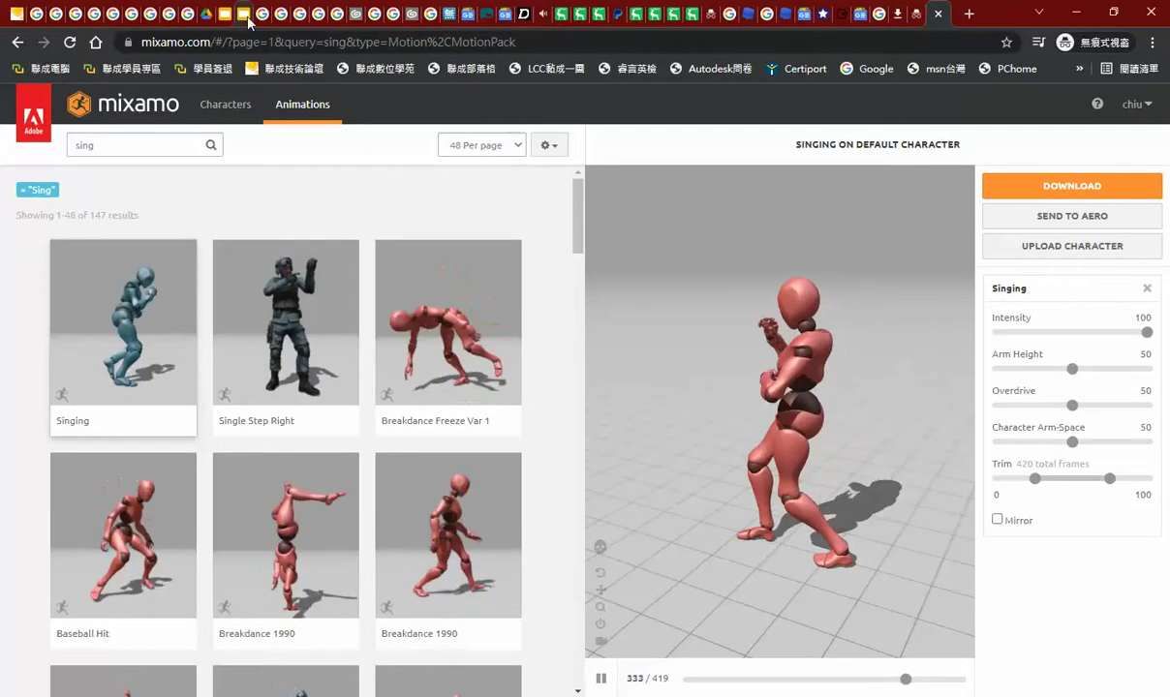
pyautogui.click(247, 14)
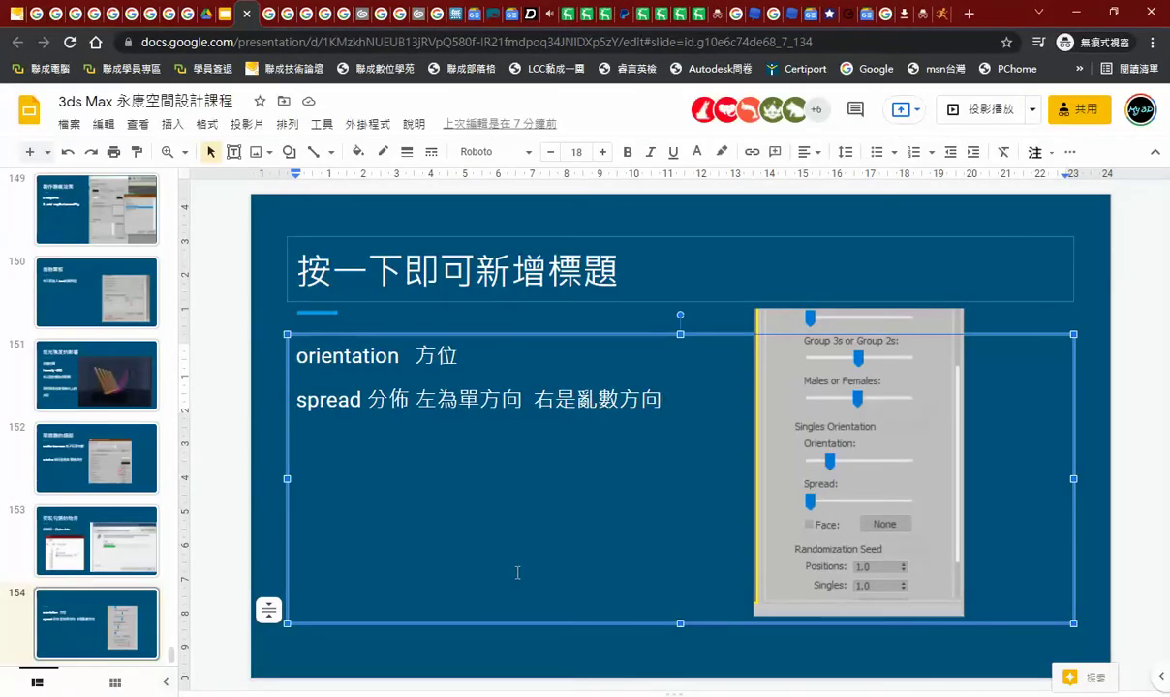
# Insert a new slide after slide 154 and title it 台上表演者 using Chinese input
pyautogui.hotkey('ctrl', 'm')
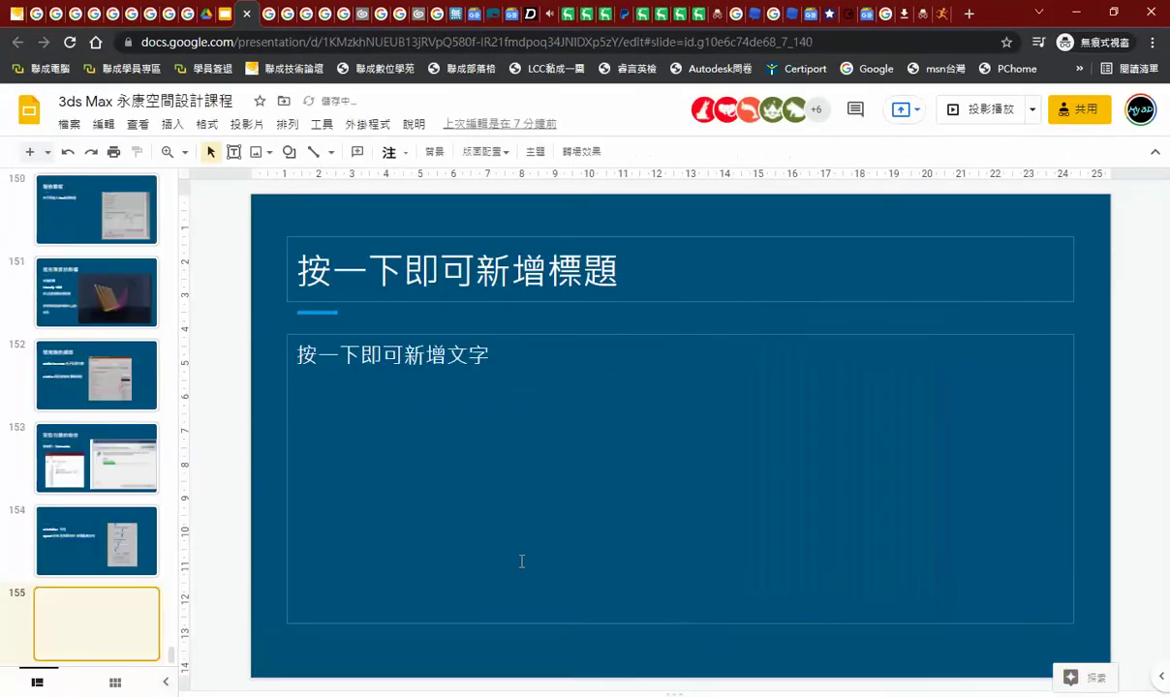
pyautogui.click(500, 280)
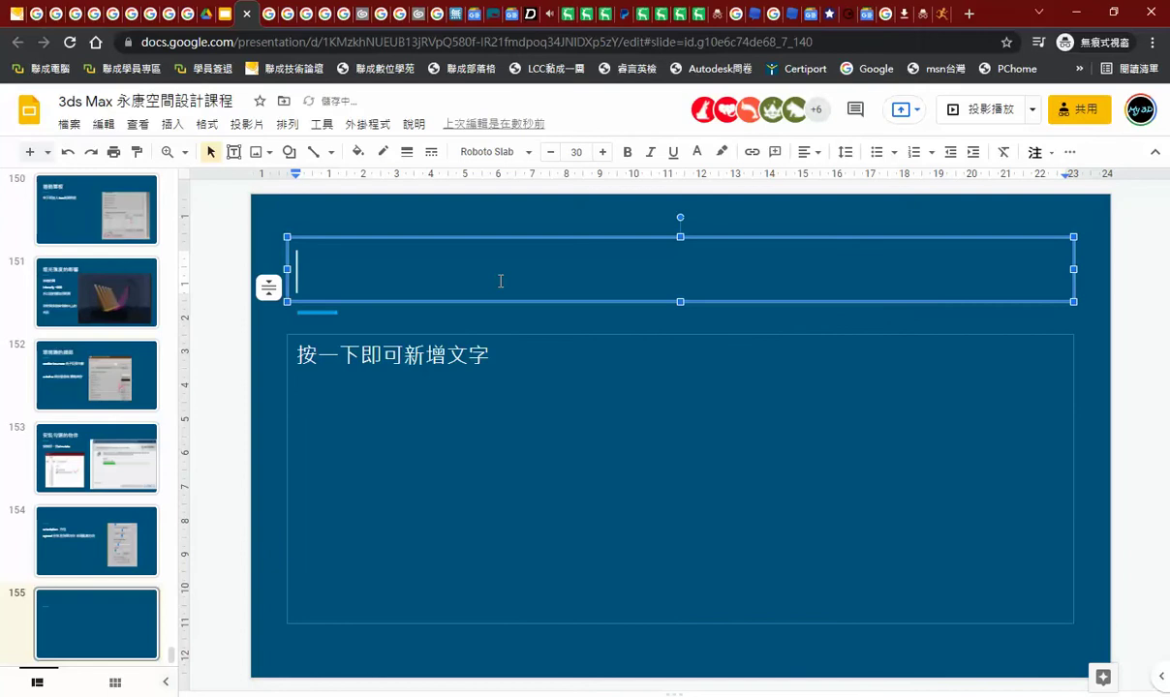
pyautogui.hotkey('ctrl', 'space')
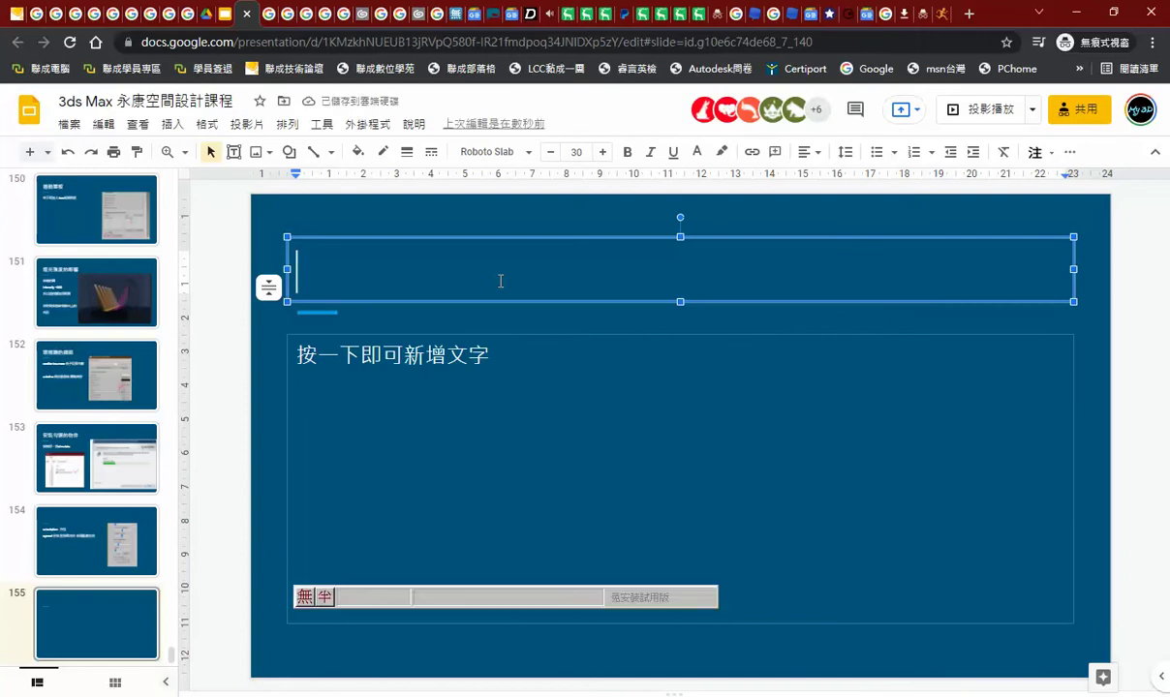
pyautogui.write('台上')
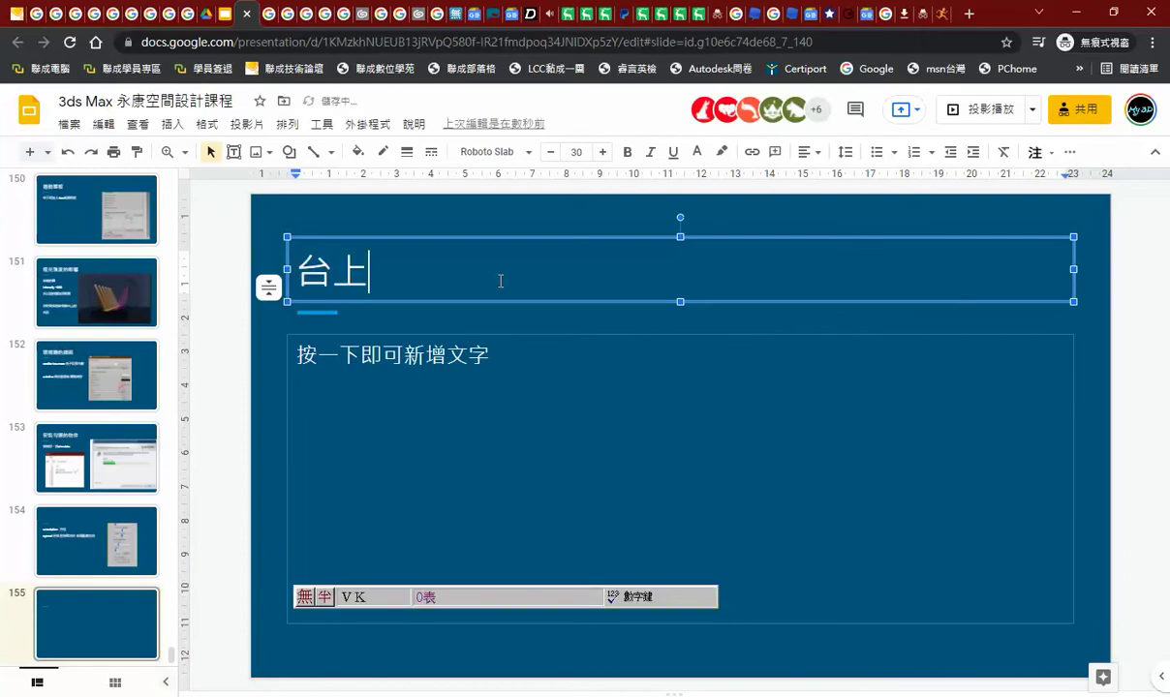
pyautogui.write('表演者')
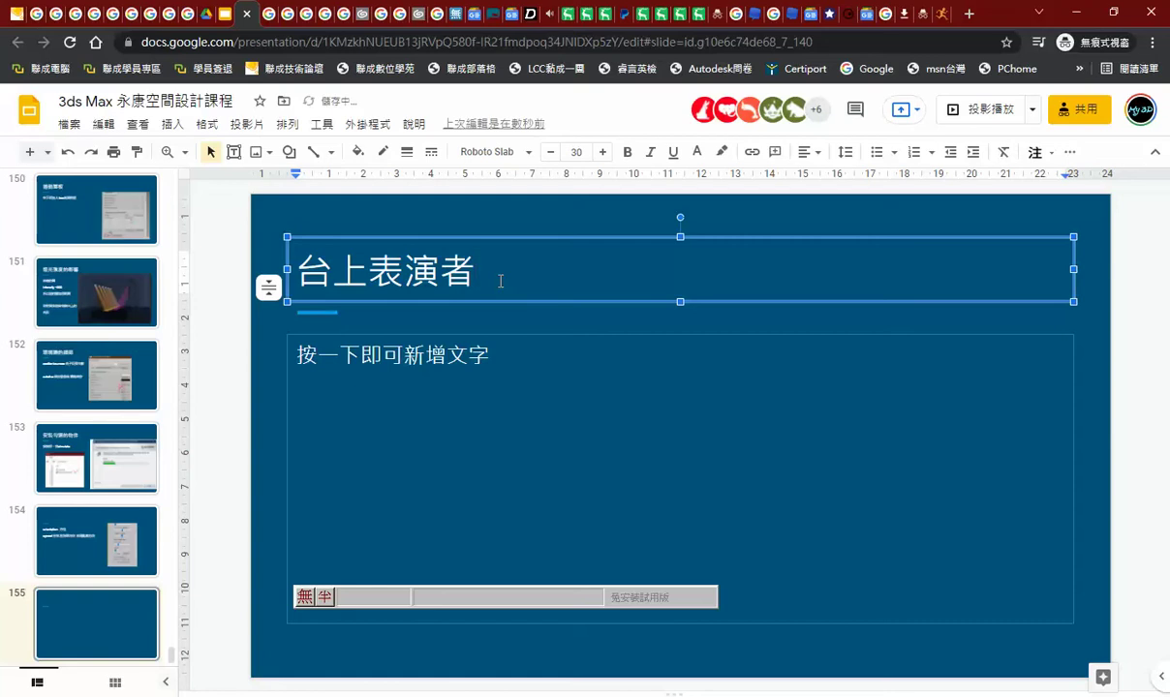
# Type 'mixamo' as the slide's body text in English input, then go back to Mixamo
pyautogui.click(494, 372)
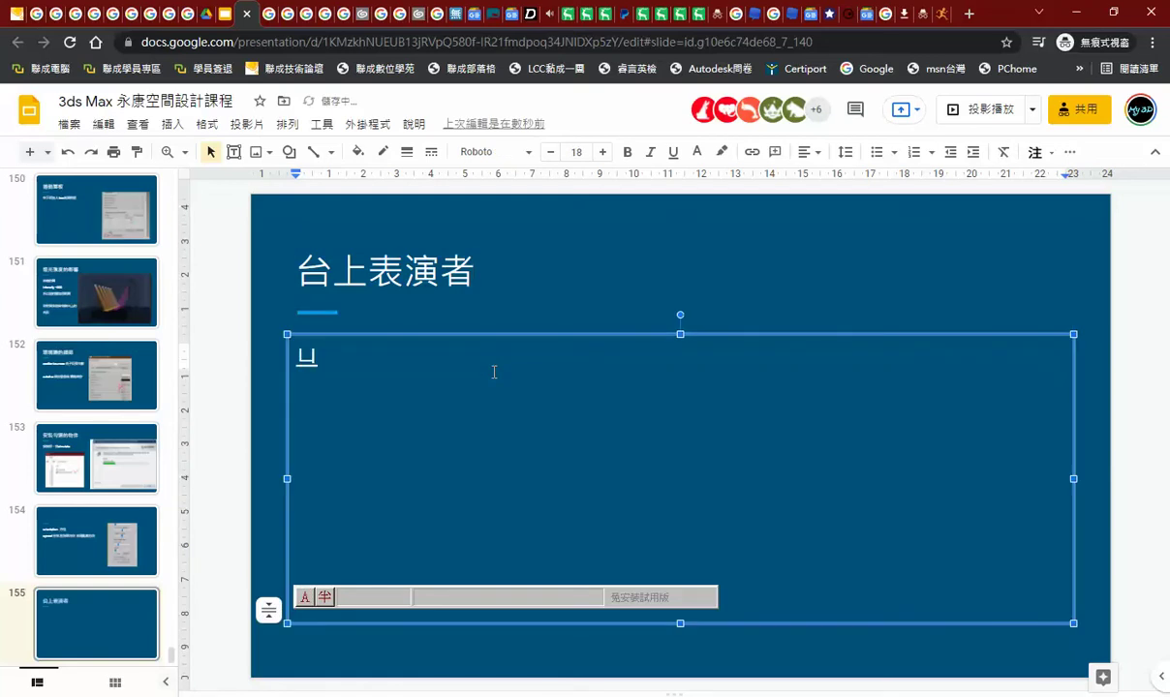
pyautogui.hotkey('ctrl', 'space')
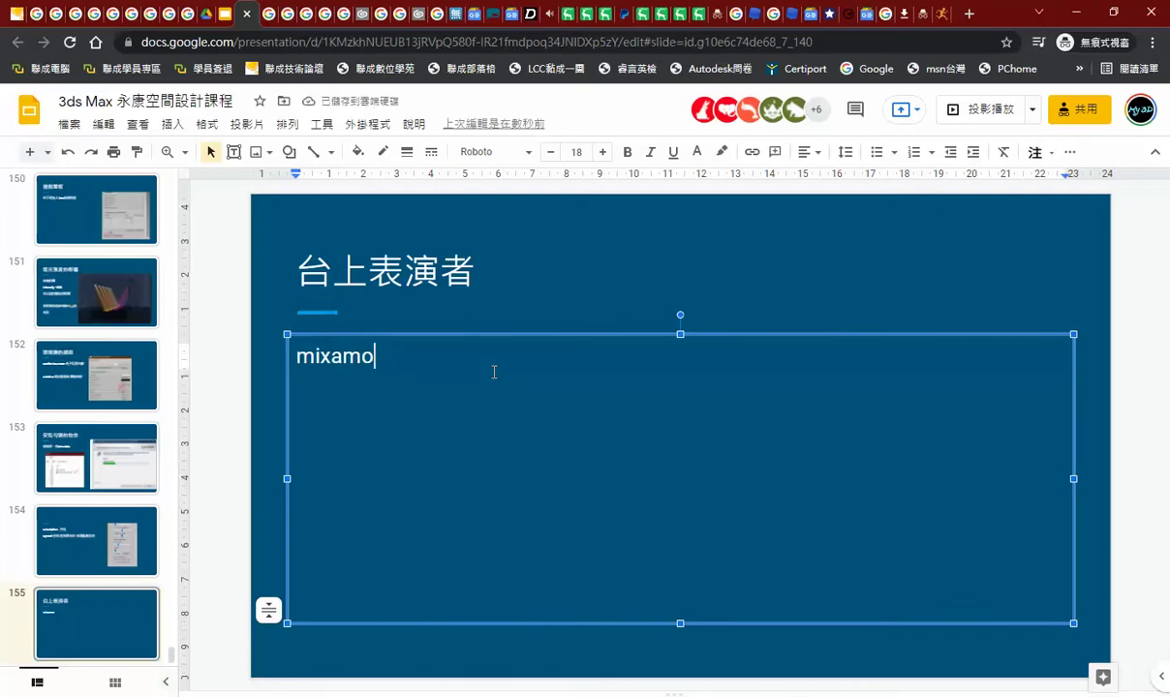
pyautogui.click(940, 15)
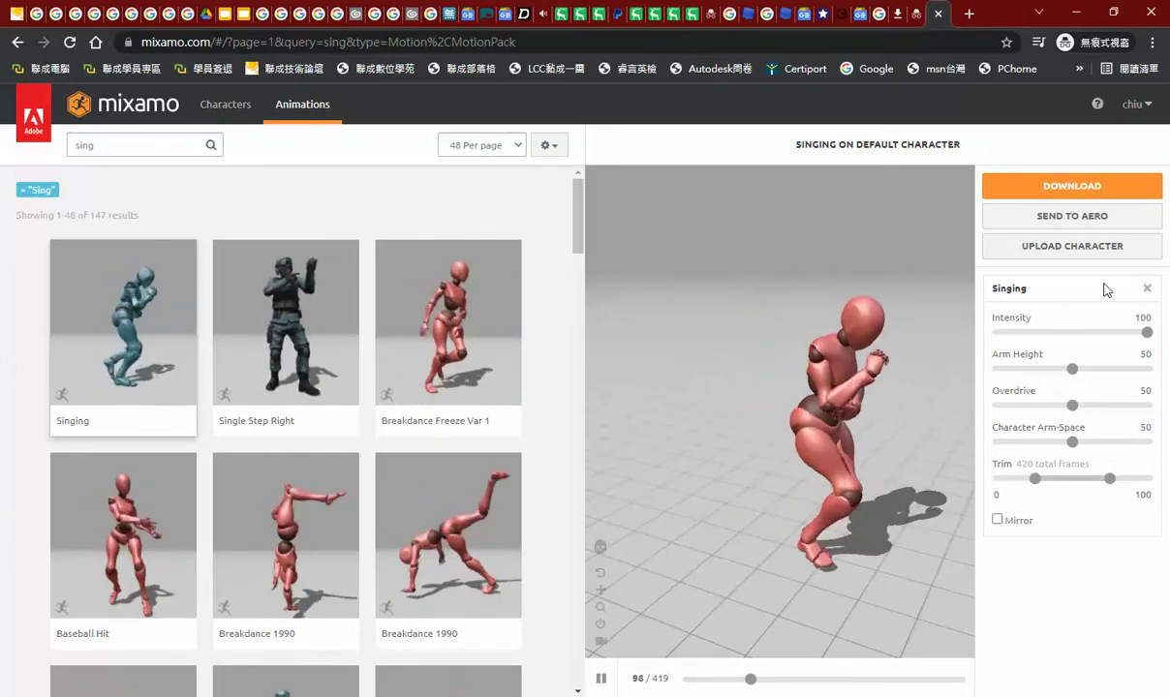
# Close the Mixamo tab and reopen mixamo.com through a Google search for mixamo
pyautogui.click(937, 14)
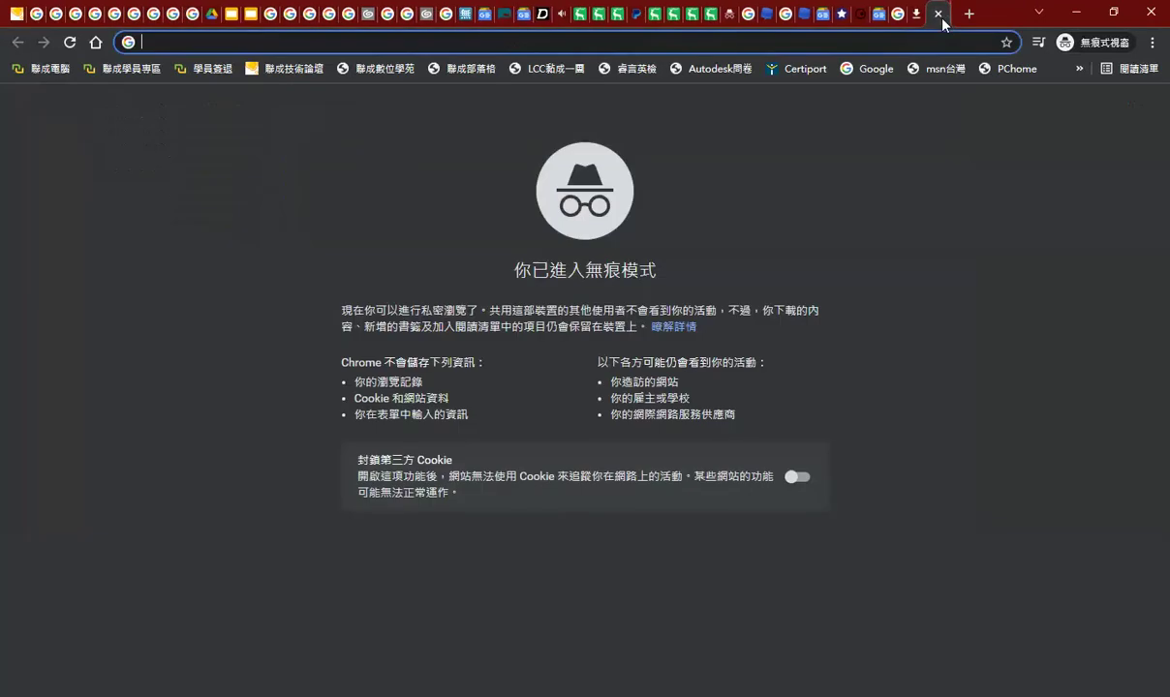
pyautogui.click(872, 68)
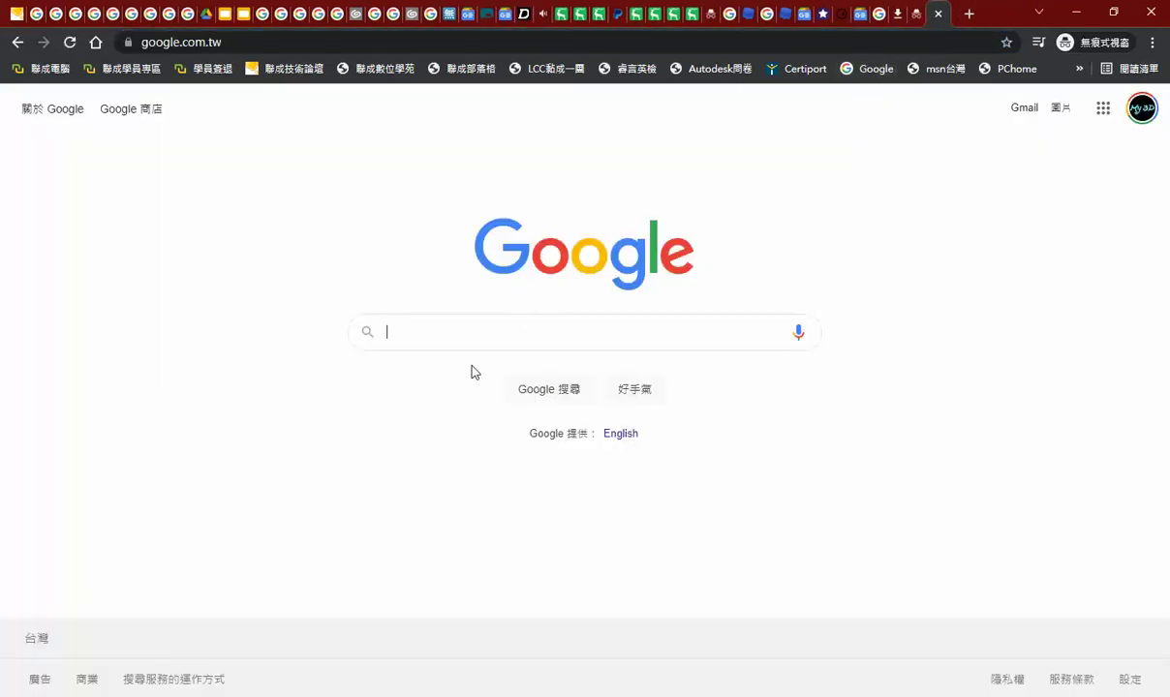
pyautogui.write('mi')
pyautogui.click(475, 368)
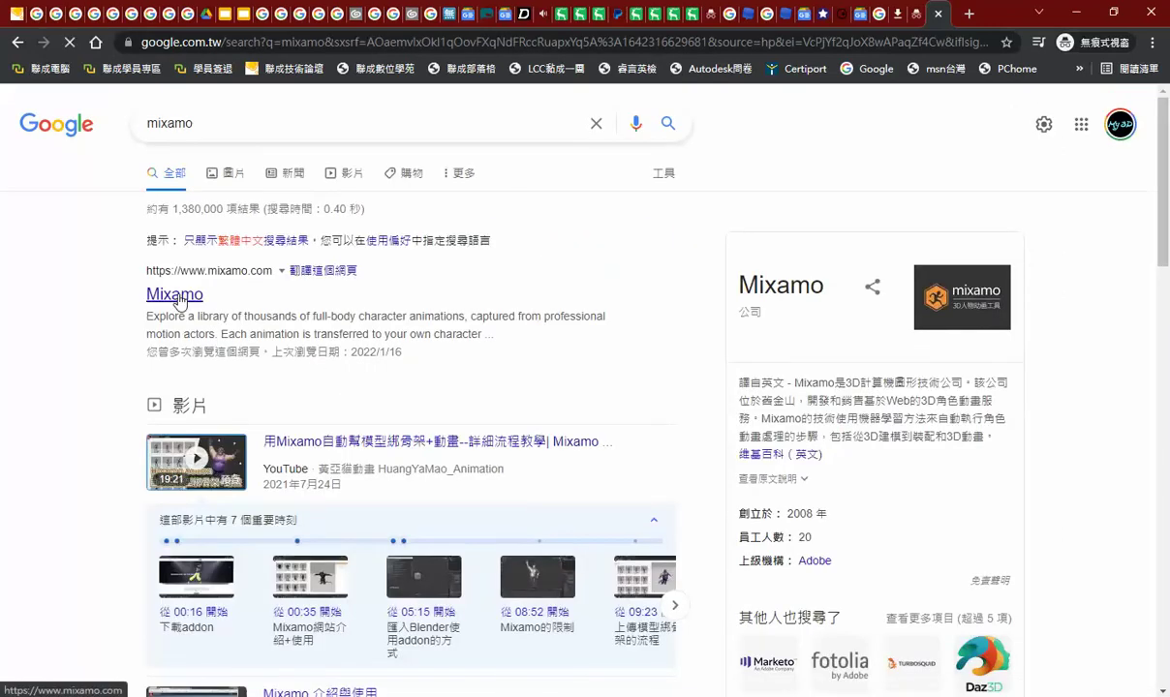
pyautogui.click(179, 301)
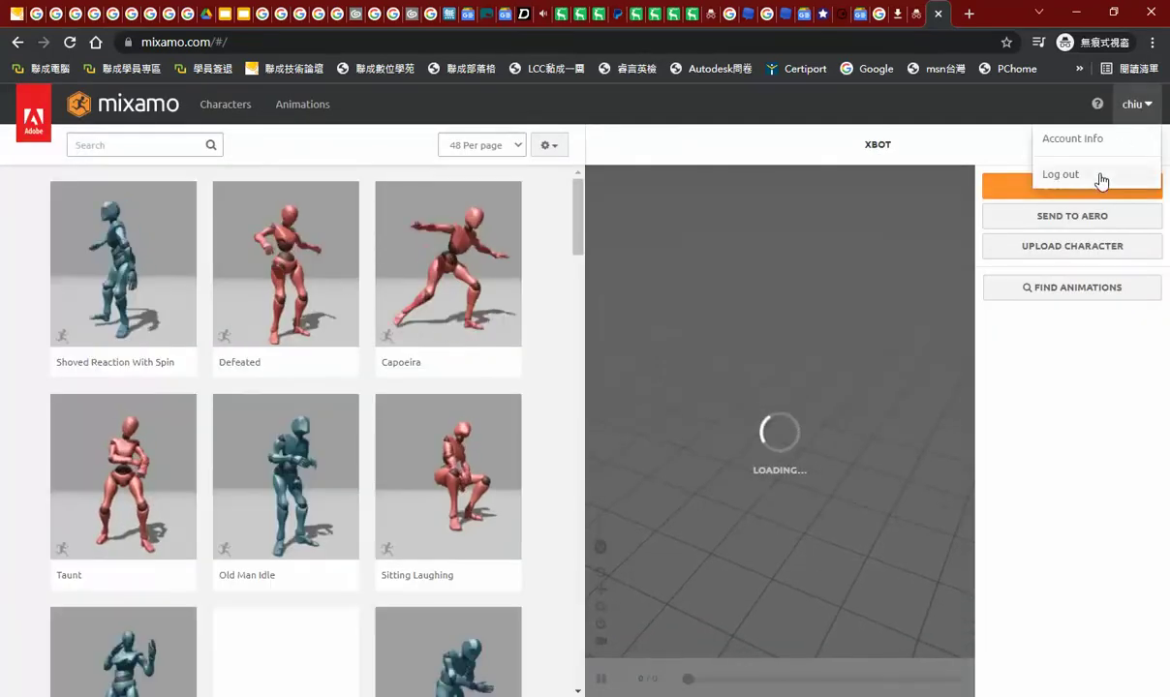
# Log out of the current Mixamo account from the account dropdown
pyautogui.click(1083, 185)
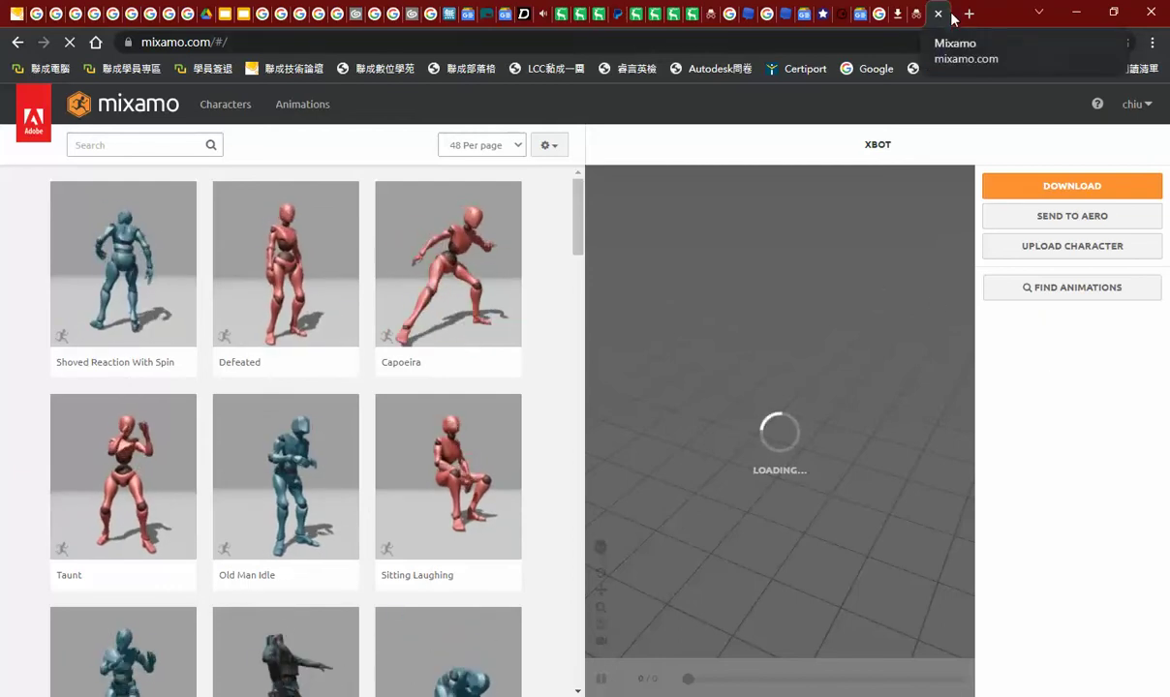
pyautogui.click(1135, 104)
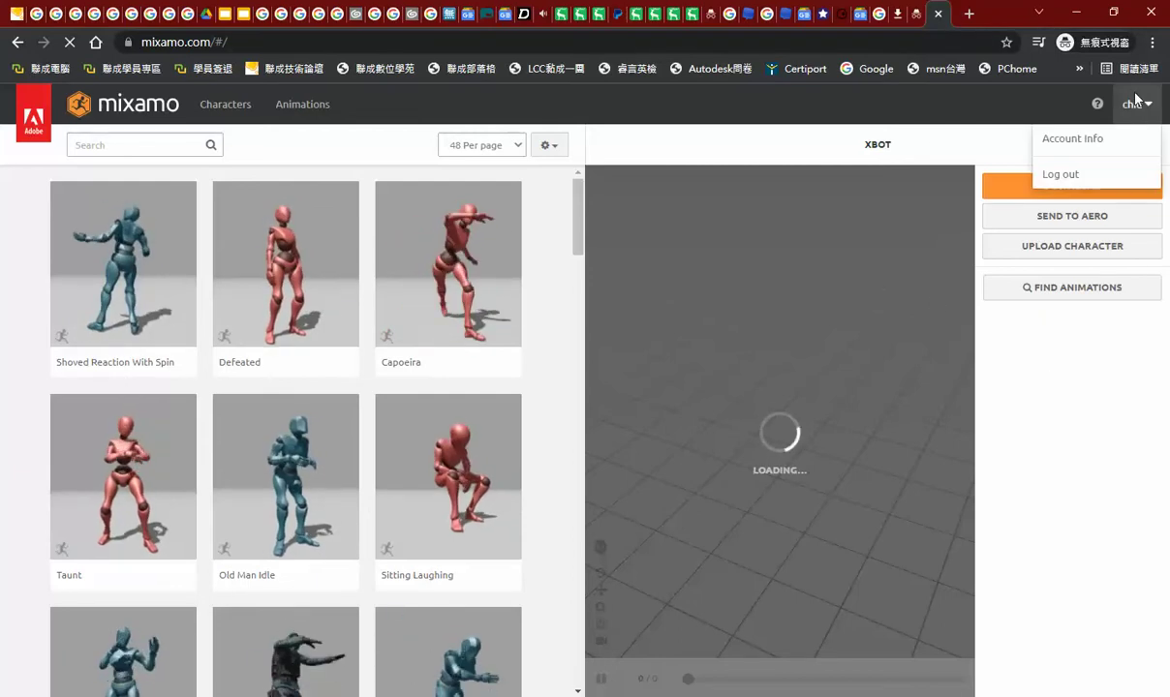
pyautogui.click(1061, 175)
# Reload mixamo.com from a fresh Google search to reach the signed-out 'Get animated.' page
pyautogui.click(939, 16)
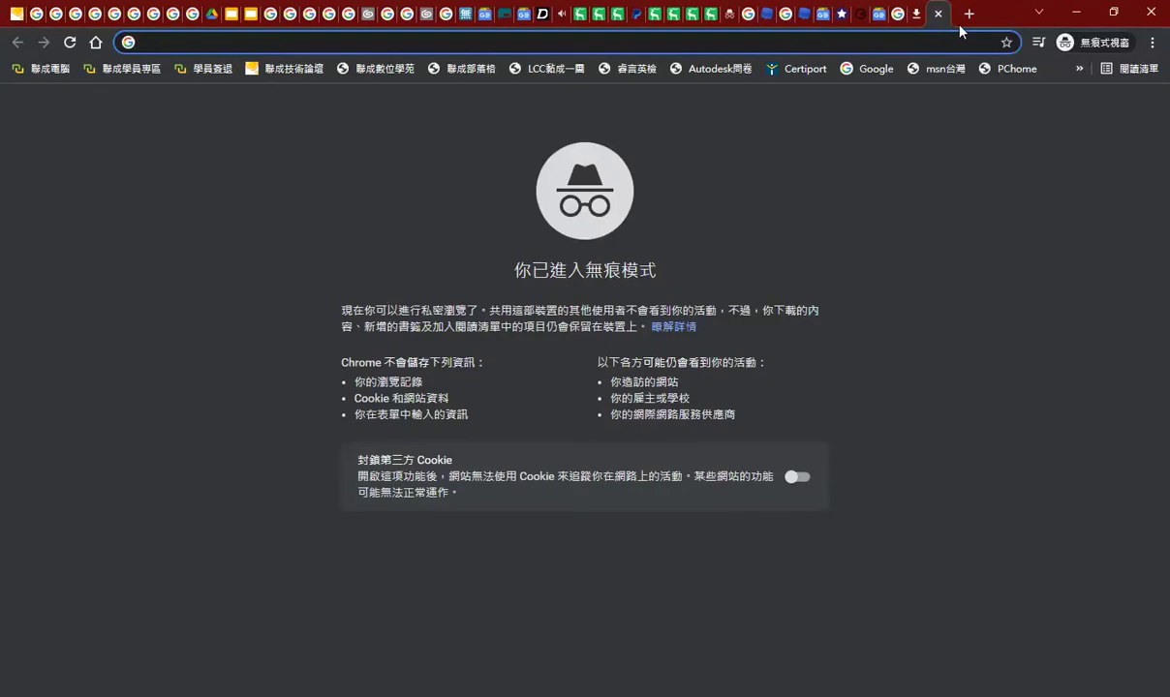
pyautogui.click(877, 69)
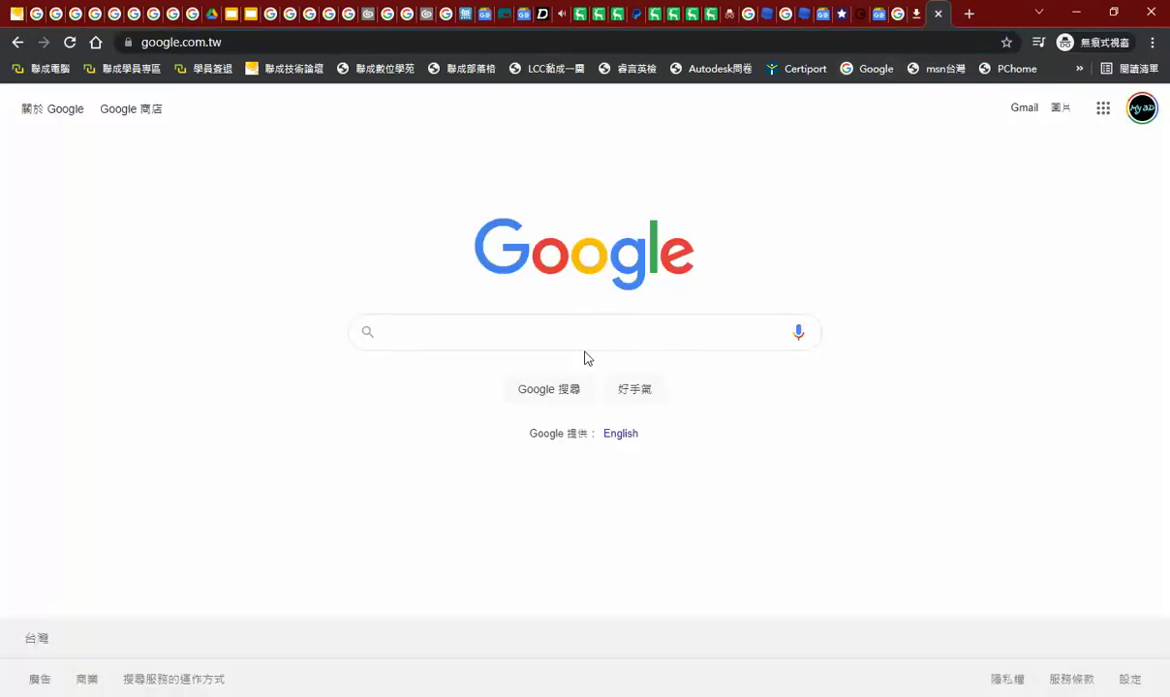
pyautogui.write('mi')
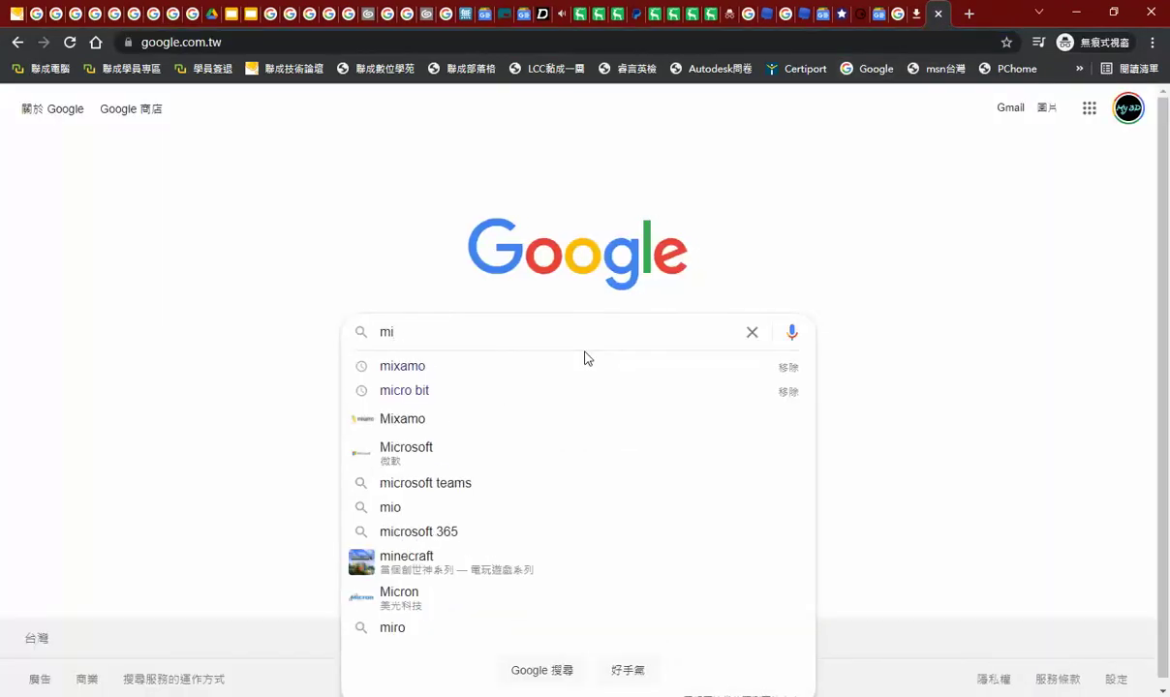
pyautogui.click(587, 367)
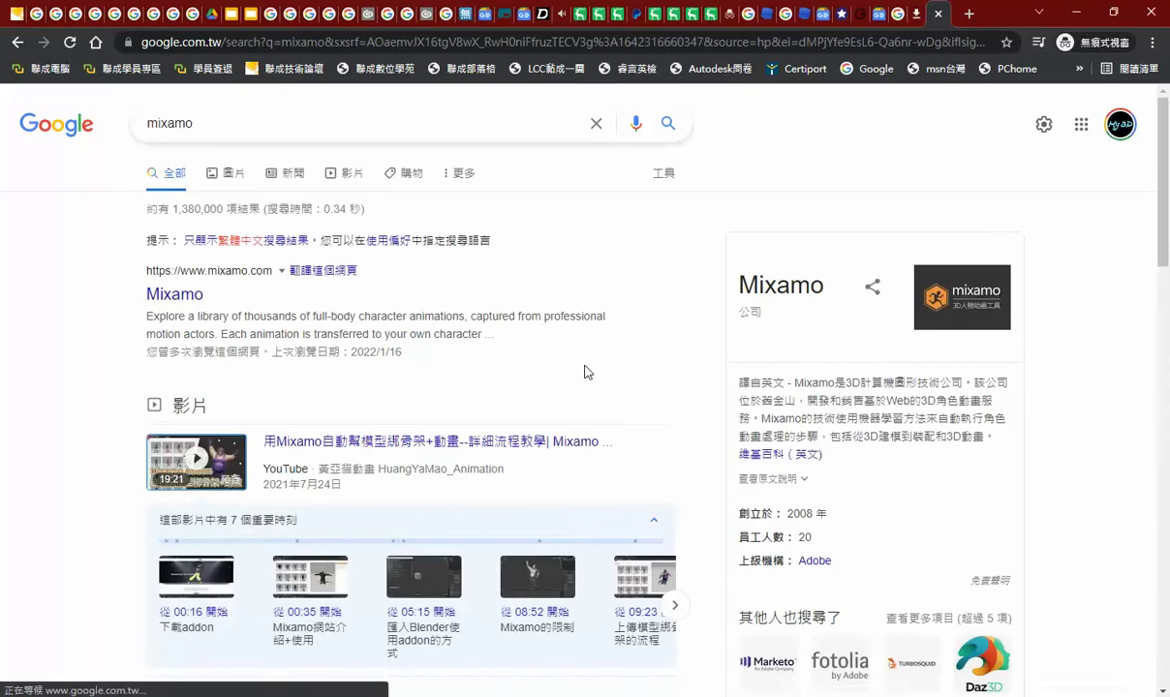
pyautogui.click(198, 303)
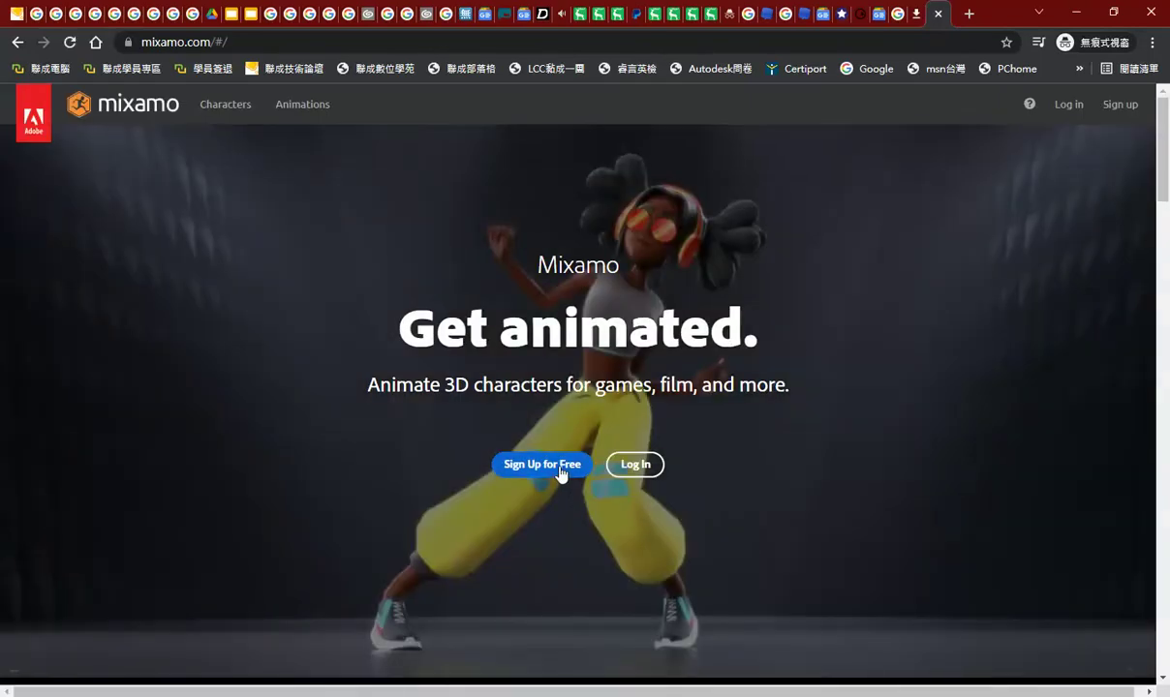
# From Sign Up for Free, switch to Sign in and continue with a Google account
pyautogui.click(560, 474)
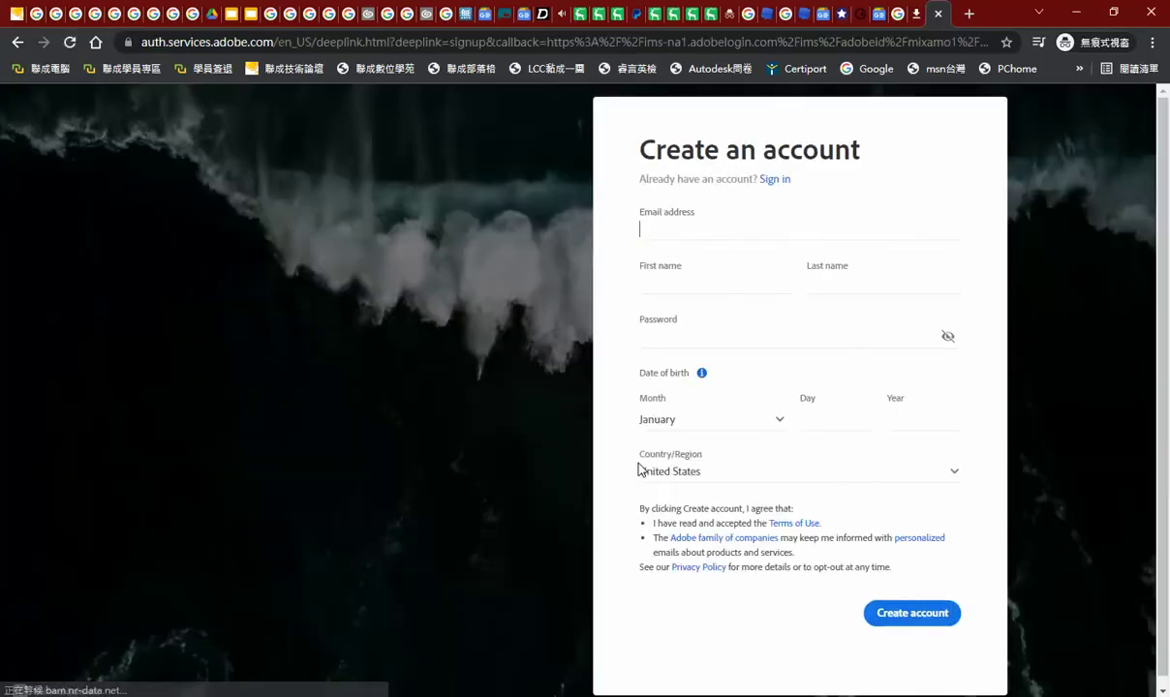
pyautogui.click(529, 476)
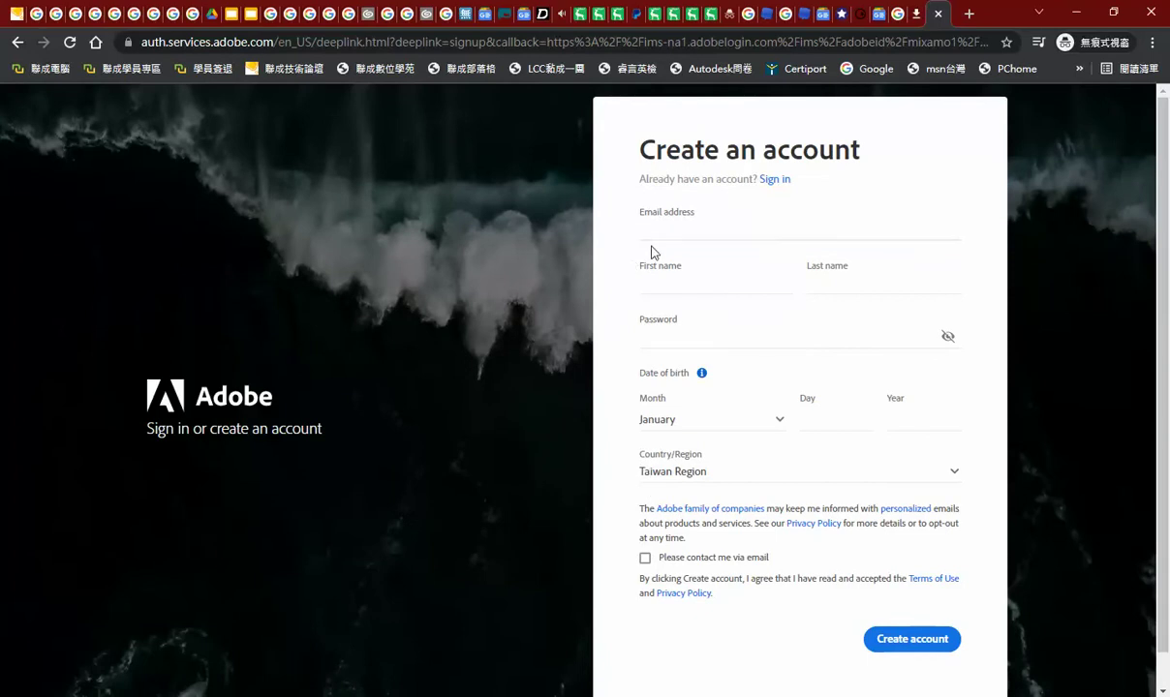
pyautogui.click(775, 182)
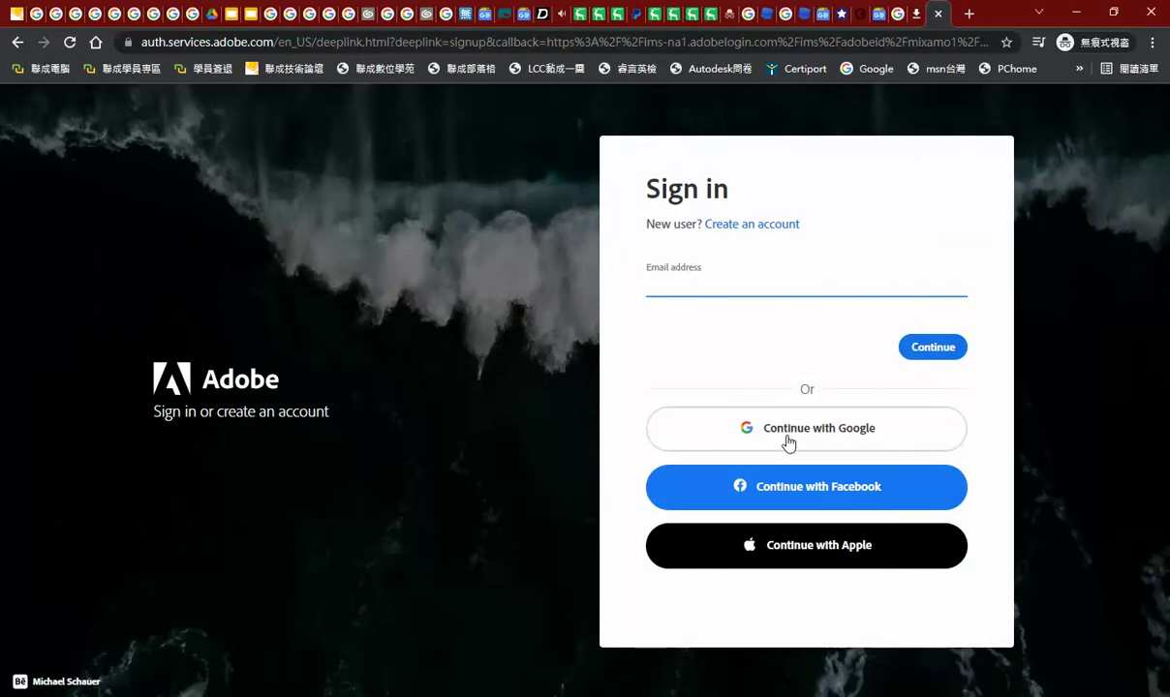
pyautogui.click(821, 438)
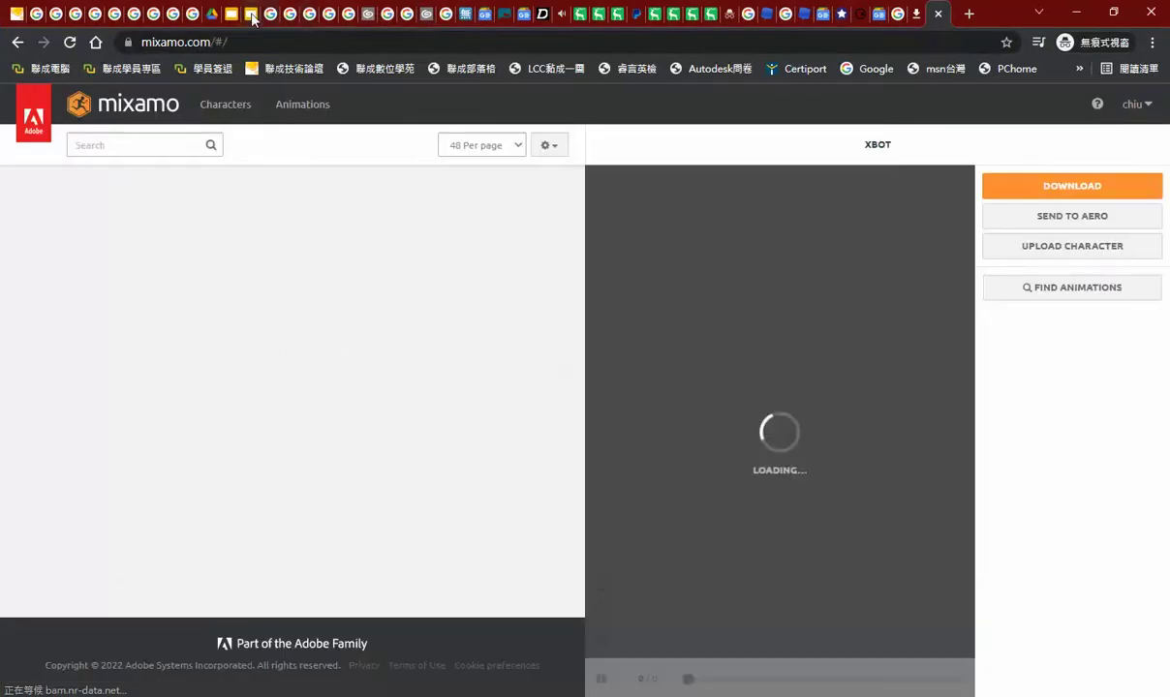
pyautogui.click(254, 19)
pyautogui.write('GOOGLE')
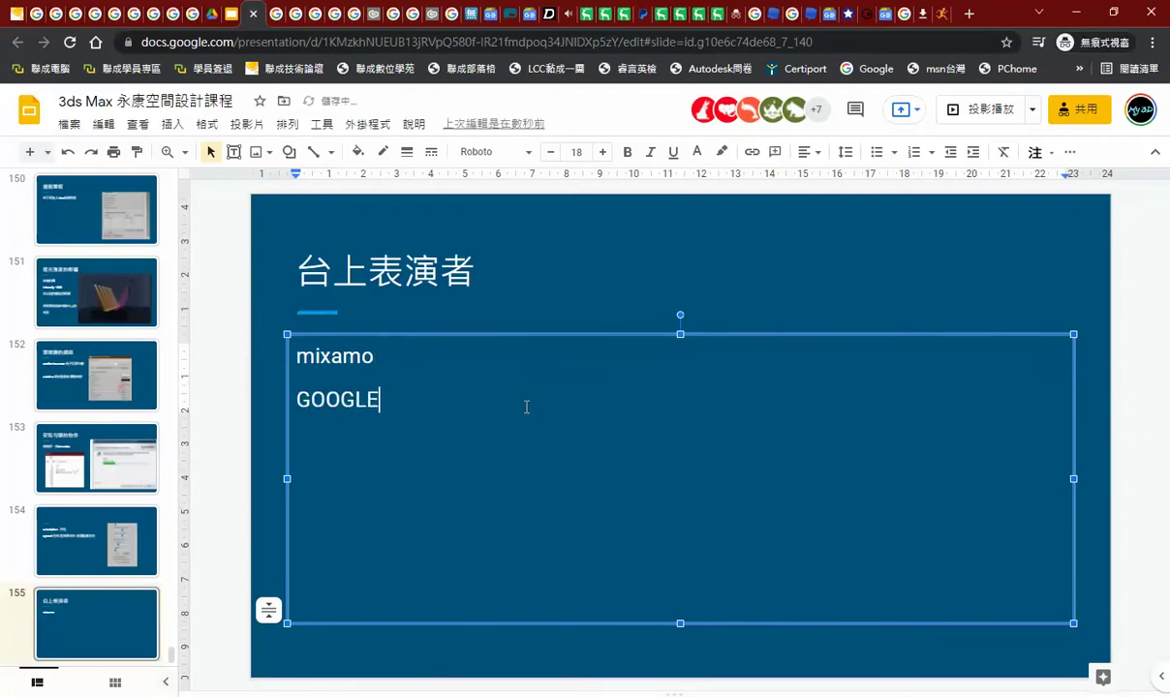
# Append 登入 after GOOGLE in slide 155's body, briefly checking the 3ds Max scene
pyautogui.hotkey('ctrl', 'shift')
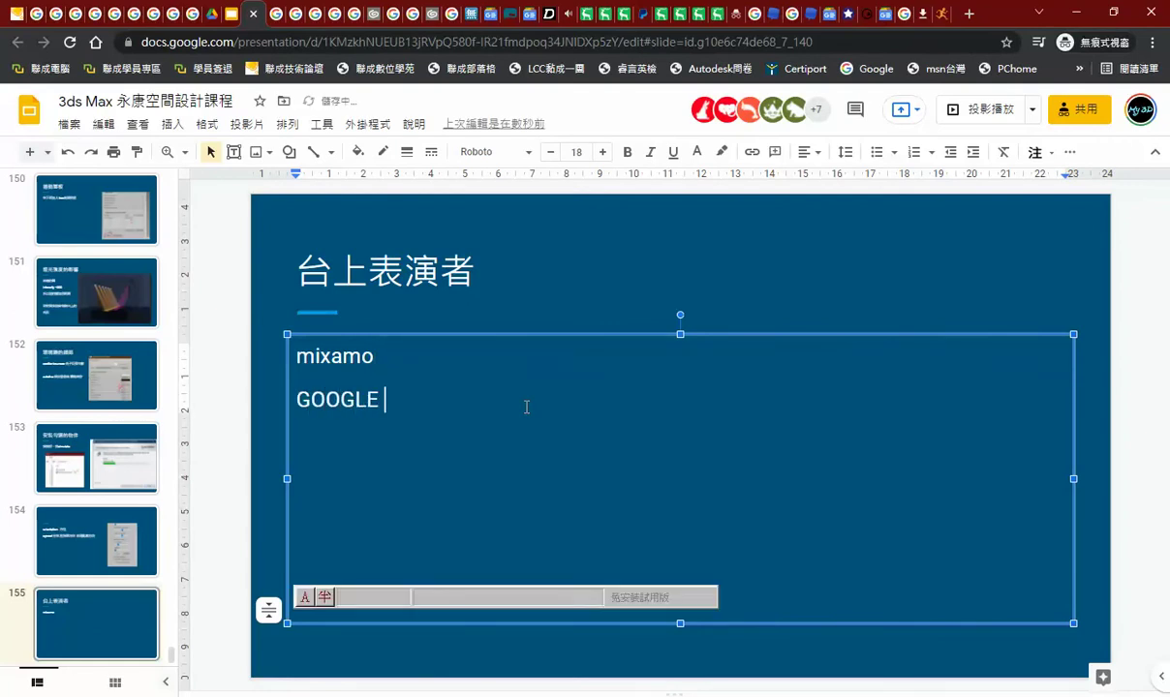
pyautogui.write('登入')
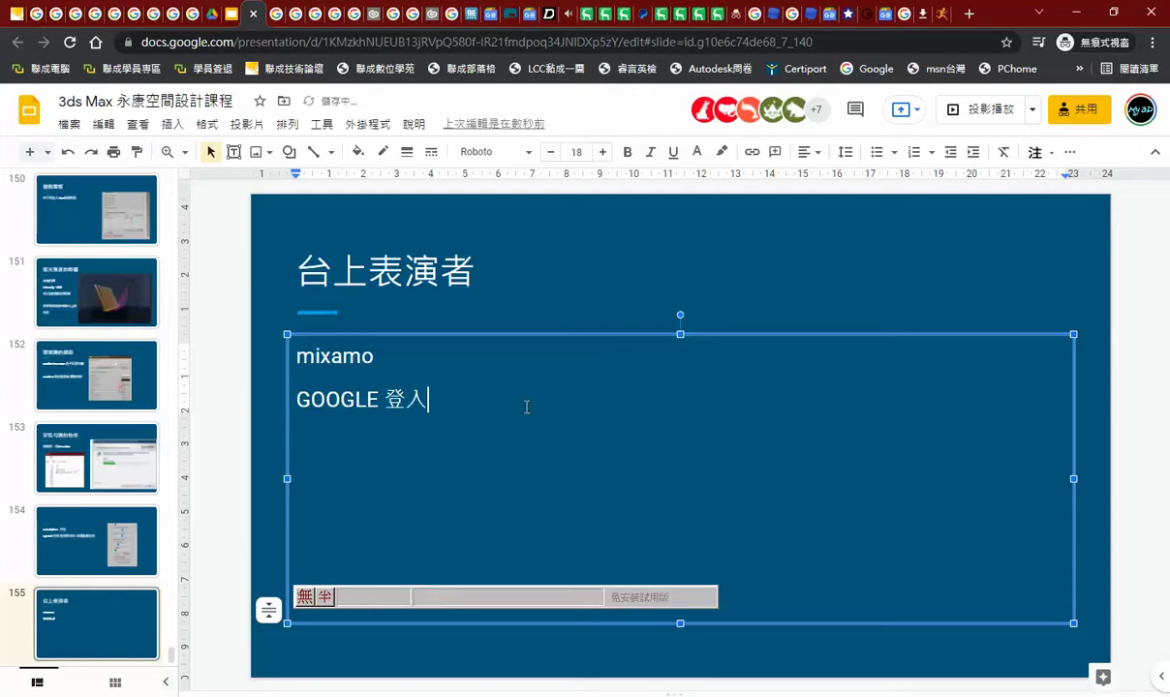
pyautogui.click(373, 689)
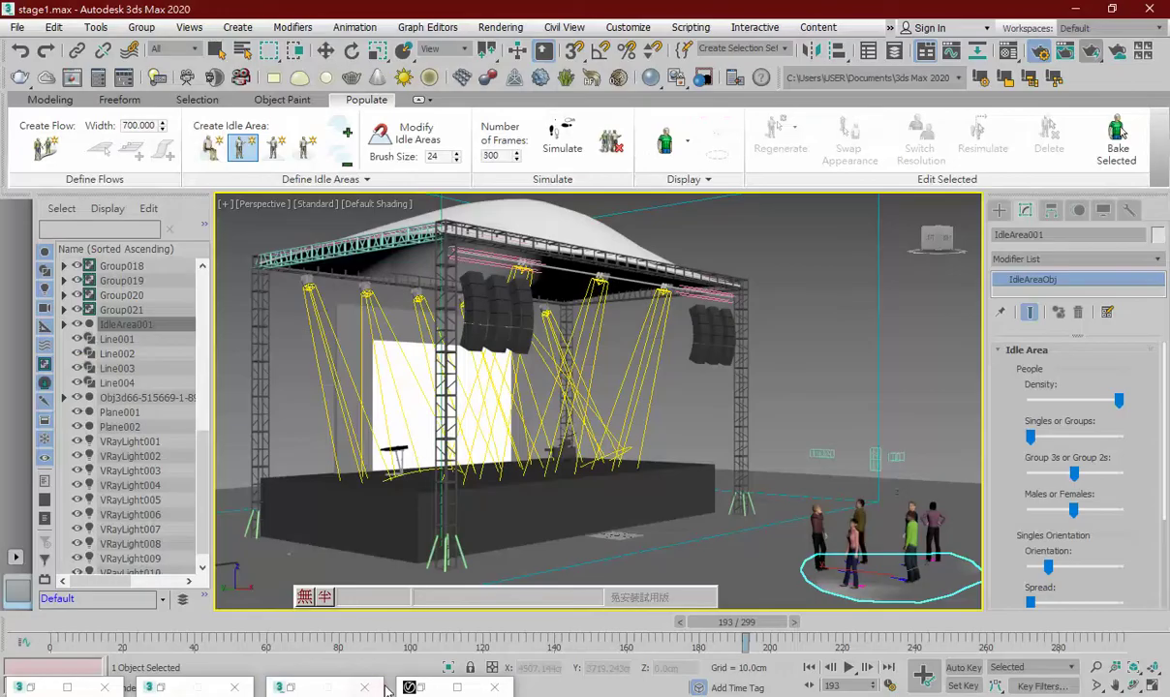
pyautogui.hotkey('alt', 'Tab')
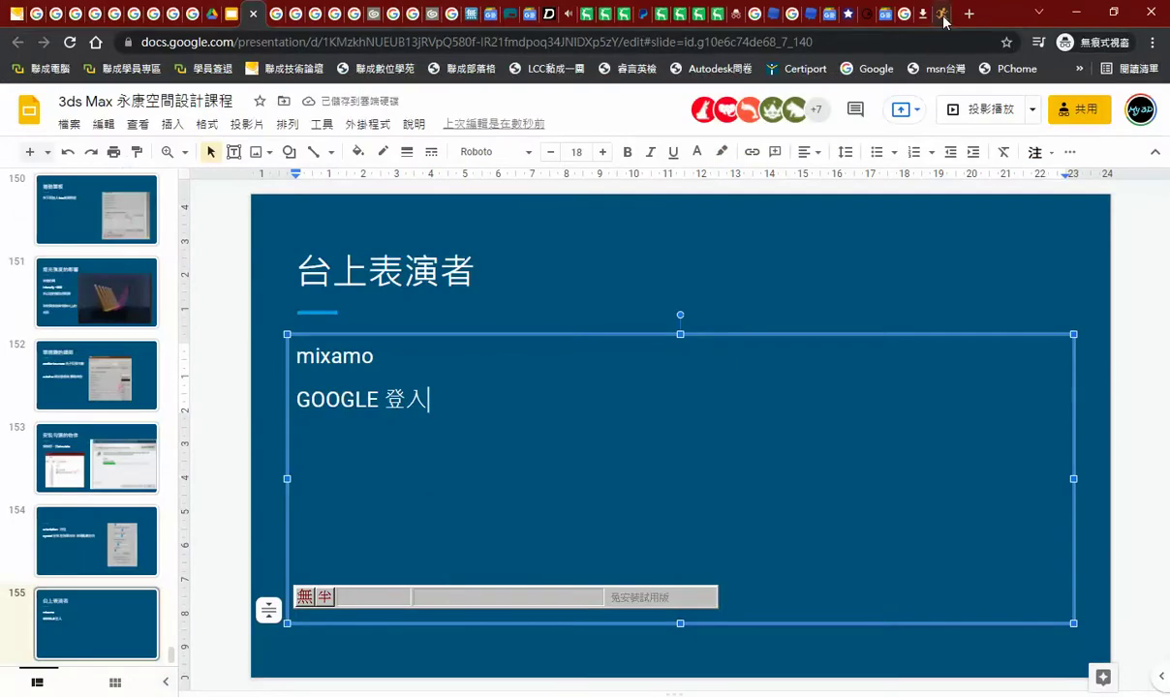
# Open Mixamo's Characters library, browse the grid, and load AJ into the preview
pyautogui.click(945, 16)
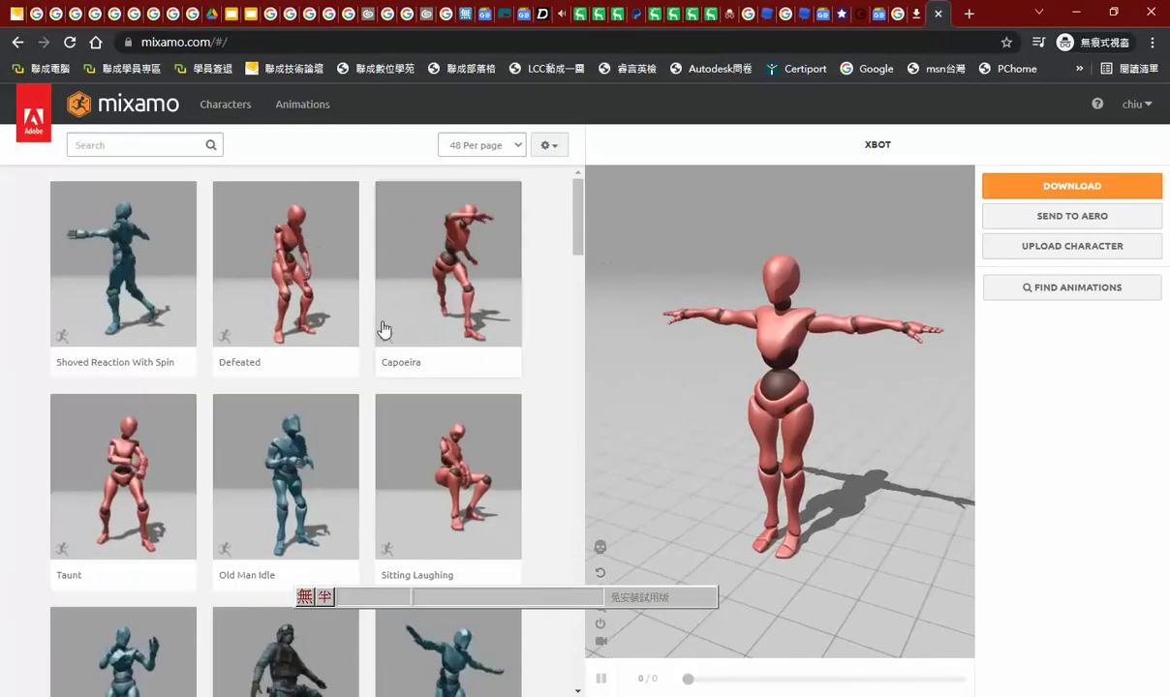
pyautogui.click(225, 113)
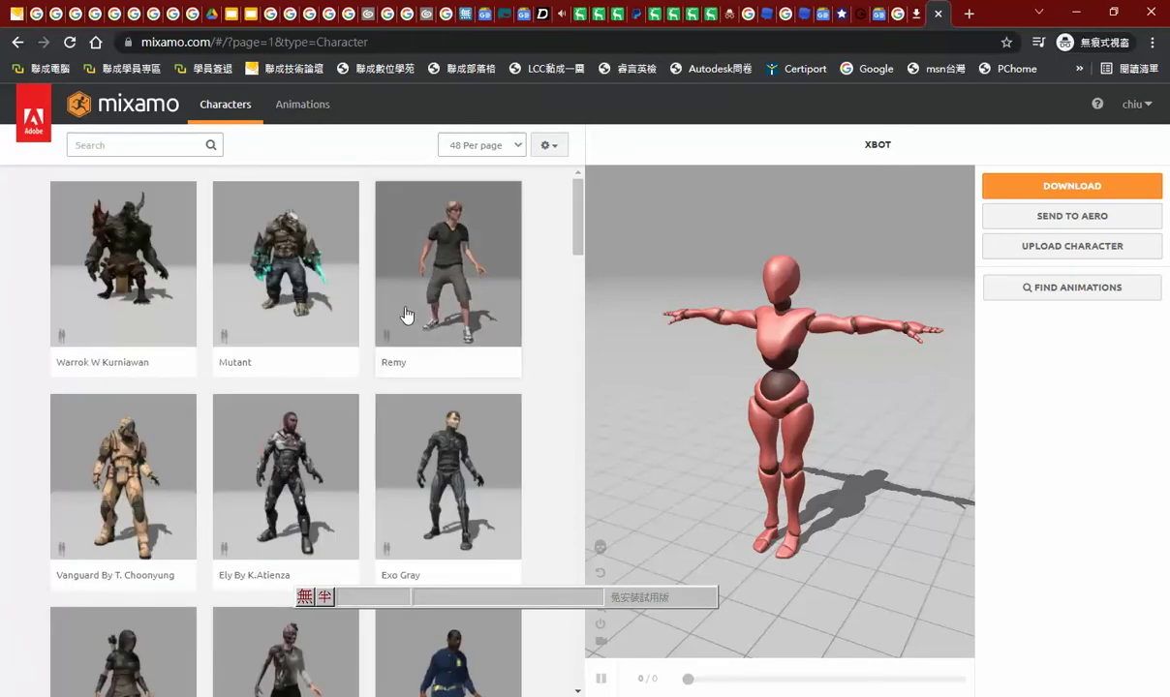
pyautogui.scroll(-2, 433, 315)
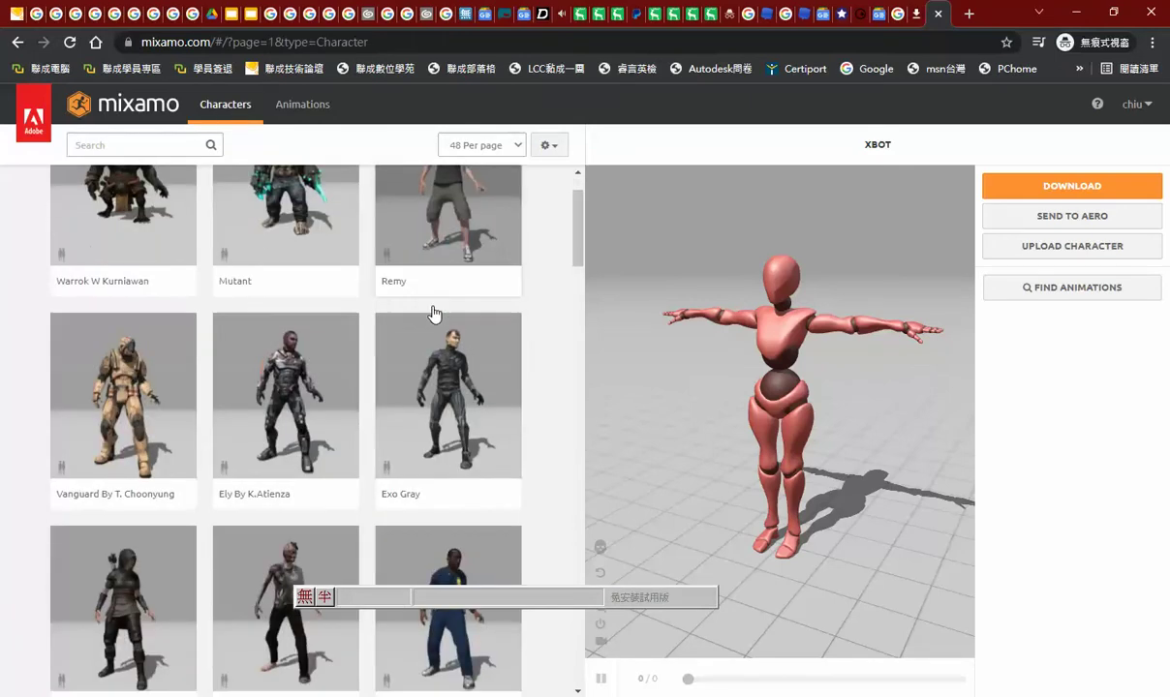
pyautogui.scroll(-1, 432, 317)
pyautogui.scroll(-2, 432, 316)
pyautogui.scroll(-3, 417, 362)
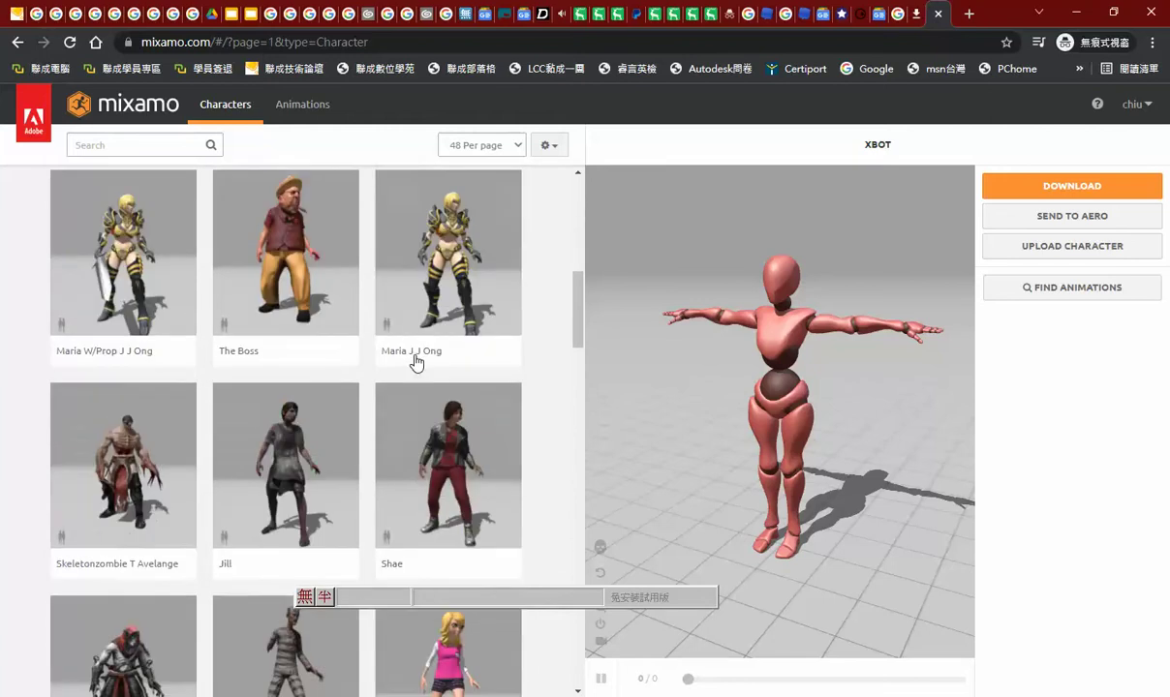
pyautogui.scroll(-4, 368, 388)
pyautogui.scroll(-1, 384, 376)
pyautogui.scroll(-3, 384, 378)
pyautogui.scroll(-3, 384, 390)
pyautogui.scroll(-3, 384, 390)
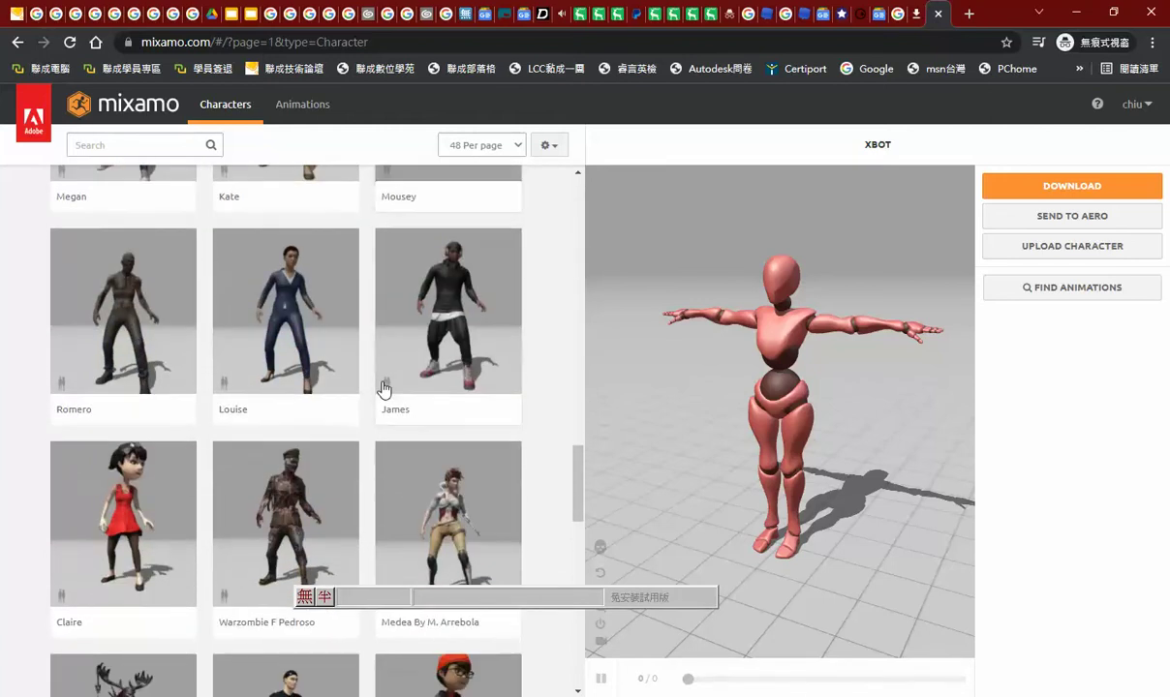
pyautogui.scroll(-3, 385, 389)
pyautogui.scroll(-3, 384, 389)
pyautogui.scroll(-2, 385, 389)
pyautogui.scroll(-2, 385, 390)
pyautogui.scroll(-3, 385, 390)
pyautogui.scroll(2, 385, 389)
pyautogui.scroll(3, 383, 392)
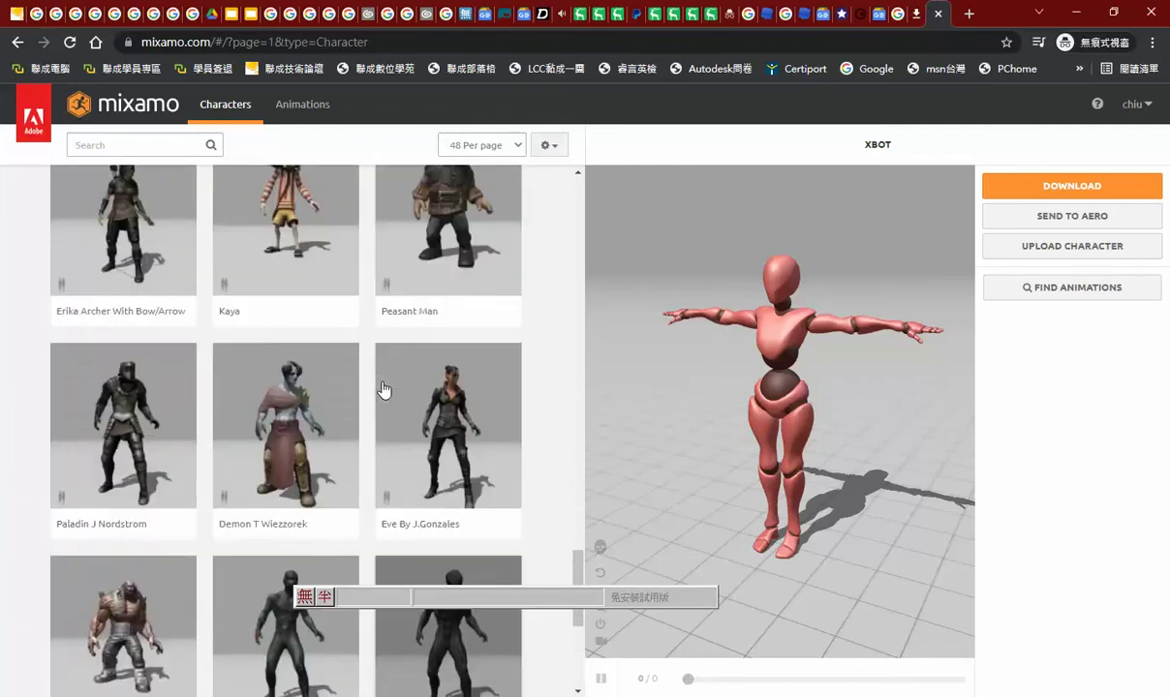
pyautogui.scroll(1, 386, 387)
pyautogui.scroll(1, 397, 373)
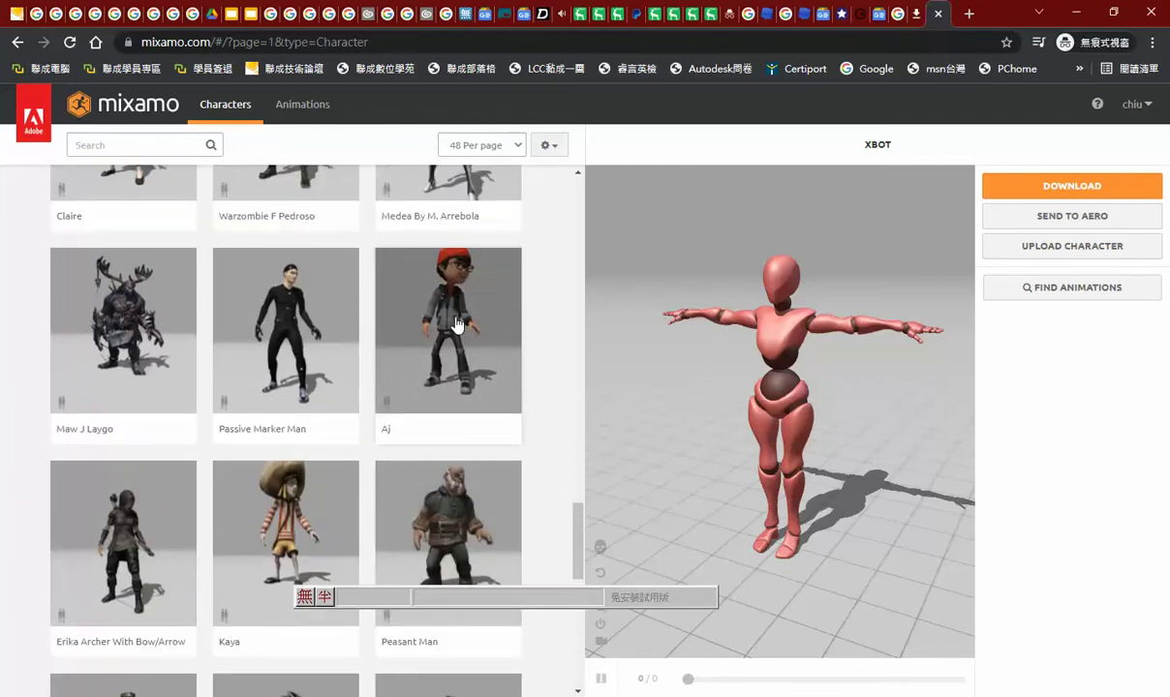
pyautogui.click(458, 326)
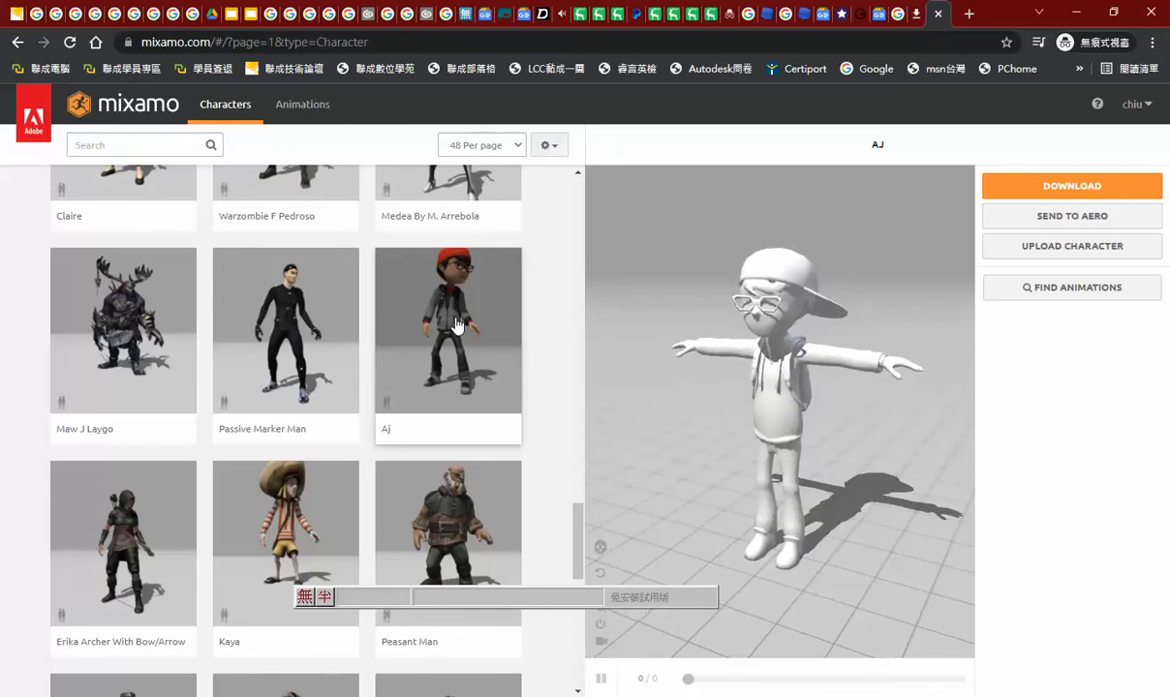
# Go to page 3 of 3 (results 97–121) and scroll to its bottom
pyautogui.scroll(-2, 775, 432)
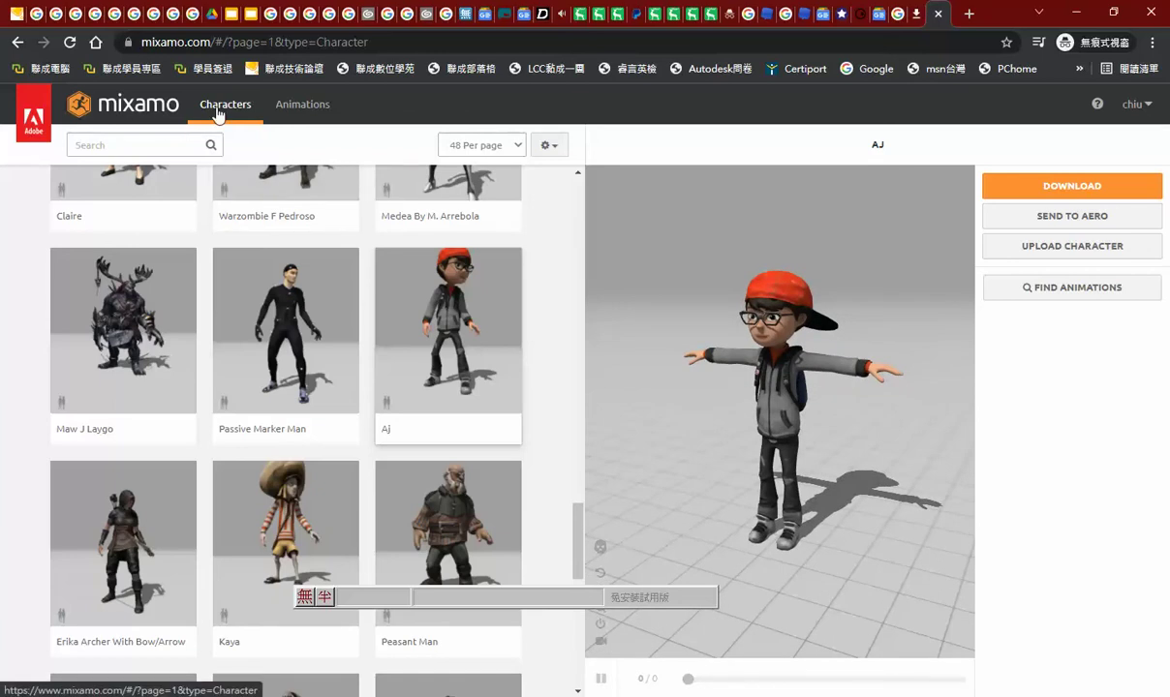
pyautogui.scroll(-5, 399, 459)
pyautogui.scroll(-3, 397, 463)
pyautogui.moveTo(347, 605); pyautogui.dragTo(384, 488)
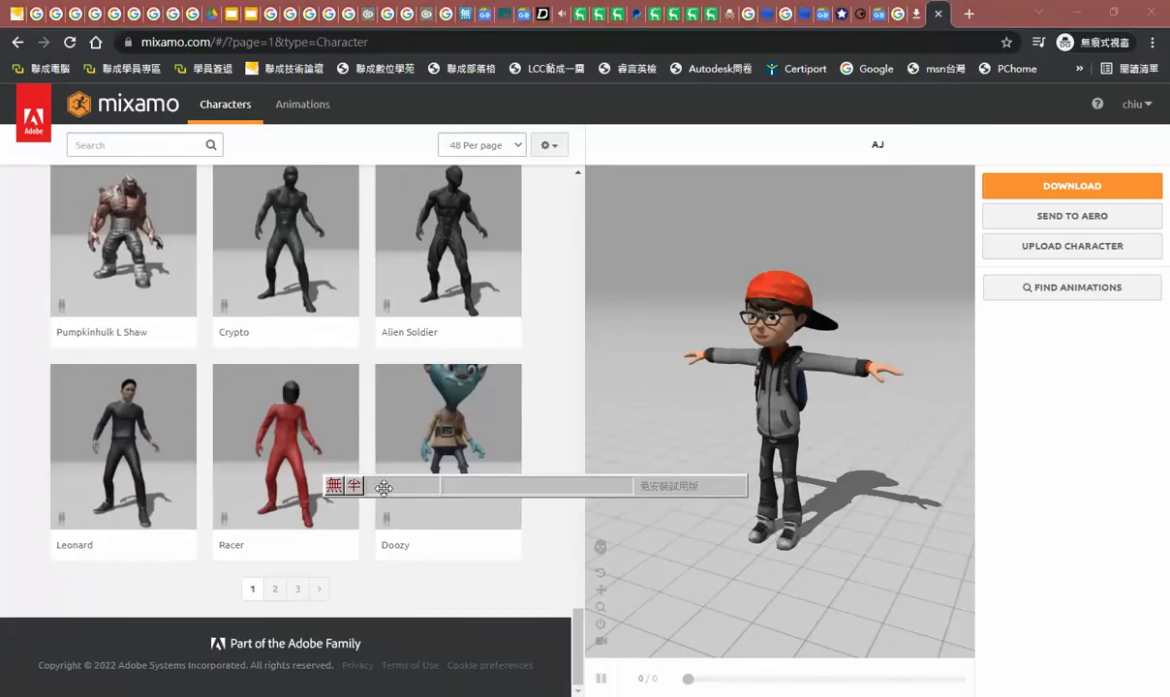
pyautogui.click(303, 591)
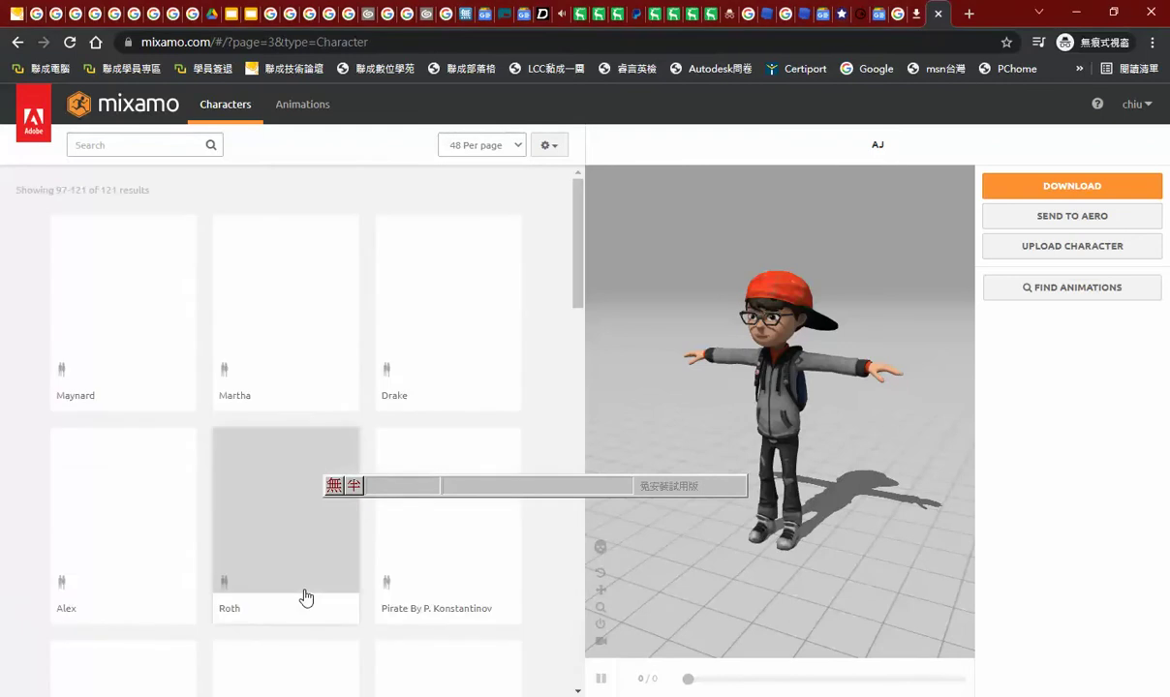
pyautogui.scroll(-2, 308, 532)
pyautogui.scroll(-4, 308, 504)
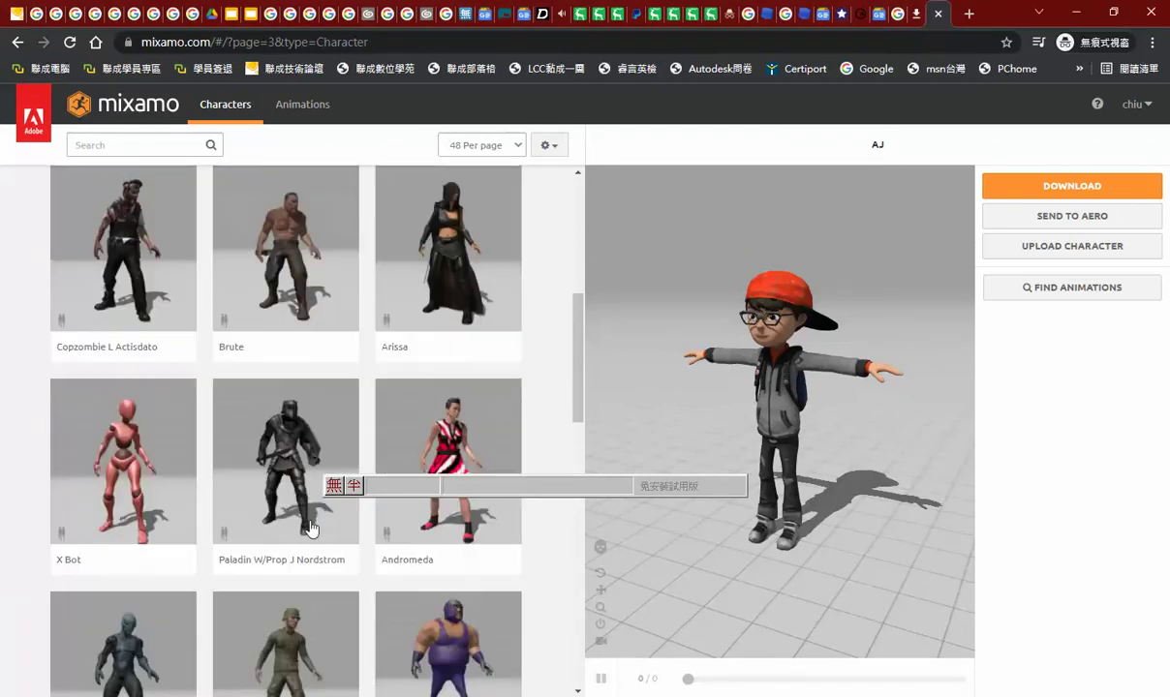
pyautogui.scroll(-1, 396, 420)
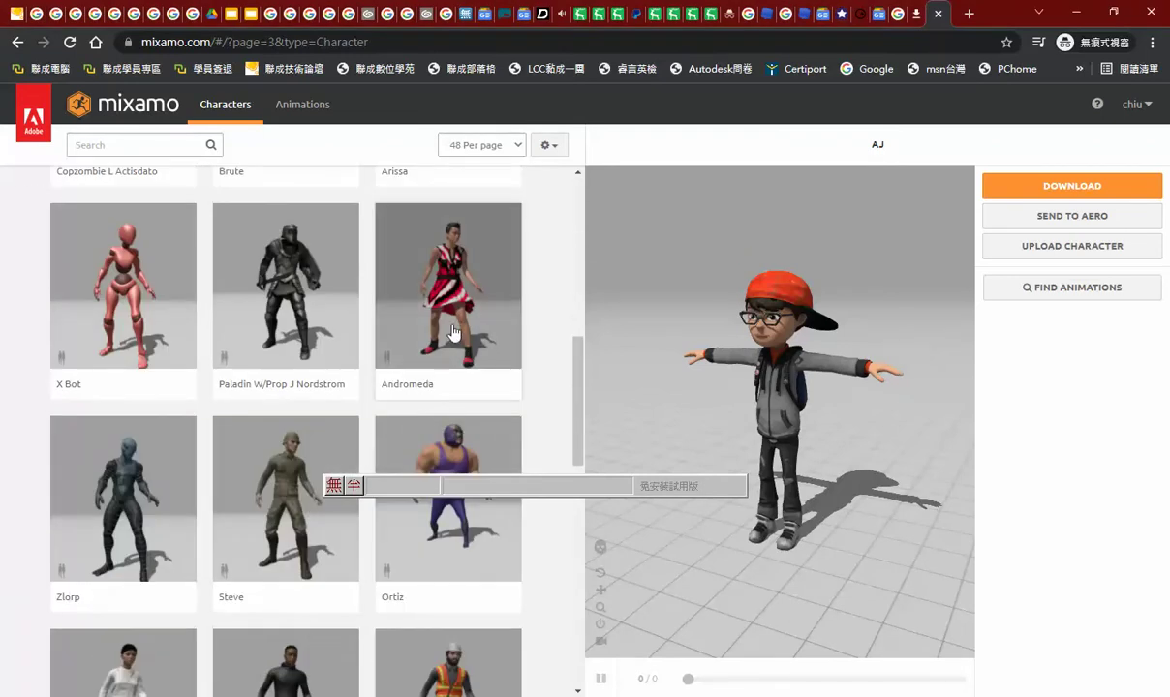
pyautogui.scroll(-3, 357, 504)
pyautogui.scroll(-2, 352, 521)
pyautogui.scroll(-3, 388, 484)
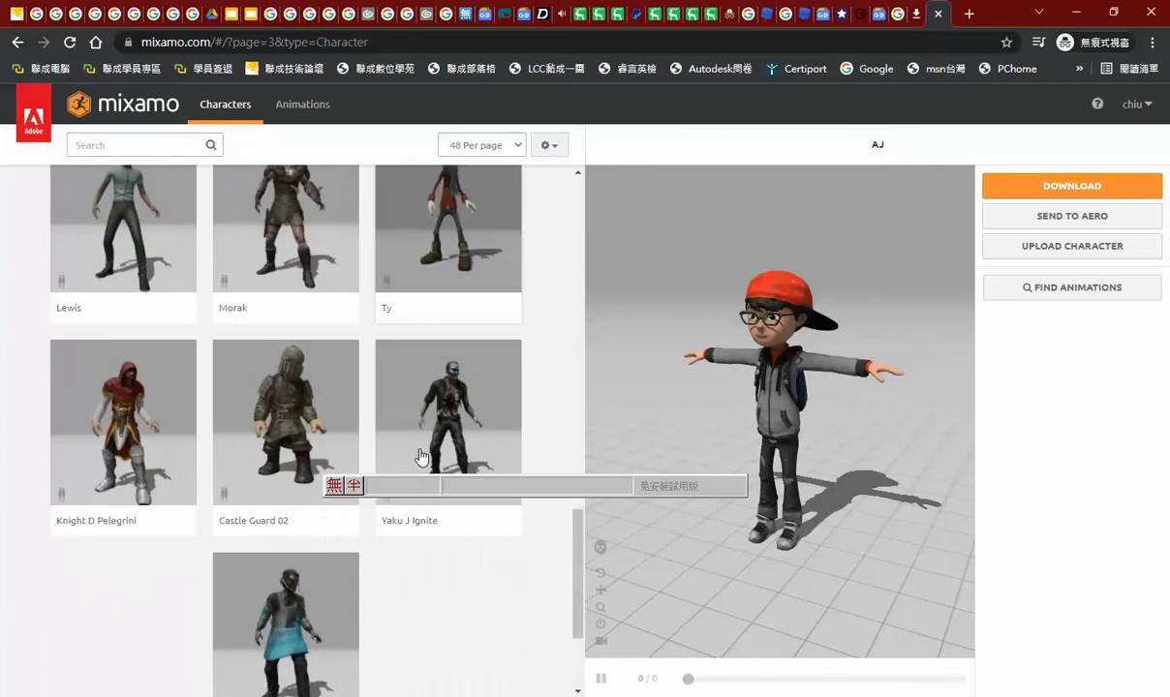
pyautogui.scroll(-2, 422, 456)
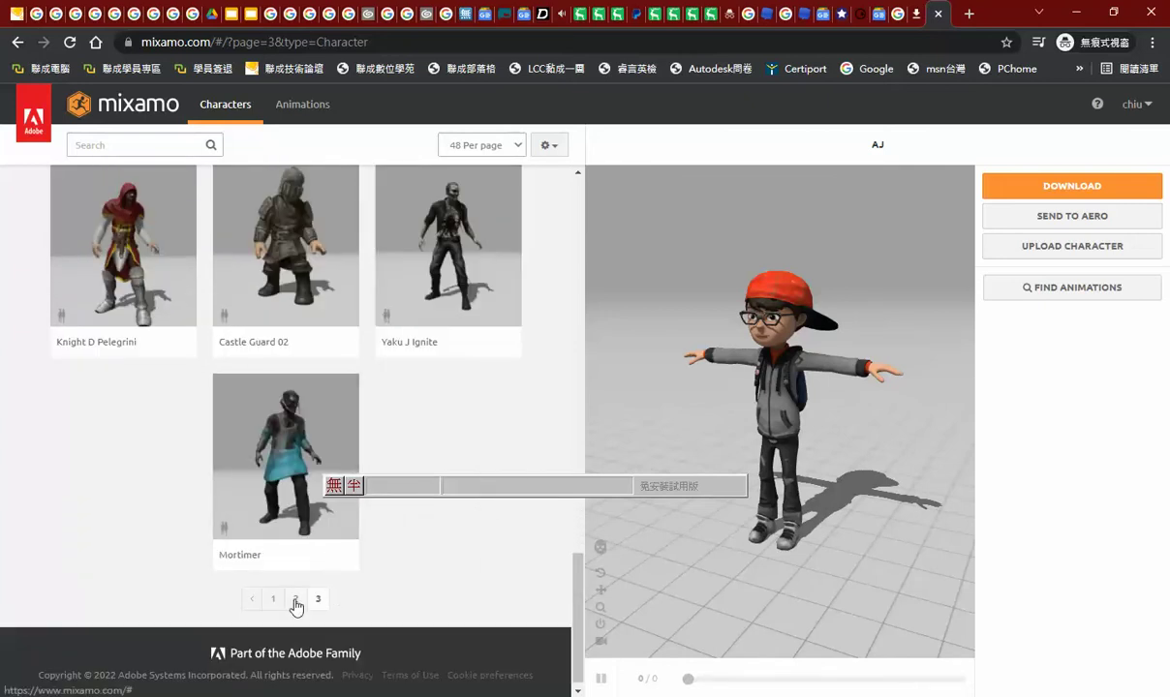
pyautogui.click(302, 107)
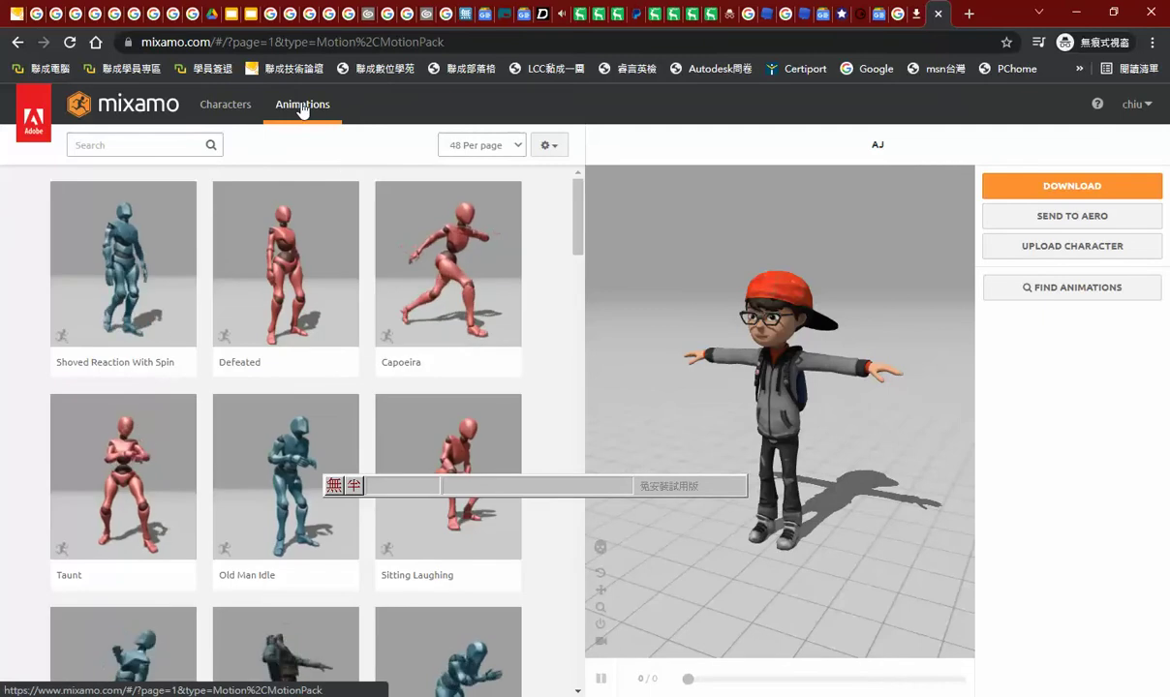
# Filter the Animations library to the Dance genre, listing 147 motions across 4 pages
pyautogui.click(165, 146)
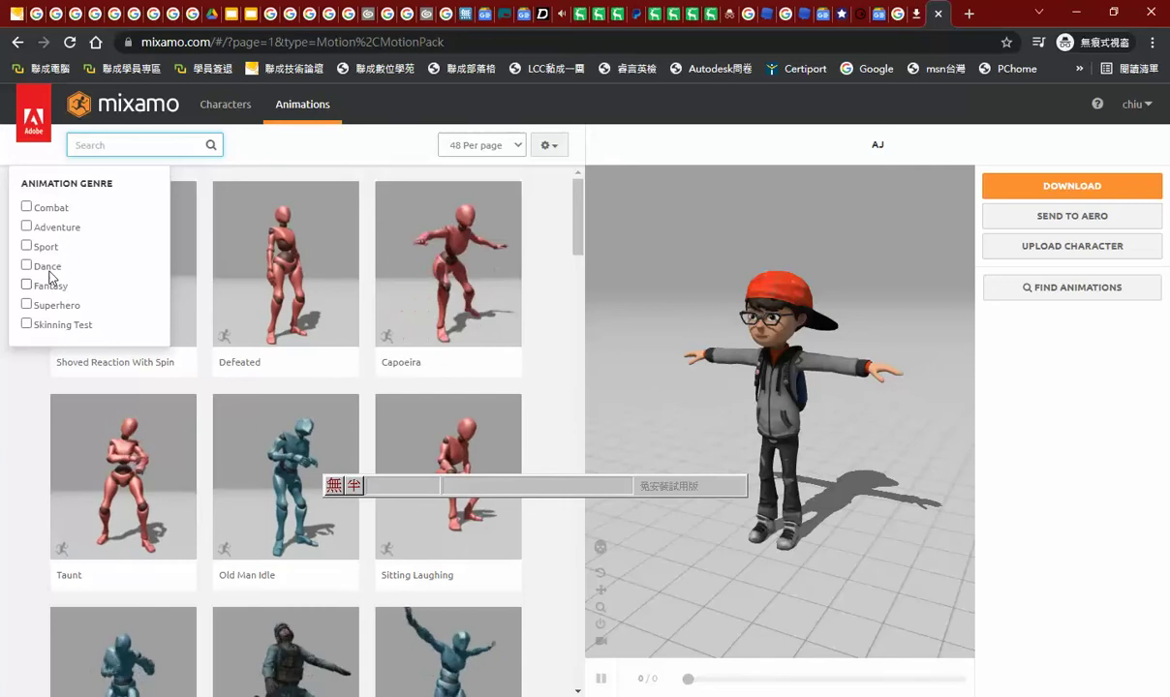
pyautogui.click(26, 267)
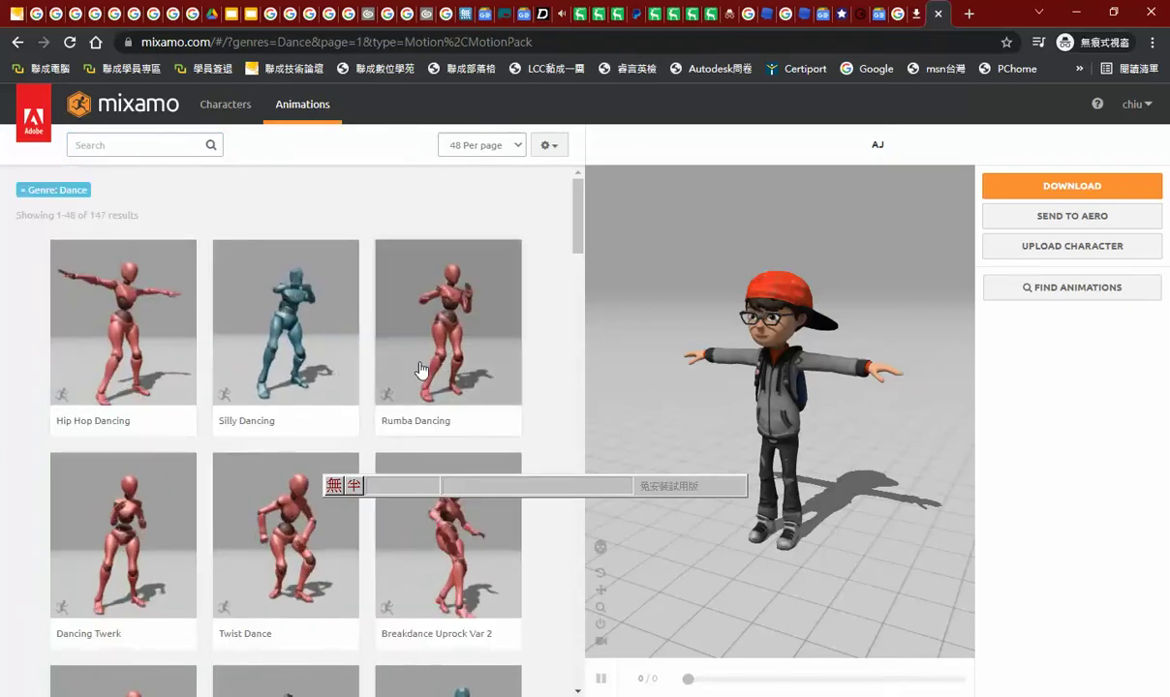
pyautogui.scroll(-5, 421, 369)
pyautogui.scroll(-5, 419, 371)
pyautogui.scroll(-4, 416, 373)
pyautogui.scroll(-5, 414, 376)
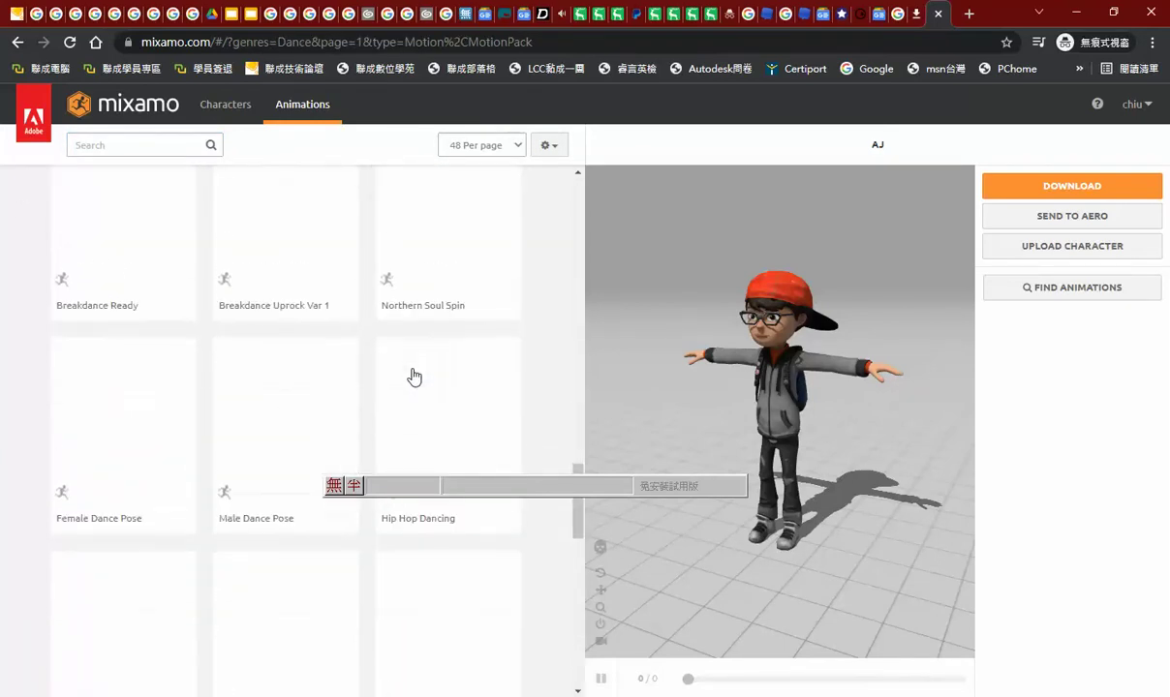
pyautogui.scroll(-5, 368, 455)
pyautogui.scroll(-3, 327, 542)
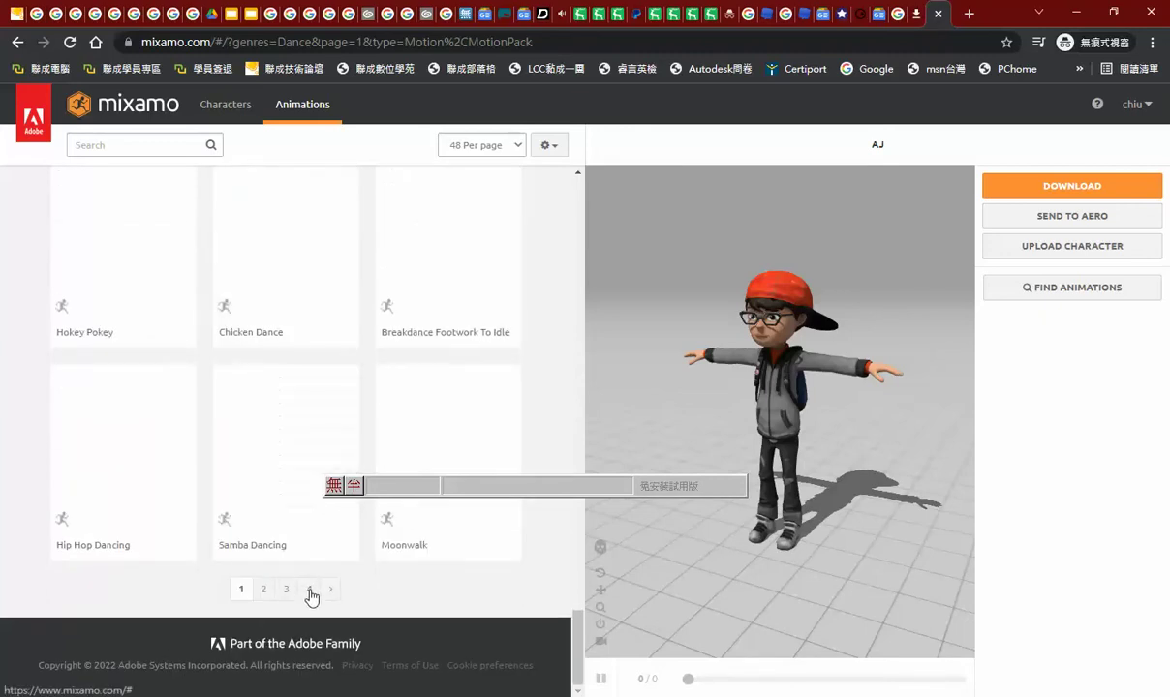
pyautogui.scroll(3, 252, 222)
pyautogui.click(140, 150)
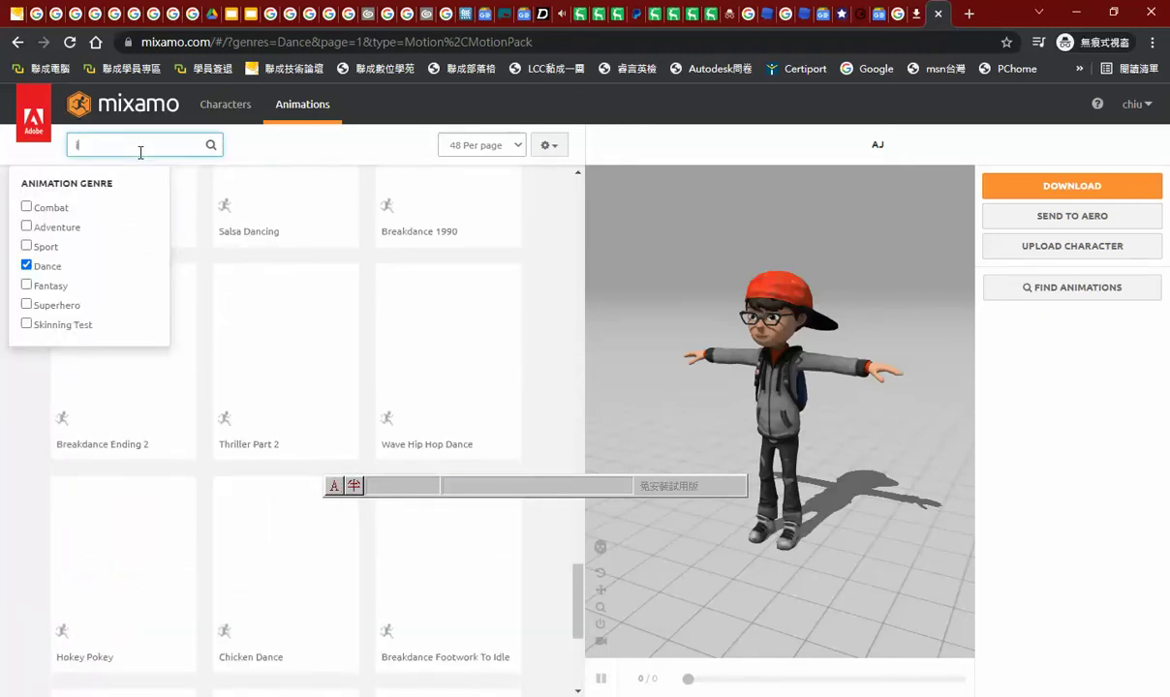
# Search animations for 'sing' and remove the Dance genre filter
pyautogui.press('BackSpace')
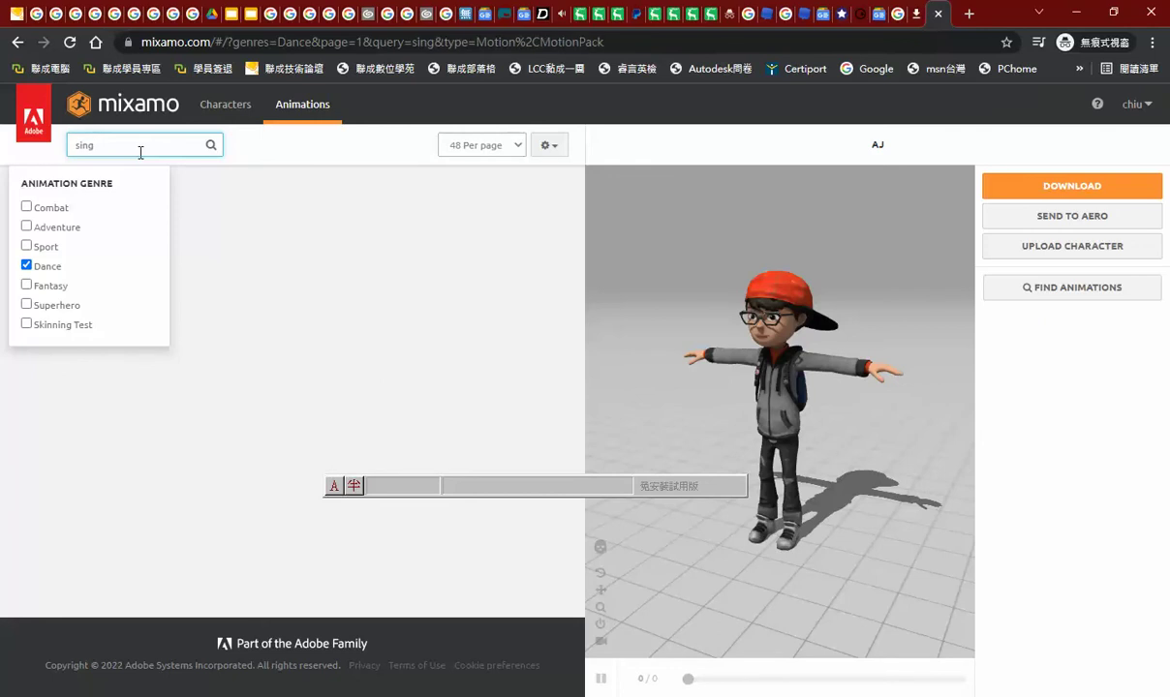
pyautogui.click(210, 150)
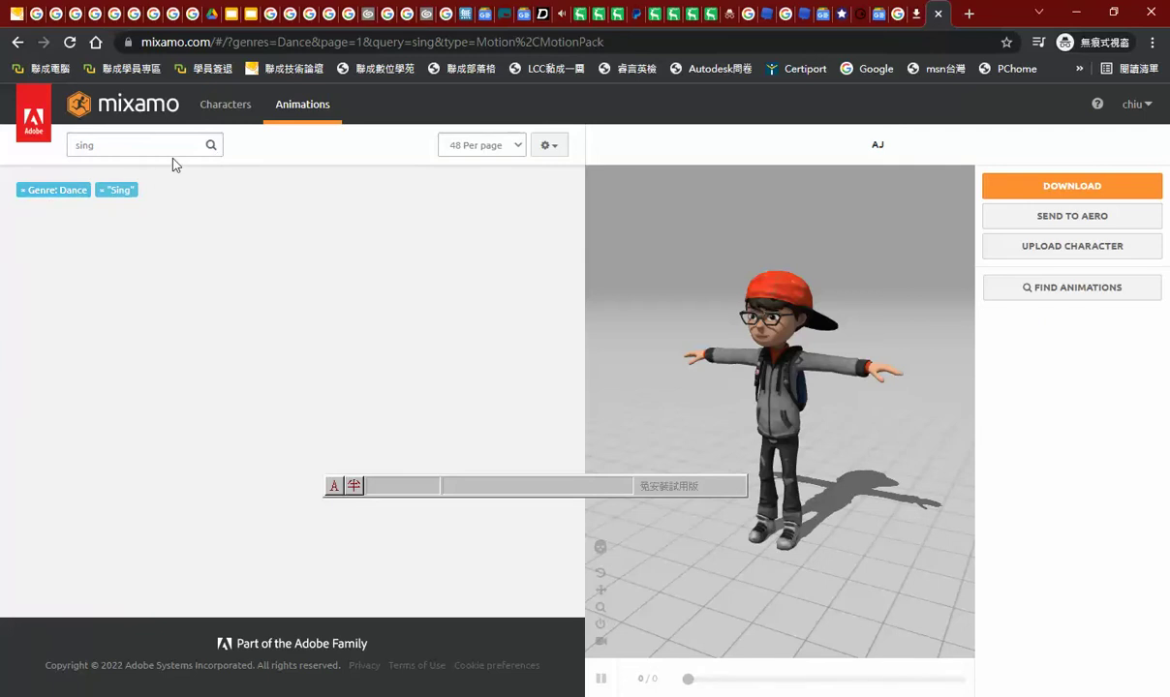
pyautogui.click(167, 150)
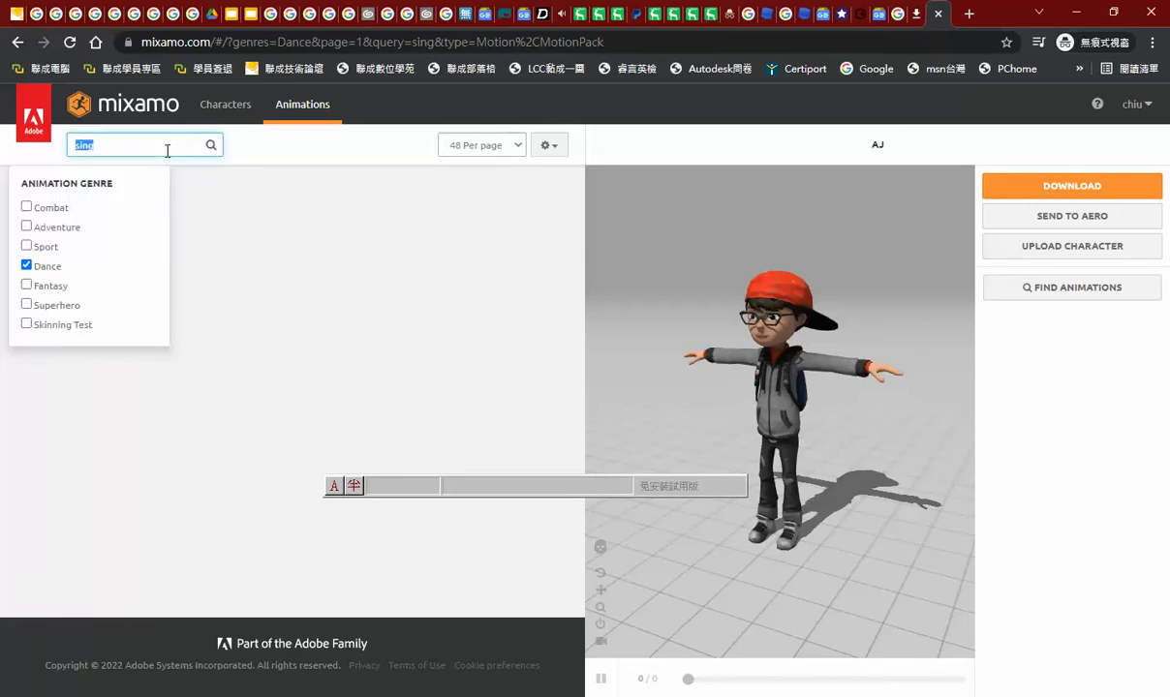
pyautogui.click(26, 267)
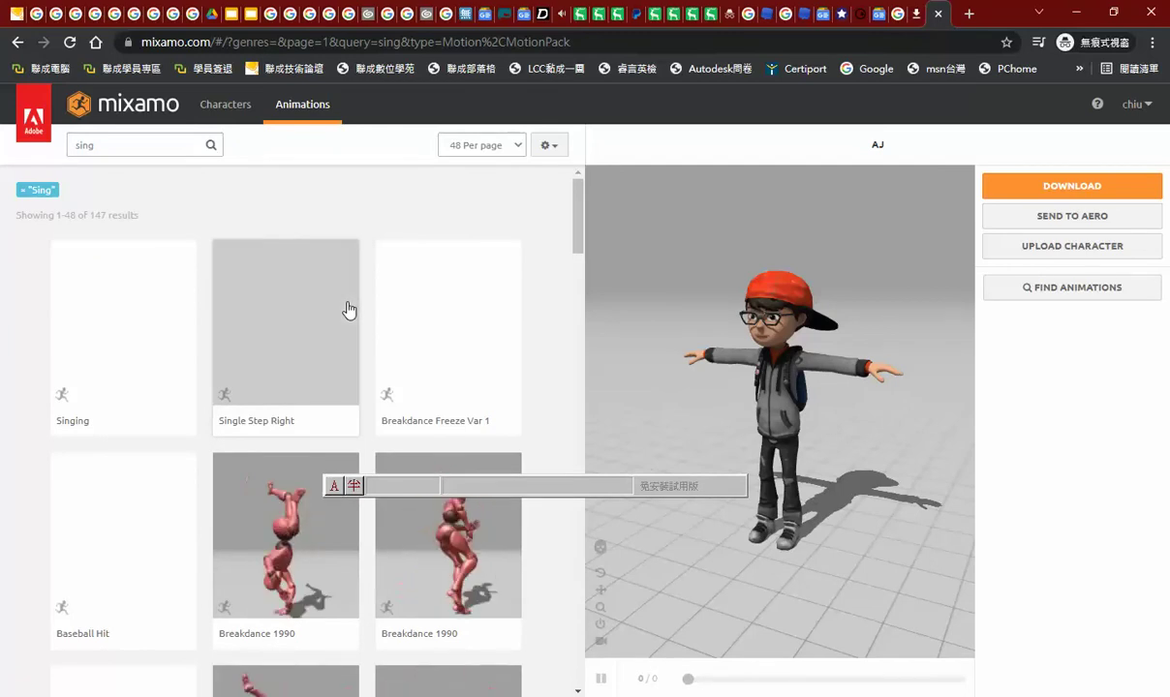
# Browse the sing results and apply the Singing animation to AJ
pyautogui.scroll(-1, 349, 310)
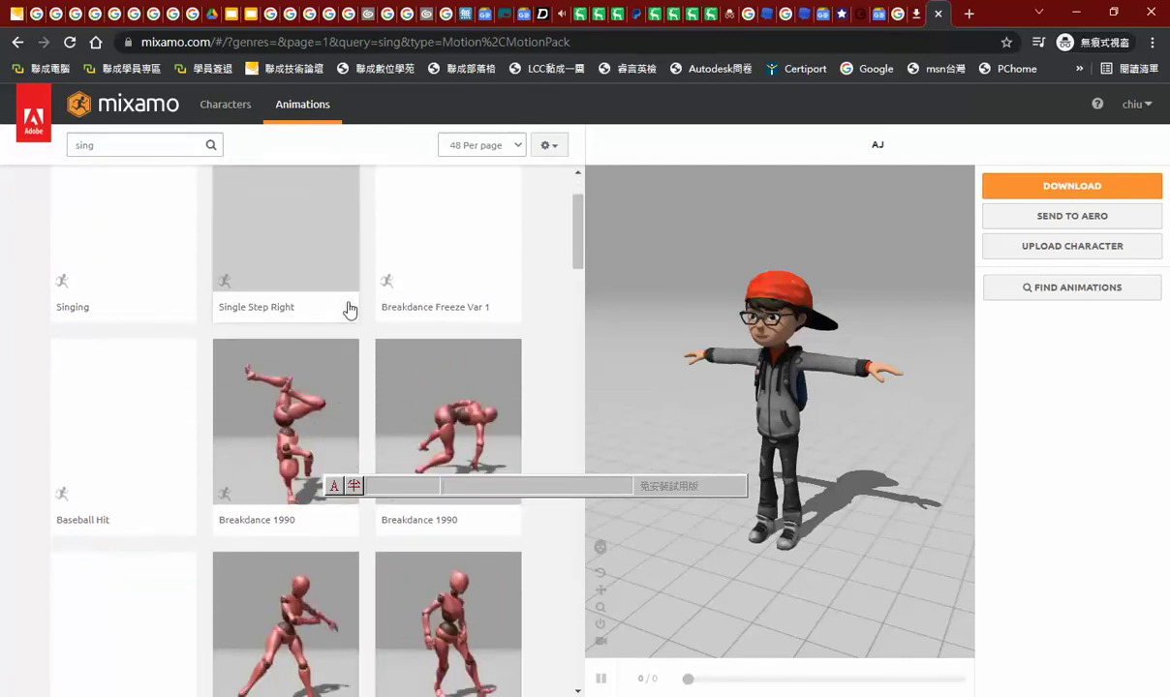
pyautogui.scroll(-1, 349, 309)
pyautogui.scroll(1, 193, 271)
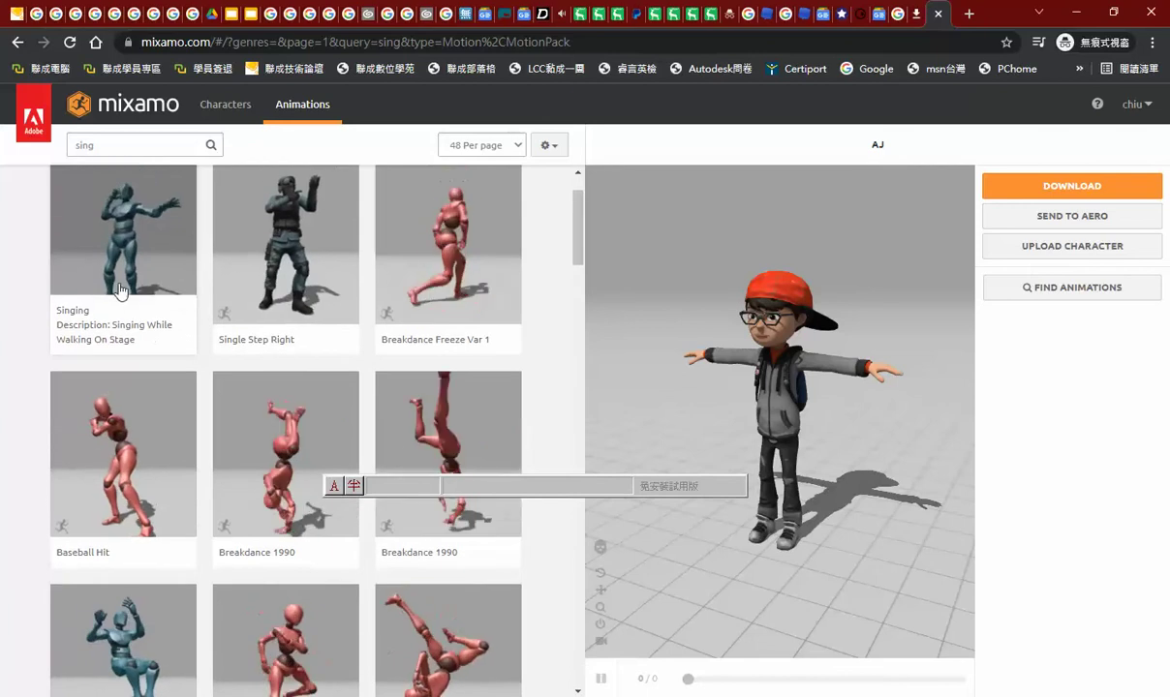
pyautogui.scroll(-1, 310, 281)
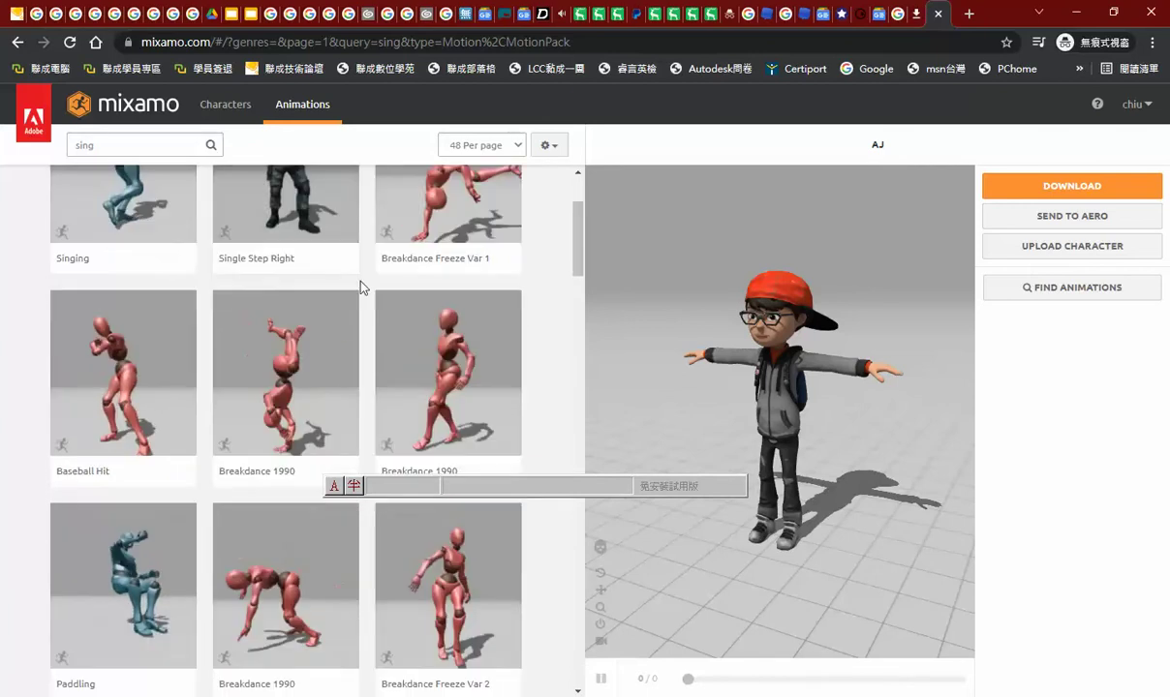
pyautogui.scroll(-2, 465, 285)
pyautogui.scroll(-1, 463, 320)
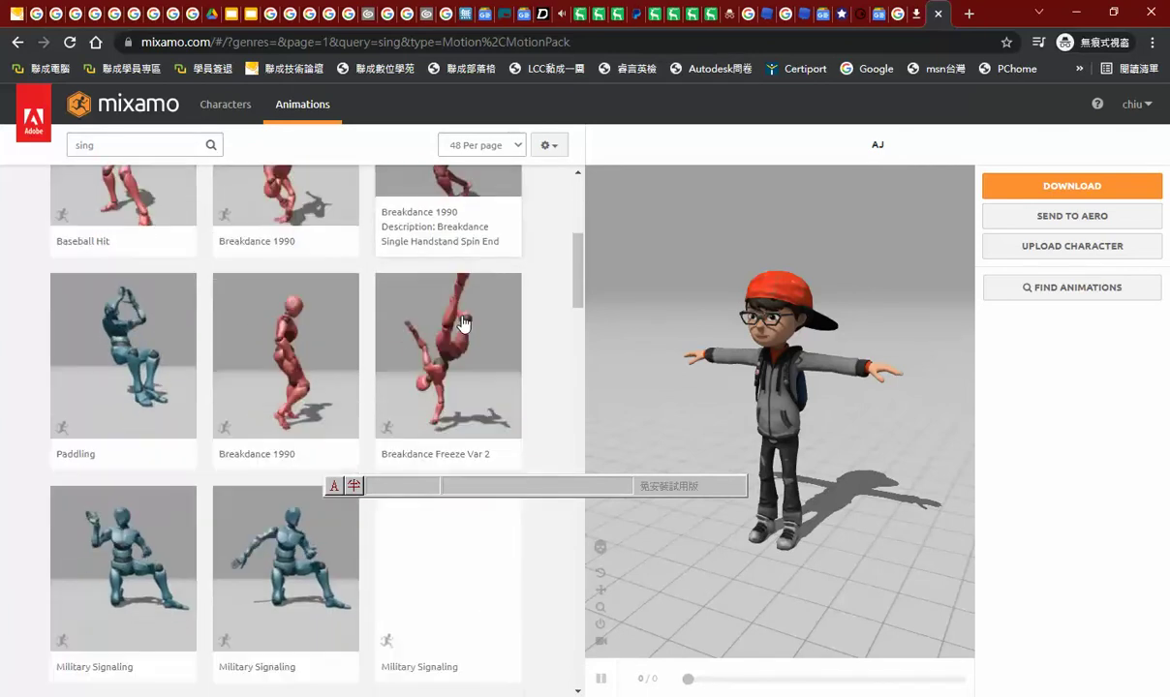
pyautogui.scroll(-1, 463, 324)
pyautogui.scroll(-2, 463, 323)
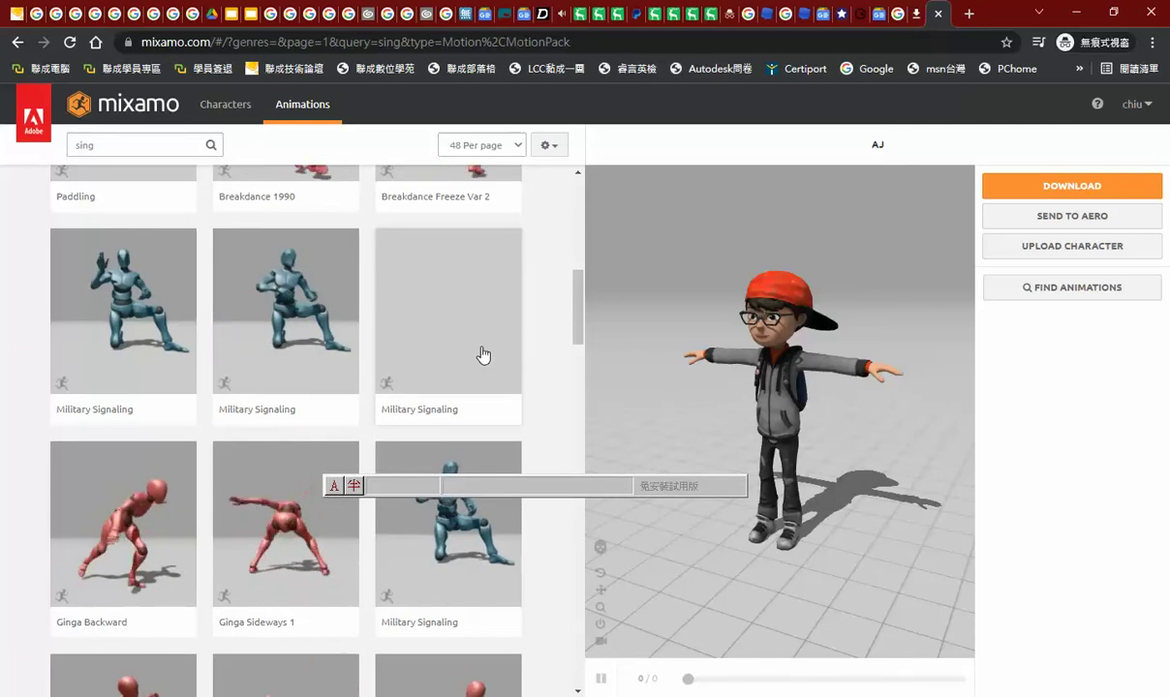
pyautogui.scroll(5, 484, 354)
pyautogui.scroll(2, 483, 352)
pyautogui.click(92, 312)
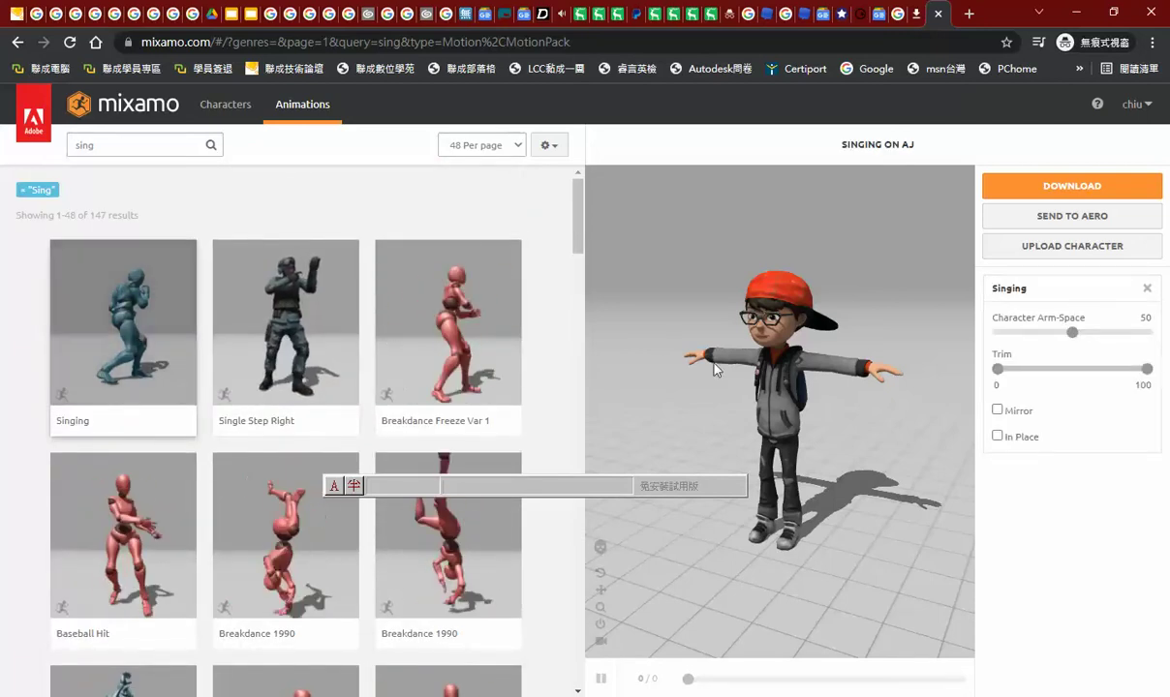
# Play and scrub Singing on AJ, leaving it paused at frame 384 of 419
pyautogui.click(134, 336)
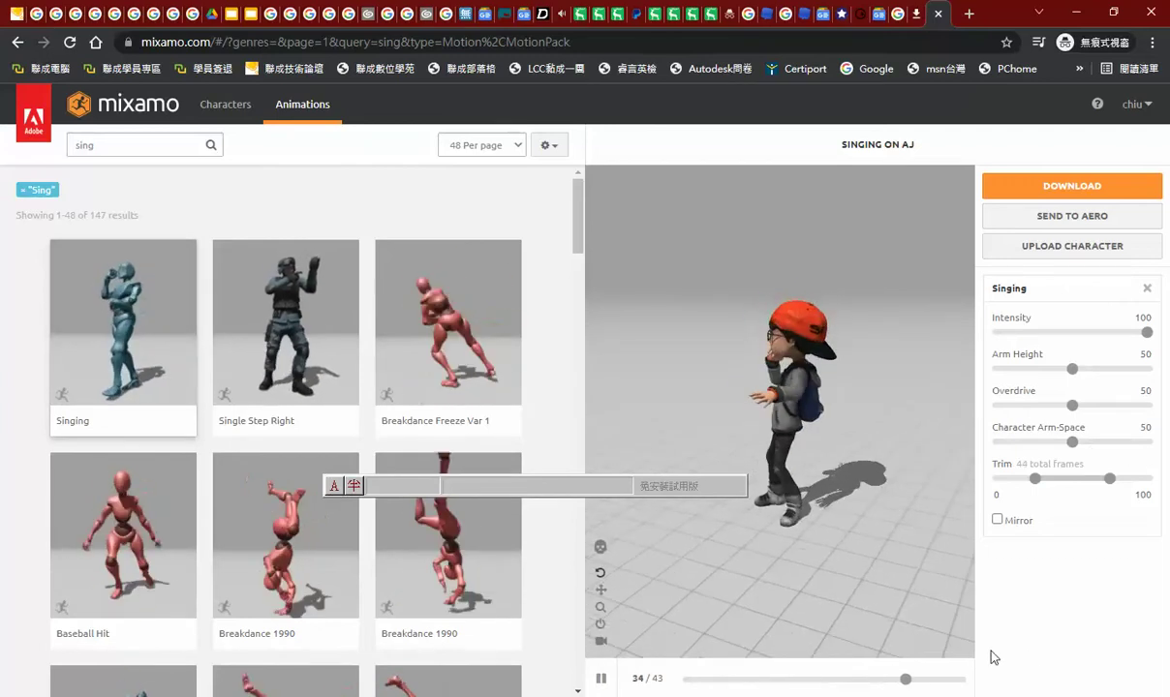
pyautogui.click(601, 680)
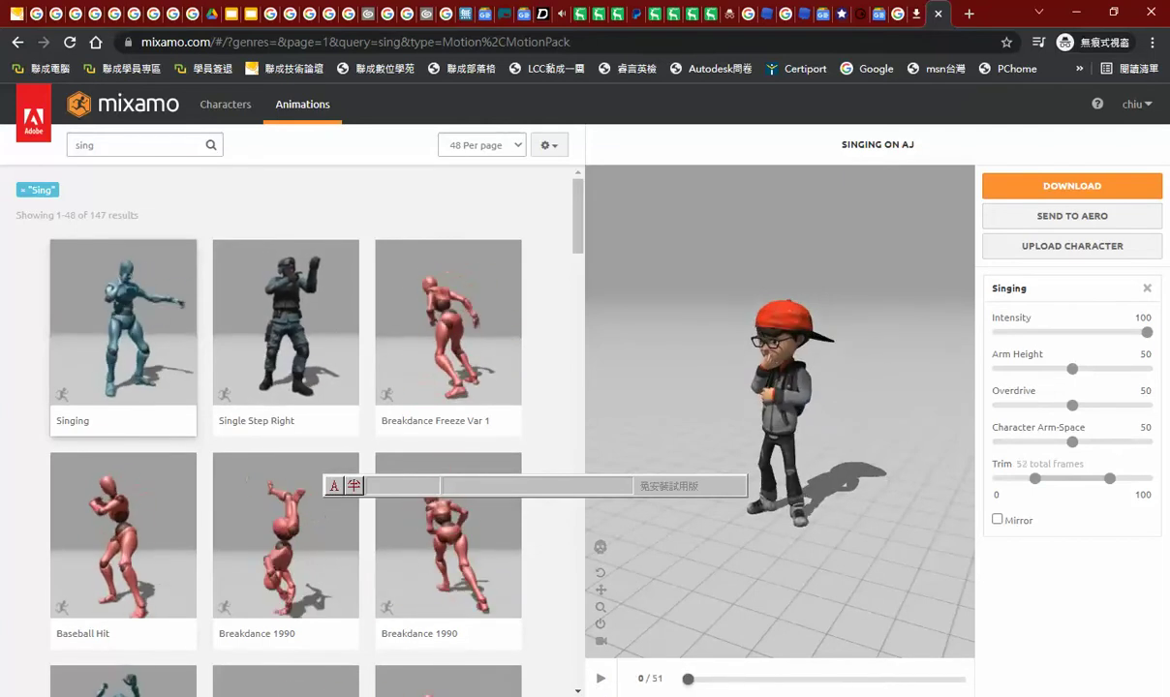
pyautogui.moveTo(687, 679)
pyautogui.mouseDown()
pyautogui.moveTo(948, 674)
pyautogui.moveTo(683, 656)
pyautogui.moveTo(964, 662)
pyautogui.moveTo(606, 658)
pyautogui.mouseUp()
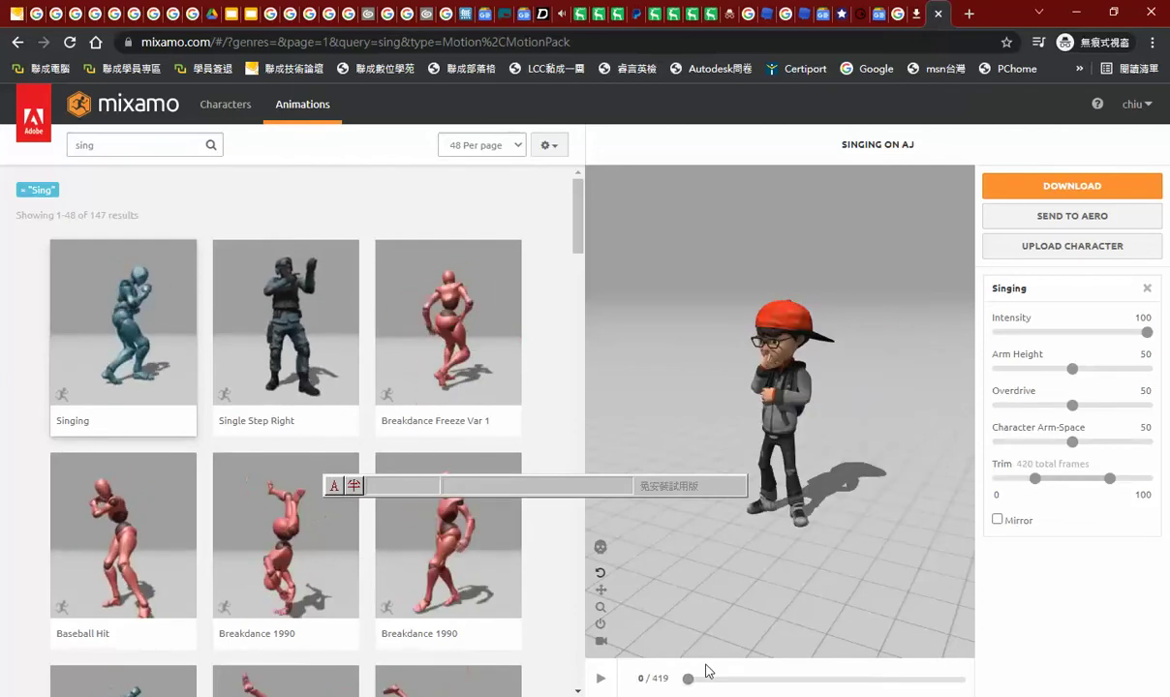
pyautogui.click(601, 680)
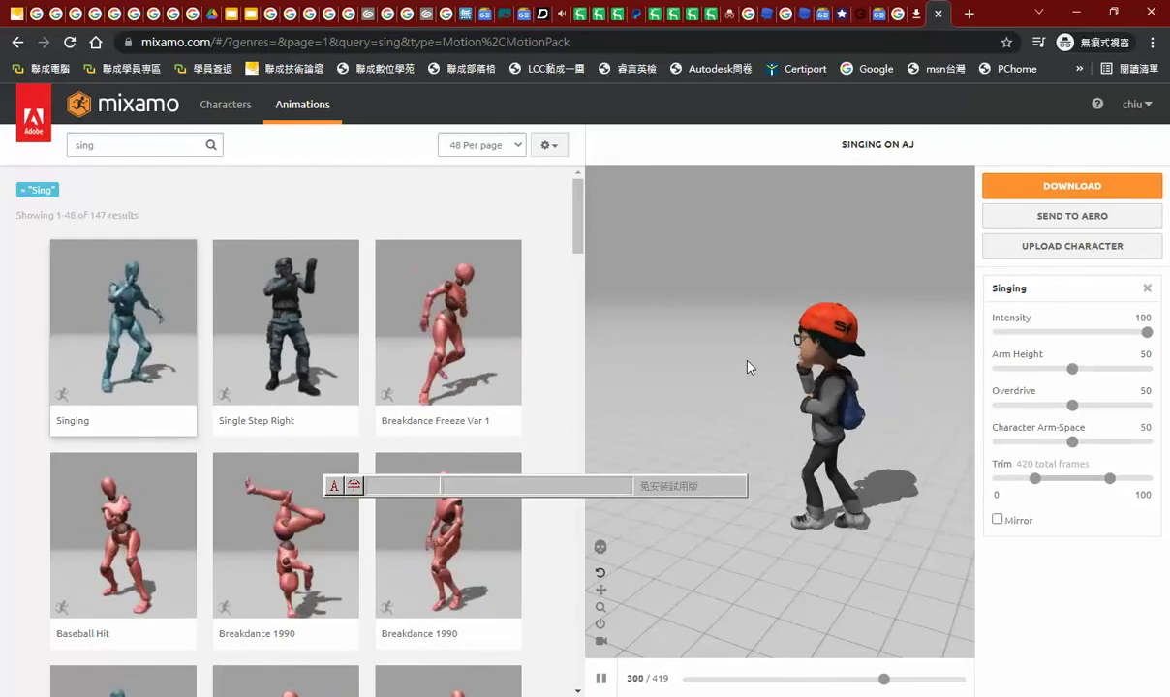
pyautogui.click(603, 681)
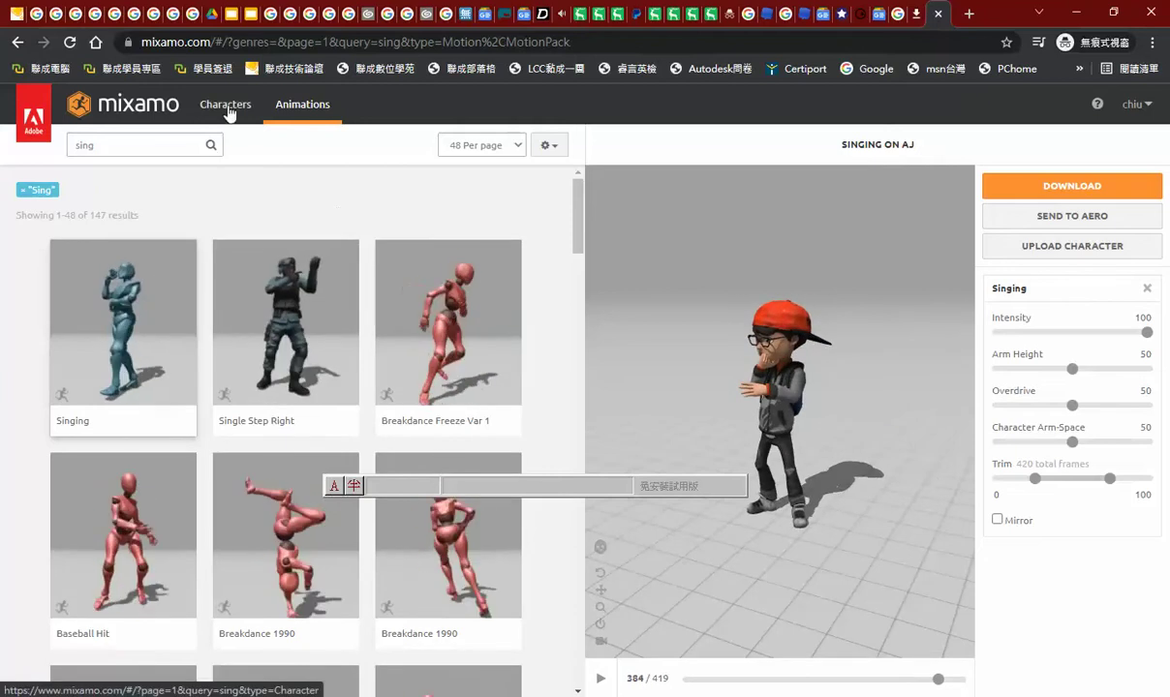
# Return to the Characters library, clear the 'sing' search, and scroll down the grid
pyautogui.click(226, 104)
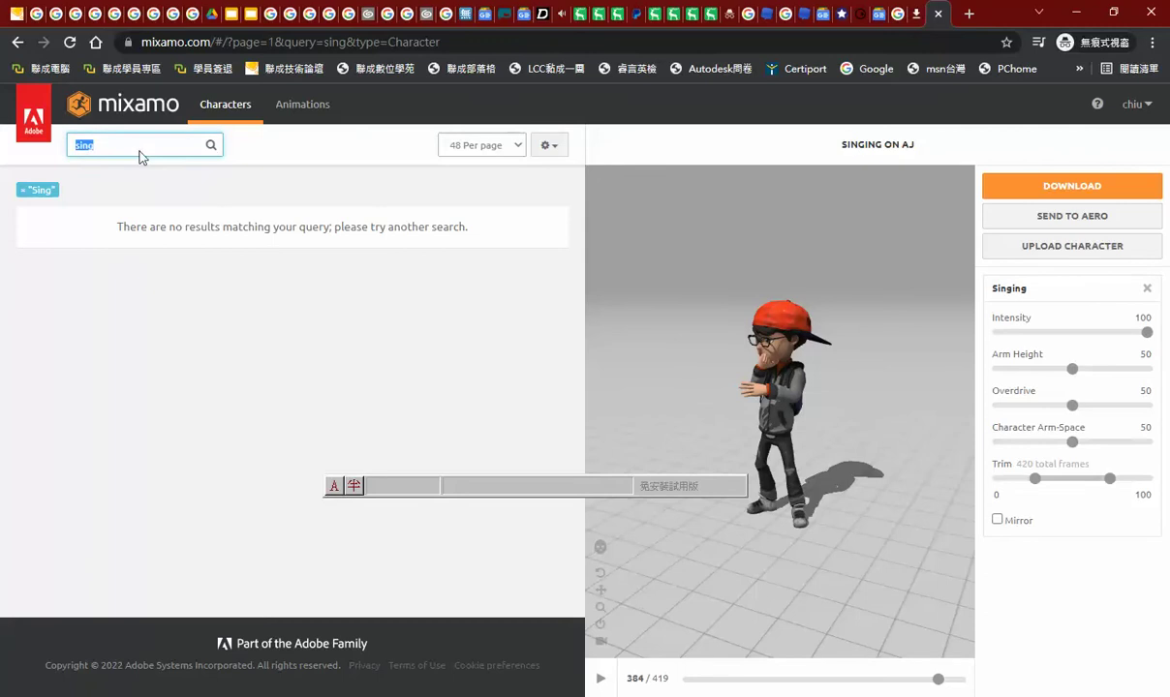
pyautogui.press('BackSpace')
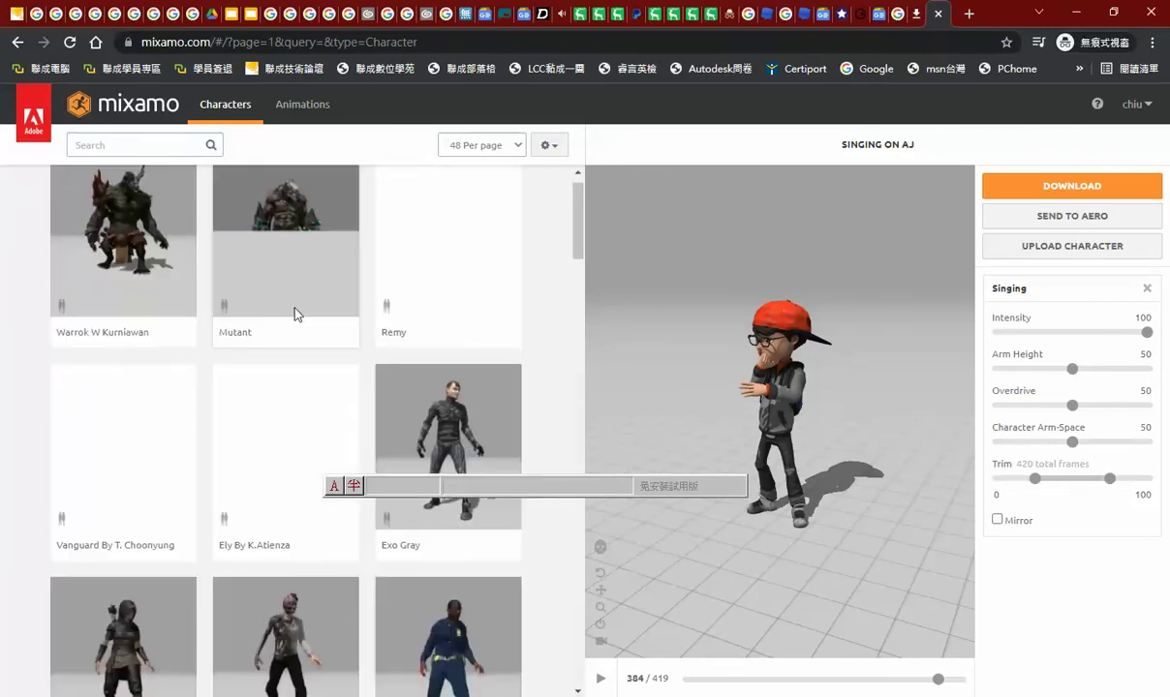
pyautogui.scroll(-3, 297, 316)
pyautogui.scroll(-2, 297, 316)
pyautogui.scroll(-3, 297, 316)
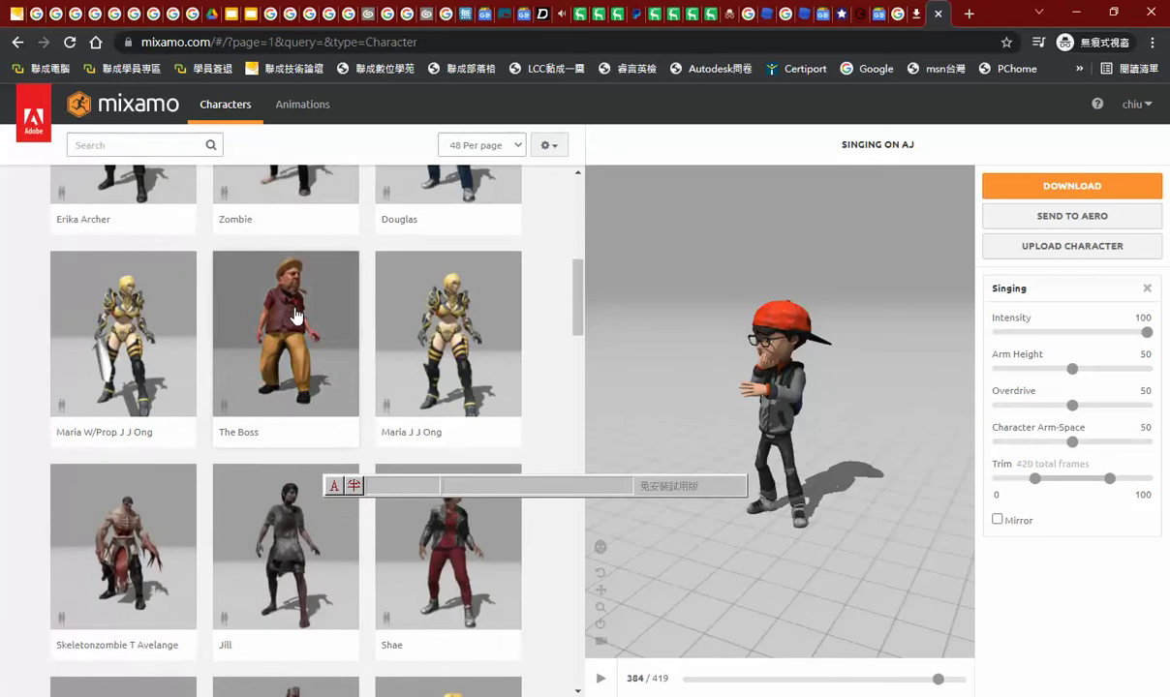
pyautogui.scroll(-2, 297, 316)
pyautogui.scroll(-4, 296, 316)
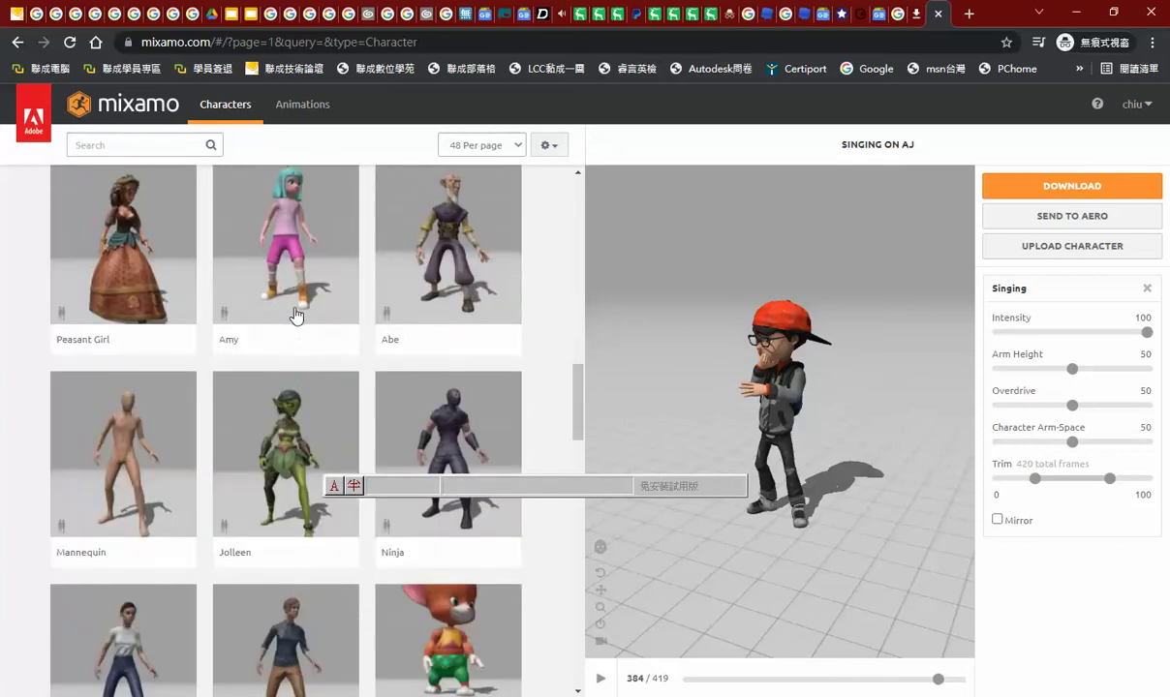
pyautogui.scroll(-4, 296, 316)
pyautogui.scroll(-2, 296, 316)
pyautogui.scroll(-3, 297, 315)
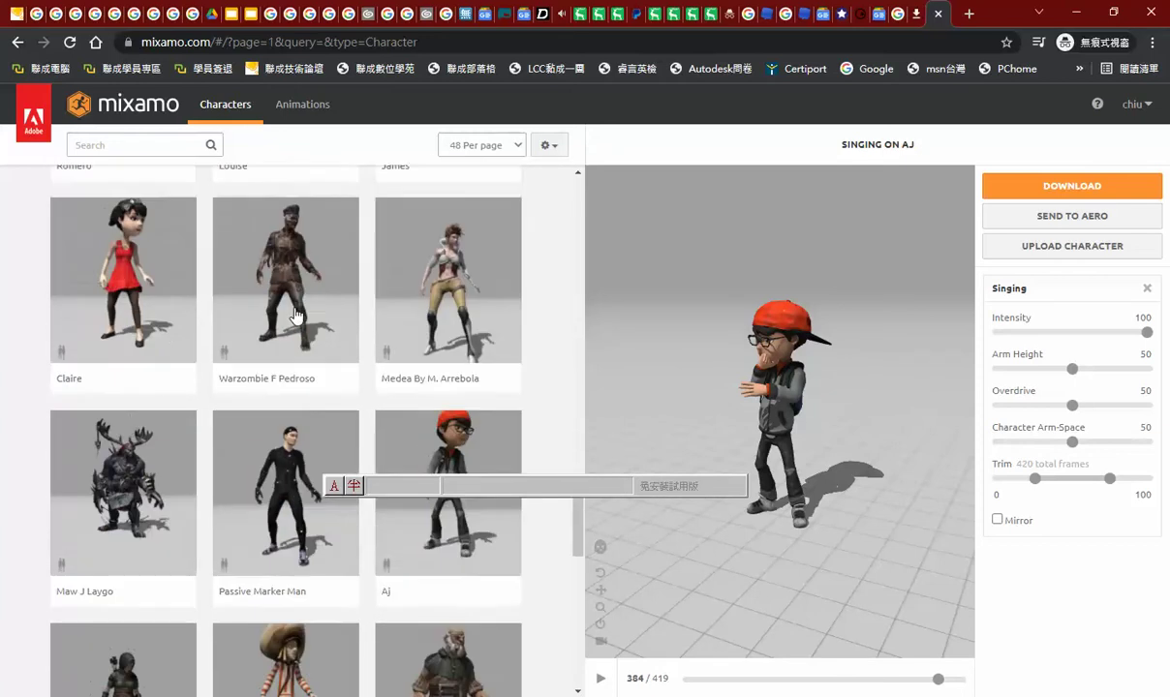
pyautogui.scroll(-2, 296, 316)
pyautogui.scroll(-2, 296, 316)
pyautogui.scroll(-3, 296, 316)
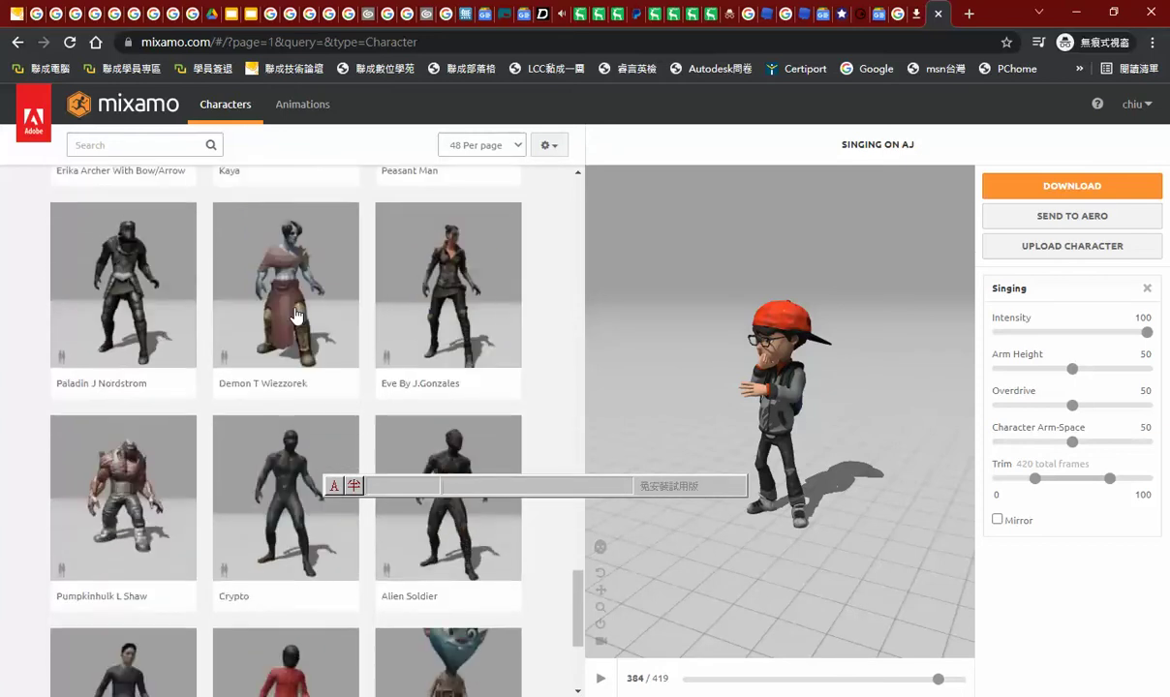
pyautogui.scroll(-3, 296, 316)
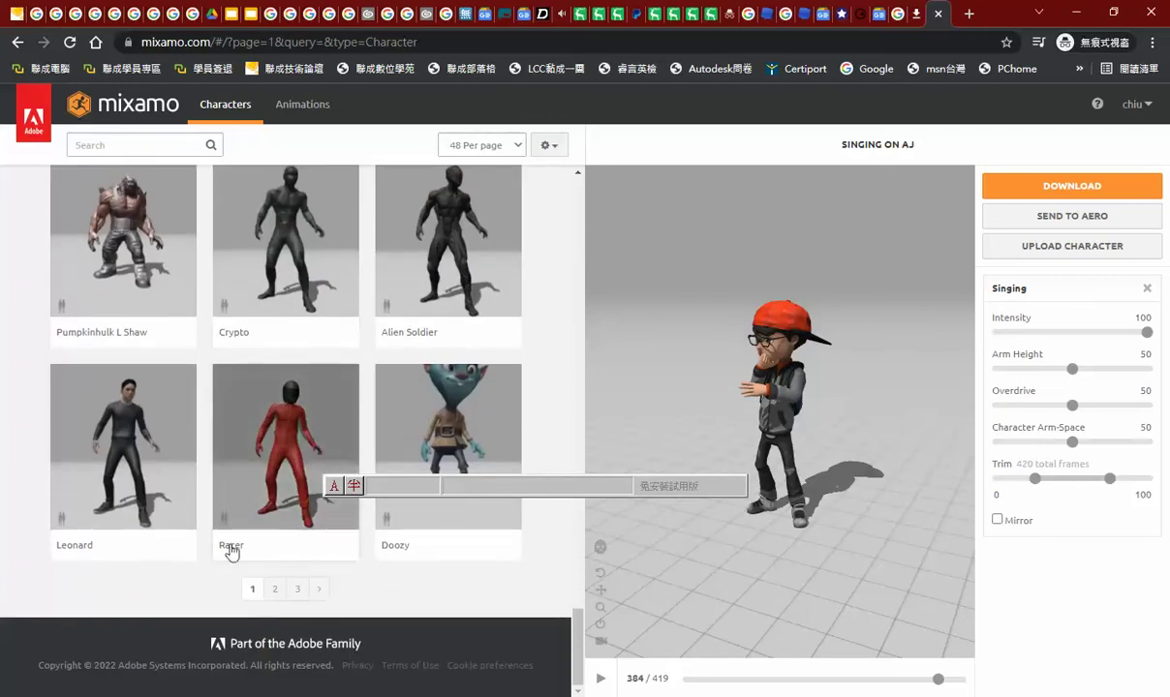
# Open page 2 (results 49–96) and pick Lola B Styperek as the new character
pyautogui.click(276, 591)
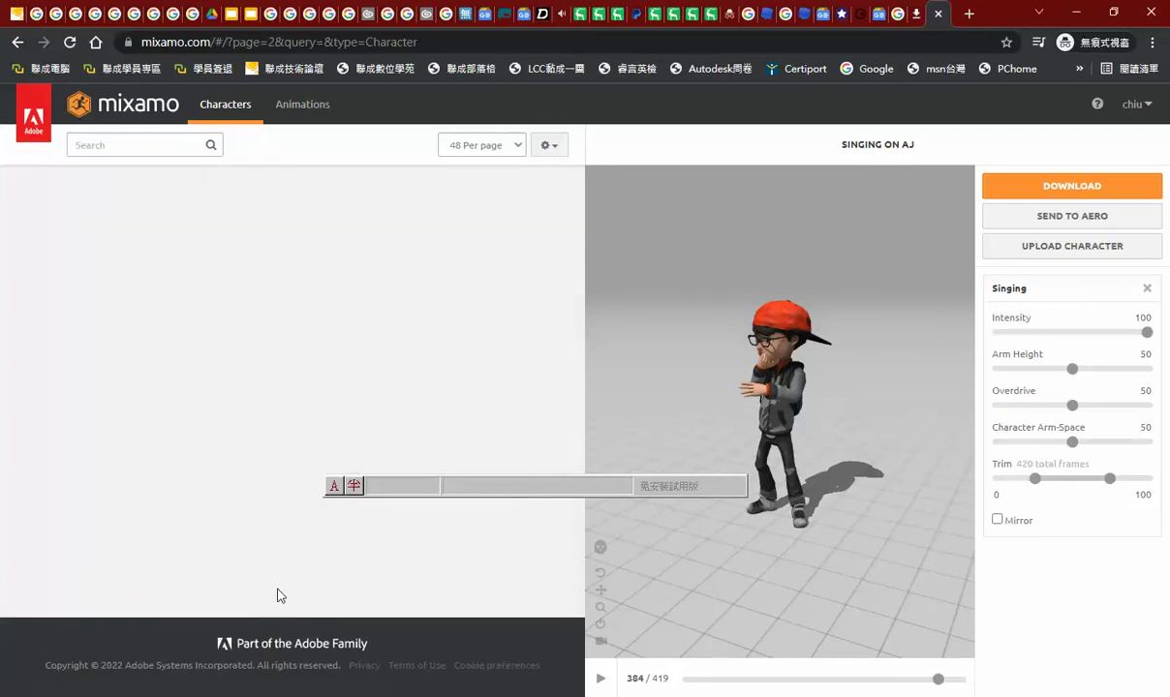
pyautogui.scroll(-2, 295, 383)
pyautogui.scroll(2, 296, 384)
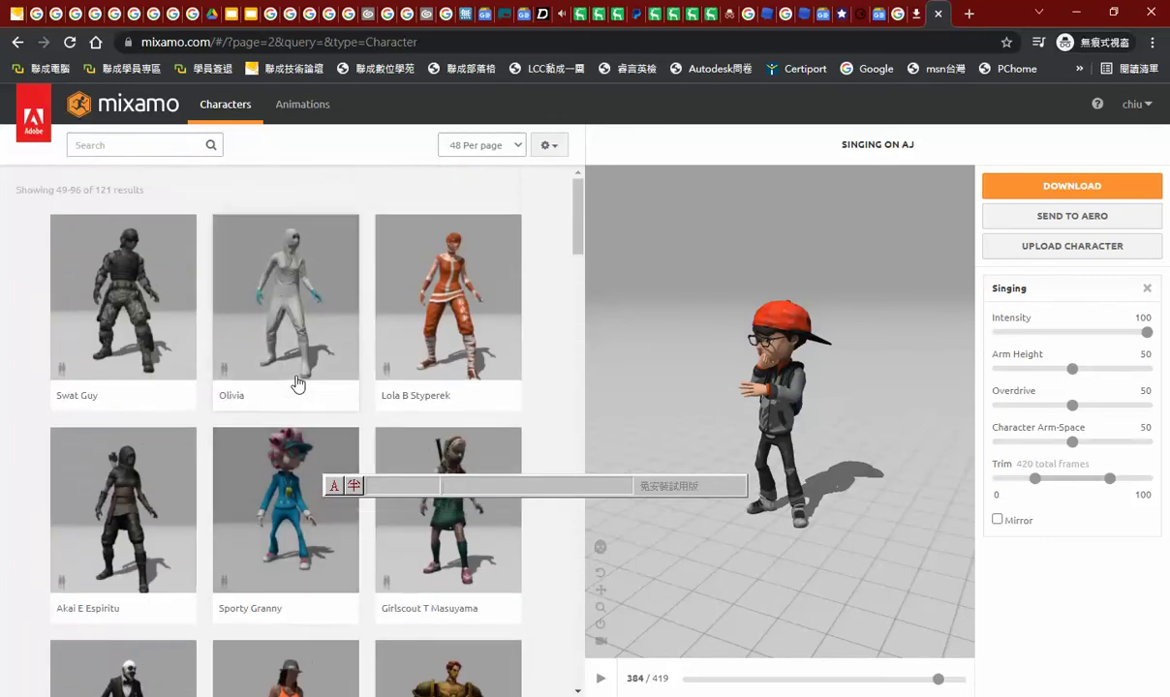
pyautogui.scroll(-4, 297, 384)
pyautogui.scroll(2, 354, 363)
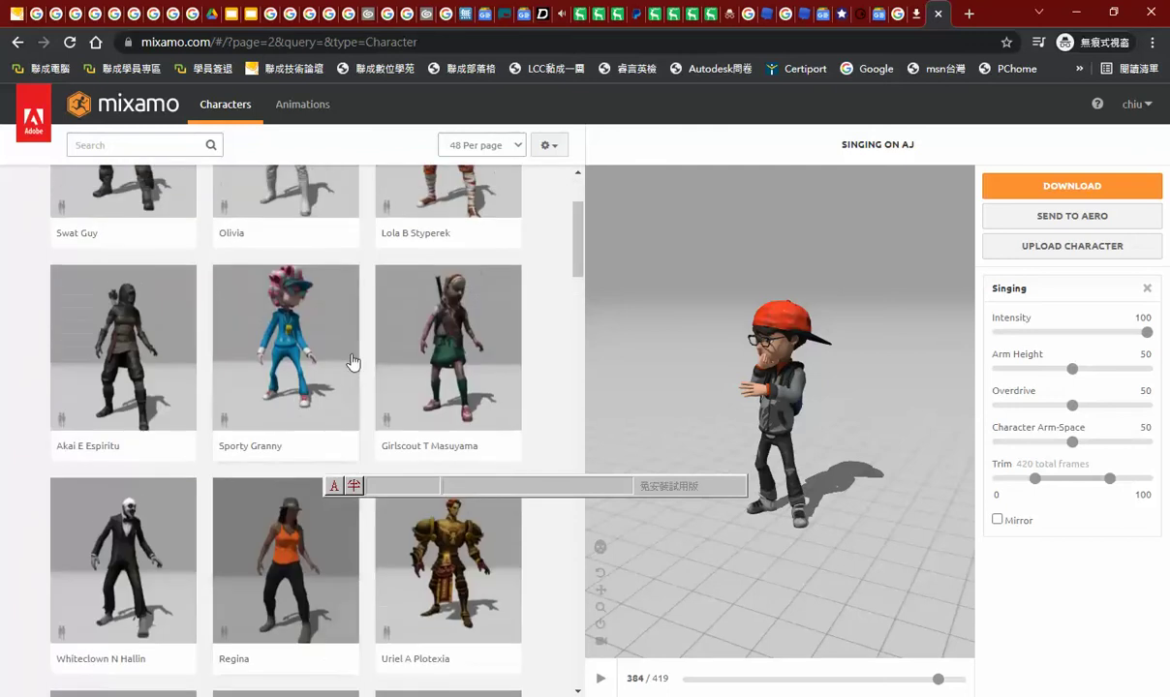
pyautogui.scroll(2, 353, 362)
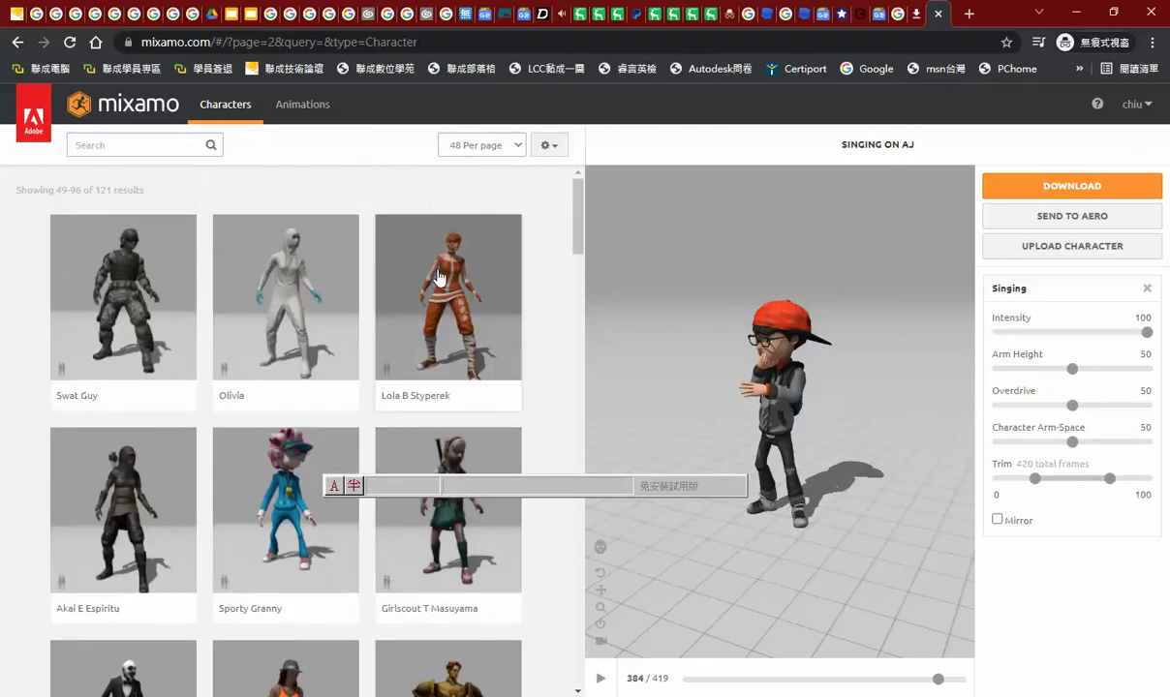
pyautogui.click(439, 278)
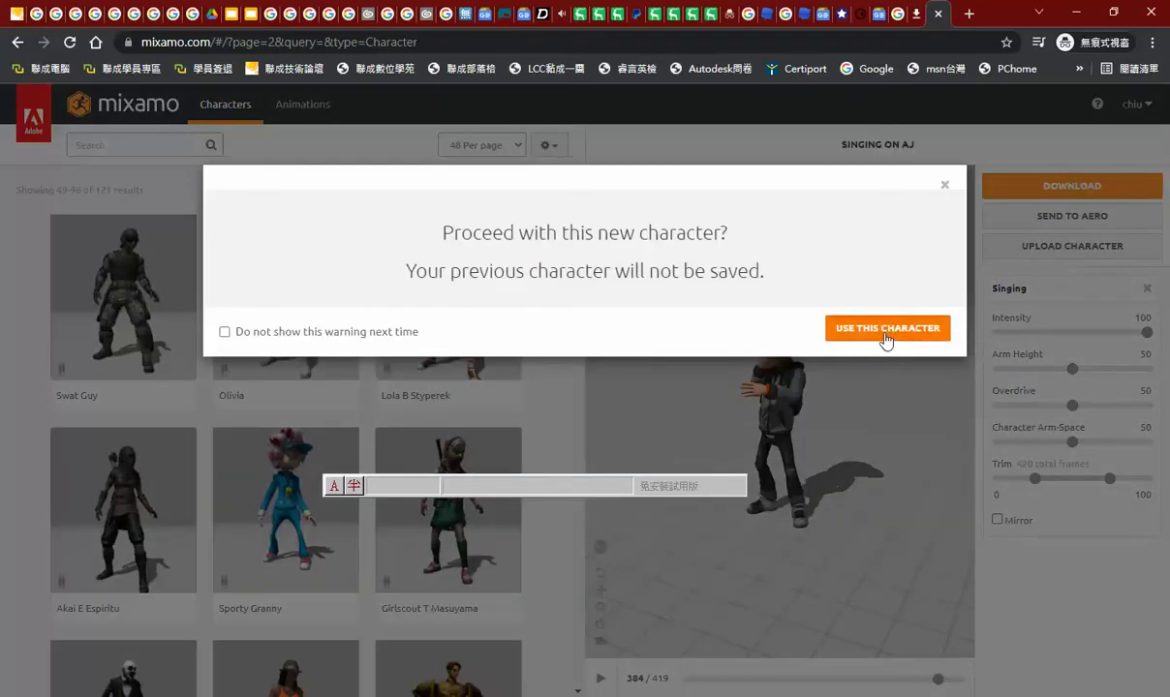
# Swap AJ for Lola B Styperek, play Singing, and pan, zoom and orbit closer
pyautogui.click(887, 329)
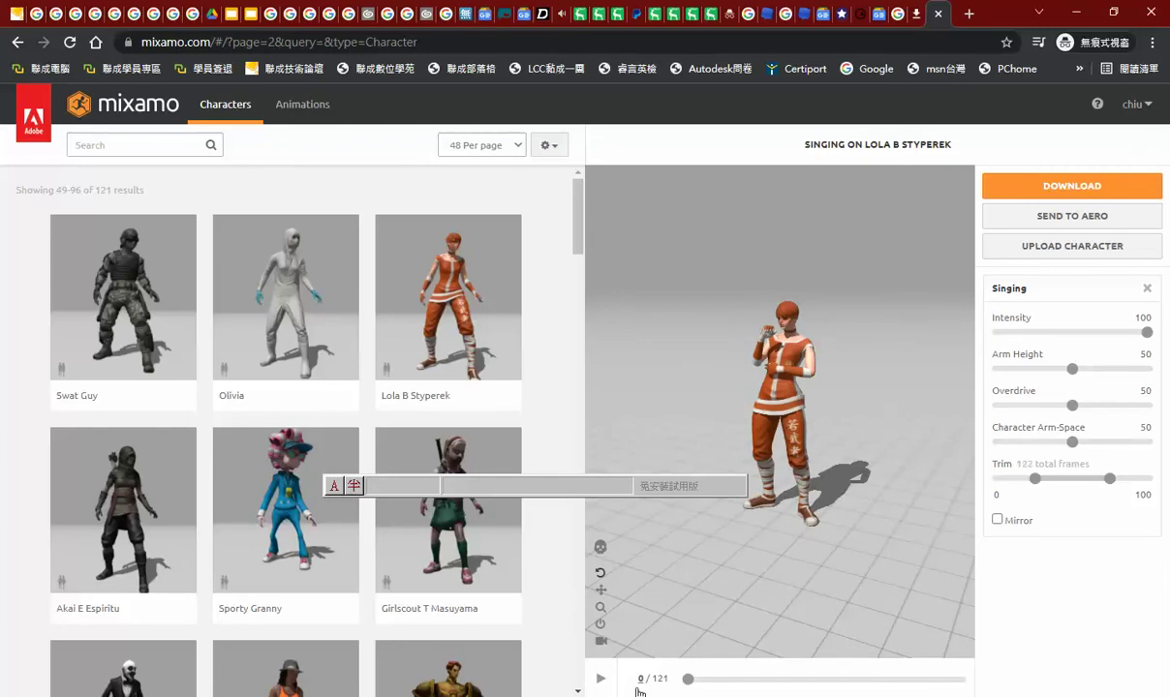
pyautogui.click(600, 680)
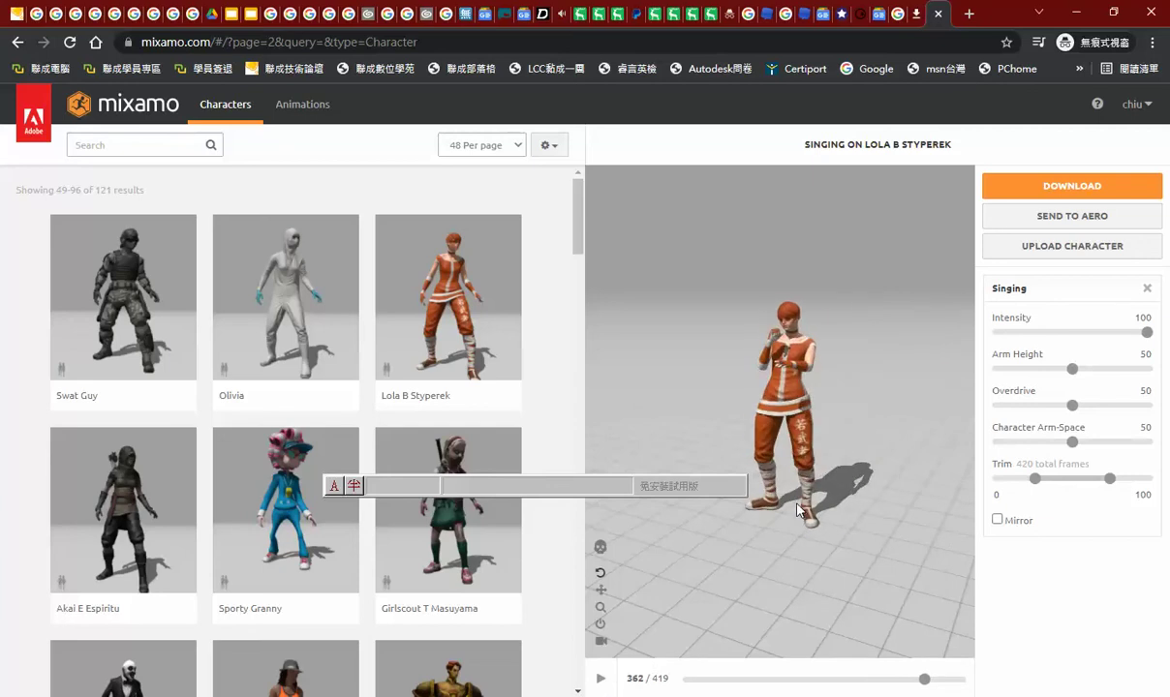
pyautogui.moveTo(801, 510); pyautogui.dragTo(768, 515, button='right')
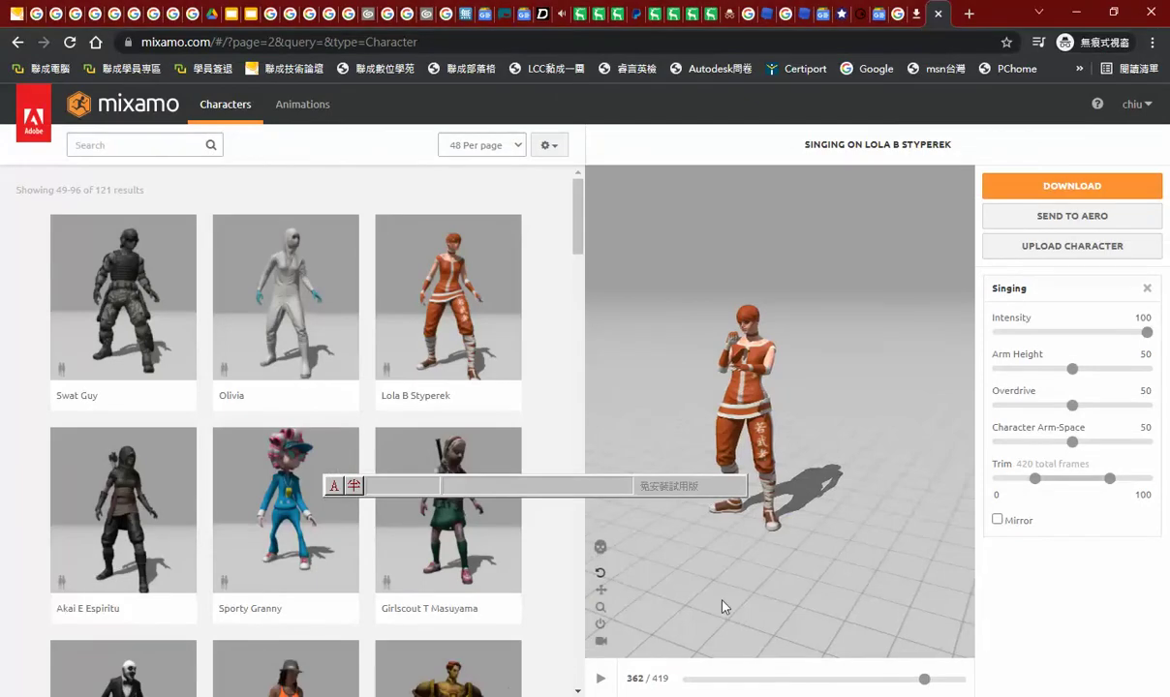
pyautogui.scroll(5, 746, 570)
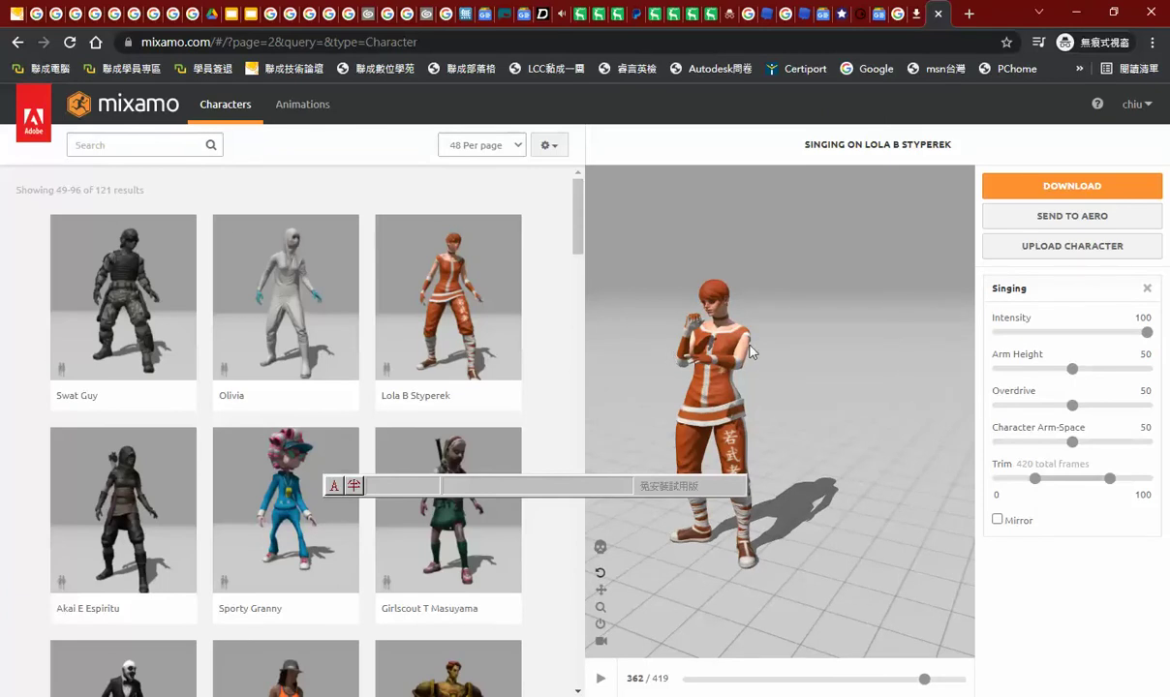
pyautogui.moveTo(747, 353); pyautogui.dragTo(866, 336)
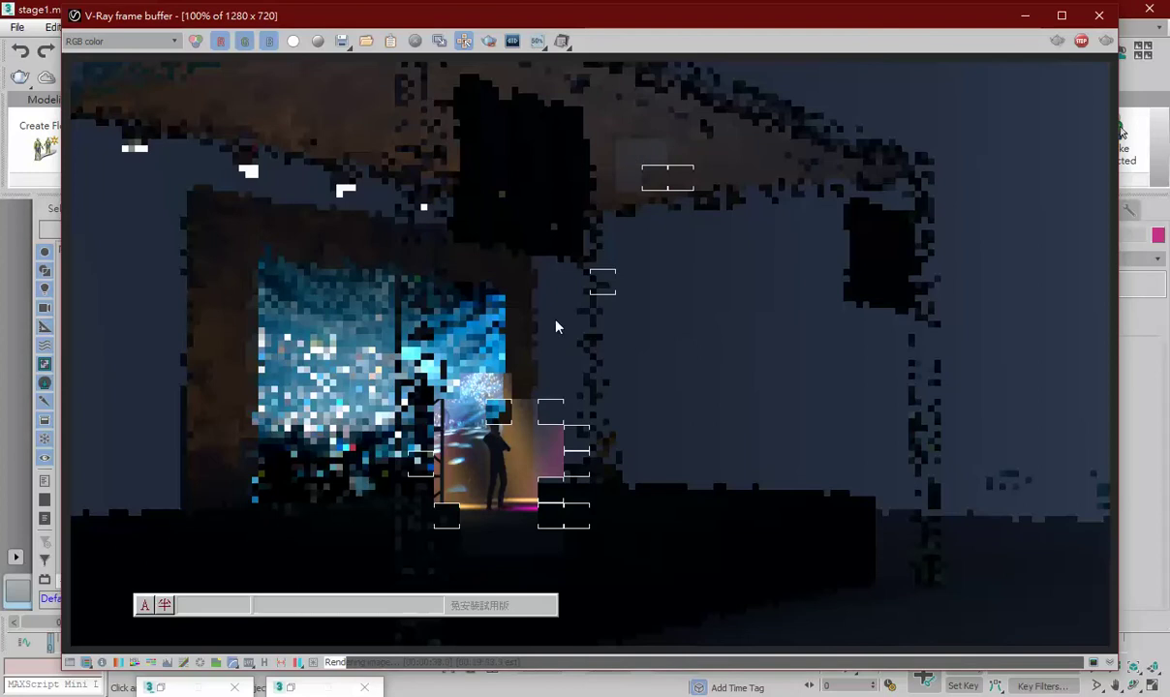
# Close the V-Ray frame buffer, cancel the running render and dismiss the V-Ray messages
pyautogui.click(1099, 23)
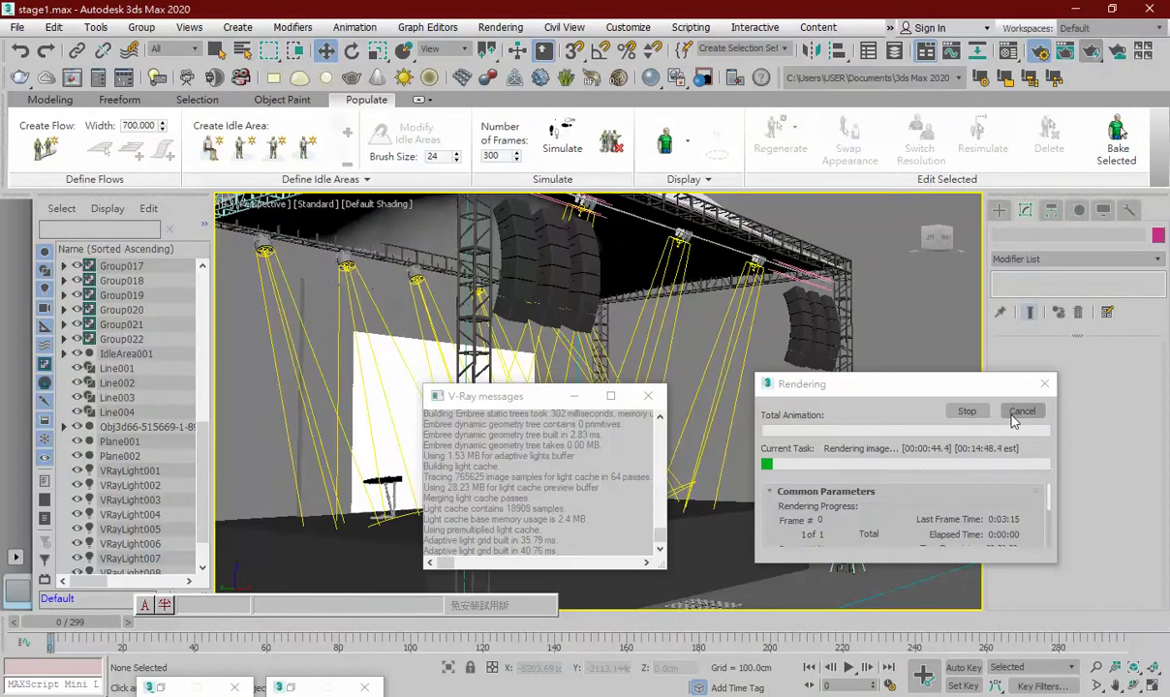
pyautogui.click(1019, 412)
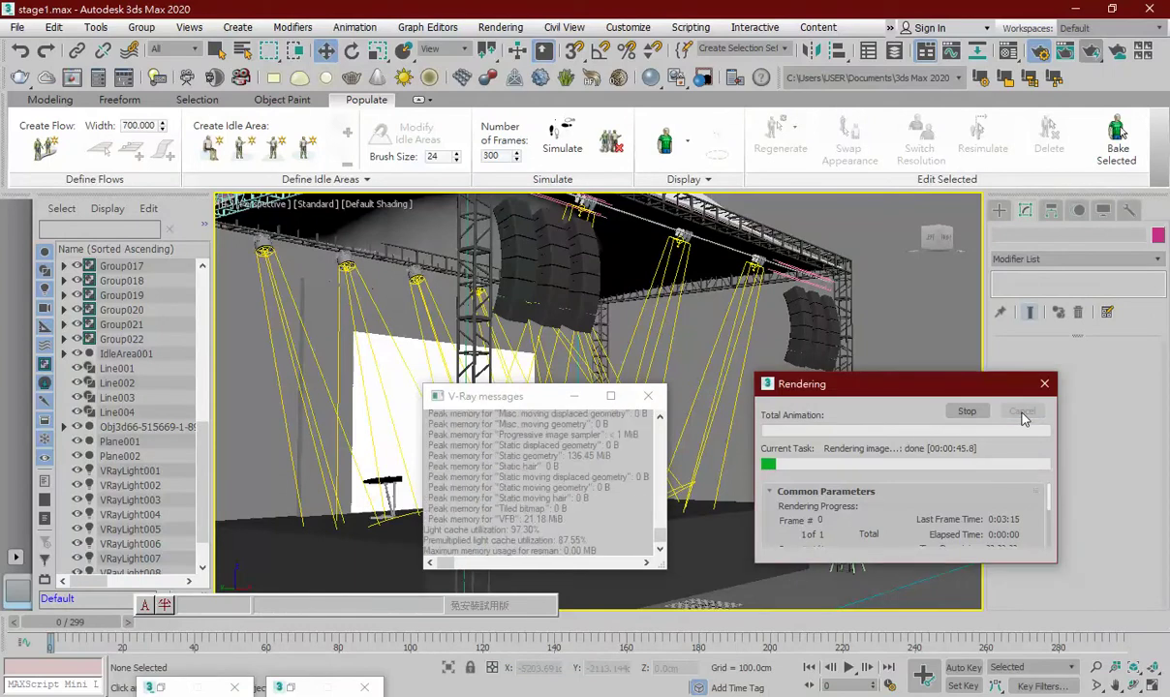
pyautogui.click(663, 398)
# Scrub the timeline to around frame 89 to review the stage
pyautogui.moveTo(514, 605); pyautogui.dragTo(822, 579)
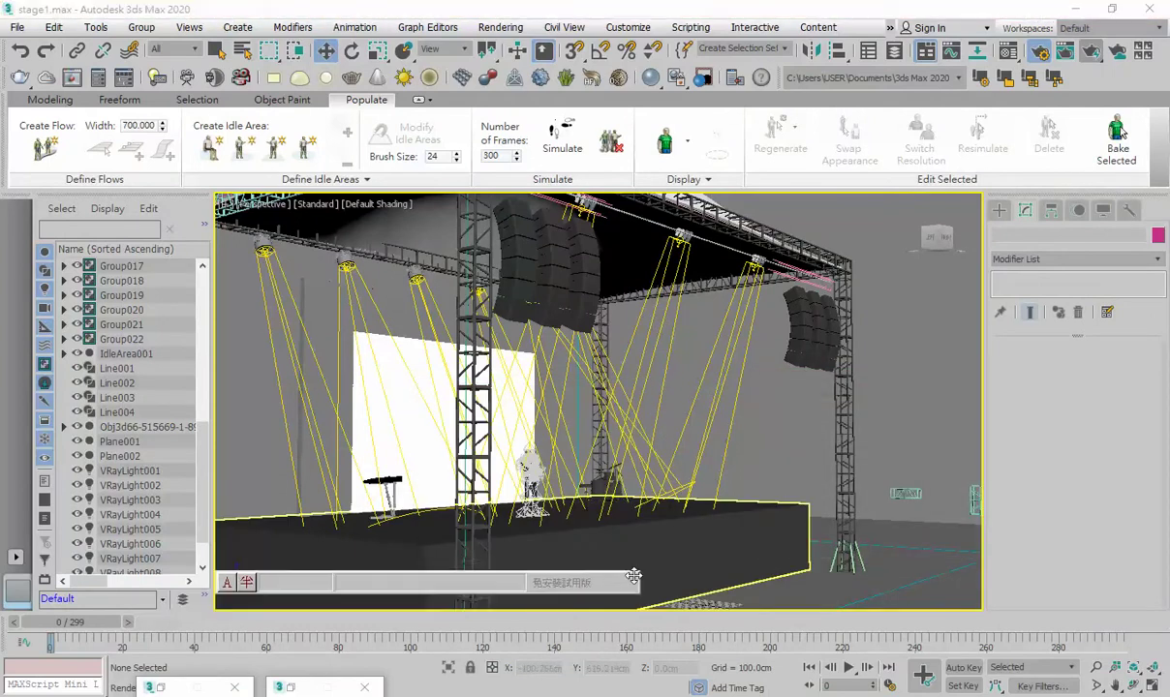
pyautogui.scroll(2, 759, 481)
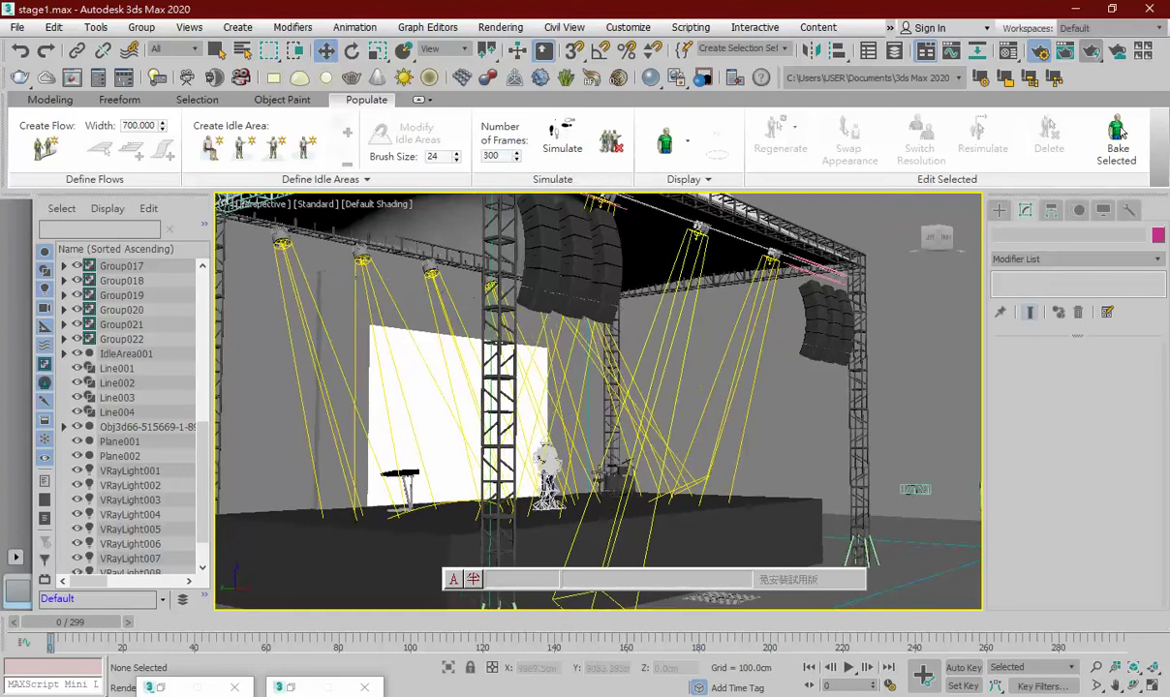
pyautogui.scroll(3, 678, 474)
pyautogui.scroll(2, 606, 468)
pyautogui.scroll(1, 605, 468)
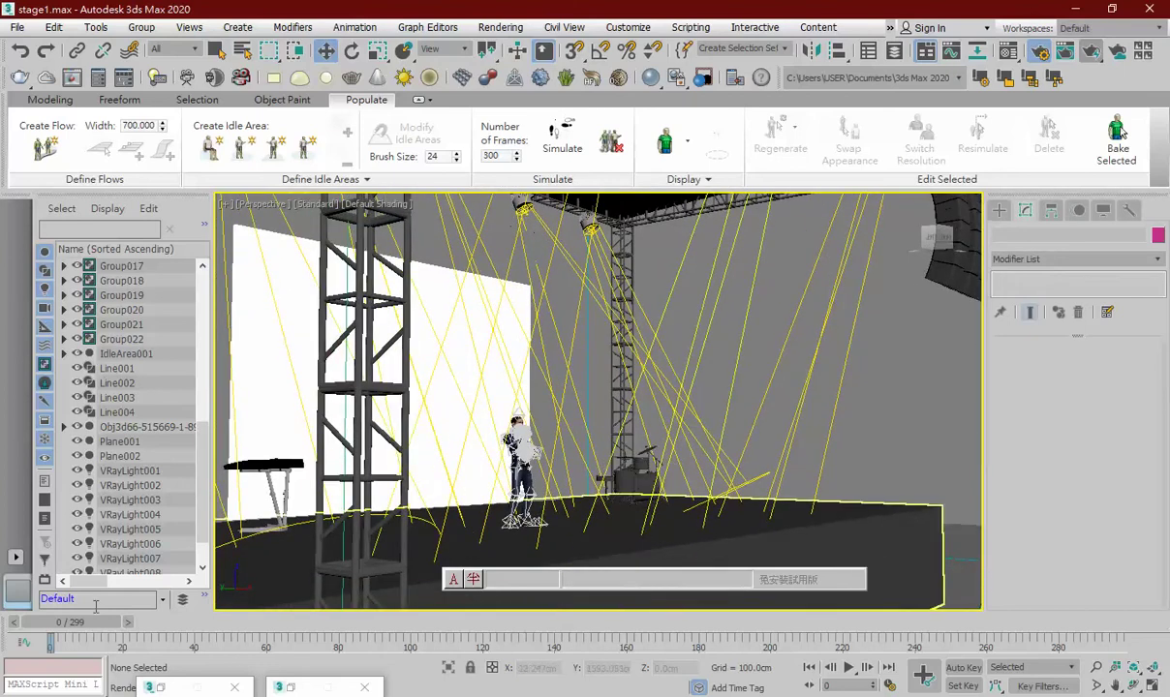
pyautogui.moveTo(119, 634); pyautogui.dragTo(410, 632)
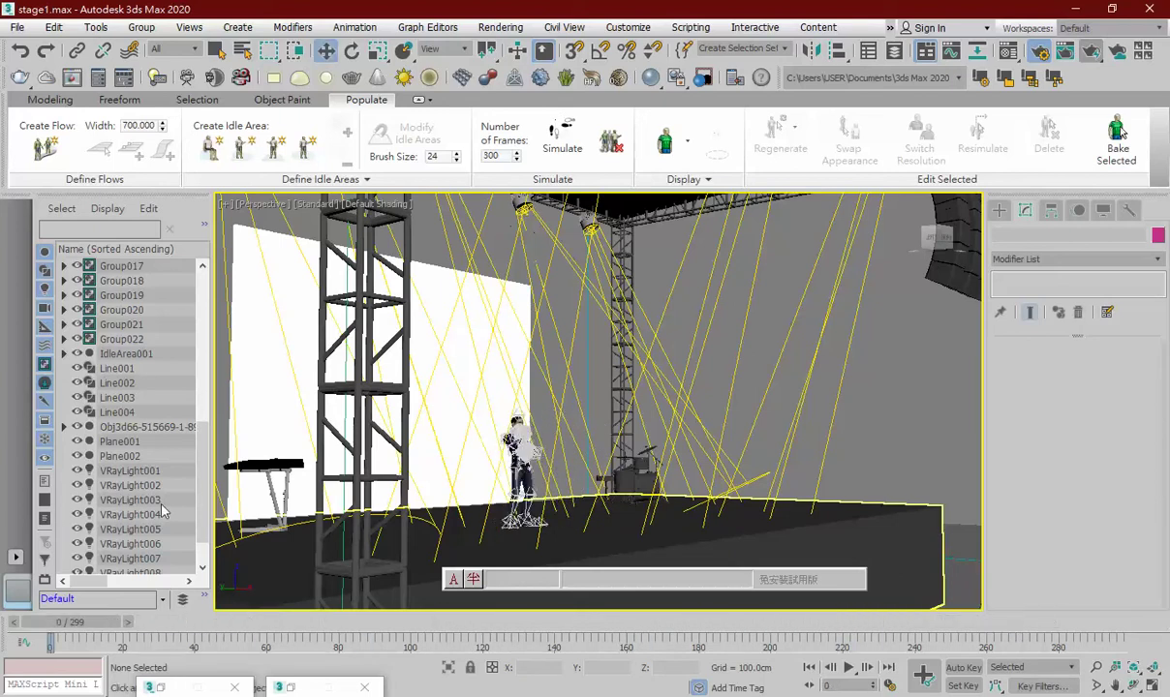
pyautogui.scroll(-1, 203, 531)
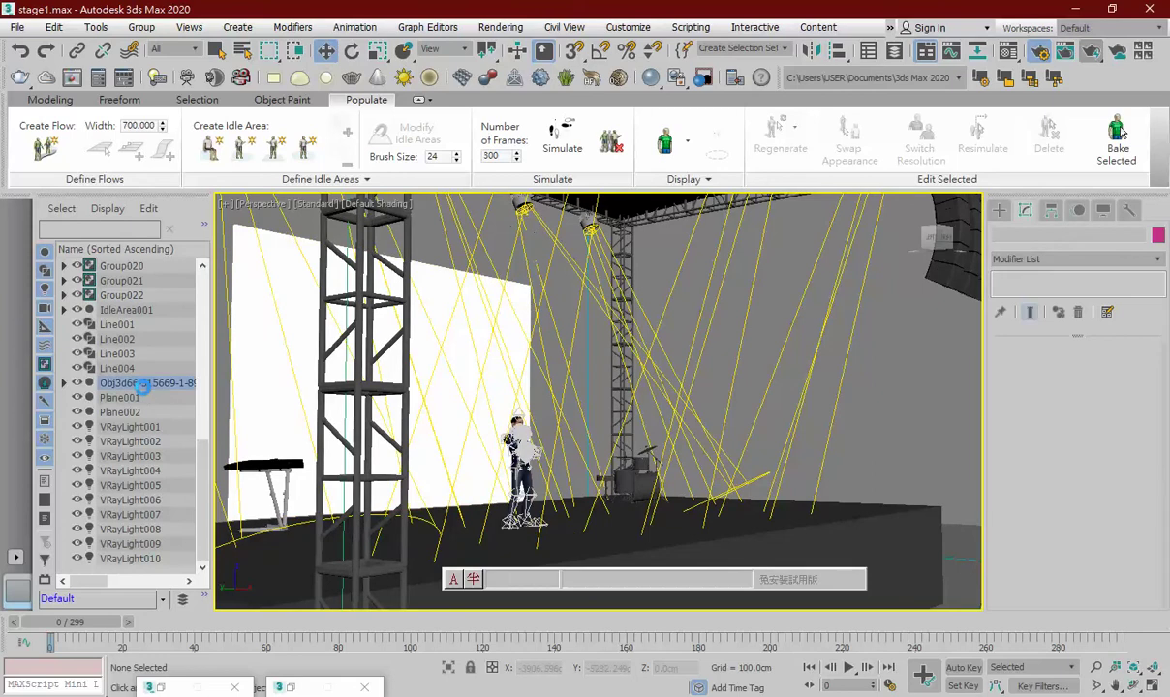
# Select the performer group Group022 and delete it, then return to Mixamo
pyautogui.click(144, 385)
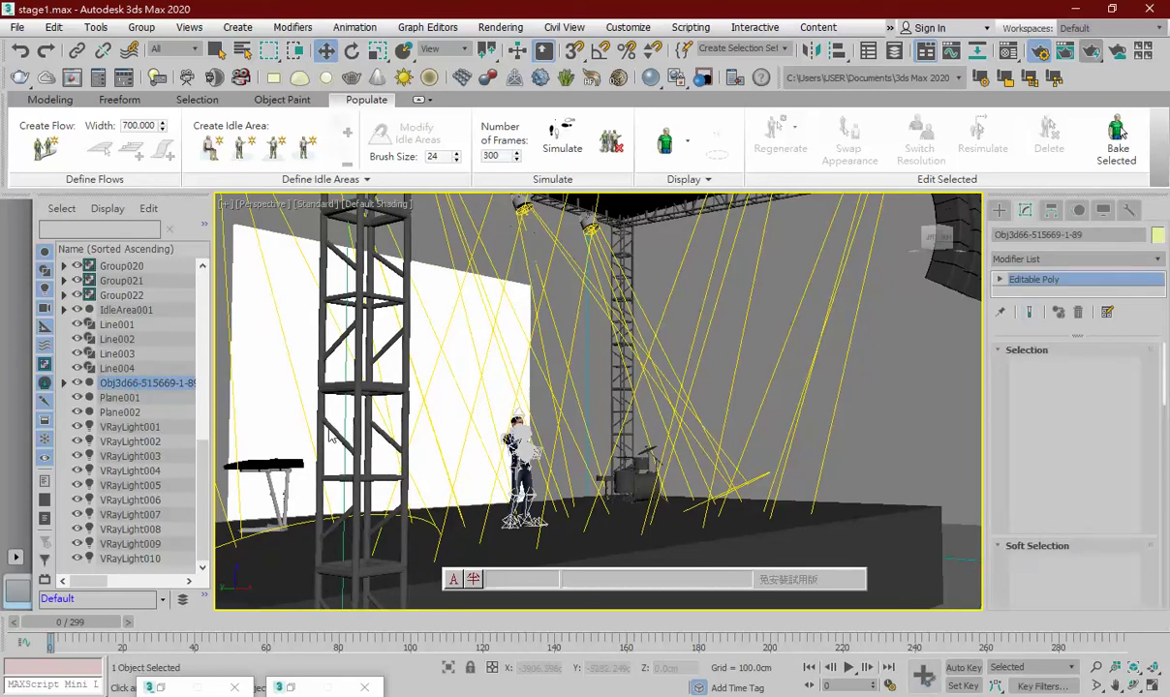
pyautogui.click(520, 451)
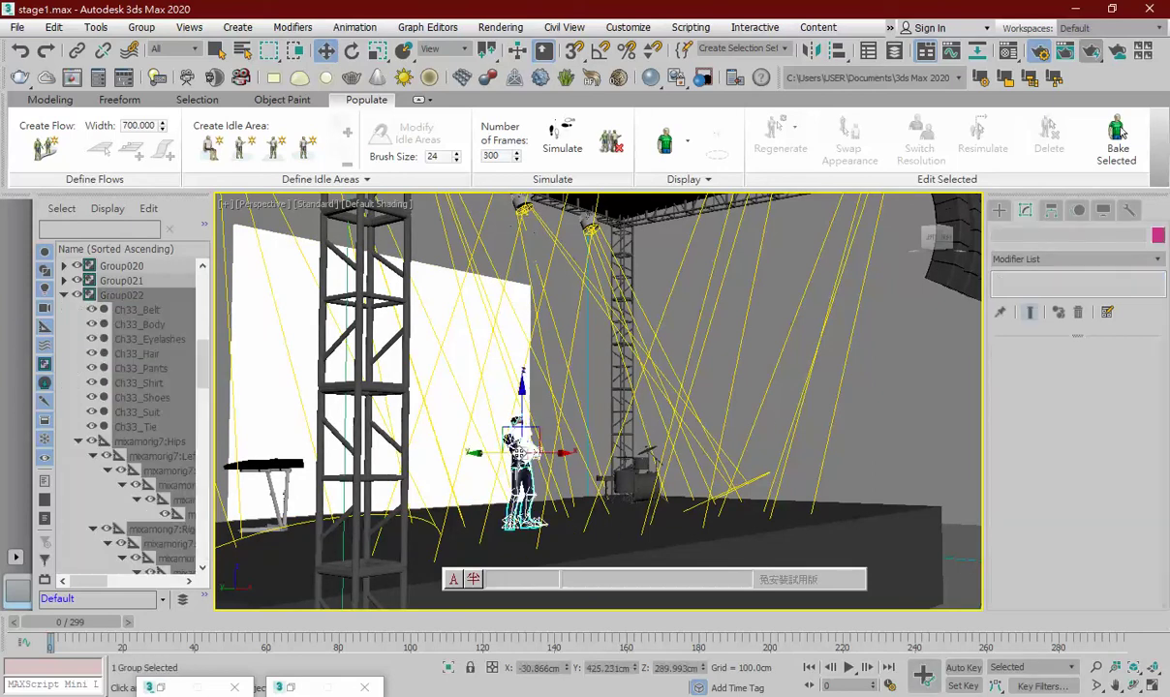
pyautogui.click(63, 296)
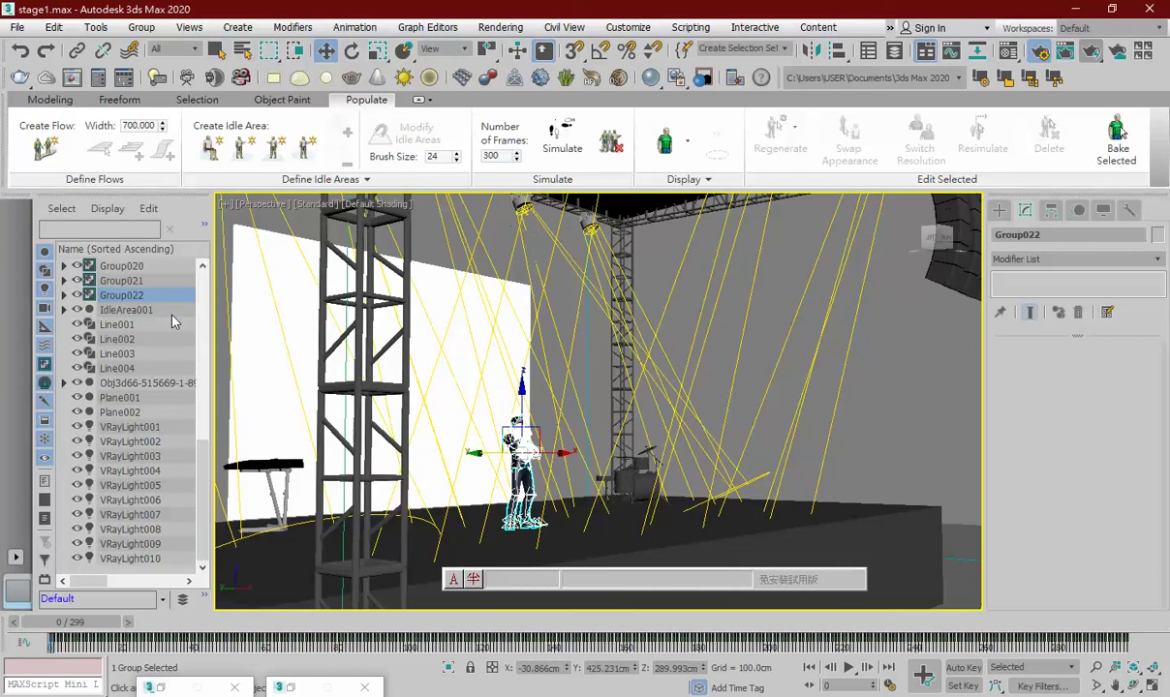
pyautogui.press('Delete')
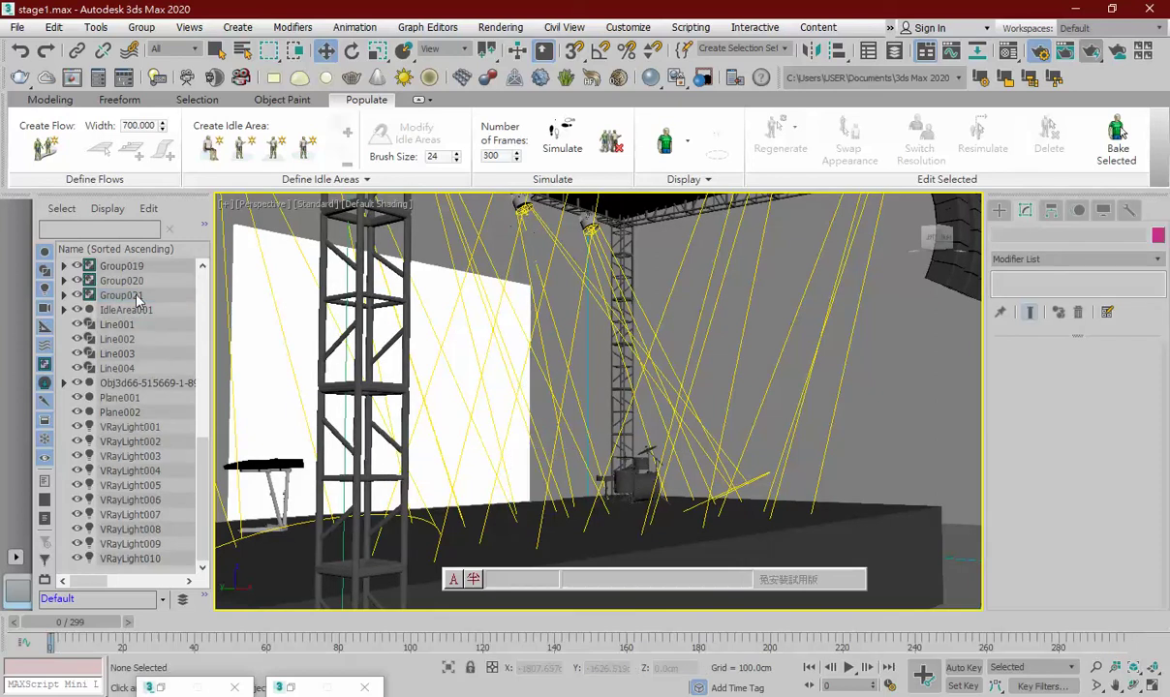
pyautogui.scroll(-5, 874, 423)
pyautogui.scroll(-5, 853, 426)
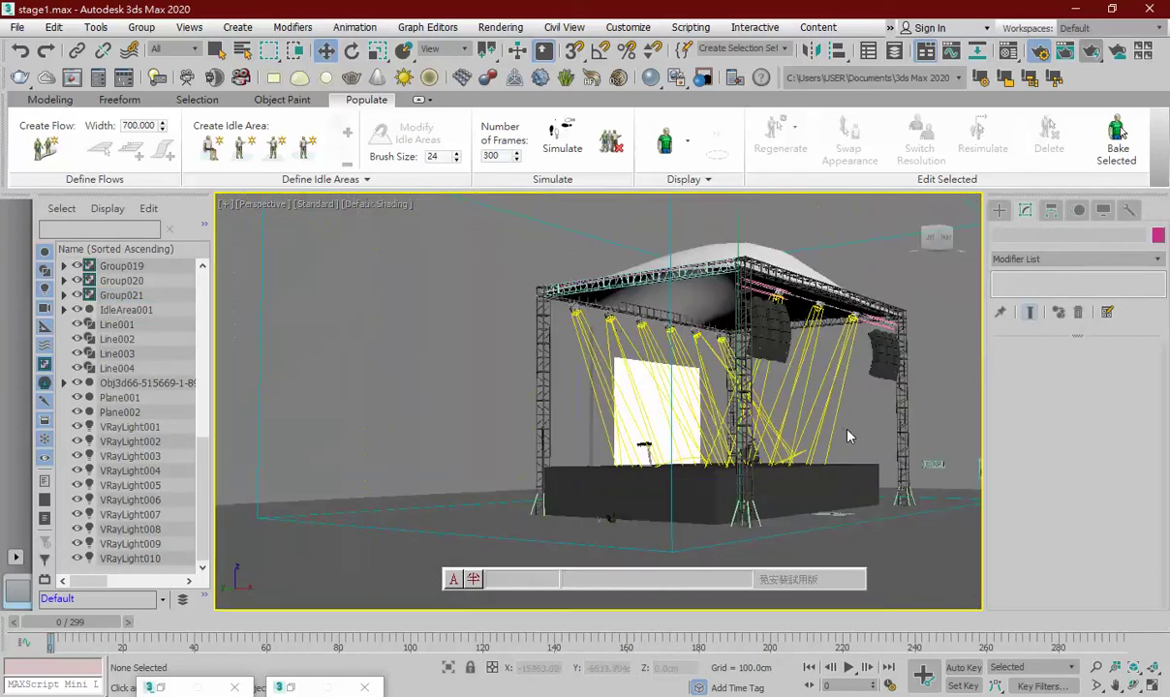
pyautogui.hotkey('alt', 'Tab')
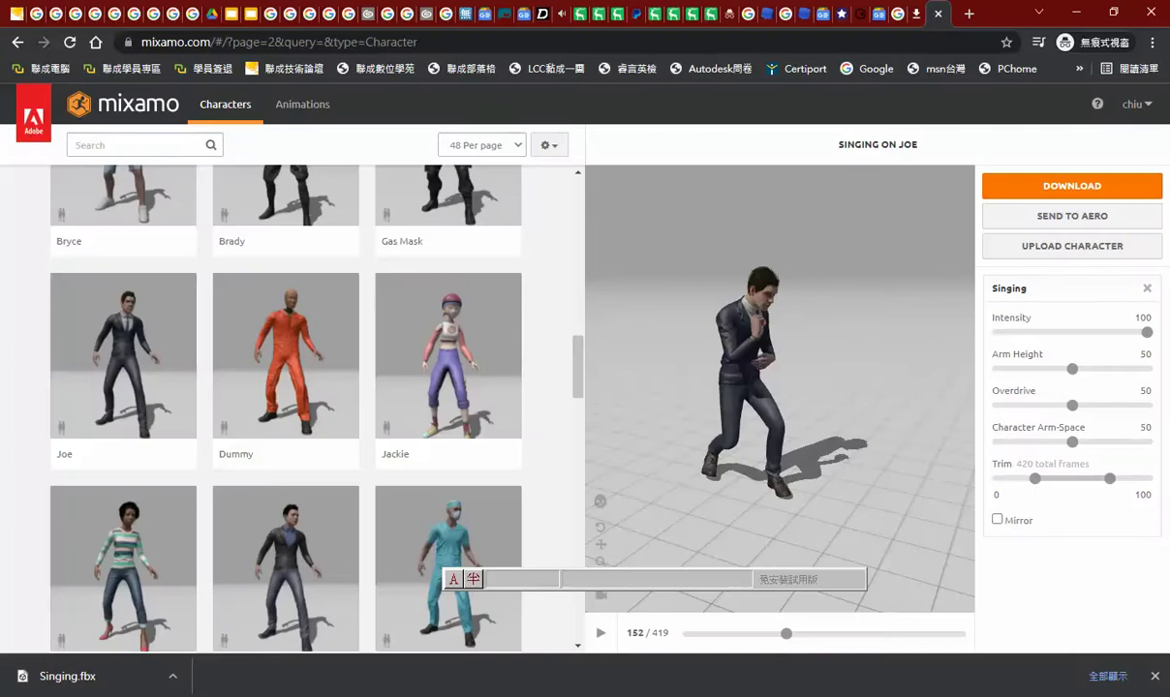
# Play, pause and scrub the Singing animation on Joe between frames 0 and 243
pyautogui.moveTo(784, 636); pyautogui.dragTo(653, 640)
pyautogui.click(601, 635)
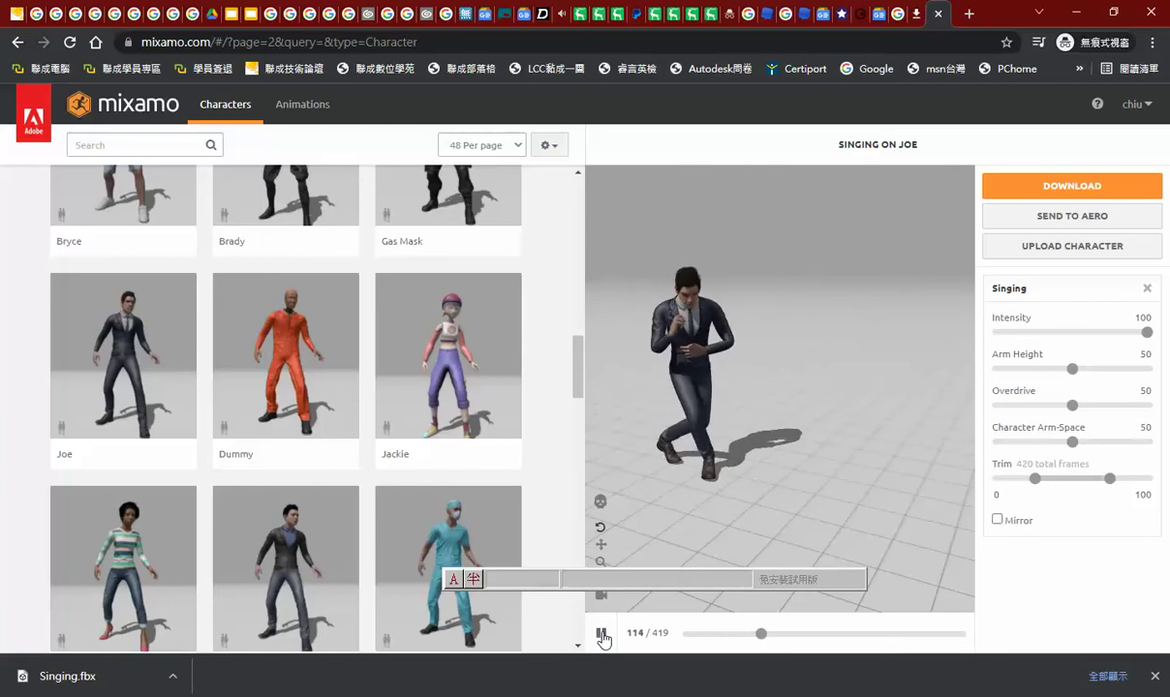
pyautogui.click(601, 634)
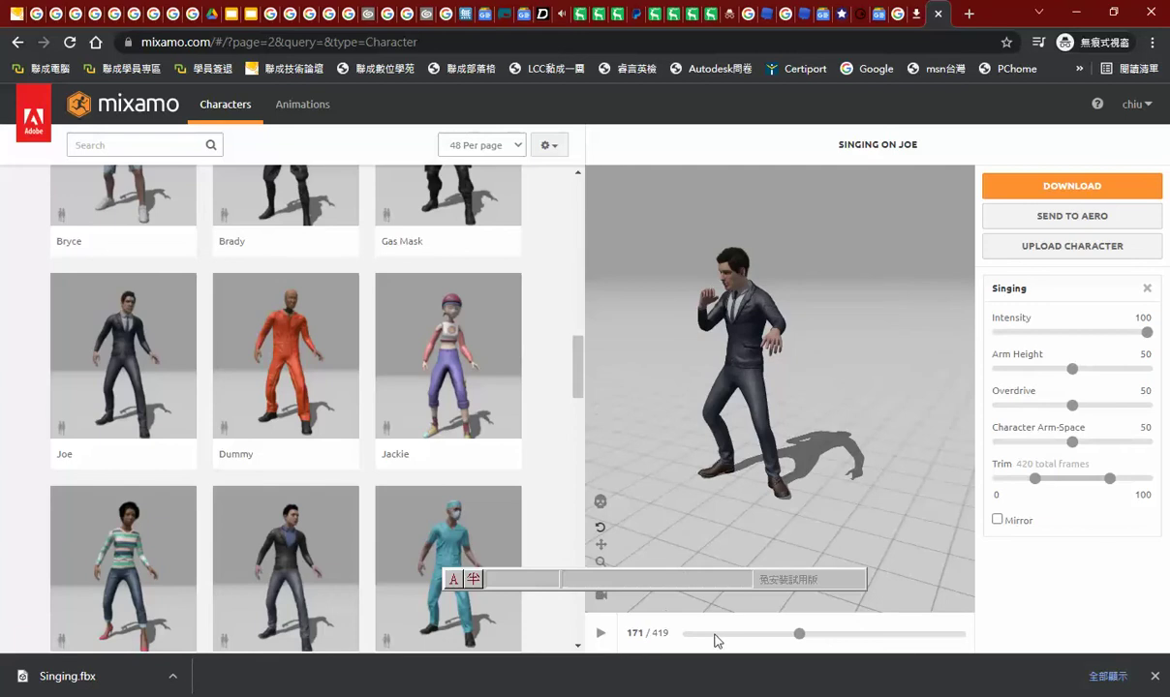
pyautogui.moveTo(799, 635)
pyautogui.mouseDown()
pyautogui.moveTo(848, 635)
pyautogui.moveTo(619, 660)
pyautogui.mouseUp()
pyautogui.moveTo(706, 654); pyautogui.dragTo(594, 647)
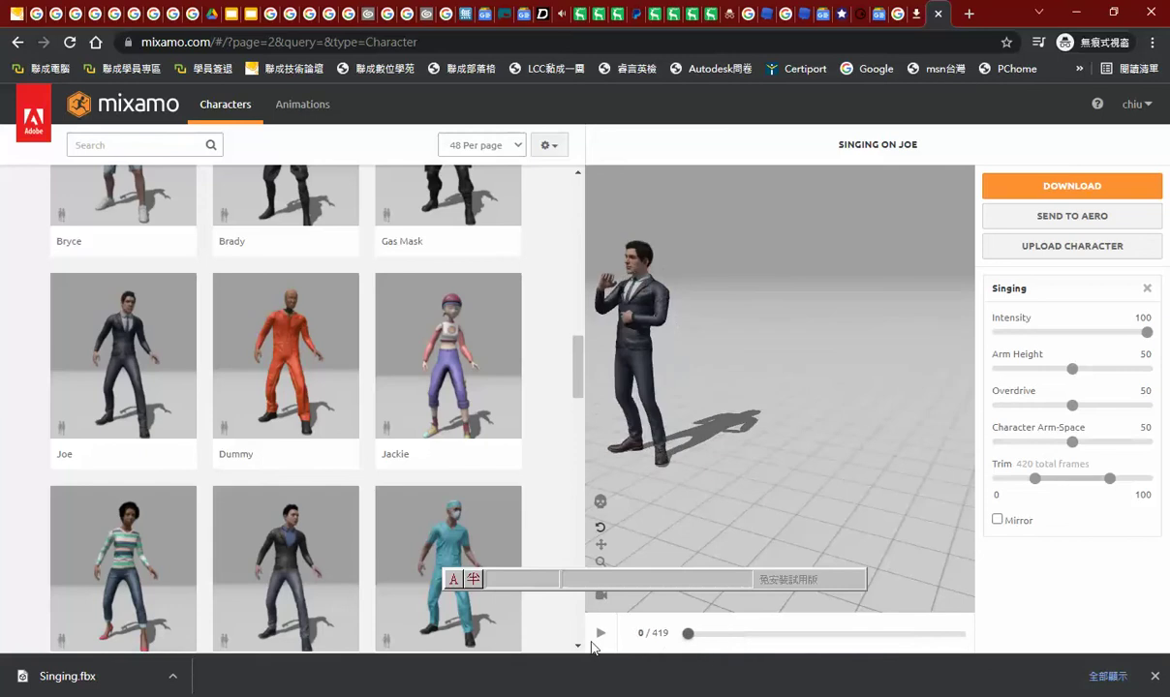
# Centre Joe in the preview, try Arm Height values, pause at frame 81 and open DOWNLOAD
pyautogui.moveTo(726, 427); pyautogui.dragTo(924, 373, button='right')
pyautogui.scroll(1, 882, 347)
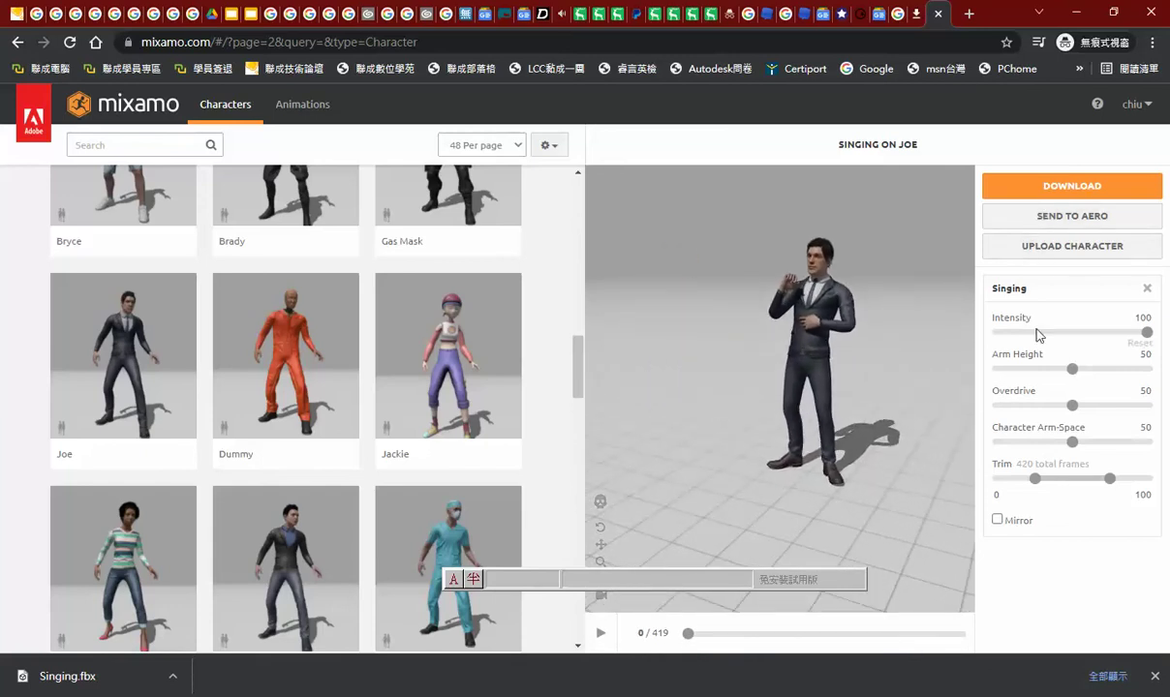
pyautogui.moveTo(1071, 366)
pyautogui.moveTo(1072, 369)
pyautogui.mouseDown()
pyautogui.moveTo(1008, 369)
pyautogui.moveTo(1112, 369)
pyautogui.moveTo(1007, 382)
pyautogui.moveTo(1134, 386)
pyautogui.moveTo(1073, 391)
pyautogui.mouseUp()
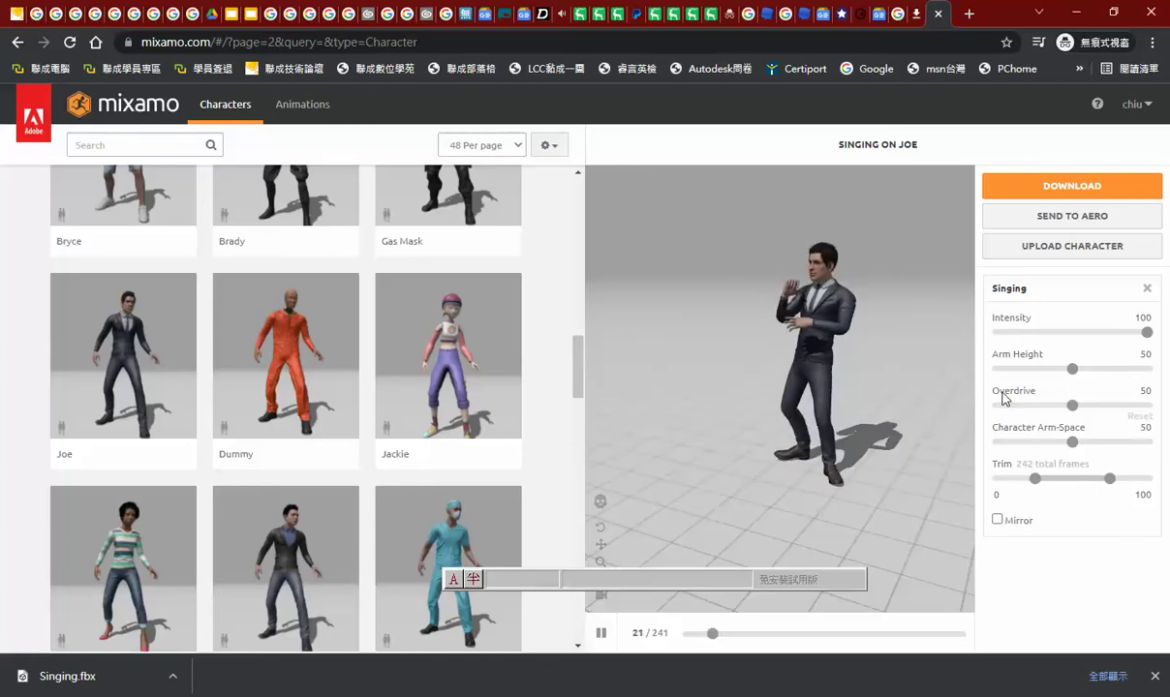
pyautogui.click(601, 633)
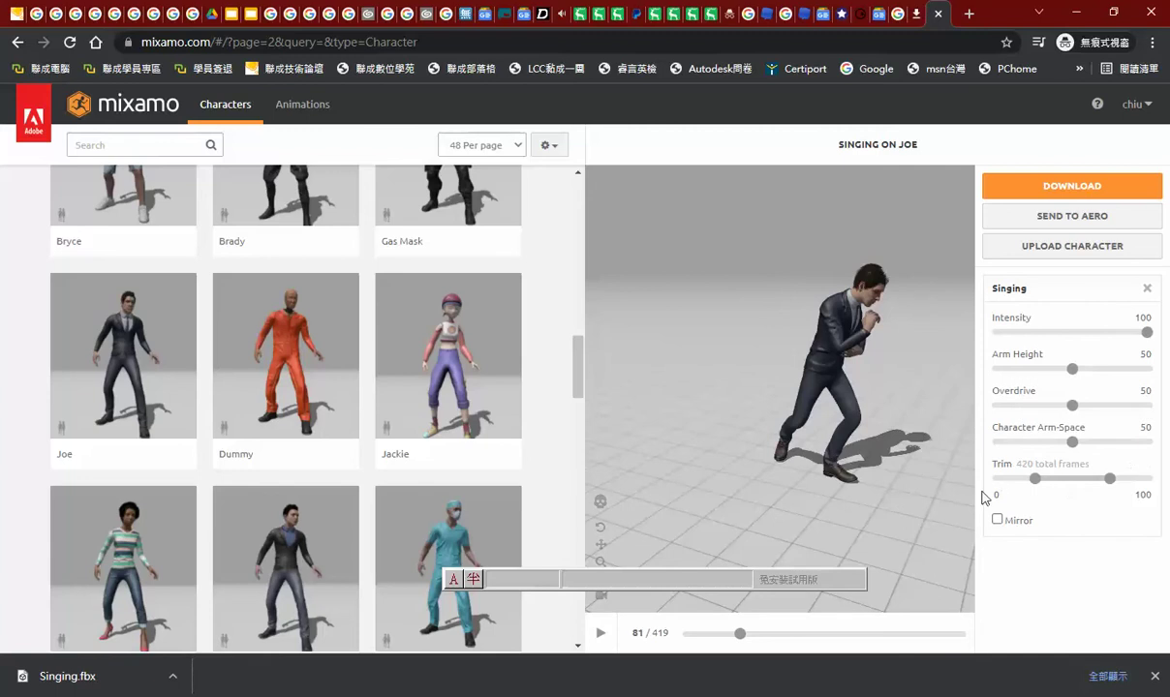
pyautogui.click(1062, 191)
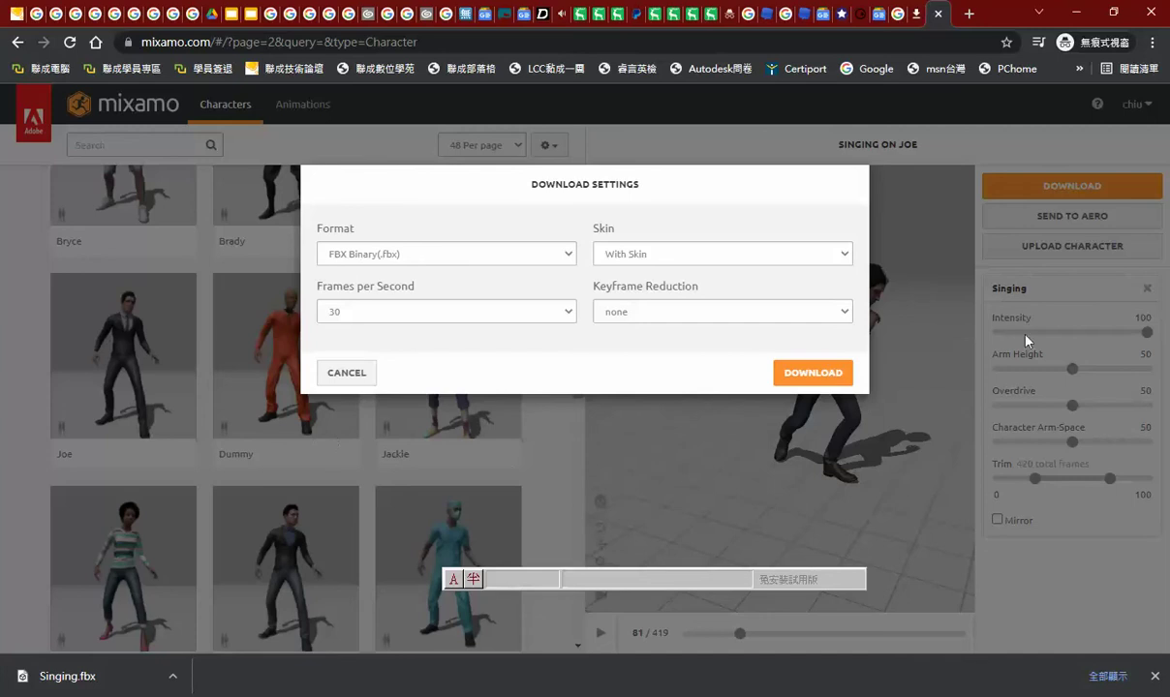
# Keep FBX Binary, With Skin, 30 fps and no keyframe reduction in Download Settings
pyautogui.click(397, 260)
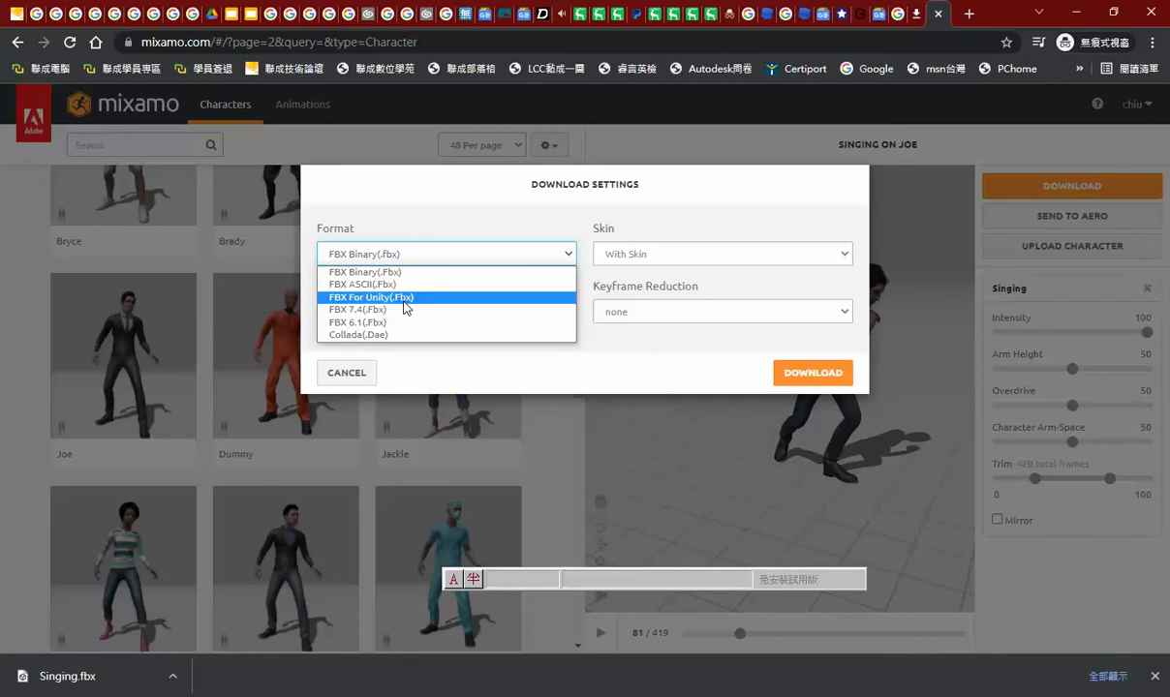
pyautogui.click(416, 254)
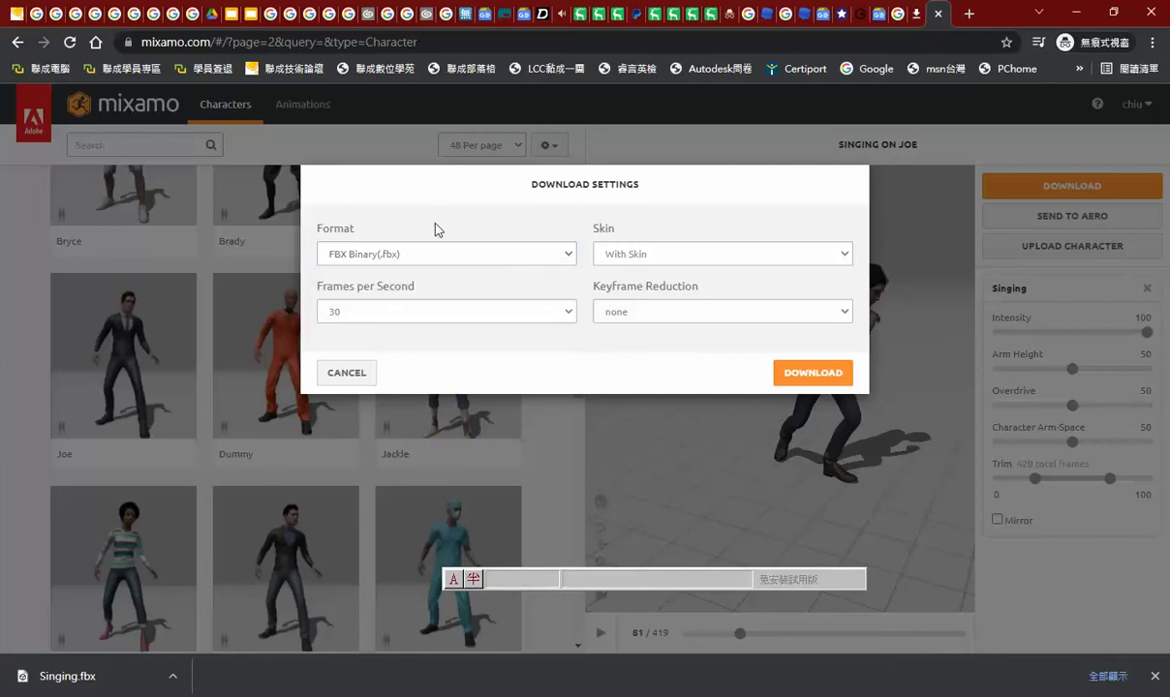
pyautogui.click(666, 256)
pyautogui.click(666, 255)
pyautogui.click(513, 312)
pyautogui.click(514, 312)
pyautogui.click(668, 319)
pyautogui.click(671, 325)
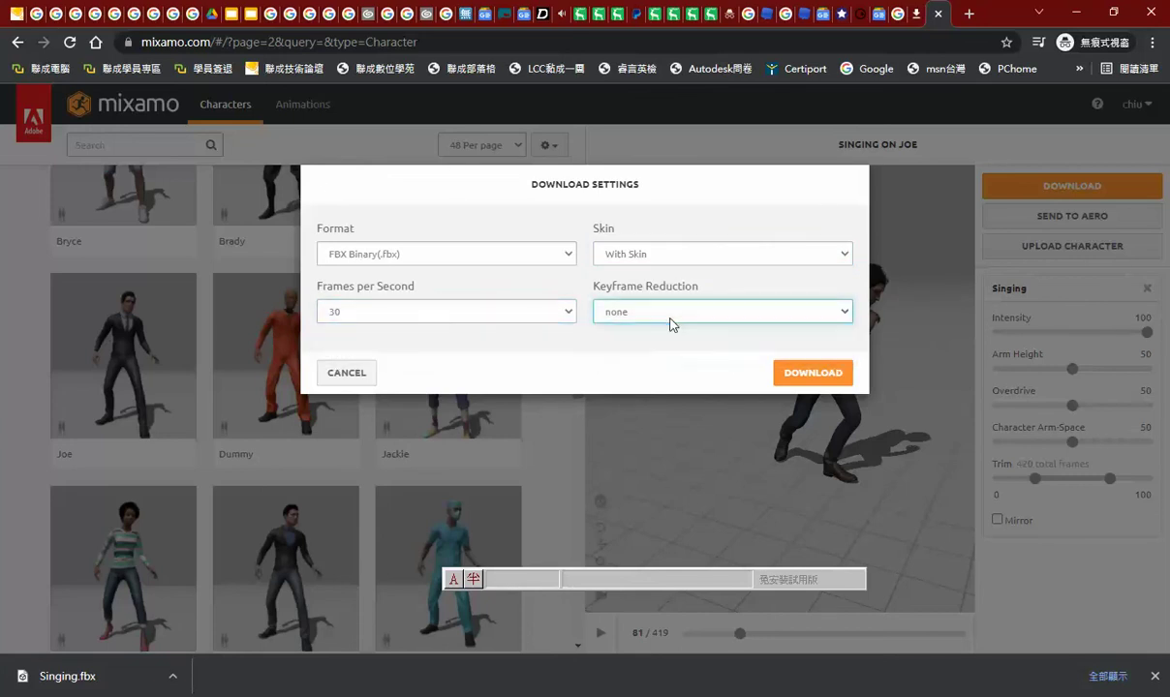
# Download the Singing animation, close the save dialog and return to 3ds Max
pyautogui.click(814, 373)
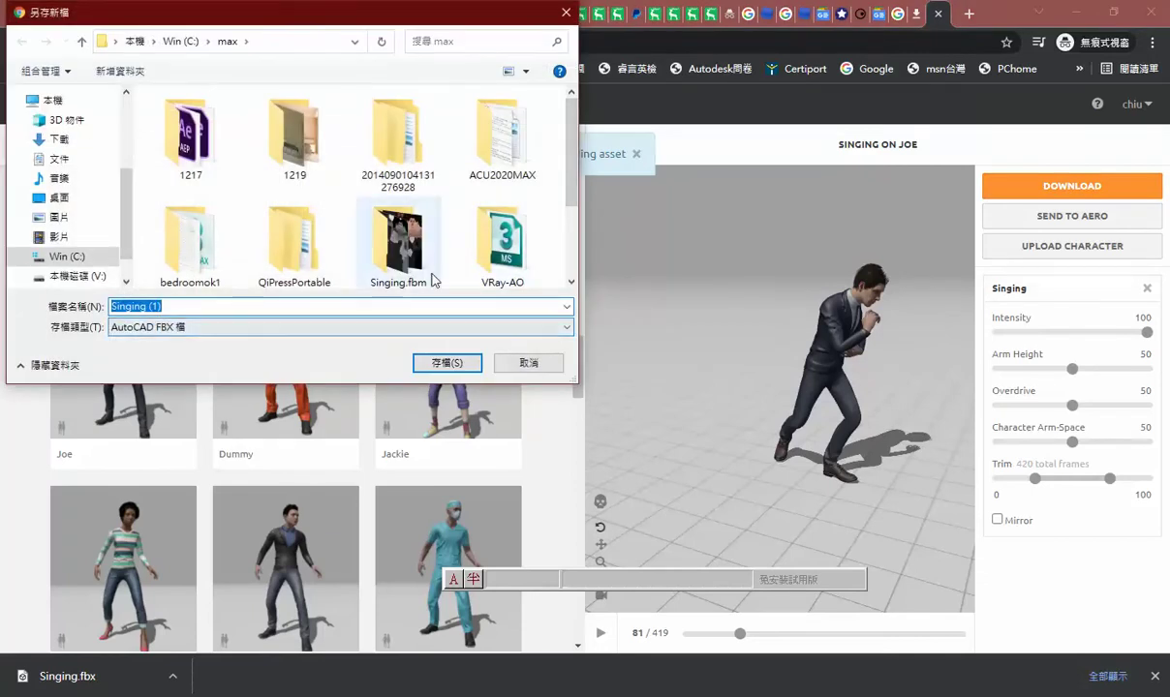
pyautogui.scroll(-1, 545, 179)
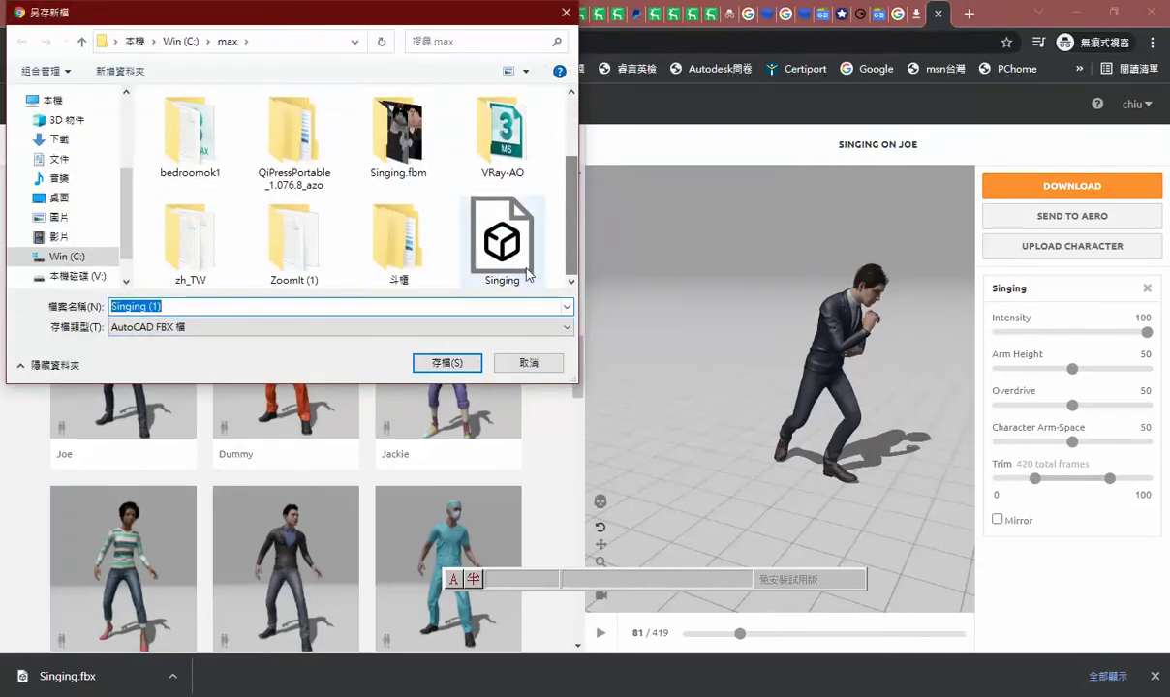
pyautogui.click(527, 362)
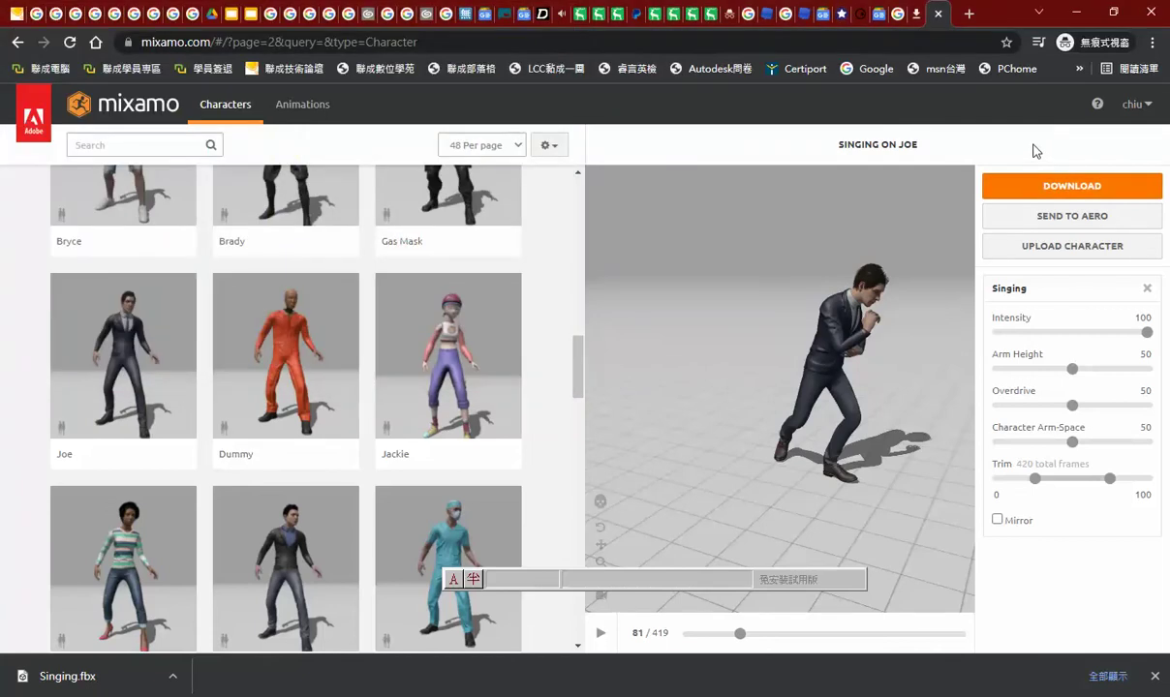
pyautogui.hotkey('alt', 'Tab')
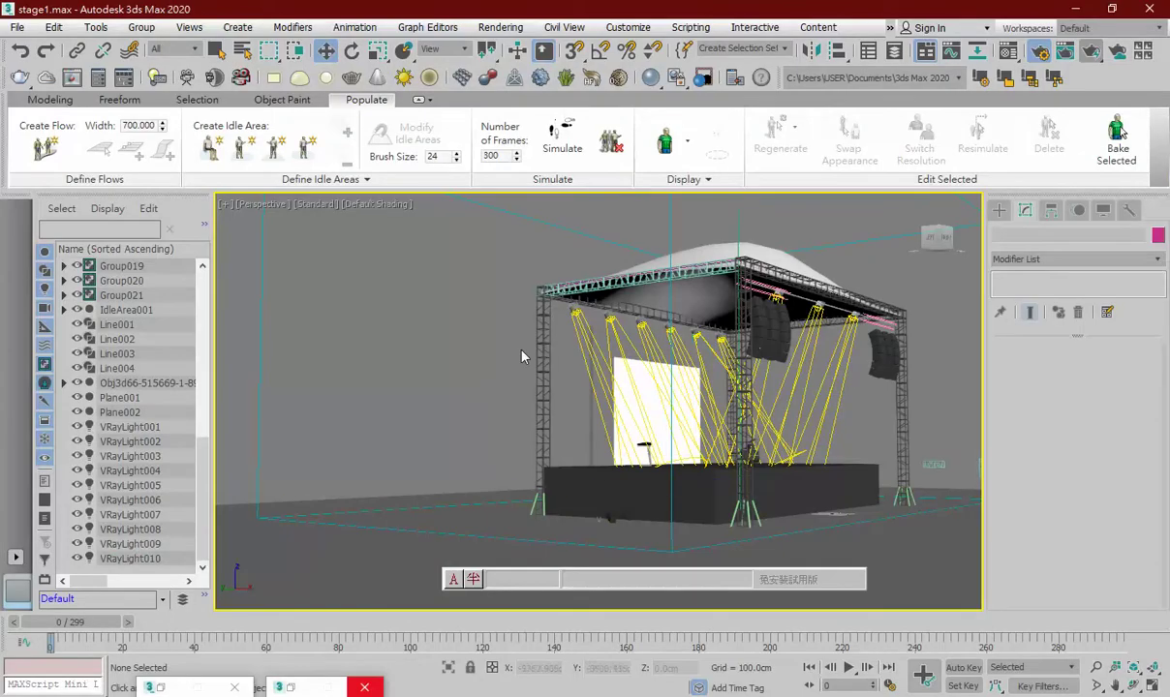
# Orbit the stage view, then import Singing.fbx from C:\max via File > Import
pyautogui.scroll(-3, 521, 356)
pyautogui.keyDown('alt'); pyautogui.moveTo(521, 356); pyautogui.dragTo(462, 391, button='middle'); pyautogui.keyUp('alt')
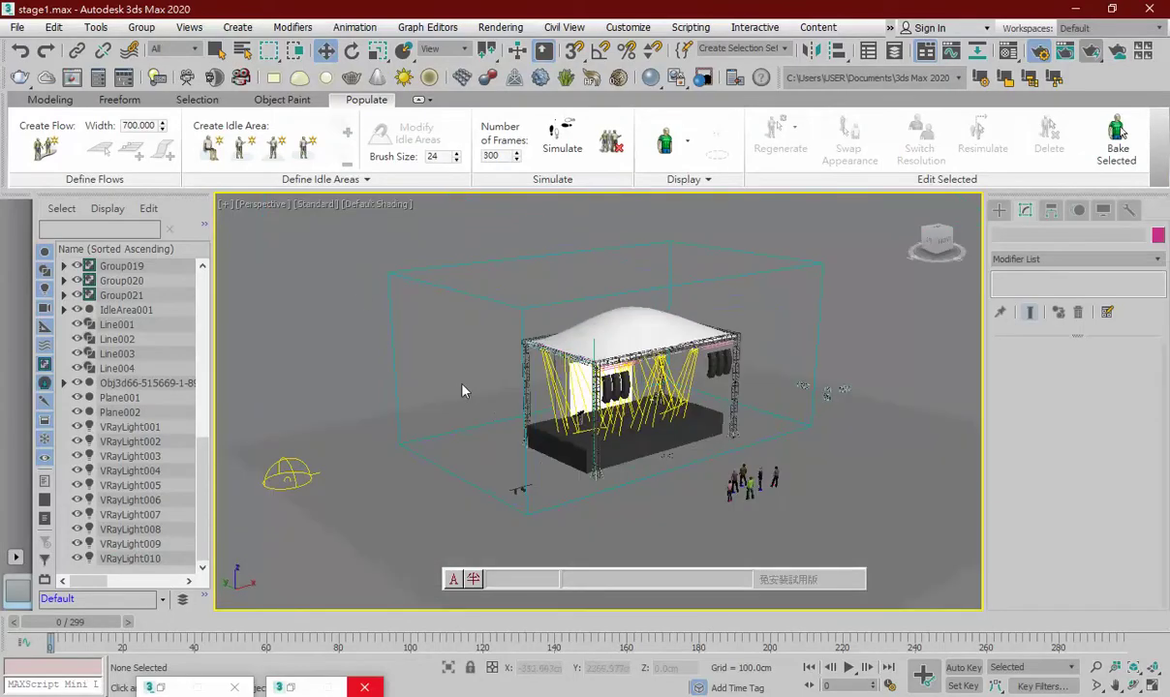
pyautogui.click(17, 27)
pyautogui.moveTo(59, 250)
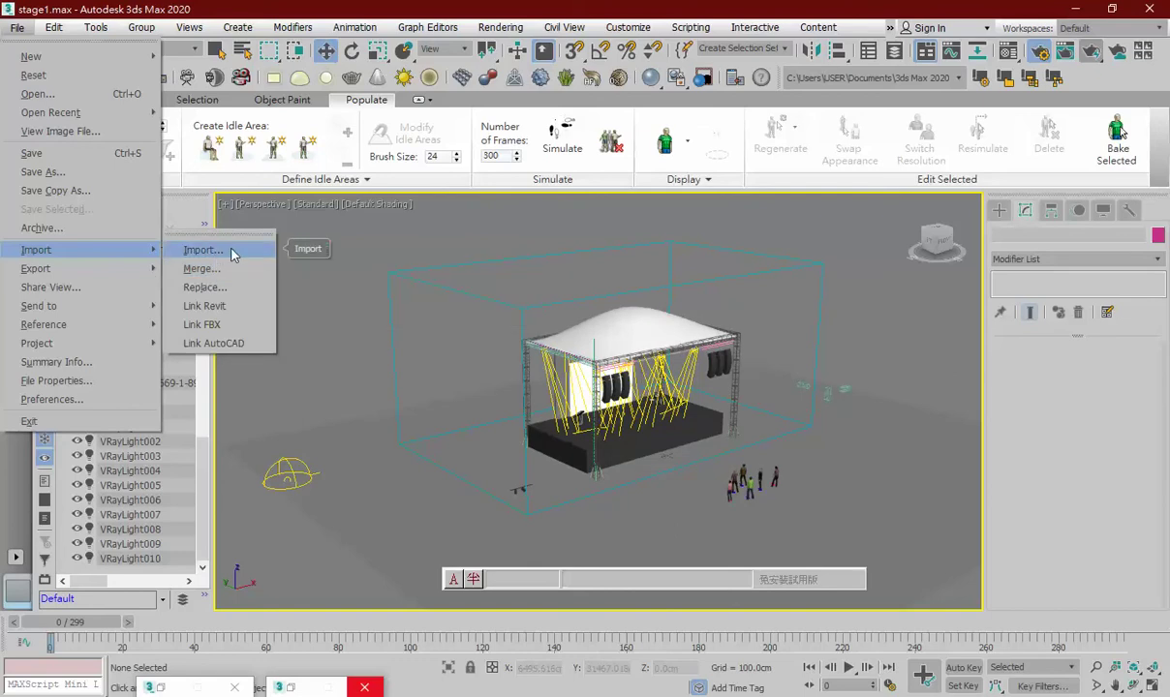
pyautogui.click(230, 254)
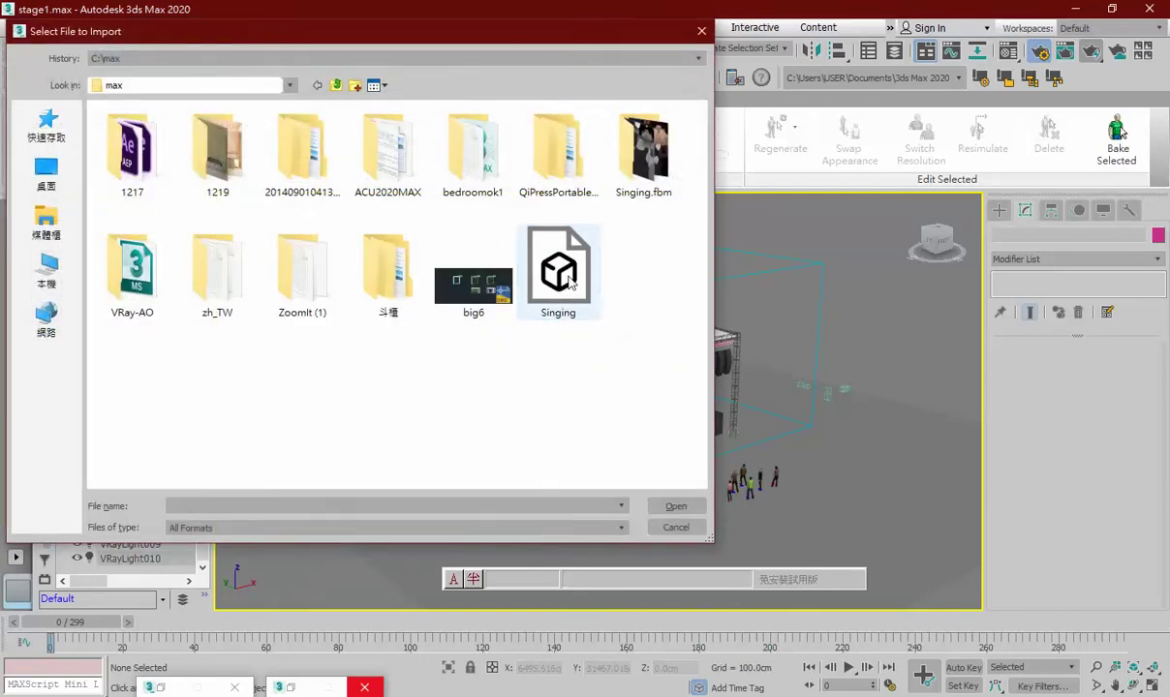
pyautogui.click(572, 294)
pyautogui.click(676, 506)
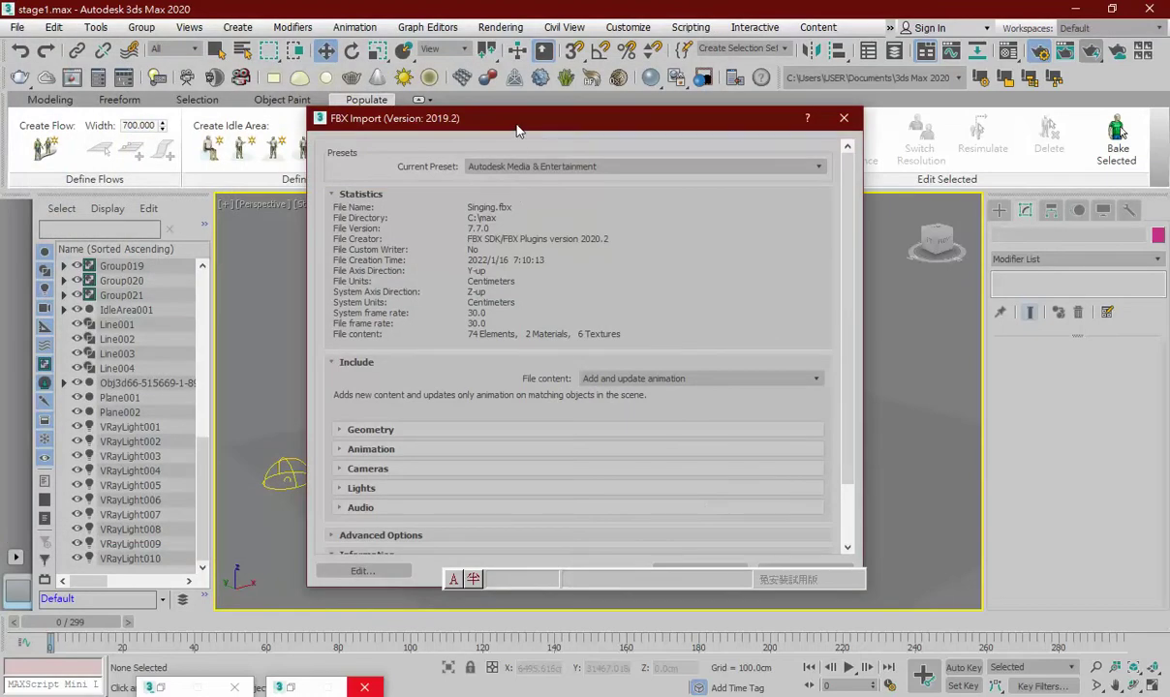
# Move the FBX Import dialog aside and expand its Geometry, Animation, Deformation and Bone options
pyautogui.moveTo(516, 131); pyautogui.dragTo(258, 87)
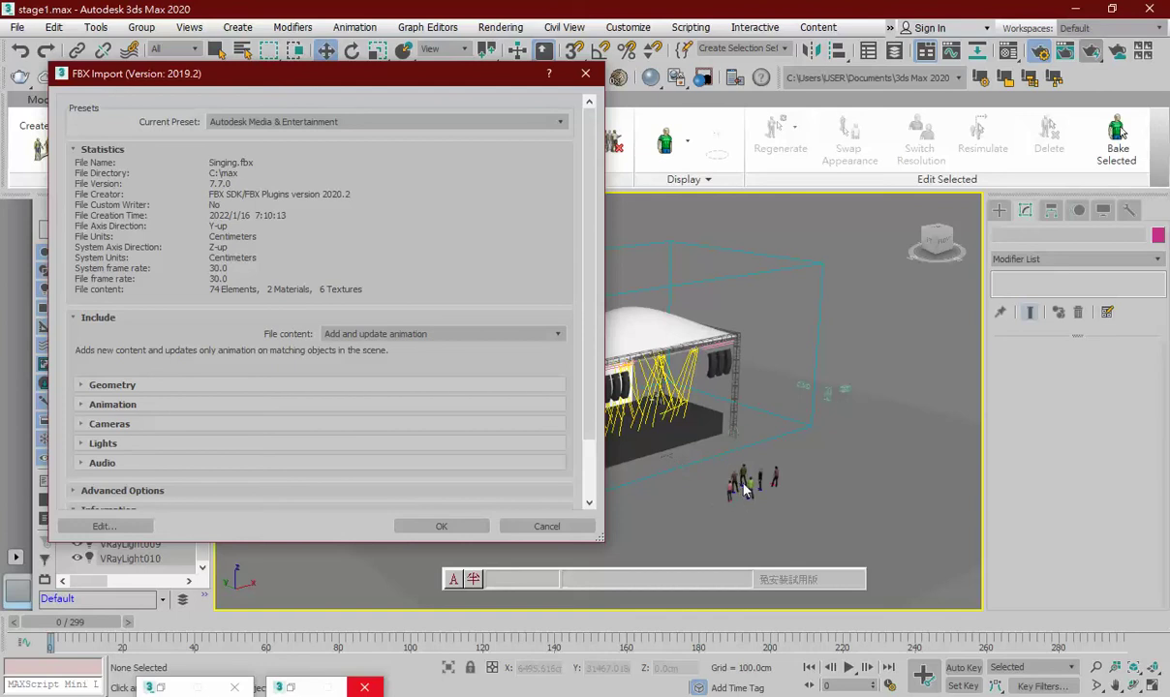
pyautogui.click(83, 386)
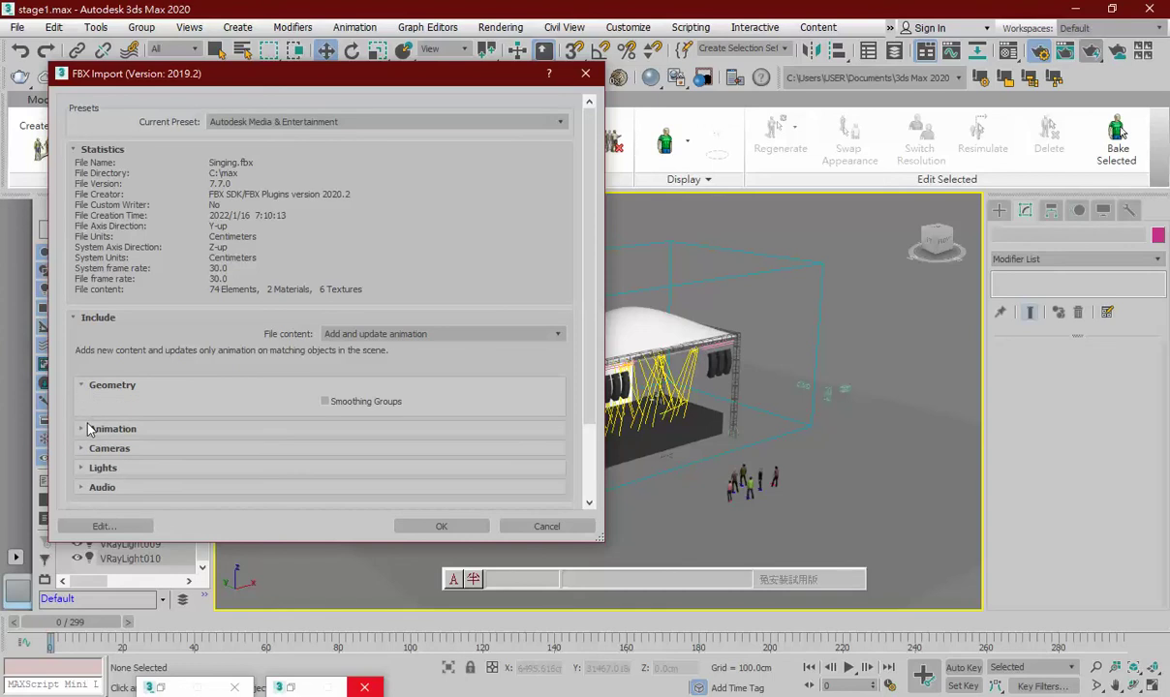
pyautogui.click(84, 429)
pyautogui.scroll(-2, 87, 444)
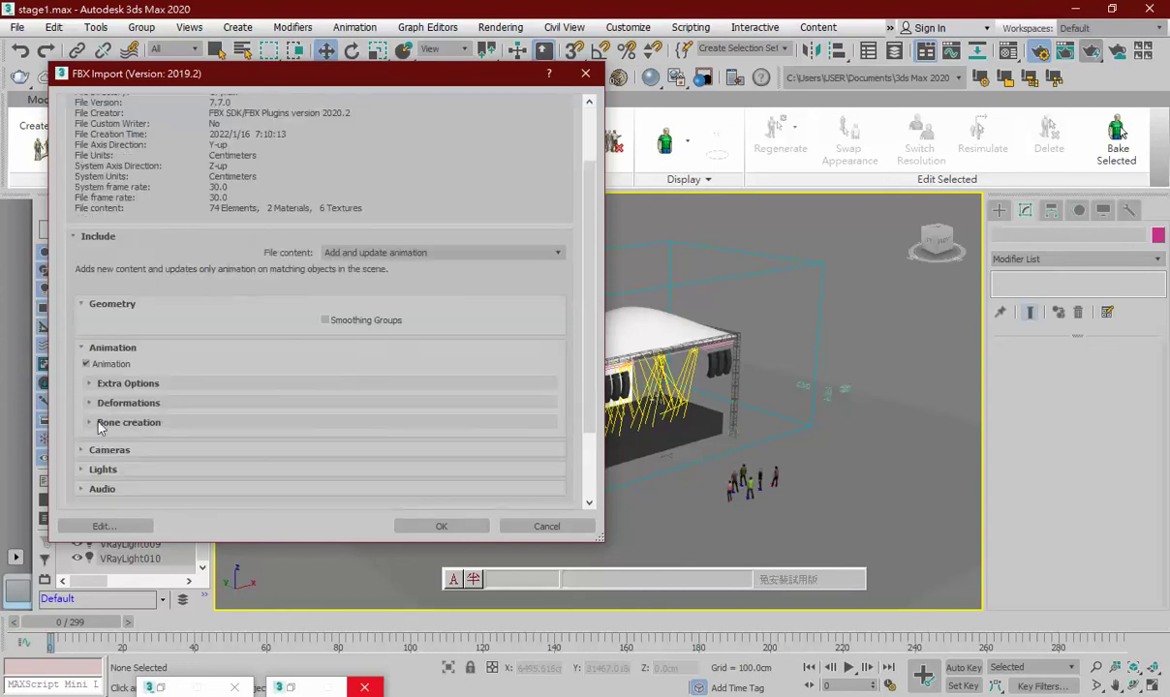
pyautogui.click(89, 383)
pyautogui.scroll(-4, 234, 423)
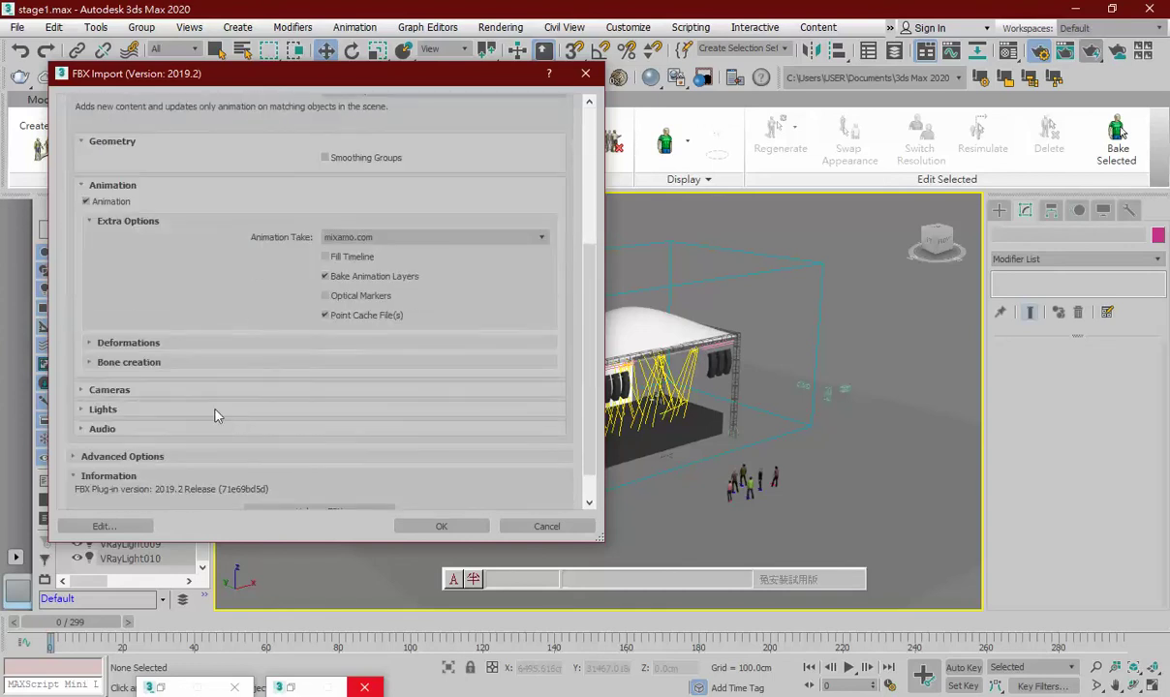
pyautogui.click(93, 346)
pyautogui.scroll(-2, 96, 354)
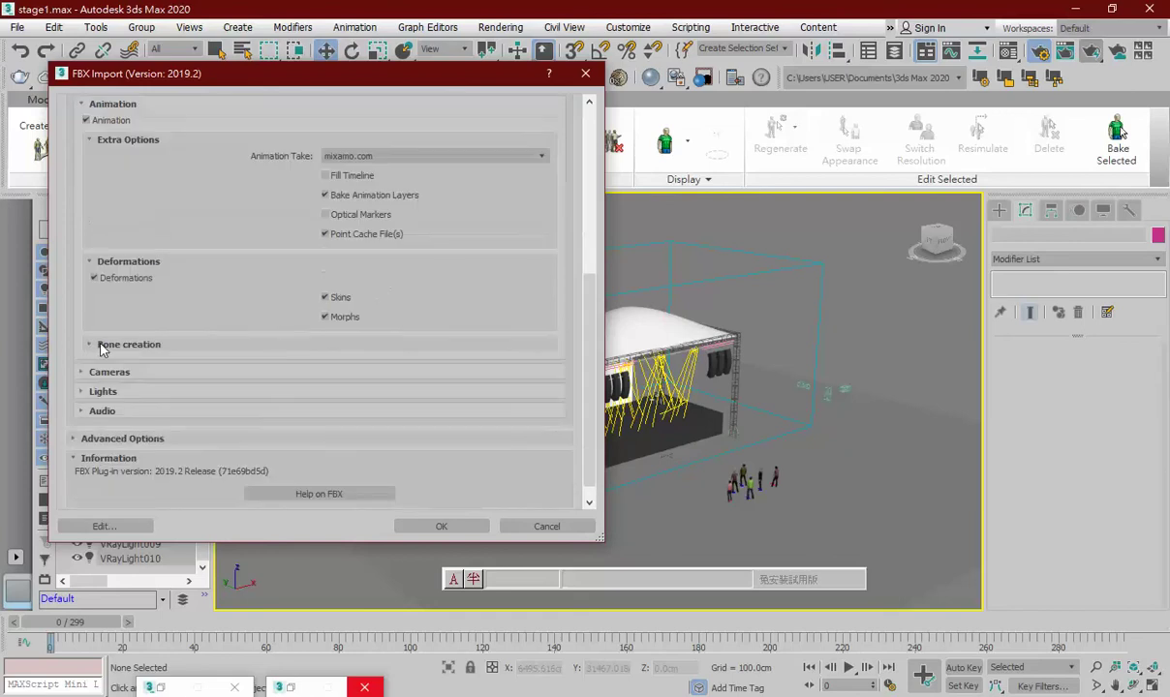
pyautogui.click(93, 347)
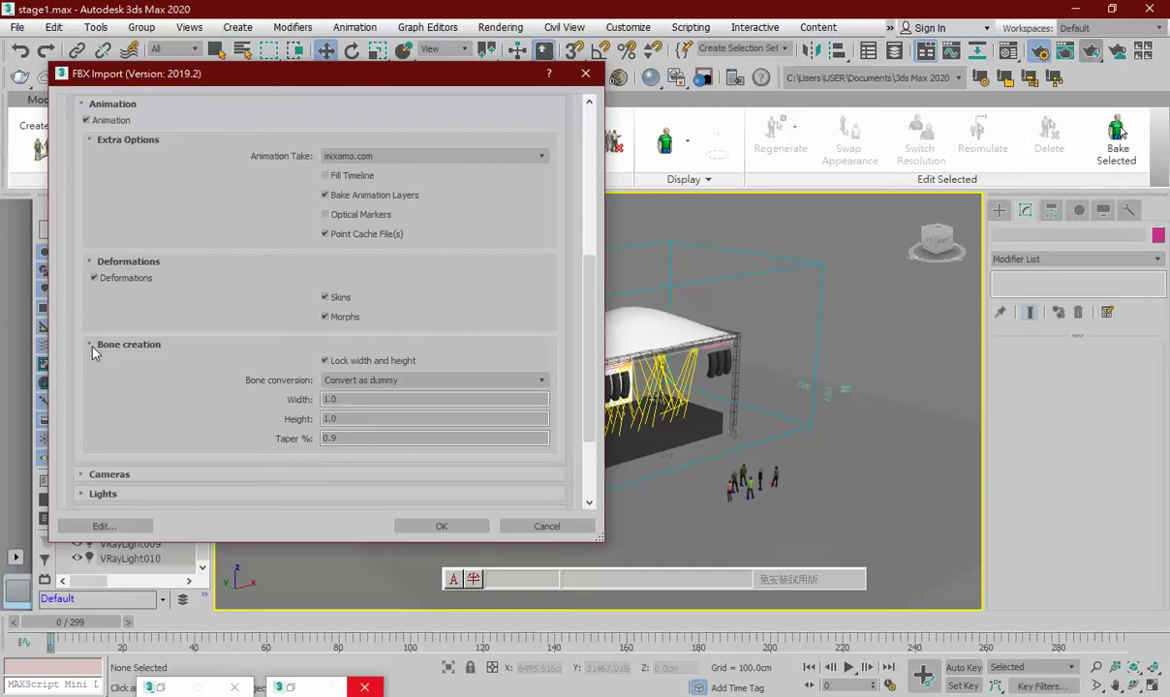
# Inspect the bone Height and Width values in the FBX Import options
pyautogui.click(327, 420)
pyautogui.scroll(-2, 258, 420)
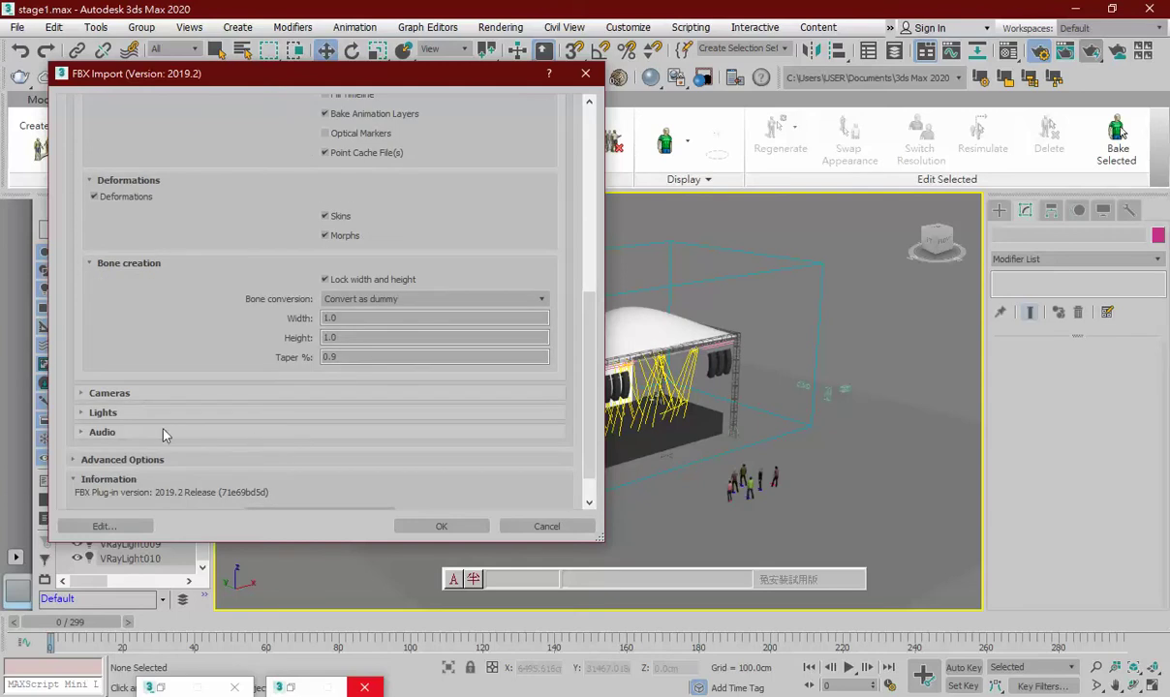
pyautogui.click(91, 393)
pyautogui.scroll(-2, 95, 419)
pyautogui.scroll(-2, 95, 419)
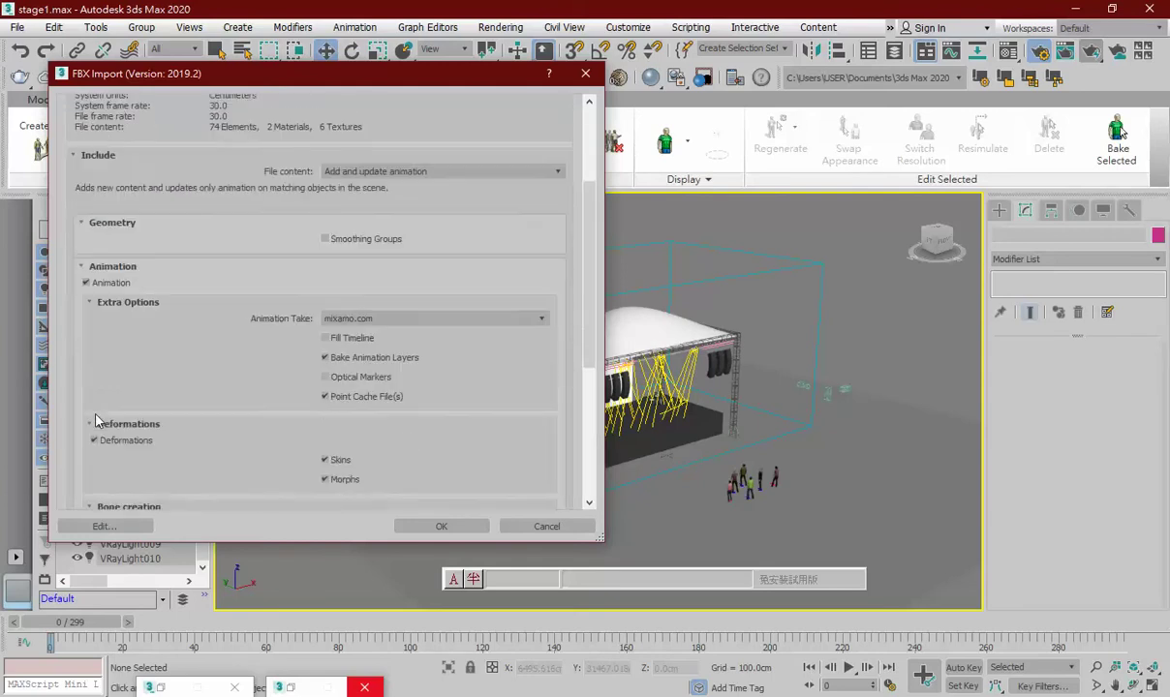
pyautogui.scroll(-2, 95, 419)
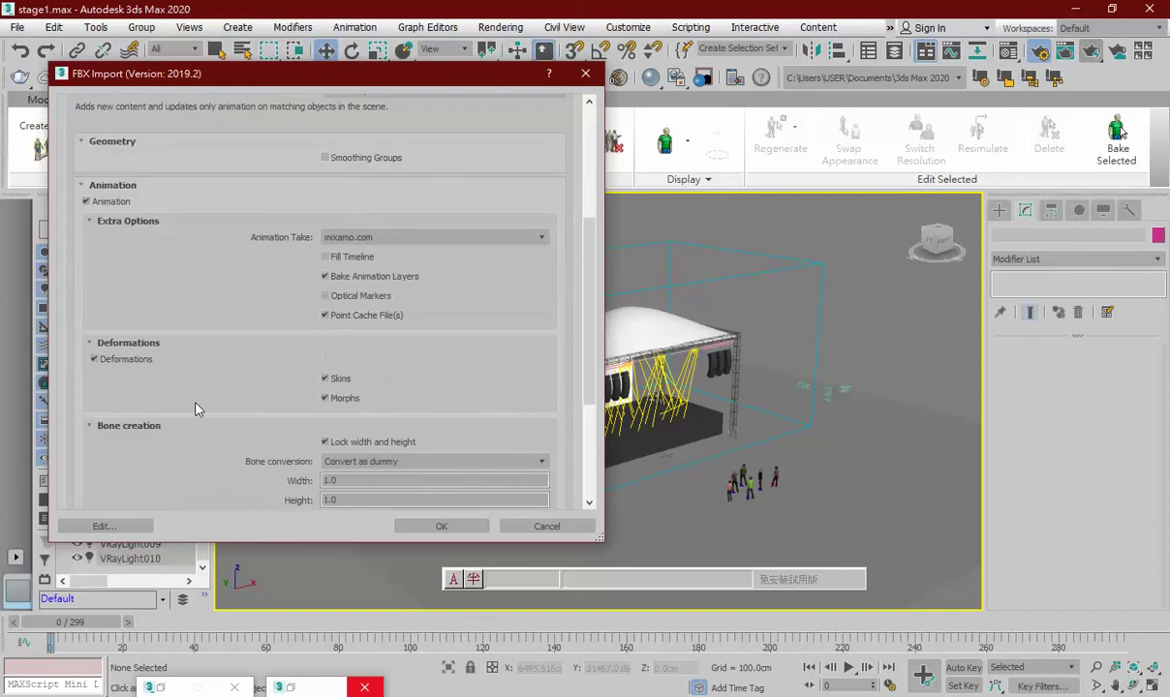
pyautogui.doubleClick(353, 480)
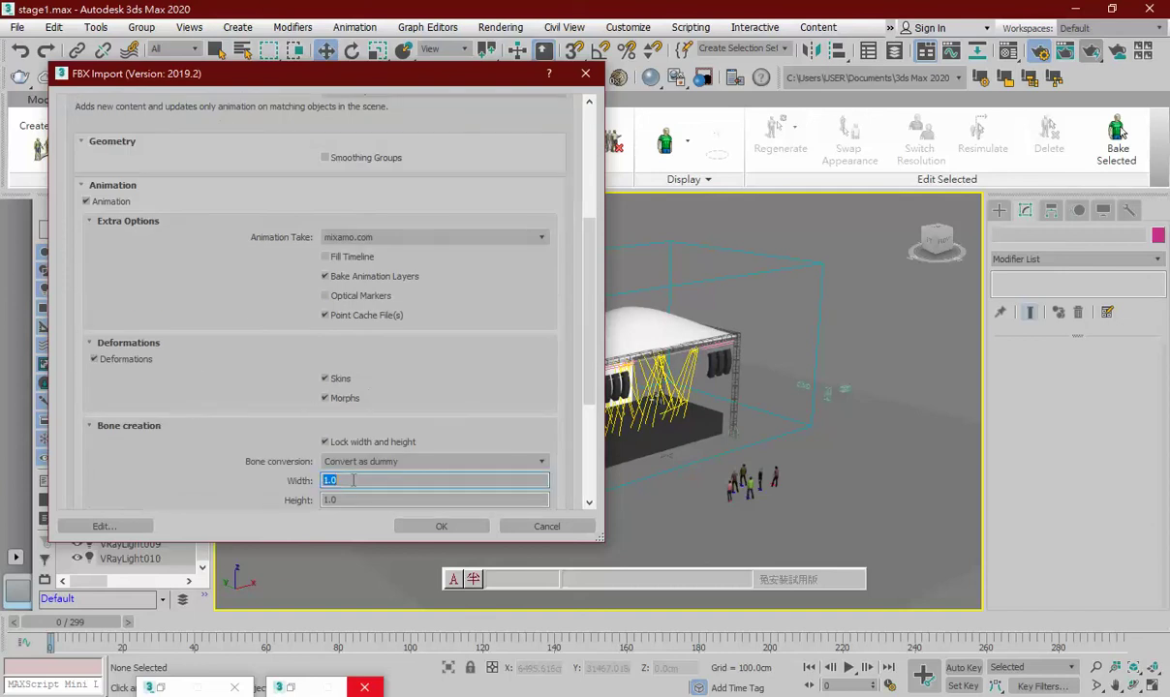
pyautogui.scroll(-2, 353, 480)
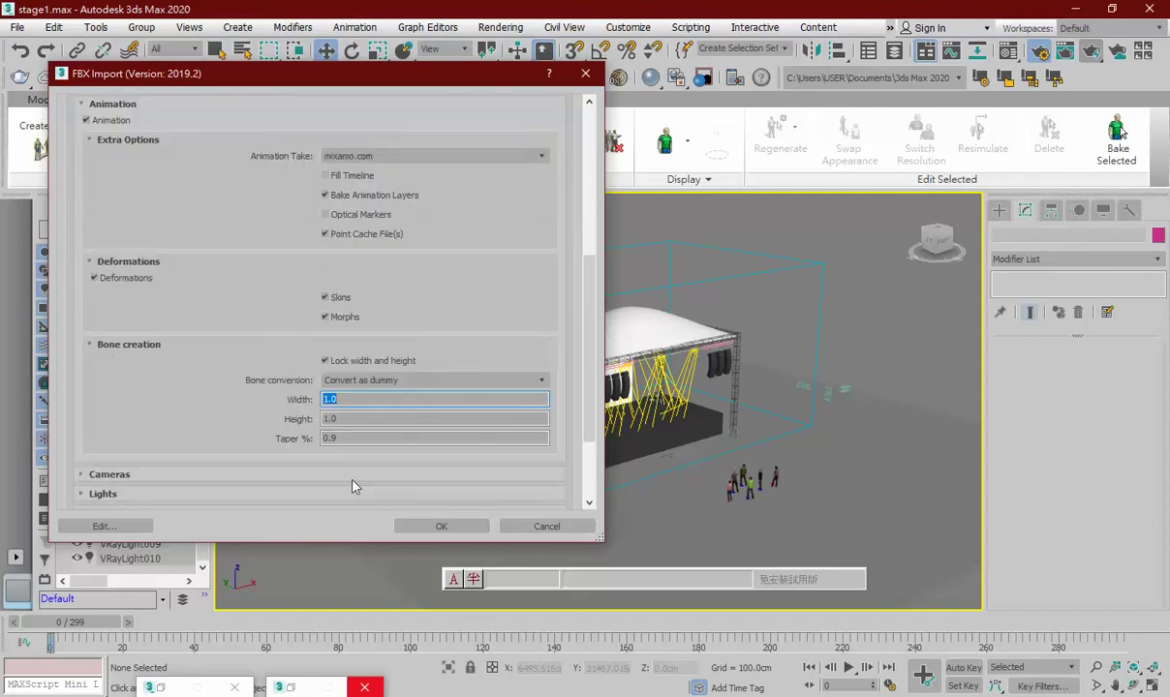
pyautogui.doubleClick(353, 418)
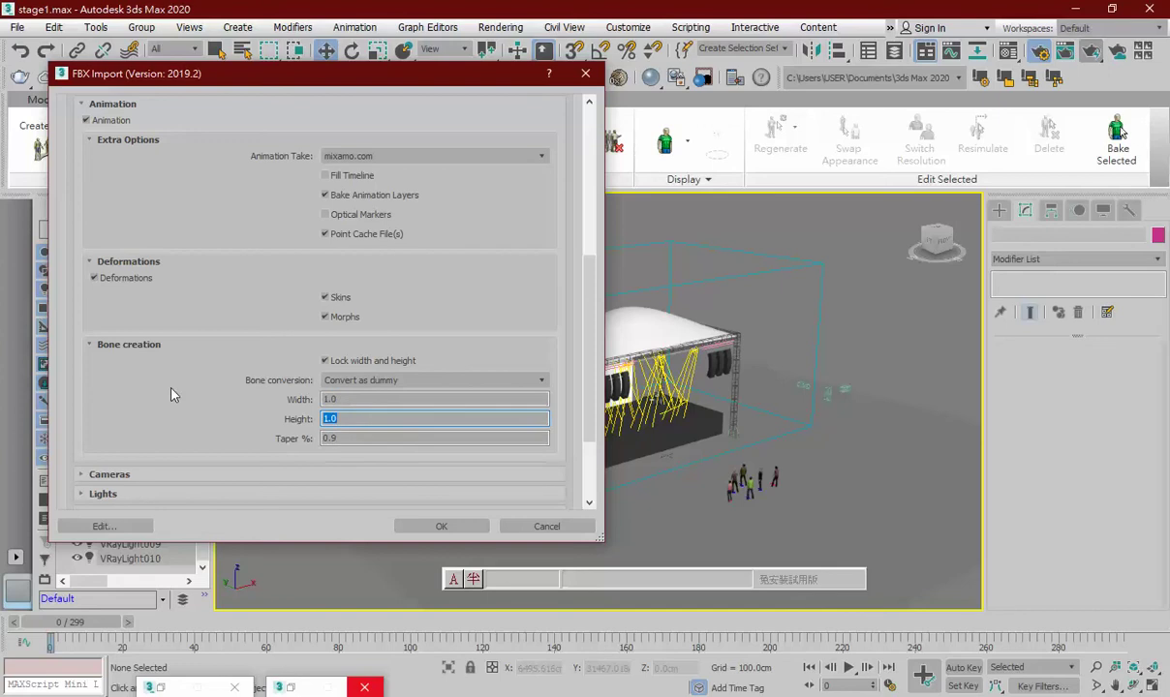
# Confirm importing Singing.fbx with Add and update animation, Animation, Skins and Morphs included
pyautogui.scroll(2, 197, 375)
pyautogui.scroll(2, 196, 375)
pyautogui.scroll(-2, 196, 375)
pyautogui.scroll(2, 196, 375)
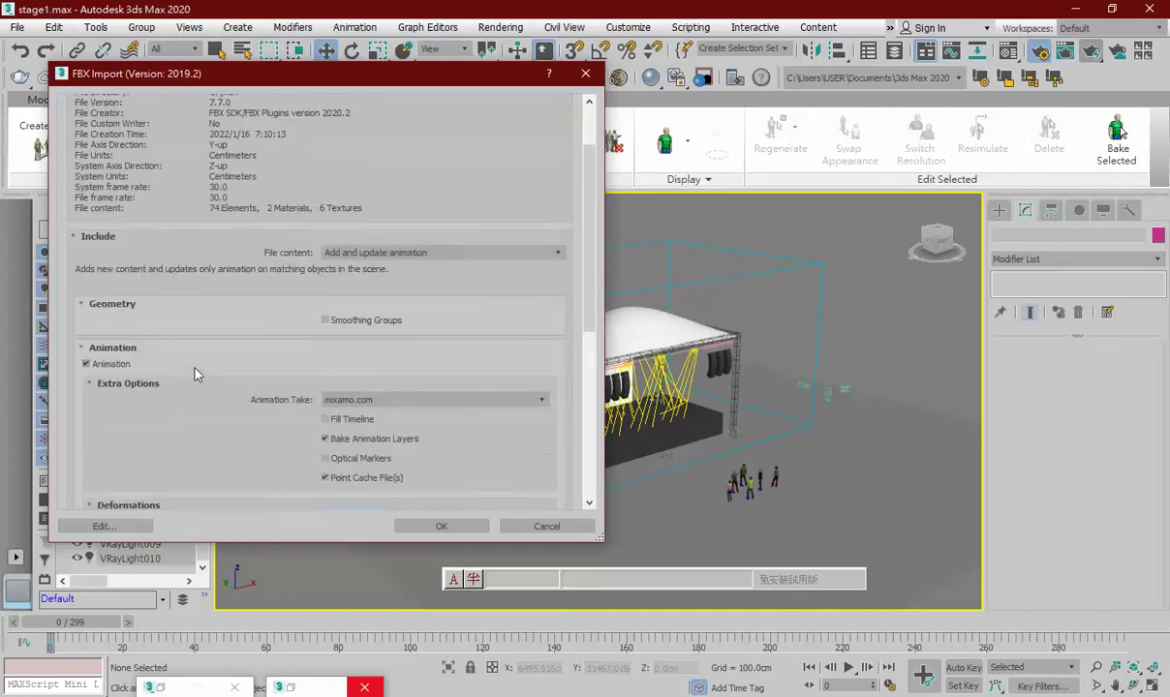
pyautogui.scroll(2, 196, 375)
pyautogui.scroll(2, 197, 375)
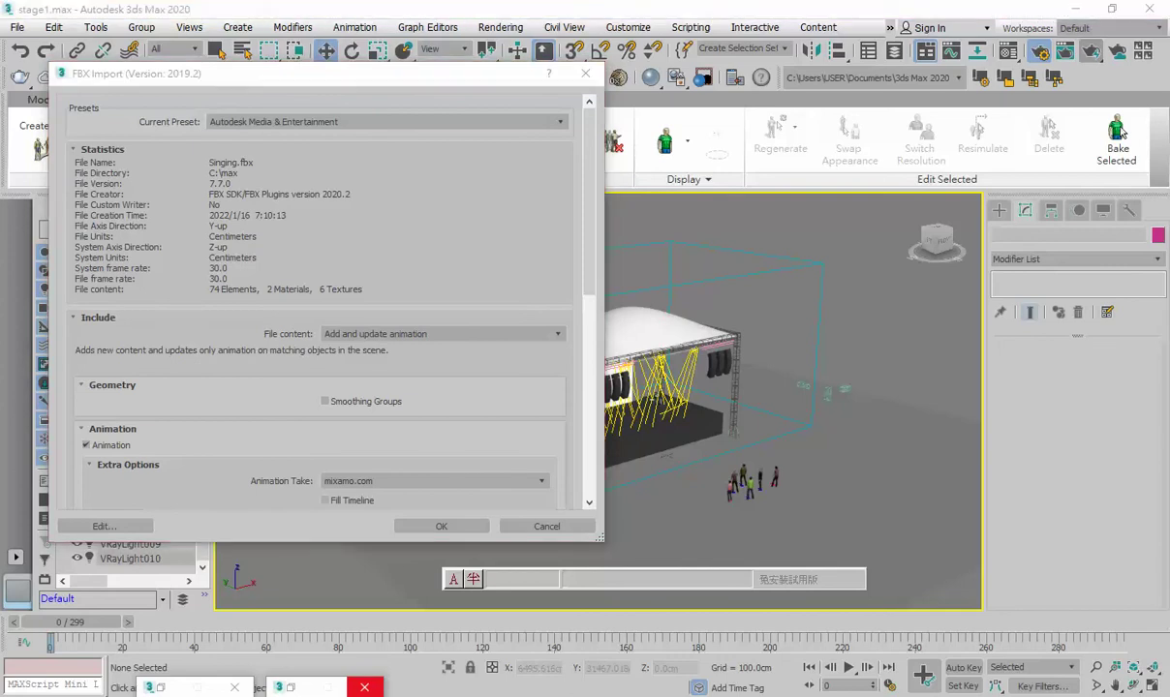
pyautogui.hotkey('alt', 'Tab')
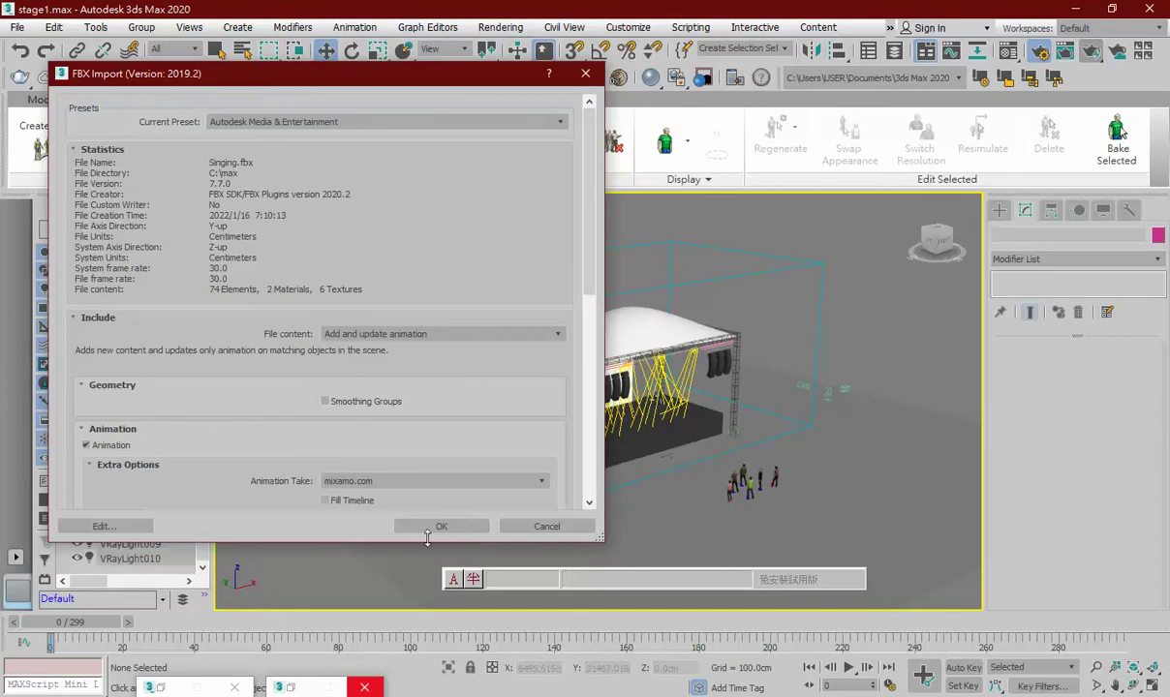
pyautogui.click(459, 528)
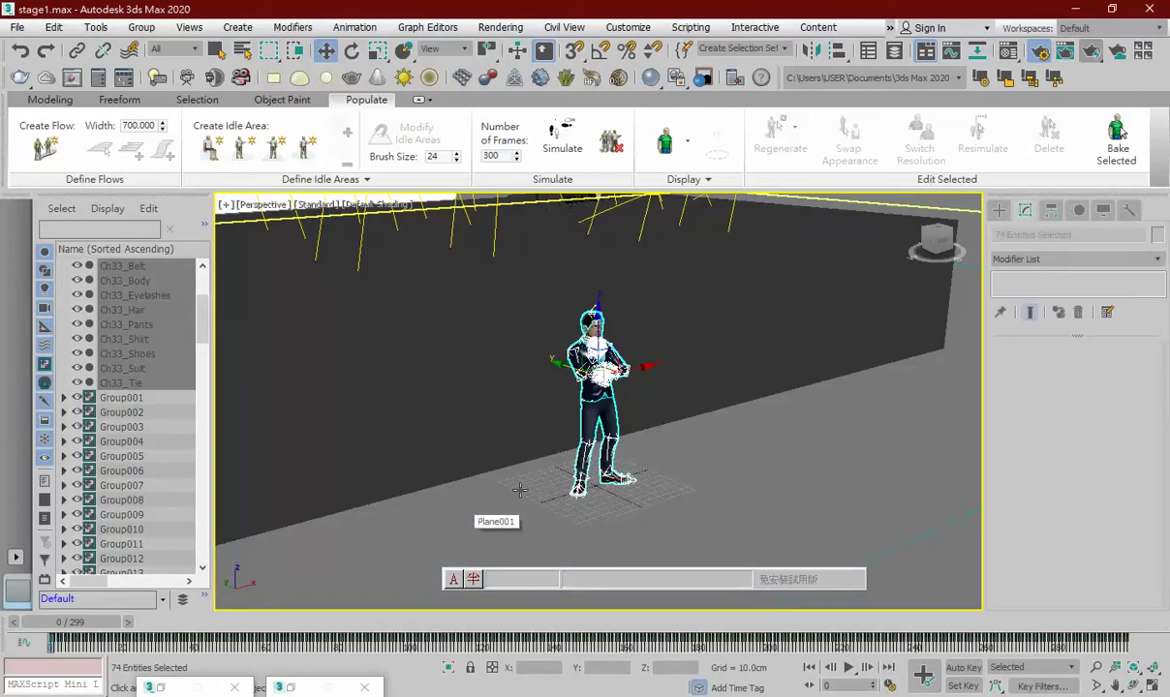
# Zoom onto the imported Ch33 singer and scrub to frame 71 to check its motion
pyautogui.scroll(-3, 520, 489)
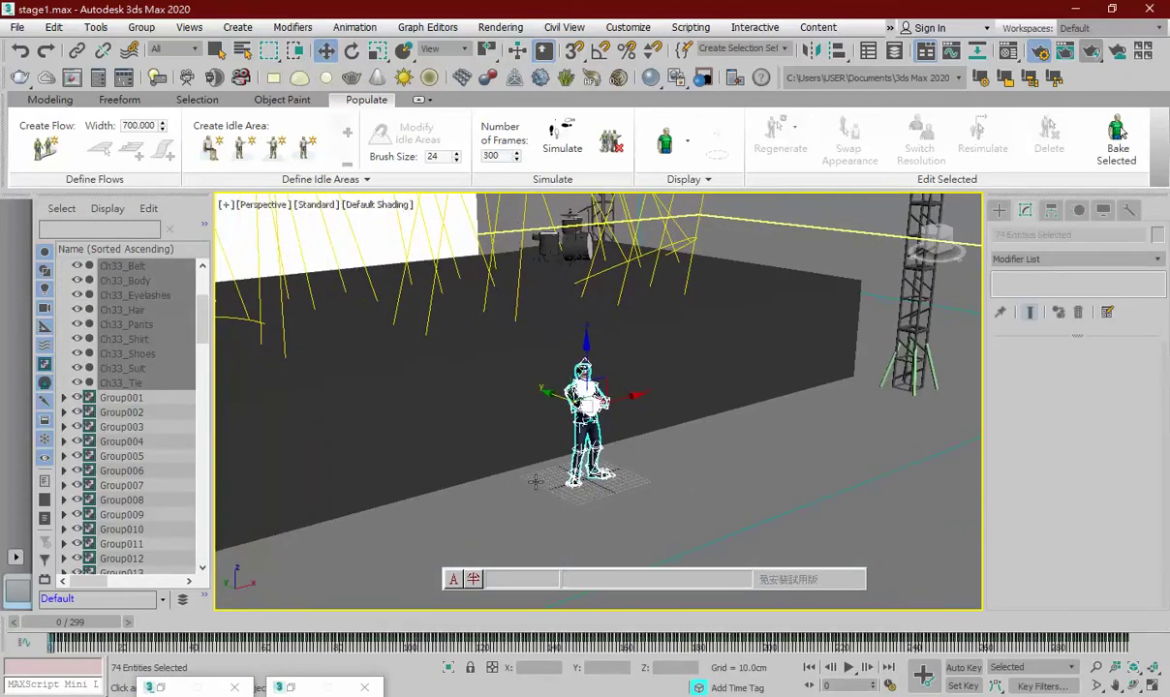
pyautogui.scroll(3, 520, 489)
pyautogui.scroll(2, 542, 494)
pyautogui.scroll(2, 564, 505)
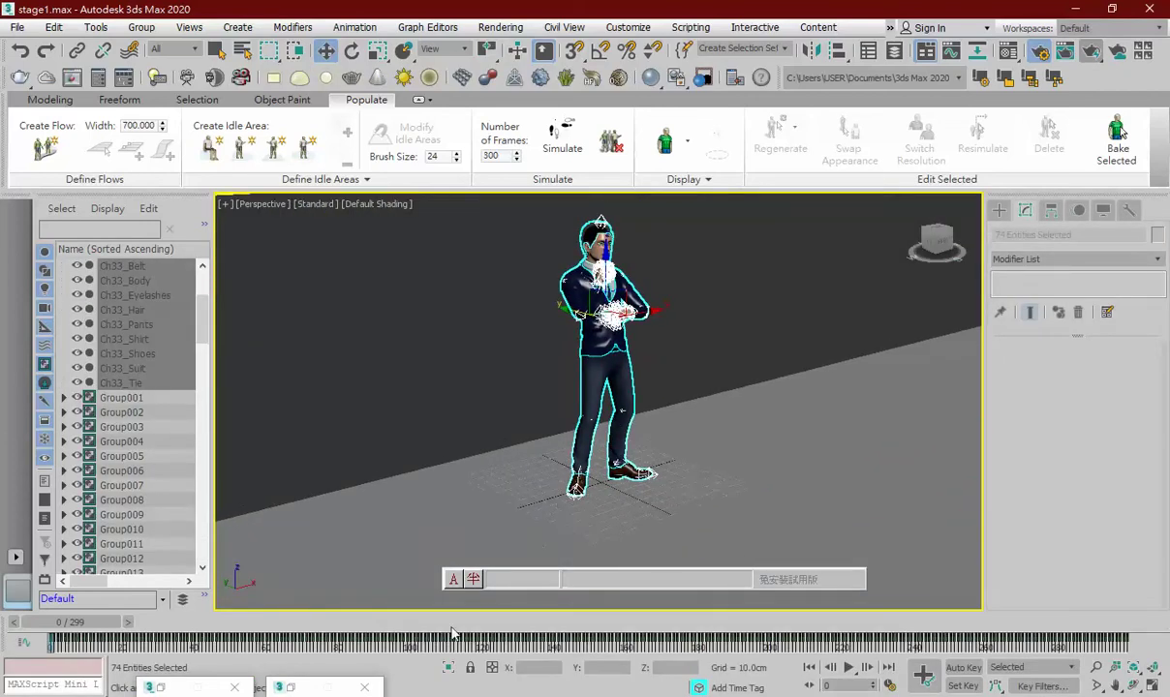
pyautogui.moveTo(104, 635)
pyautogui.mouseDown()
pyautogui.moveTo(409, 658)
pyautogui.moveTo(351, 659)
pyautogui.mouseUp()
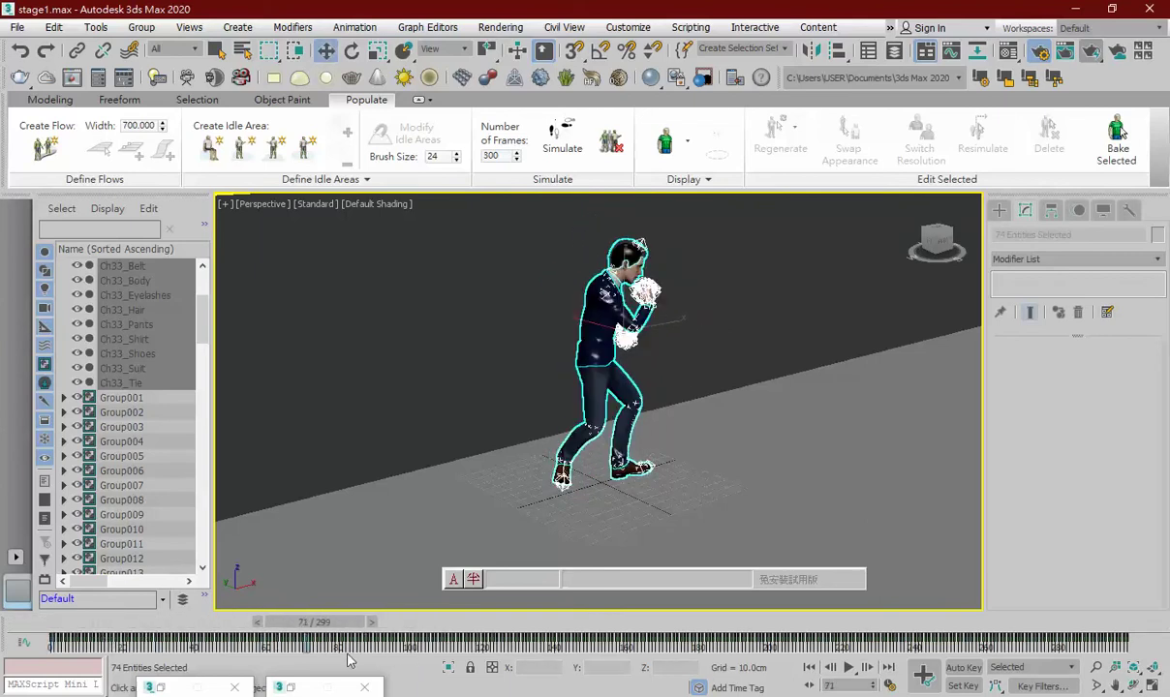
# Group all imported Ch33 parts as Group022, then switch to the Front view
pyautogui.click(143, 31)
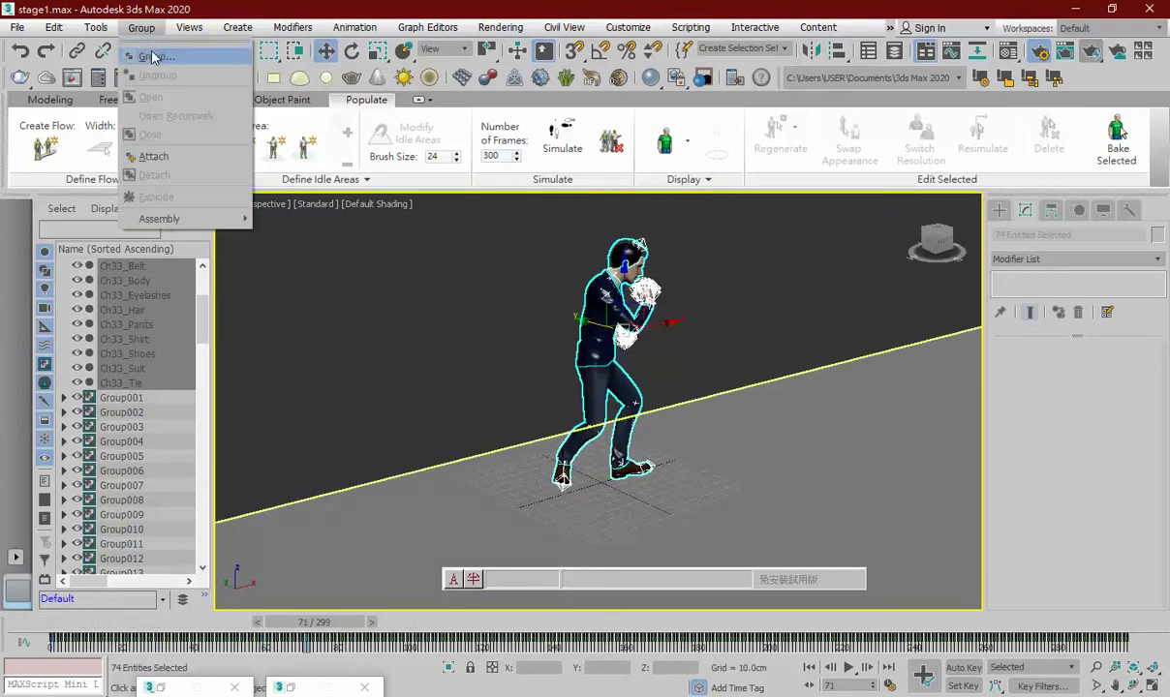
pyautogui.click(152, 58)
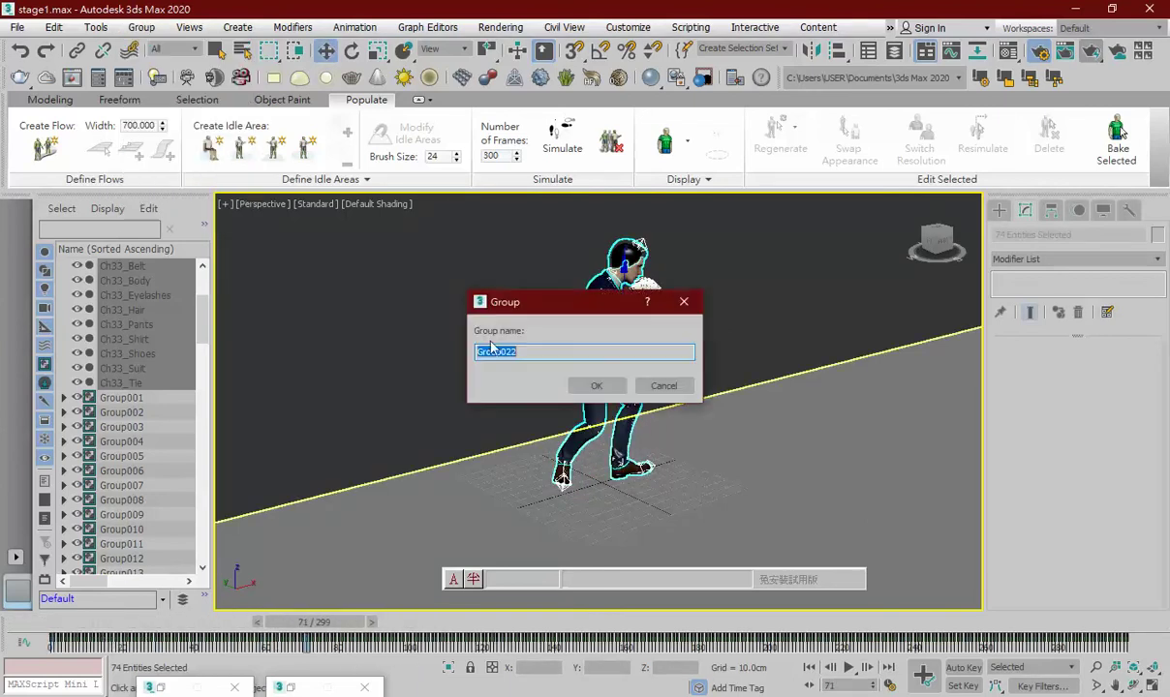
pyautogui.click(600, 390)
pyautogui.moveTo(600, 391); pyautogui.dragTo(592, 390)
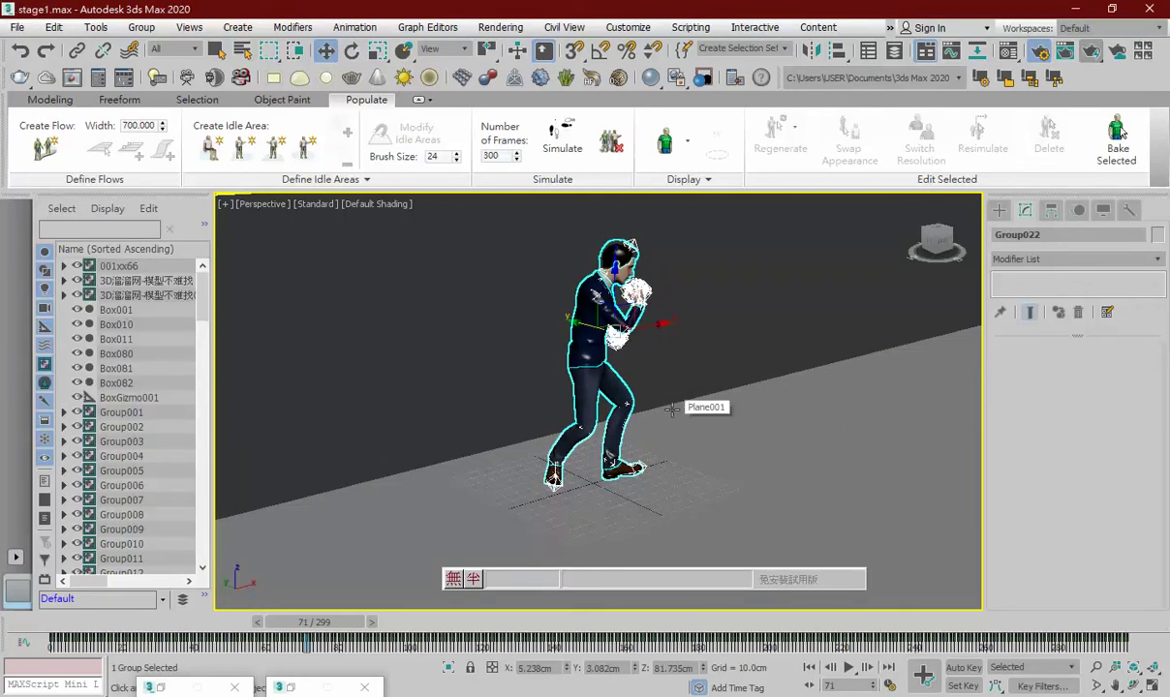
pyautogui.press('f')
pyautogui.scroll(-3, 673, 410)
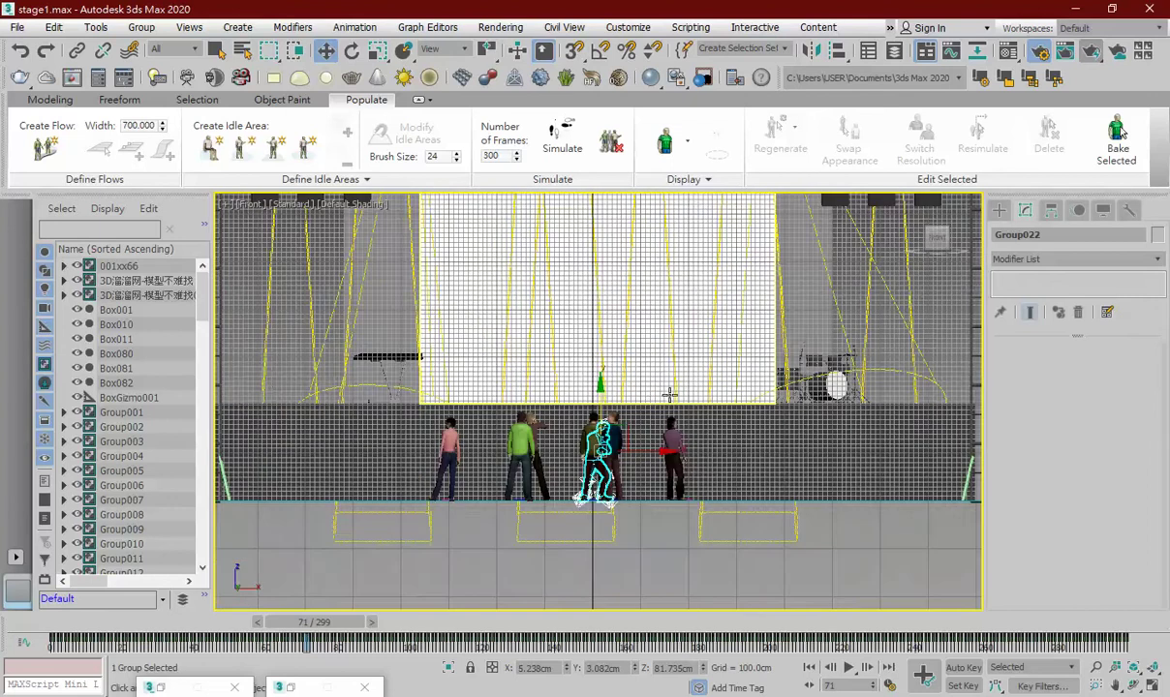
# Scrub the timeline forward and back to frame 123
pyautogui.scroll(4, 635, 426)
pyautogui.moveTo(349, 625); pyautogui.dragTo(707, 671)
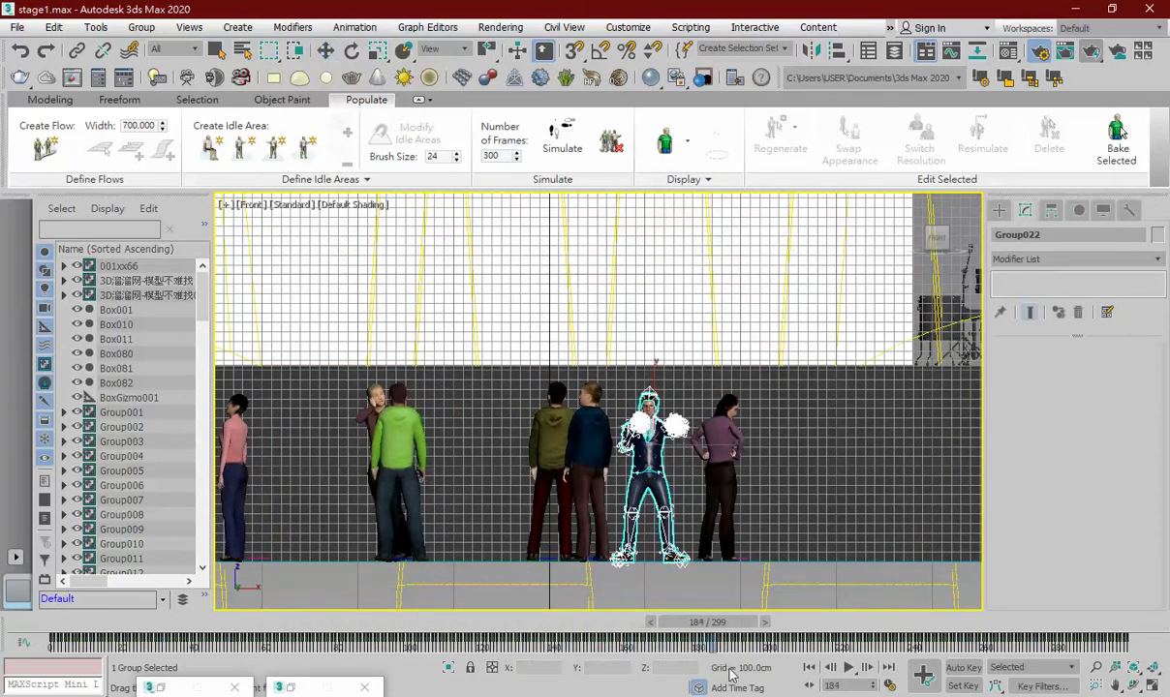
pyautogui.moveTo(678, 622); pyautogui.dragTo(496, 622)
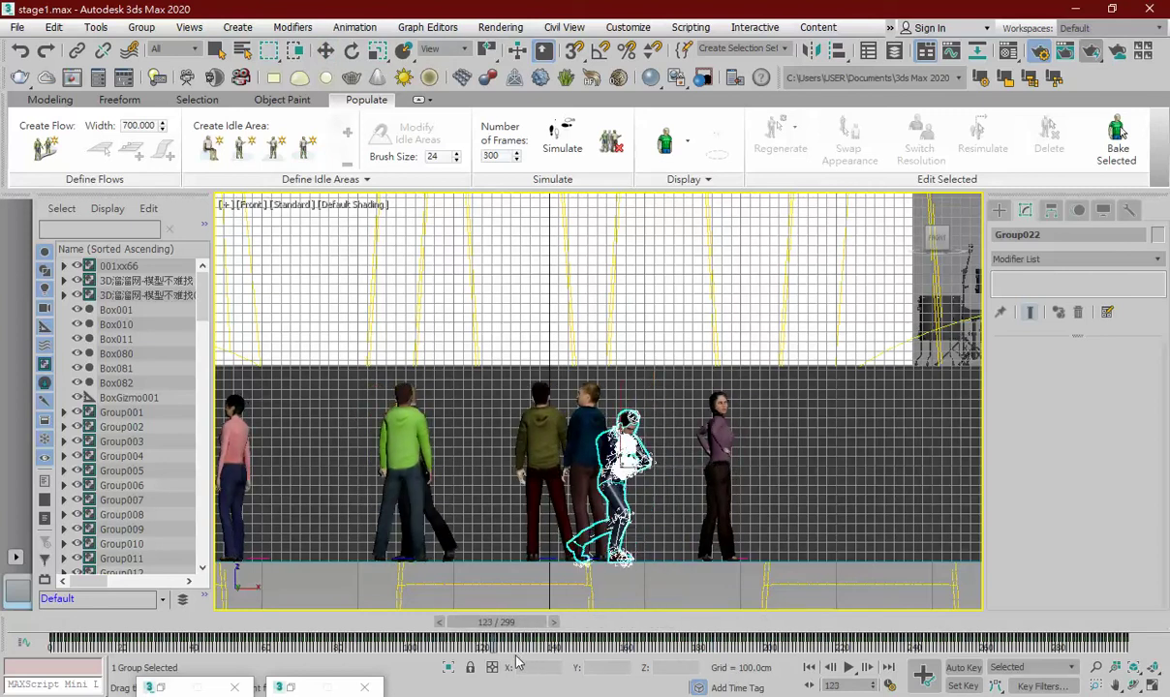
# Move Group022 up onto the stage platform using the Front and Top views
pyautogui.press('w')
pyautogui.scroll(-2, 571, 416)
pyautogui.scroll(-2, 324, 558)
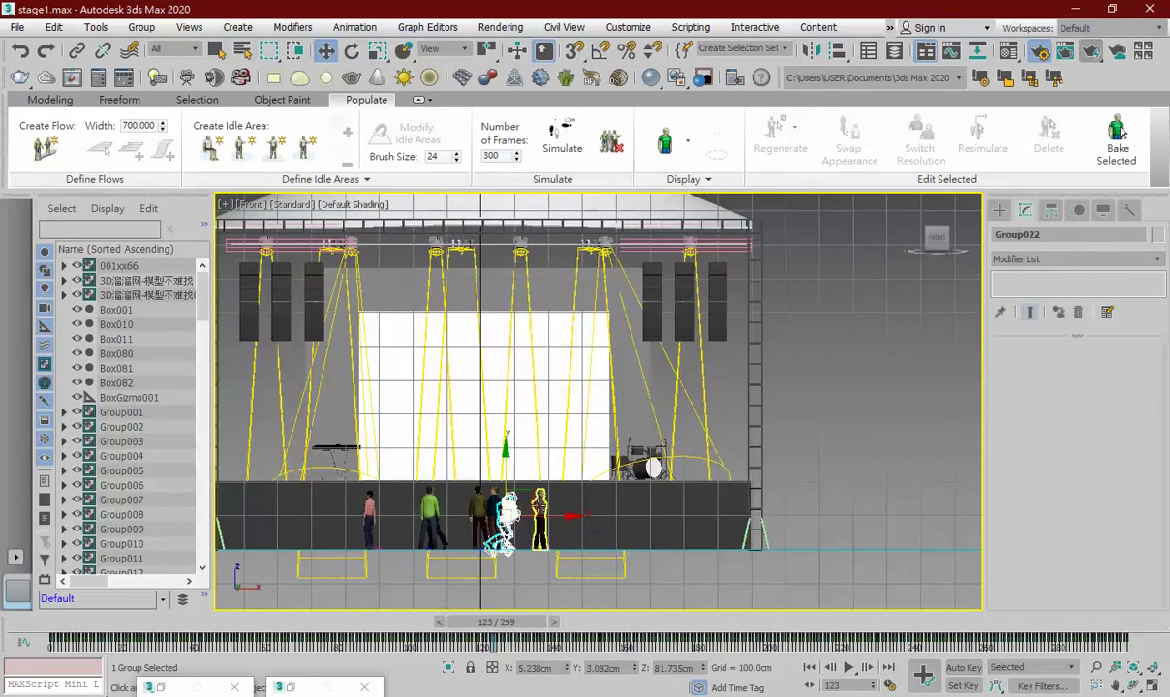
pyautogui.moveTo(534, 500); pyautogui.dragTo(506, 405)
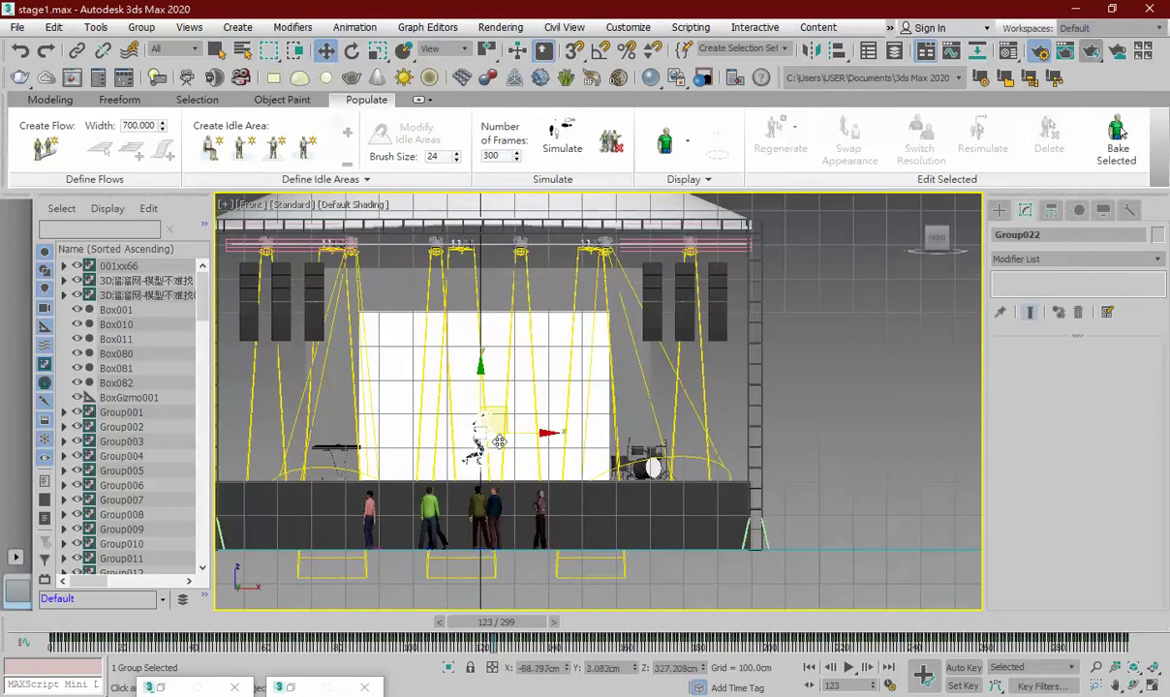
pyautogui.scroll(3, 499, 441)
pyautogui.moveTo(498, 441); pyautogui.dragTo(523, 409, button='middle')
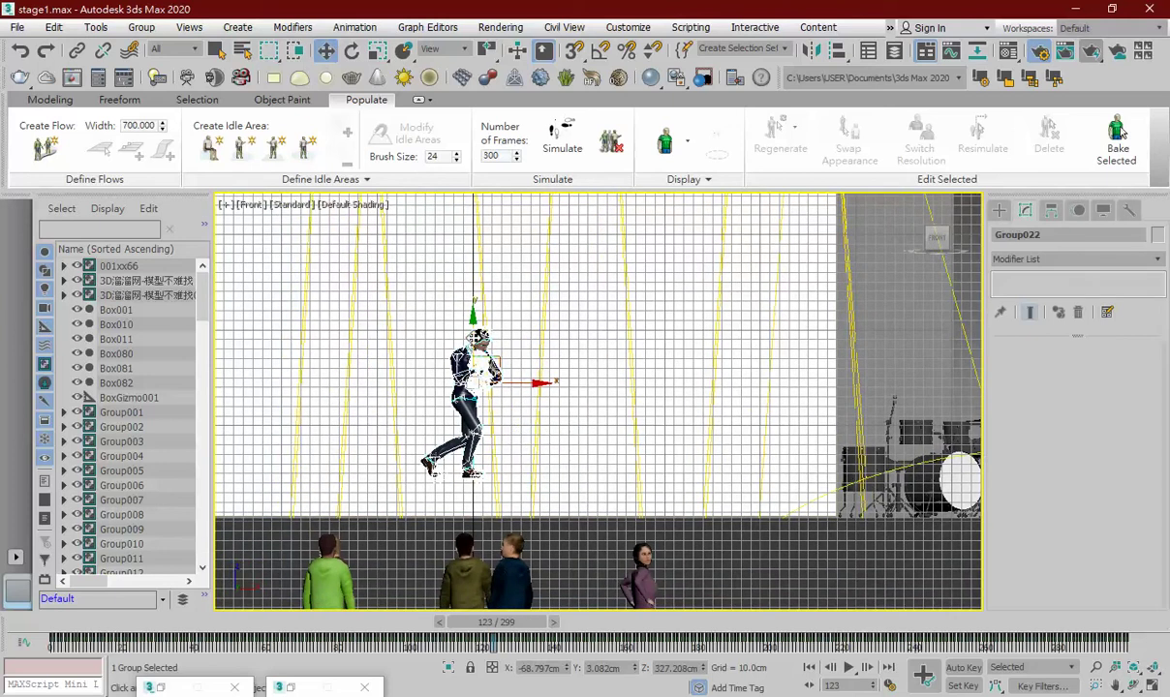
pyautogui.moveTo(473, 329); pyautogui.dragTo(473, 364)
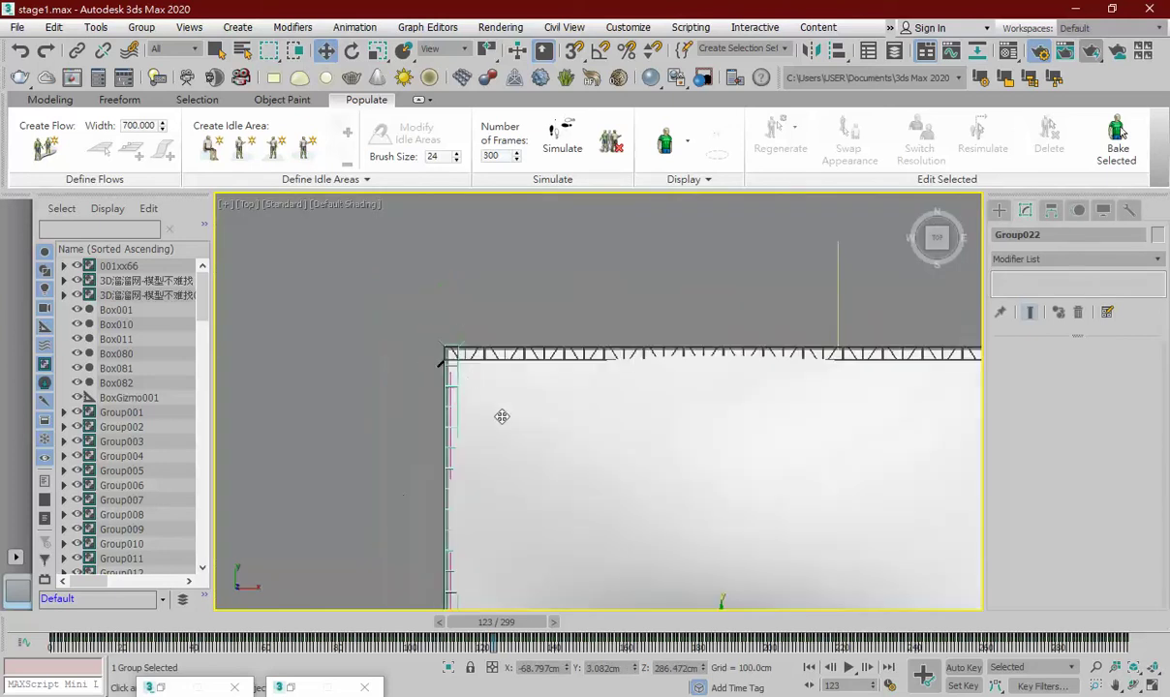
pyautogui.press('t')
pyautogui.moveTo(541, 480); pyautogui.dragTo(547, 331)
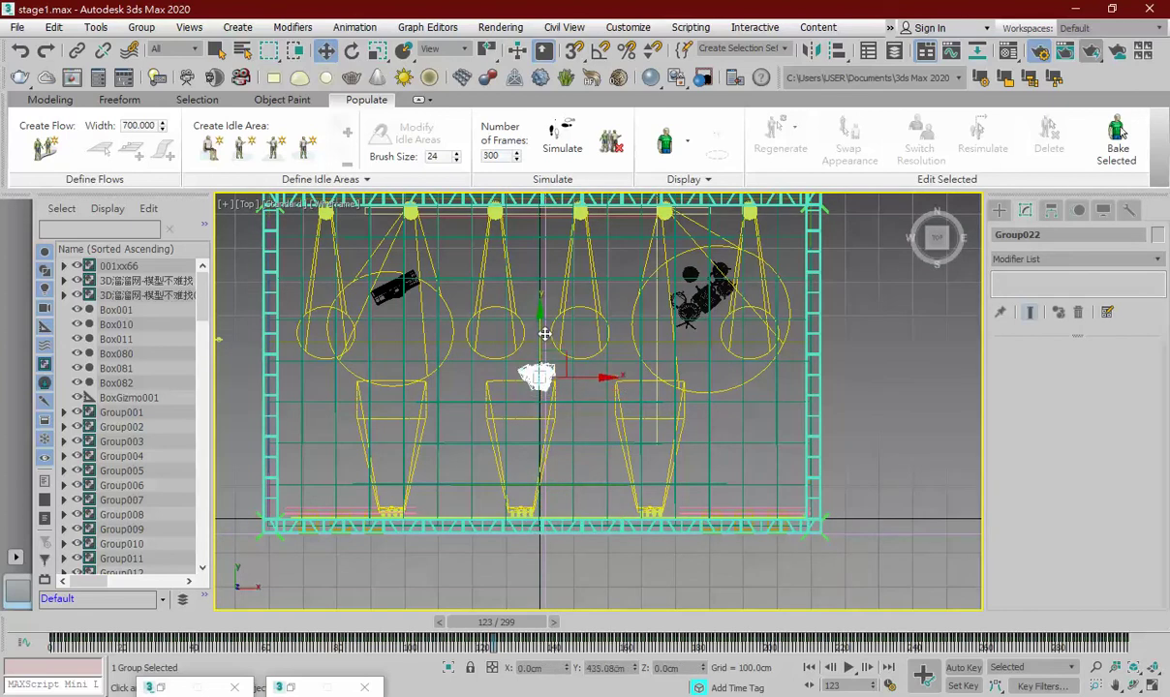
pyautogui.press('p')
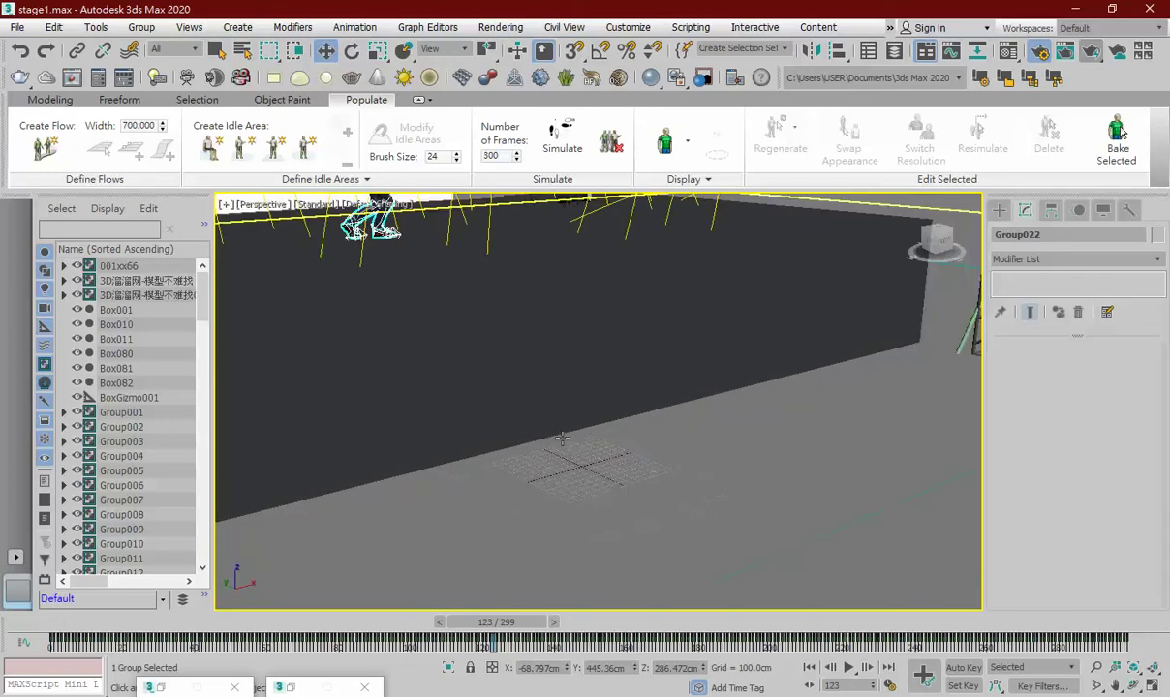
pyautogui.press('z')
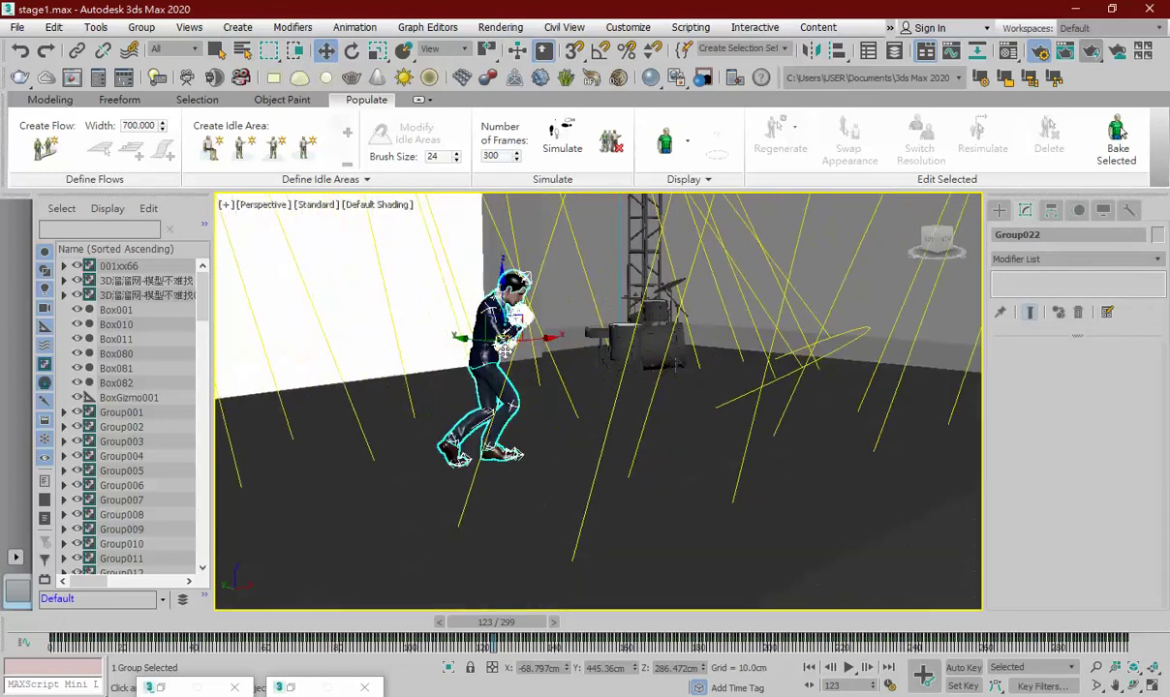
# Scale the singer up slightly and raise it so its feet rest on the stage
pyautogui.click(377, 52)
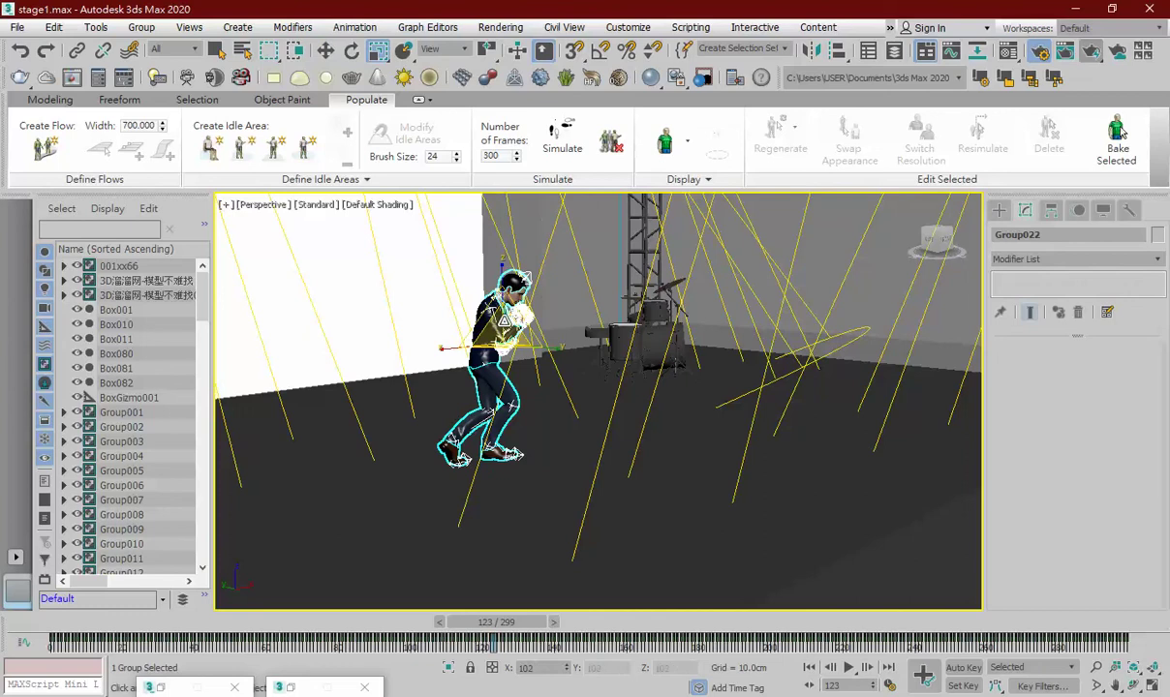
pyautogui.moveTo(502, 325); pyautogui.dragTo(510, 313)
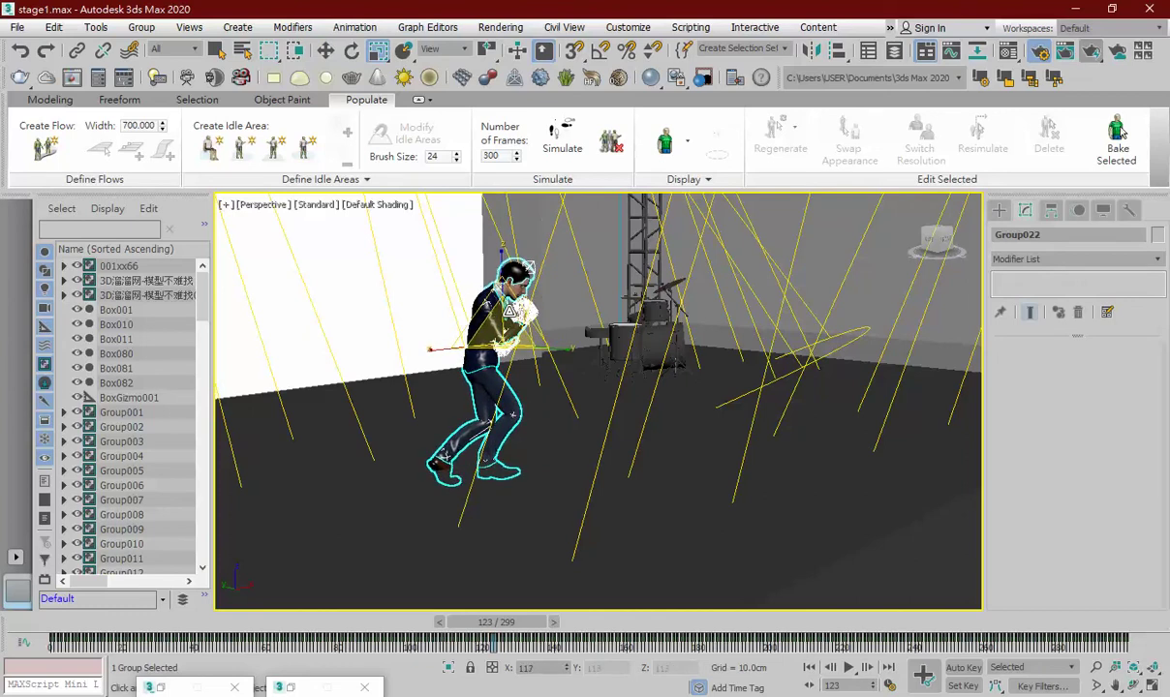
pyautogui.press('f')
pyautogui.scroll(-3, 515, 341)
pyautogui.scroll(-2, 523, 378)
pyautogui.scroll(3, 553, 408)
pyautogui.scroll(2, 562, 410)
pyautogui.scroll(2, 576, 415)
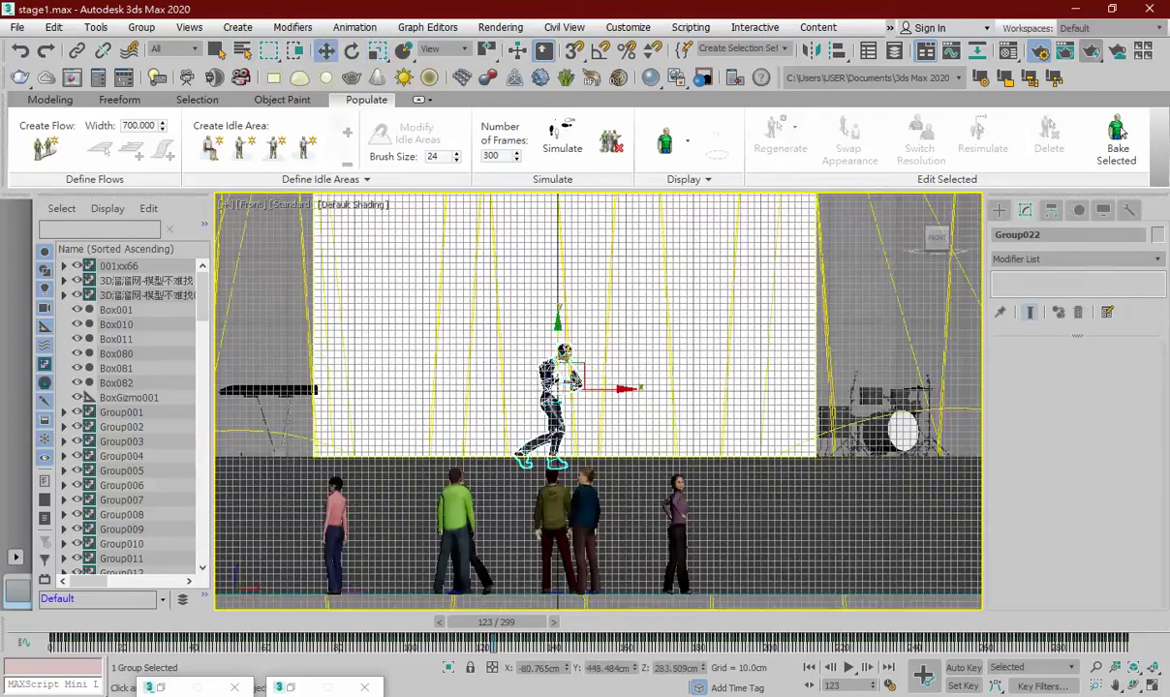
pyautogui.moveTo(557, 345); pyautogui.dragTo(561, 330)
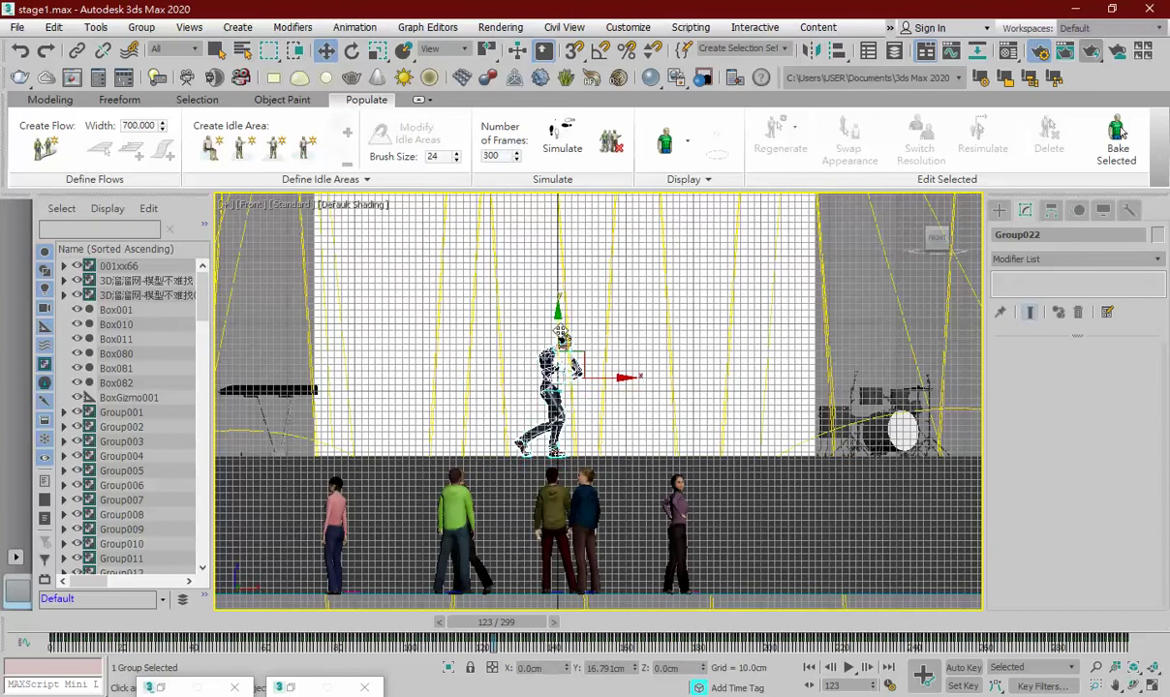
pyautogui.scroll(-2, 561, 330)
# Select Box081 and orbit the perspective view to a good render angle
pyautogui.click(772, 336)
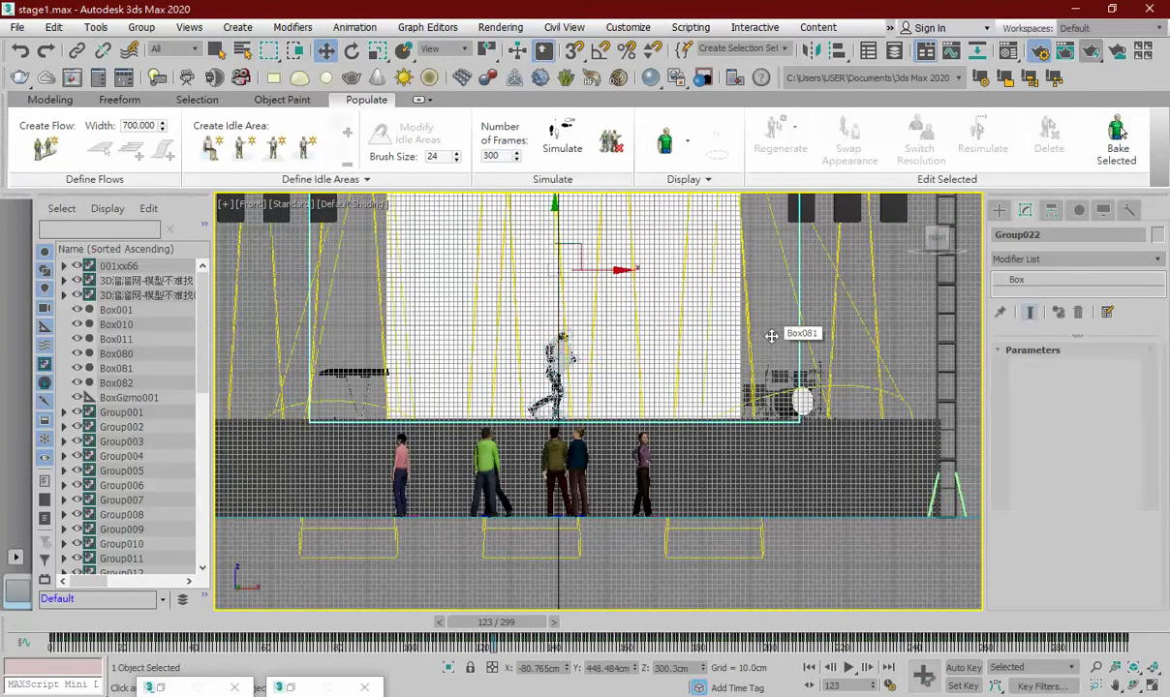
pyautogui.press('p')
pyautogui.keyDown('alt'); pyautogui.moveTo(772, 336); pyautogui.dragTo(715, 438, button='middle'); pyautogui.keyUp('alt')
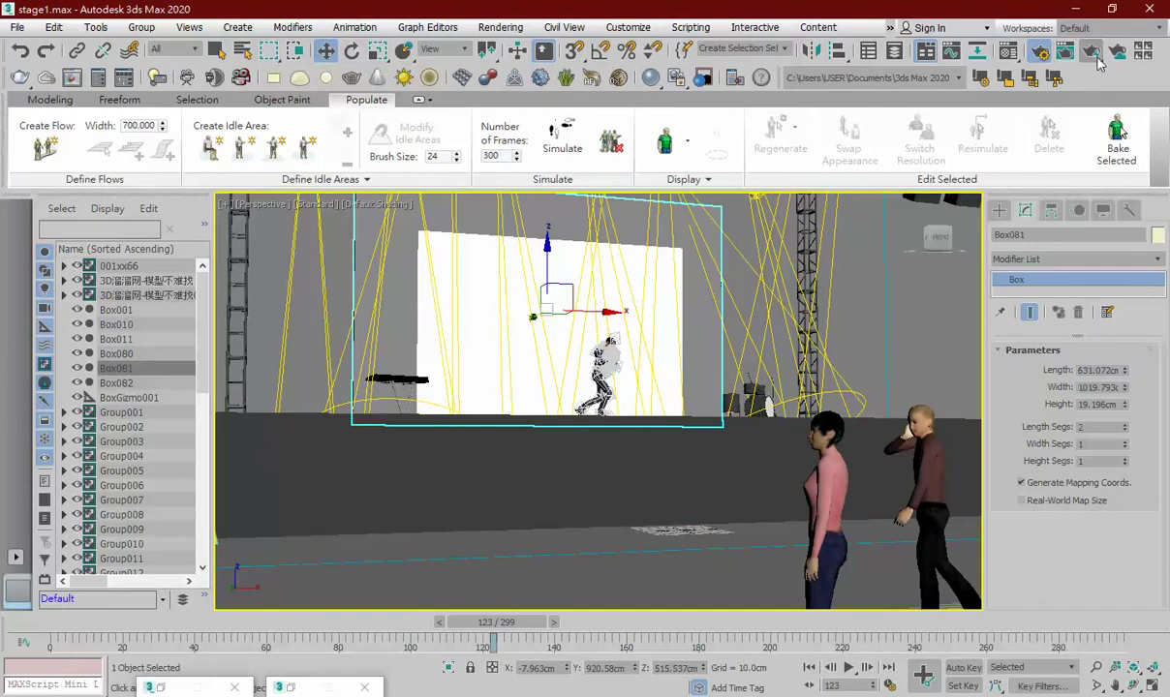
# Render the perspective view at frame 123 with V-Ray Render Production
pyautogui.click(1040, 51)
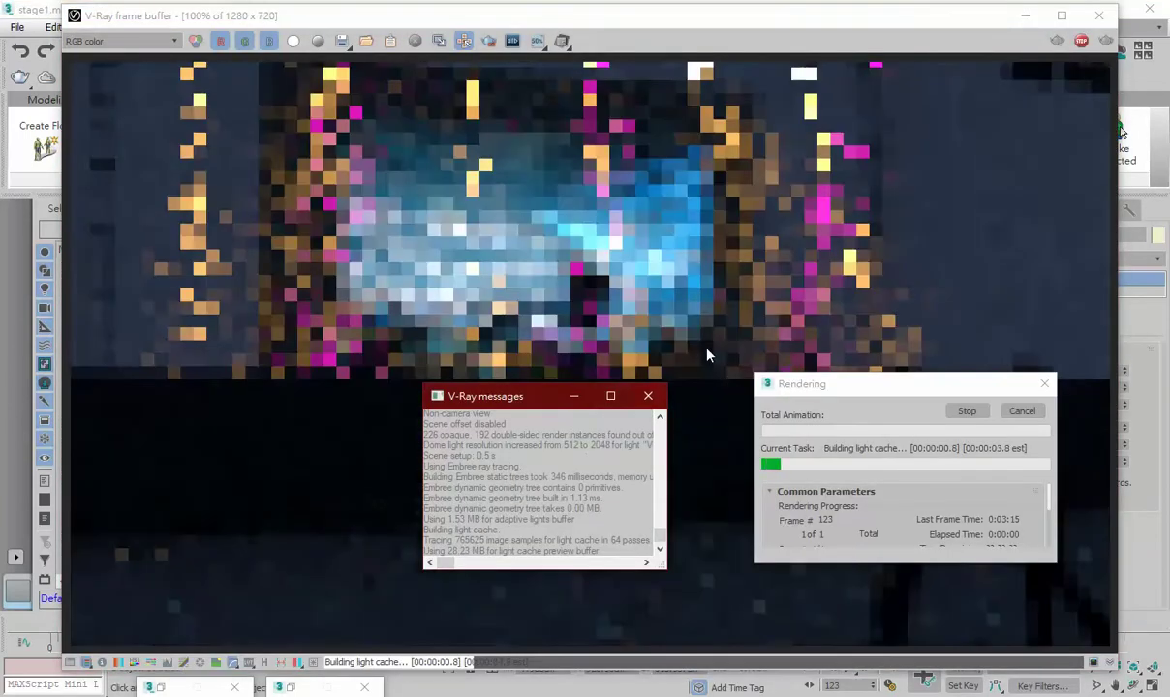
# Bring the V-Ray frame buffer and Render Setup windows forward while the 1280×720 render fills in
pyautogui.click(612, 312)
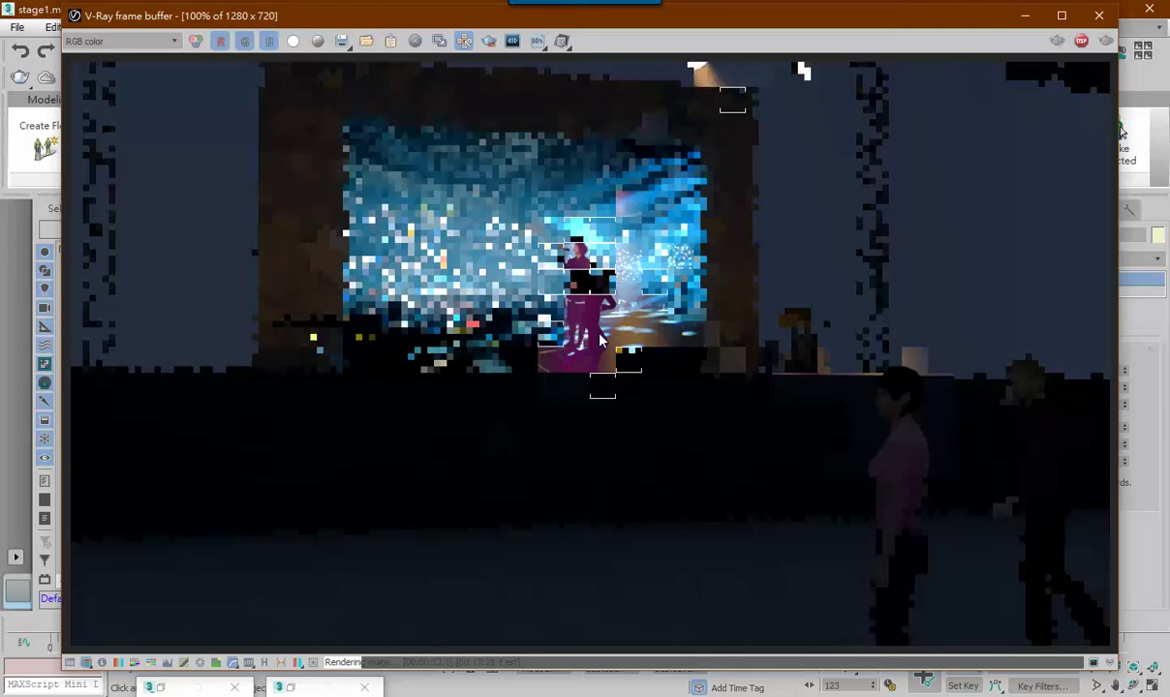
pyautogui.scroll(2, 599, 345)
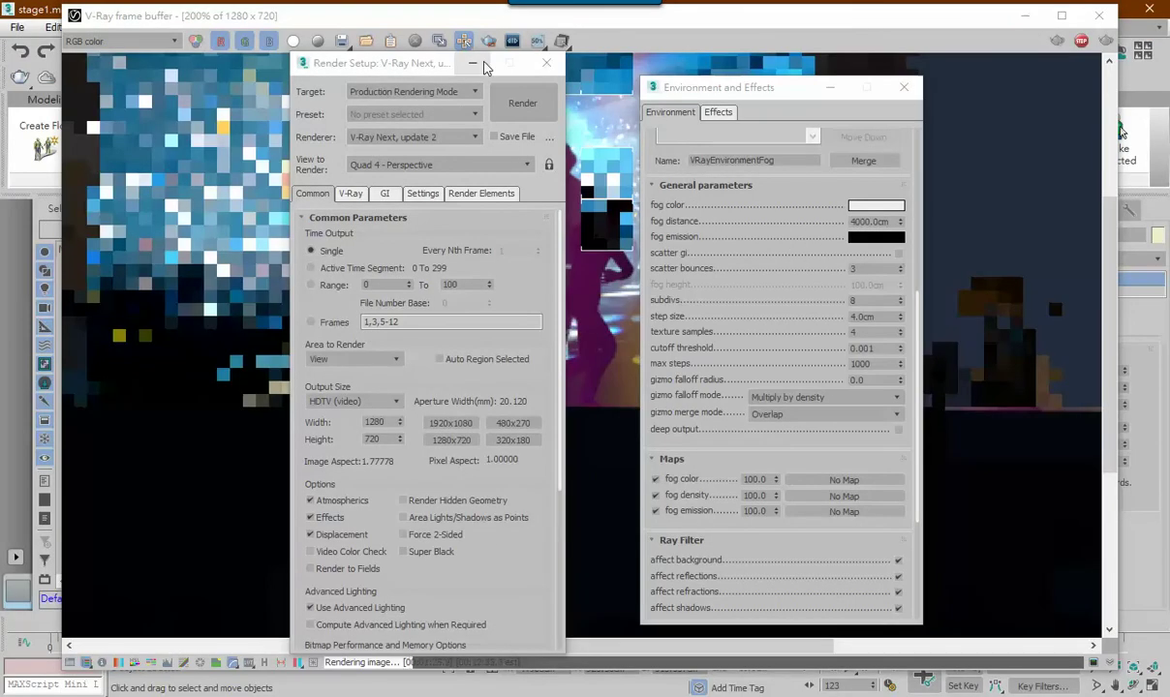
pyautogui.click(456, 57)
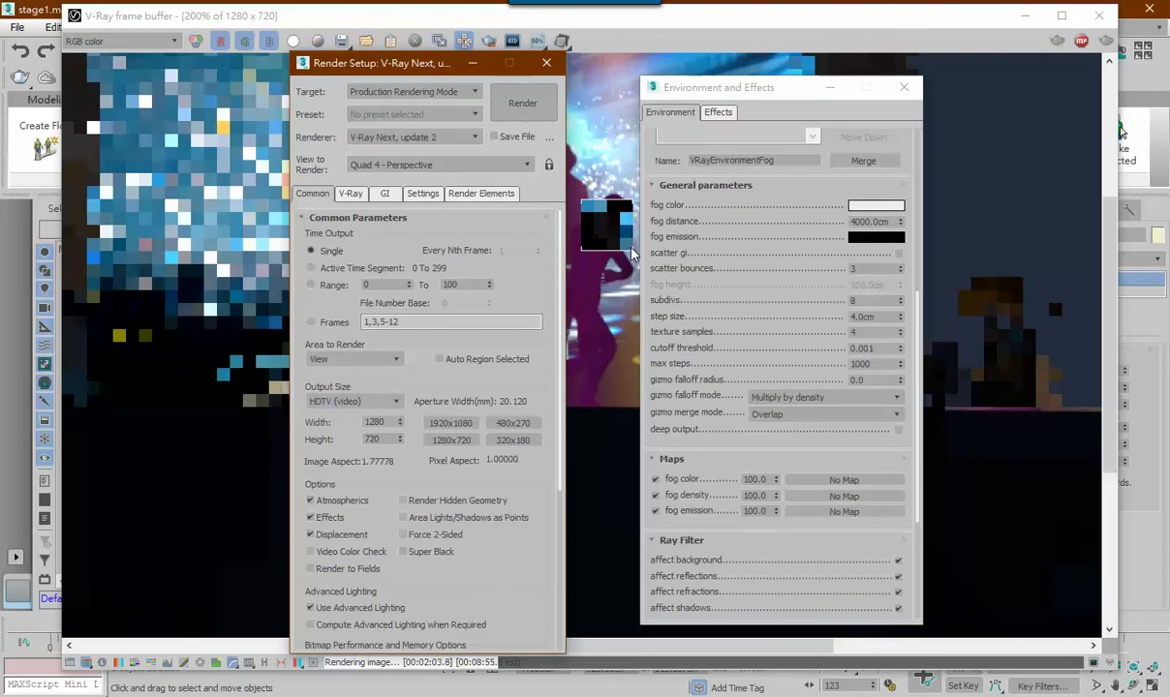
# Inspect the in-progress singer render at 100% in the V-Ray frame buffer, then close it
pyautogui.click(632, 253)
pyautogui.scroll(-2, 659, 562)
pyautogui.scroll(1, 556, 405)
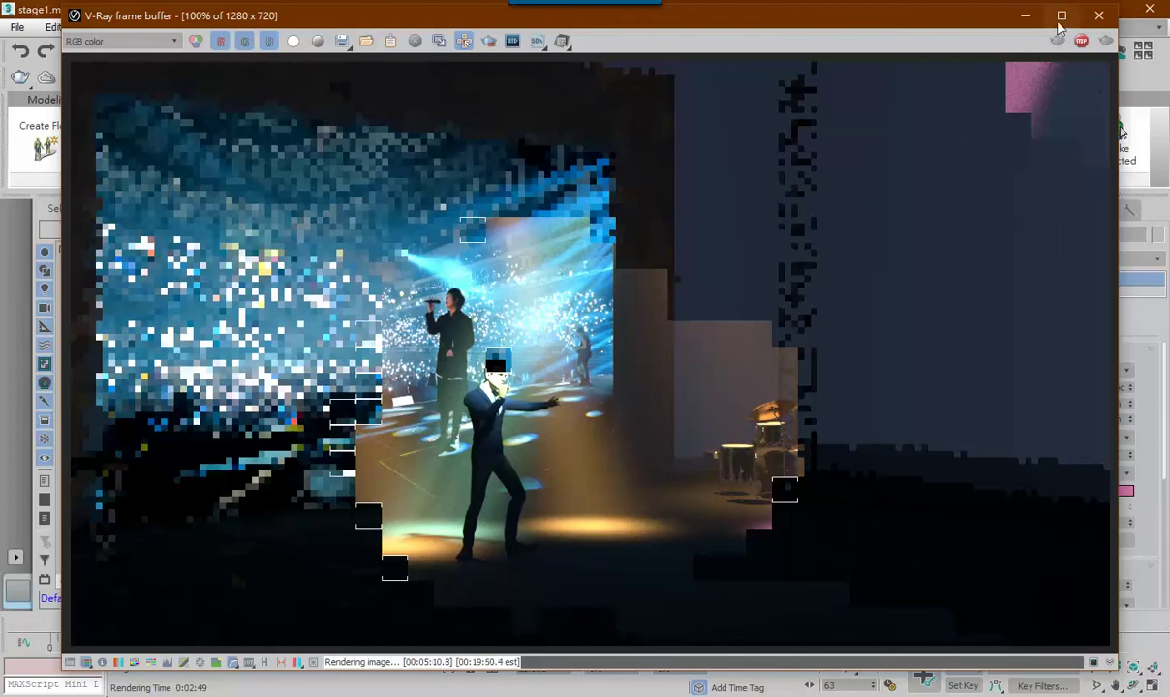
pyautogui.click(1098, 15)
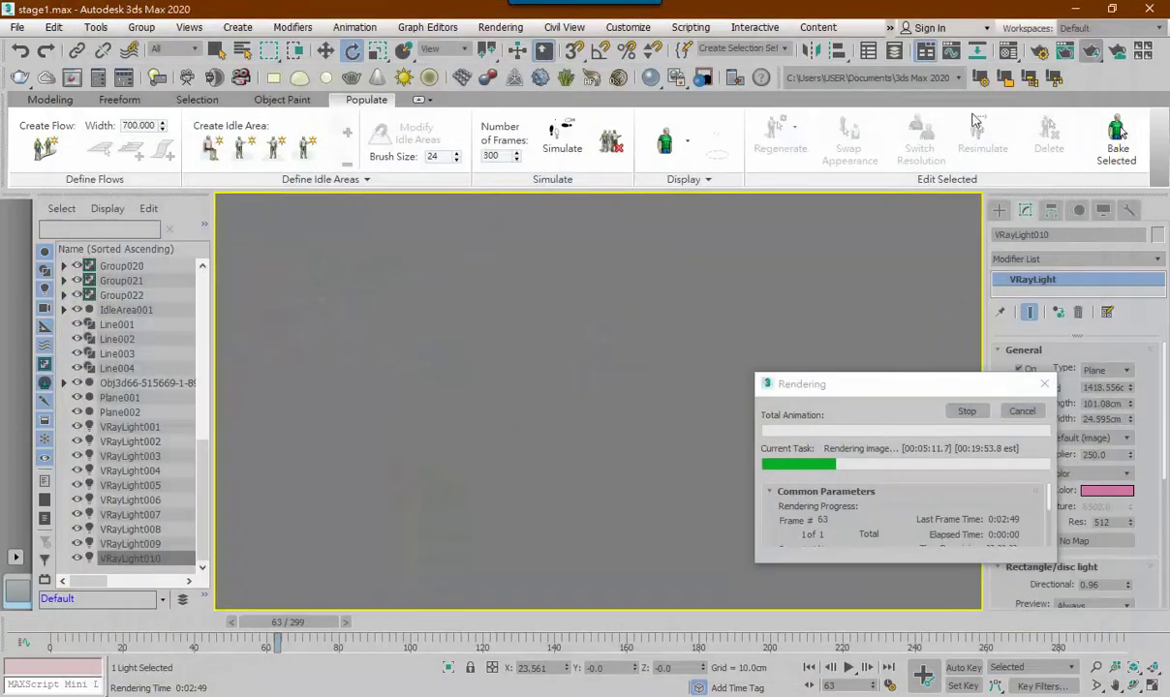
# Stop the render, dismiss the V-Ray messages window and reframe the stage view
pyautogui.click(969, 413)
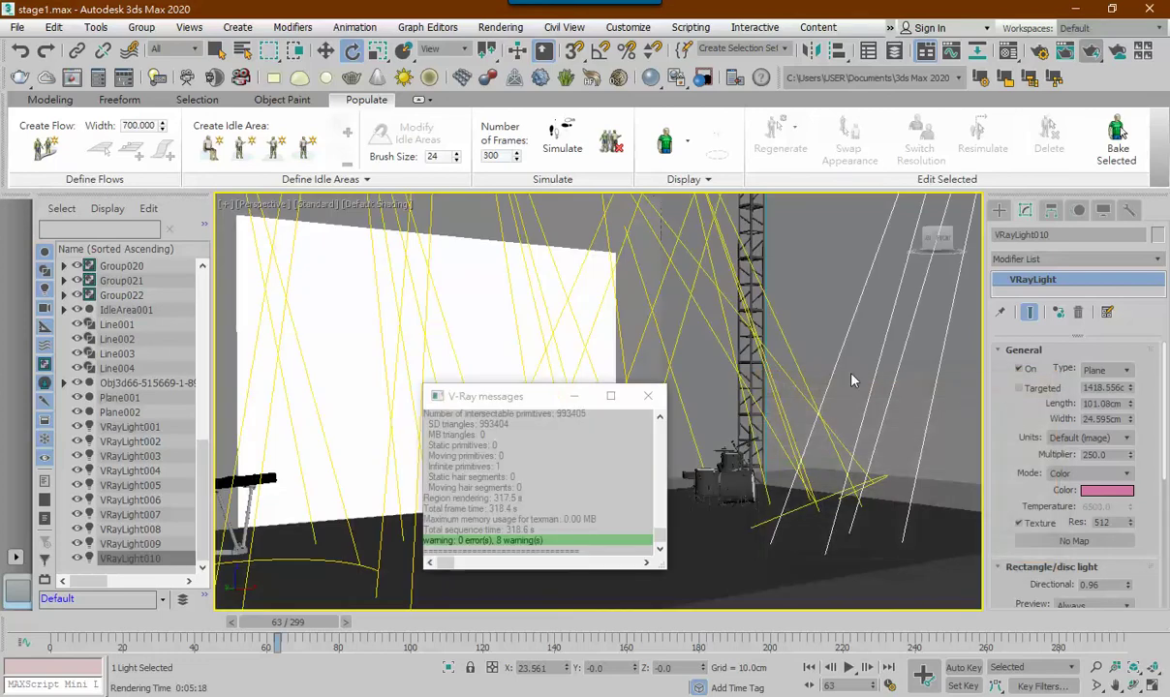
pyautogui.click(649, 396)
pyautogui.click(797, 333)
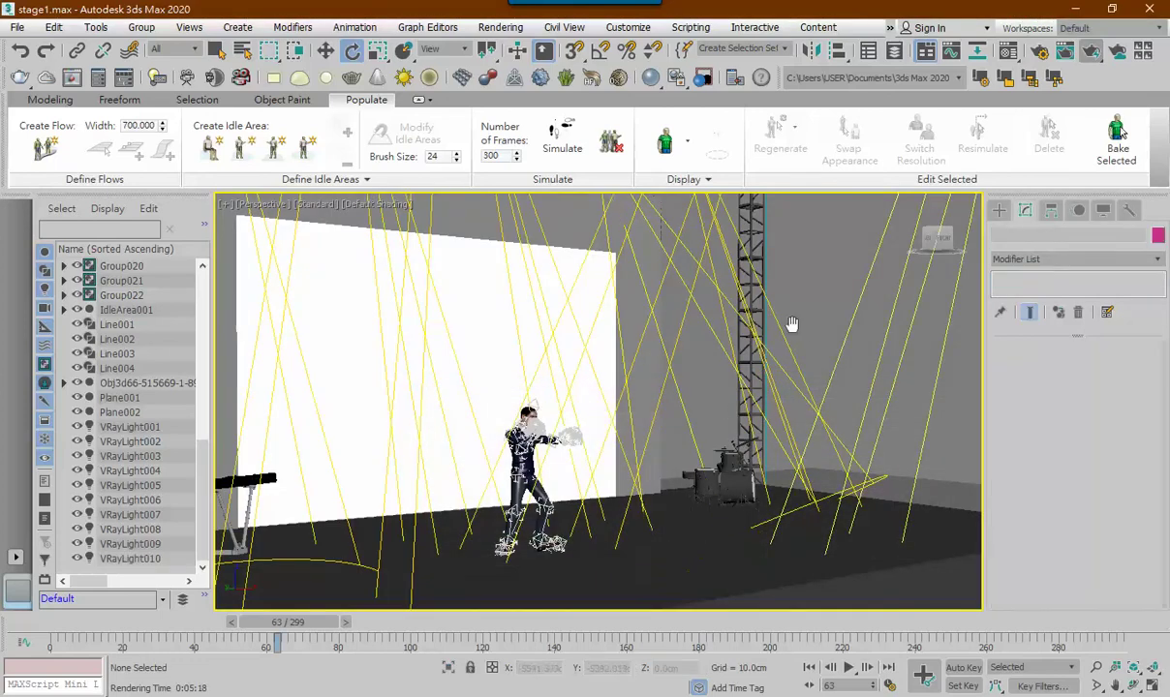
pyautogui.hotkey('shift', 'z')
pyautogui.hotkey('shift', 'z')
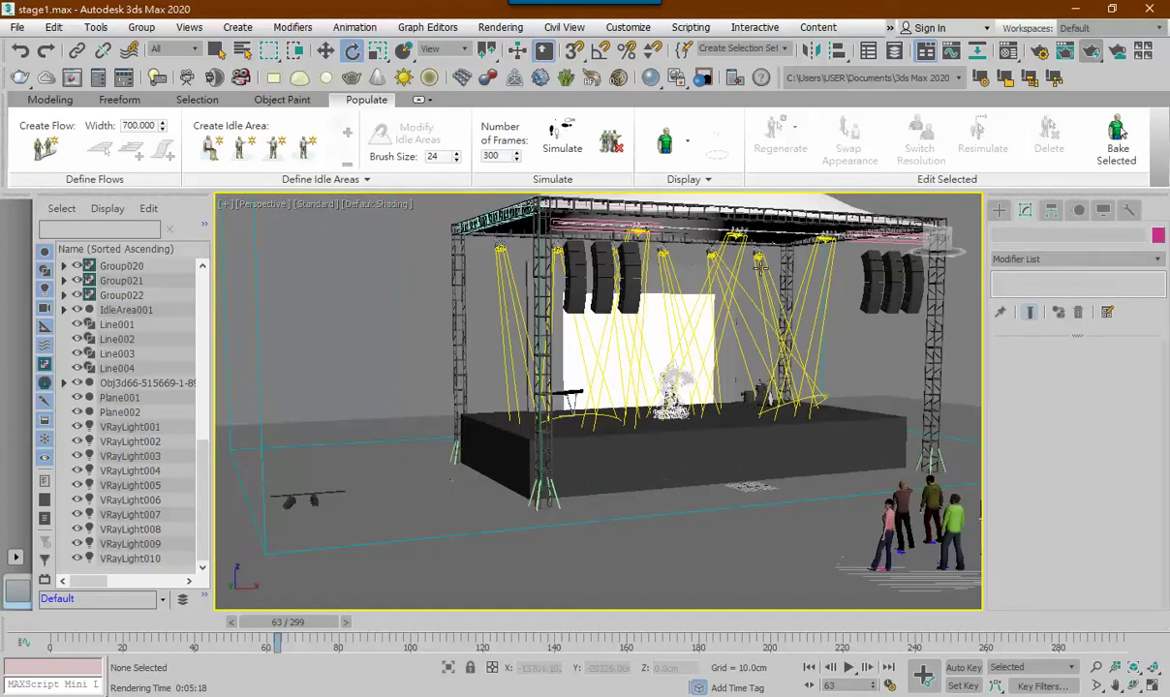
pyautogui.hotkey('shift', 'z')
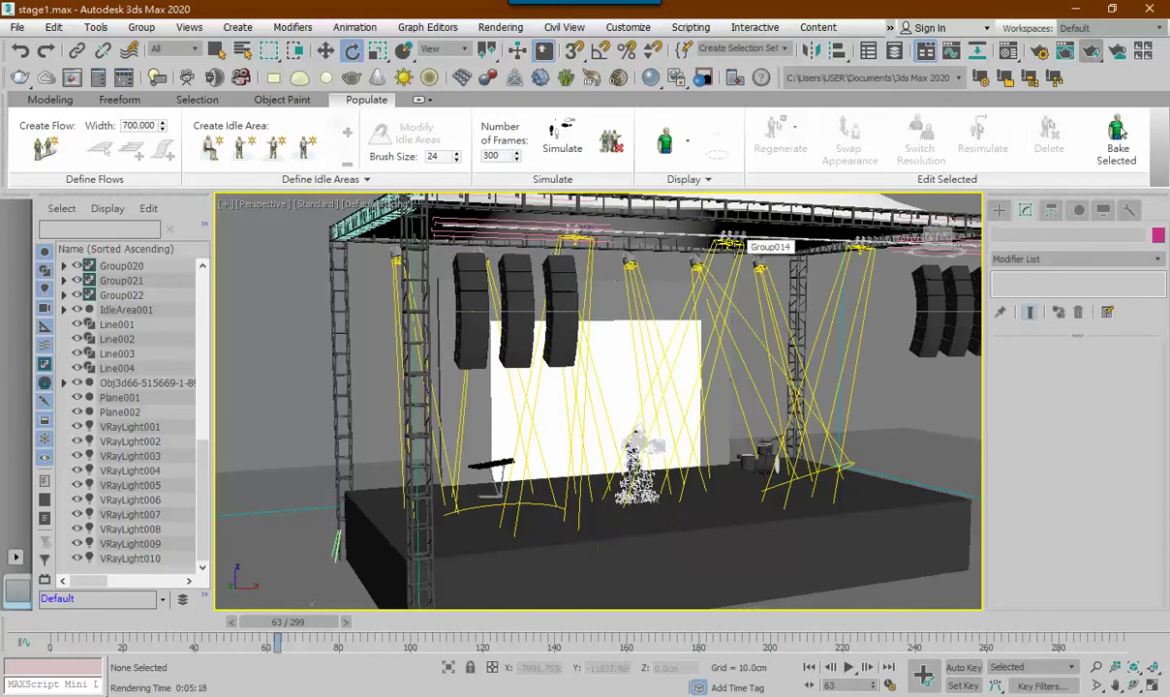
# Lower VRayLight009's Directional value from 0.96 to 0.93
pyautogui.click(634, 542)
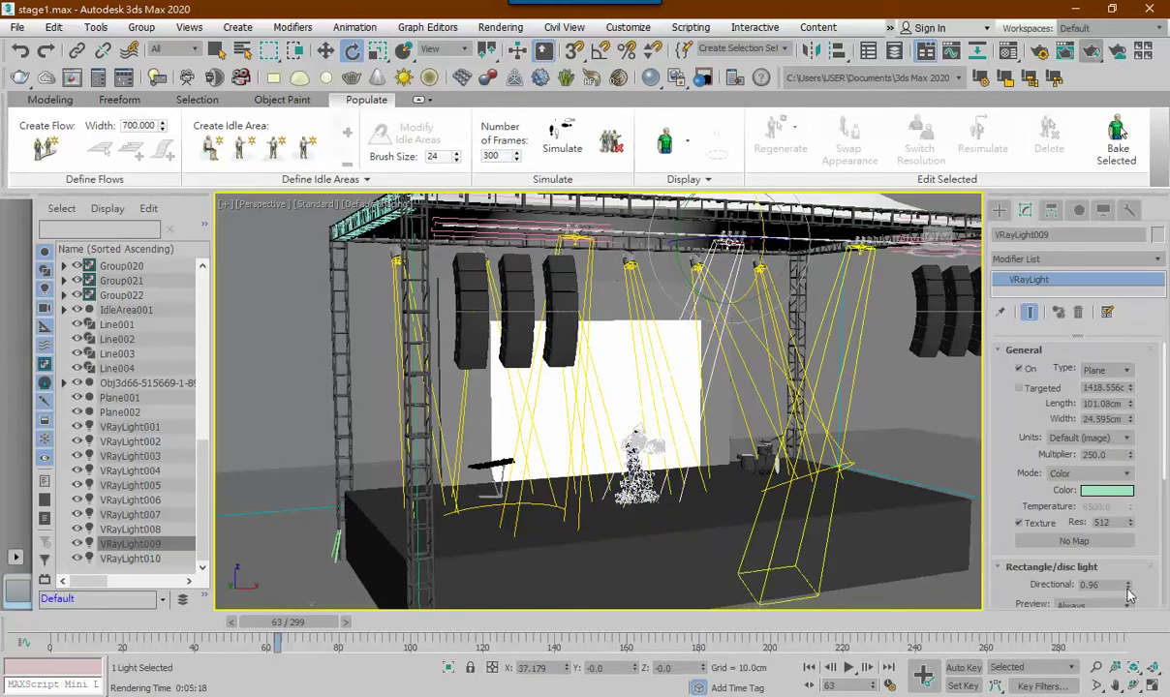
pyautogui.scroll(1, 721, 489)
pyautogui.scroll(2, 721, 490)
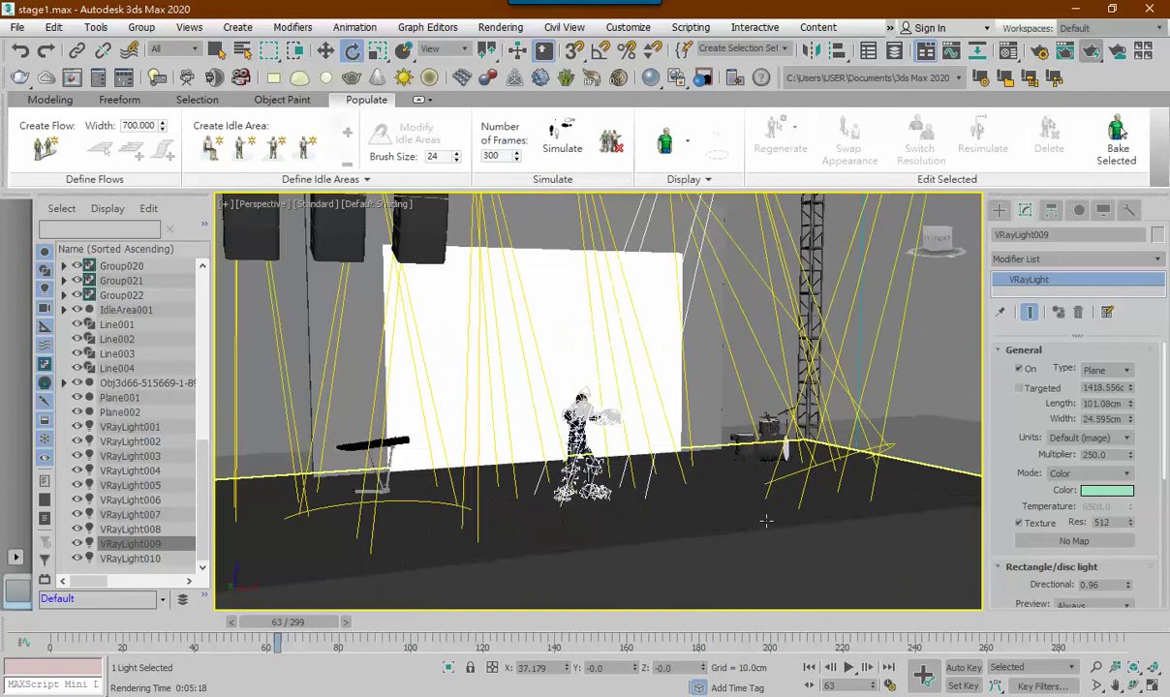
pyautogui.moveTo(1129, 584); pyautogui.dragTo(1129, 583)
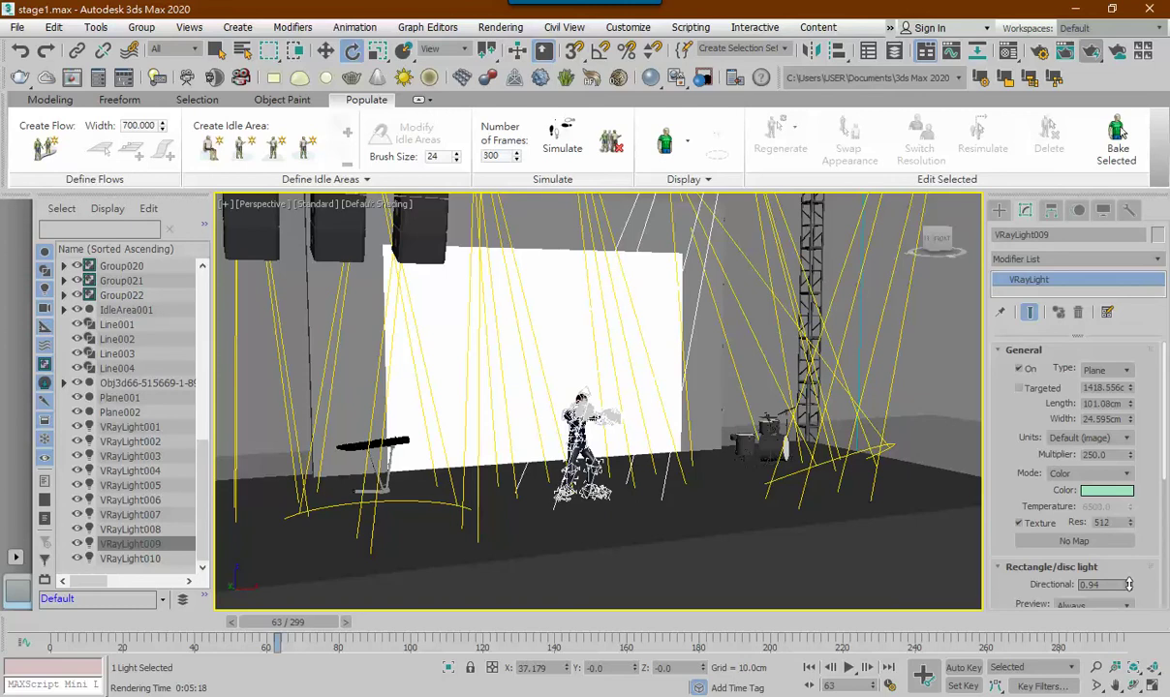
pyautogui.moveTo(1129, 584); pyautogui.dragTo(1129, 586)
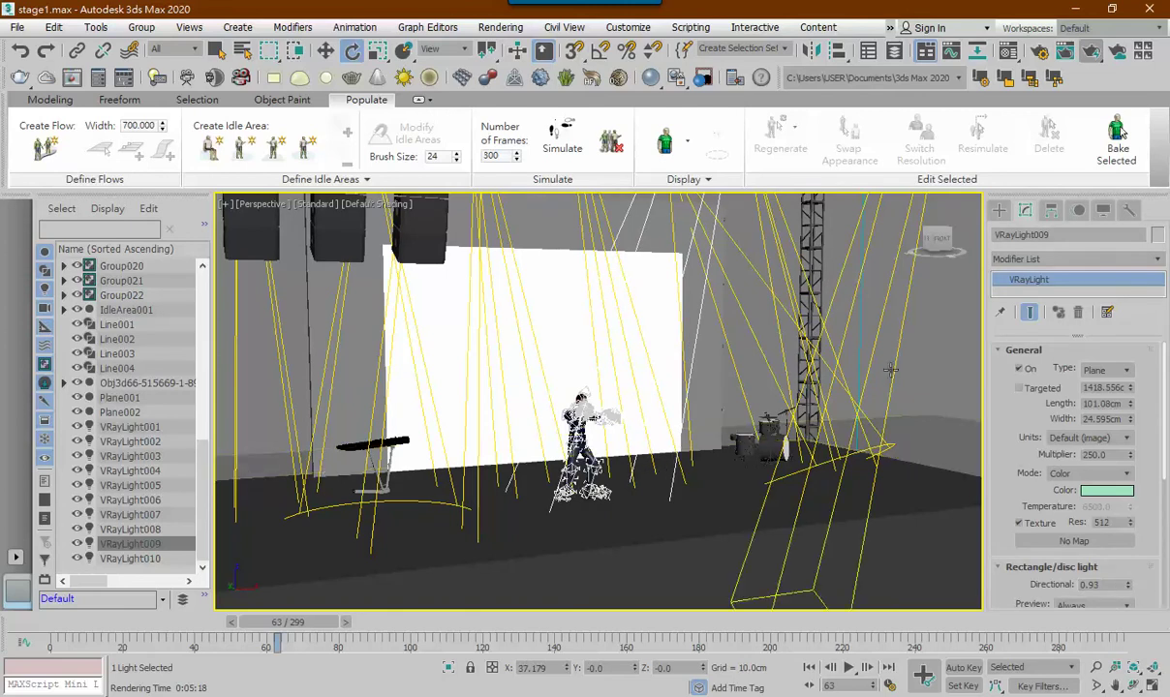
# Select VRayLight010 to compare its settings with VRayLight009
pyautogui.click(129, 559)
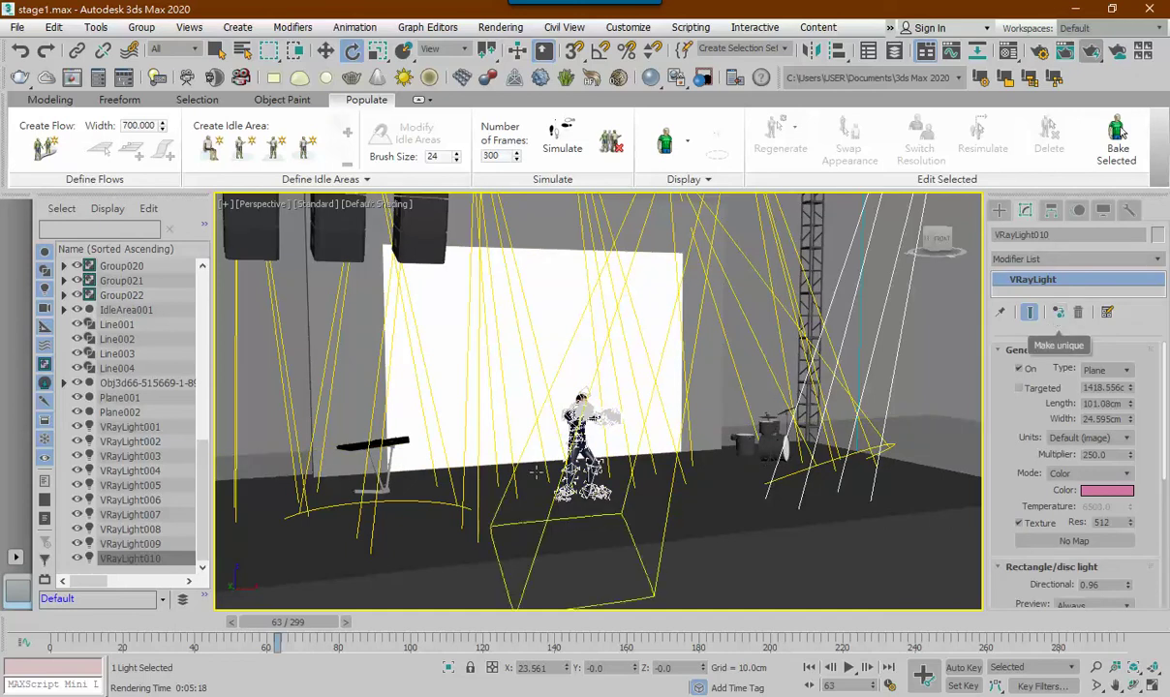
pyautogui.scroll(-5, 538, 436)
pyautogui.scroll(-3, 699, 578)
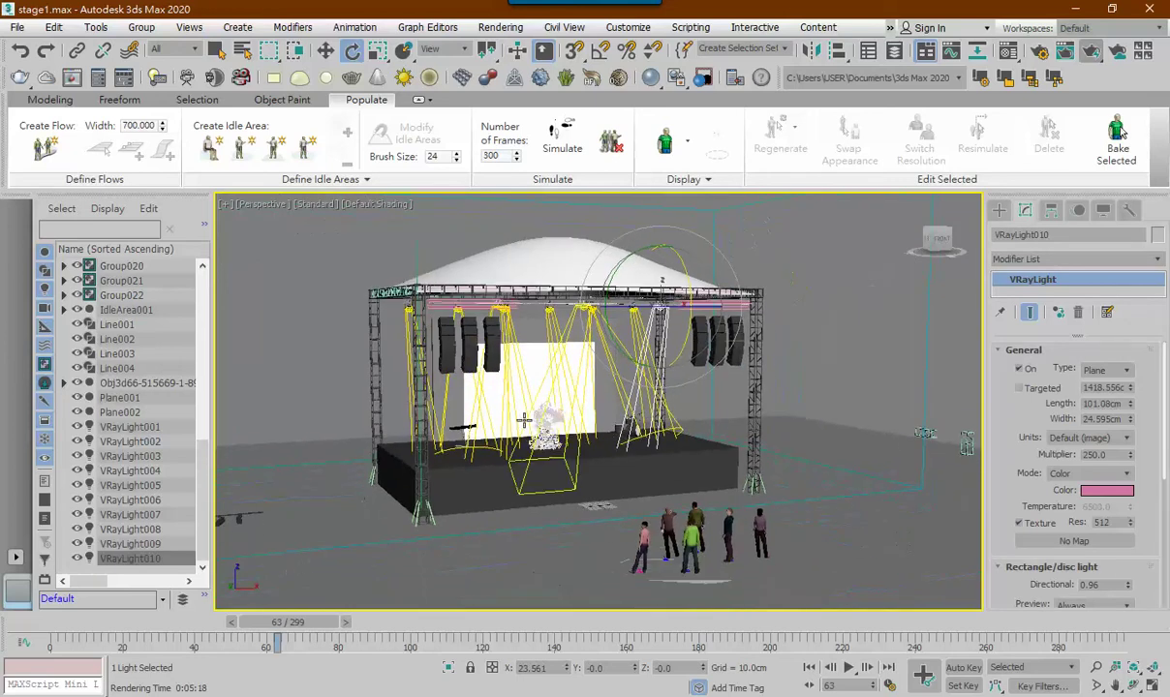
# Pan, check the Top view, then orbit and zoom the Perspective view toward the idle-area crowd
pyautogui.scroll(-3, 699, 578)
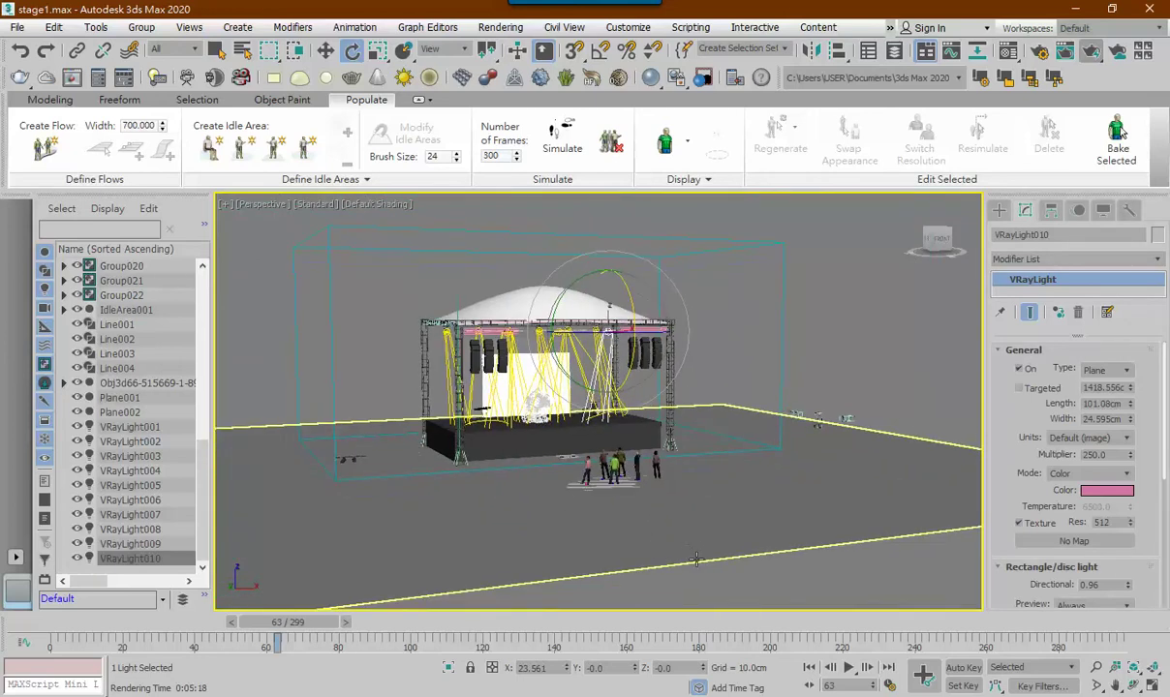
pyautogui.click(666, 556)
pyautogui.moveTo(667, 556); pyautogui.dragTo(655, 516, button='middle')
pyautogui.press('t')
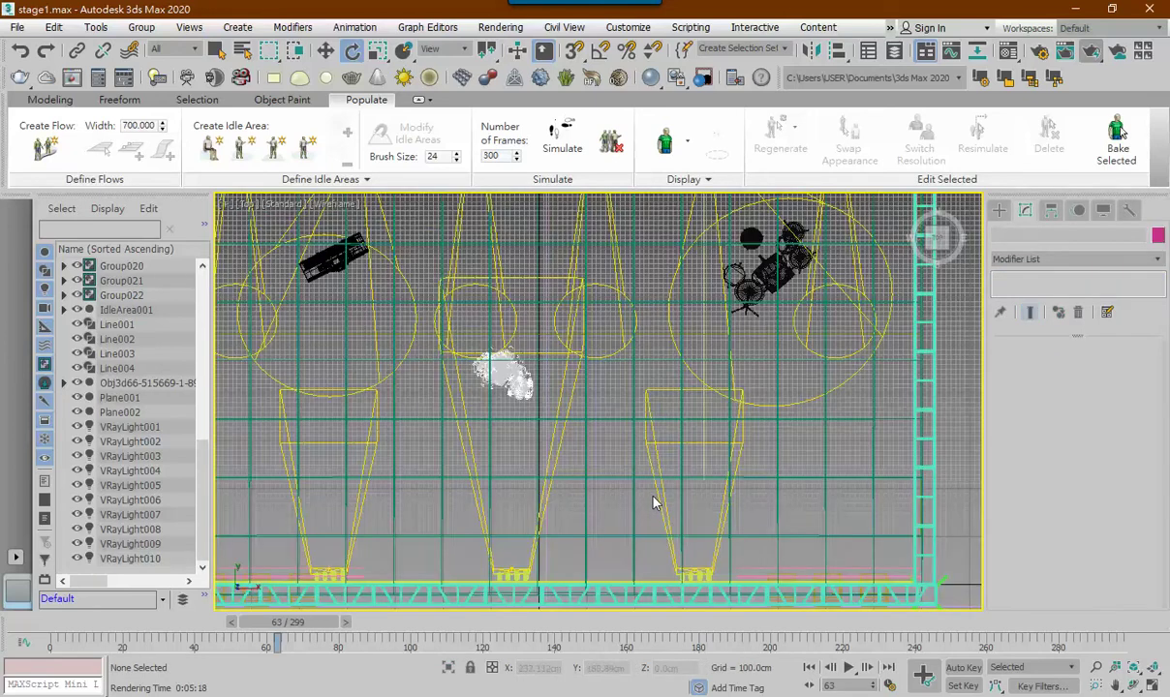
pyautogui.scroll(-3, 653, 501)
pyautogui.scroll(-2, 678, 485)
pyautogui.press('p')
pyautogui.keyDown('alt'); pyautogui.moveTo(647, 485); pyautogui.dragTo(736, 482, button='middle'); pyautogui.keyUp('alt')
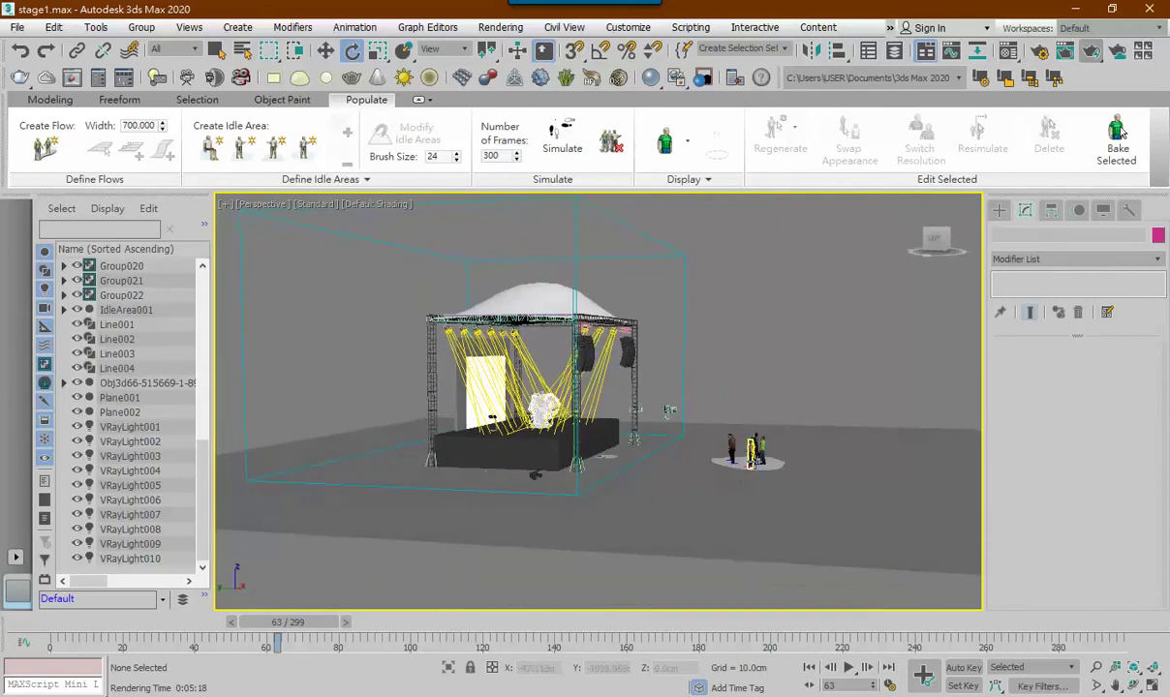
pyautogui.scroll(2, 736, 481)
pyautogui.scroll(3, 737, 482)
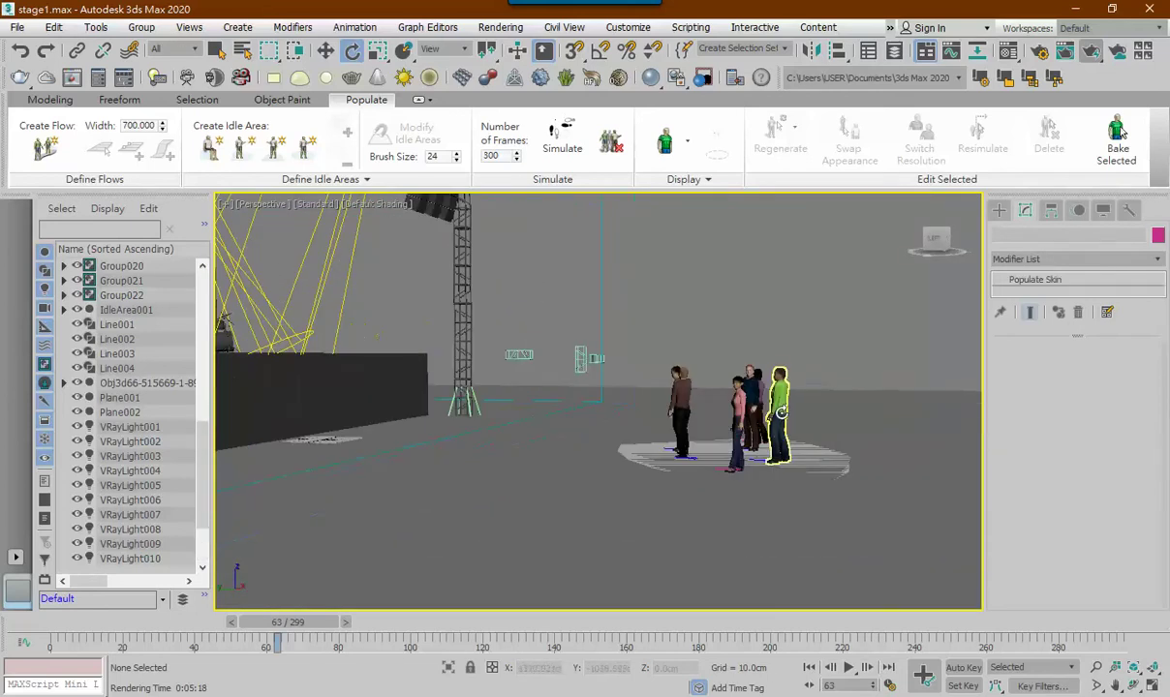
# Select audience characters Male000 and Male001 to inspect them
pyautogui.click(780, 407)
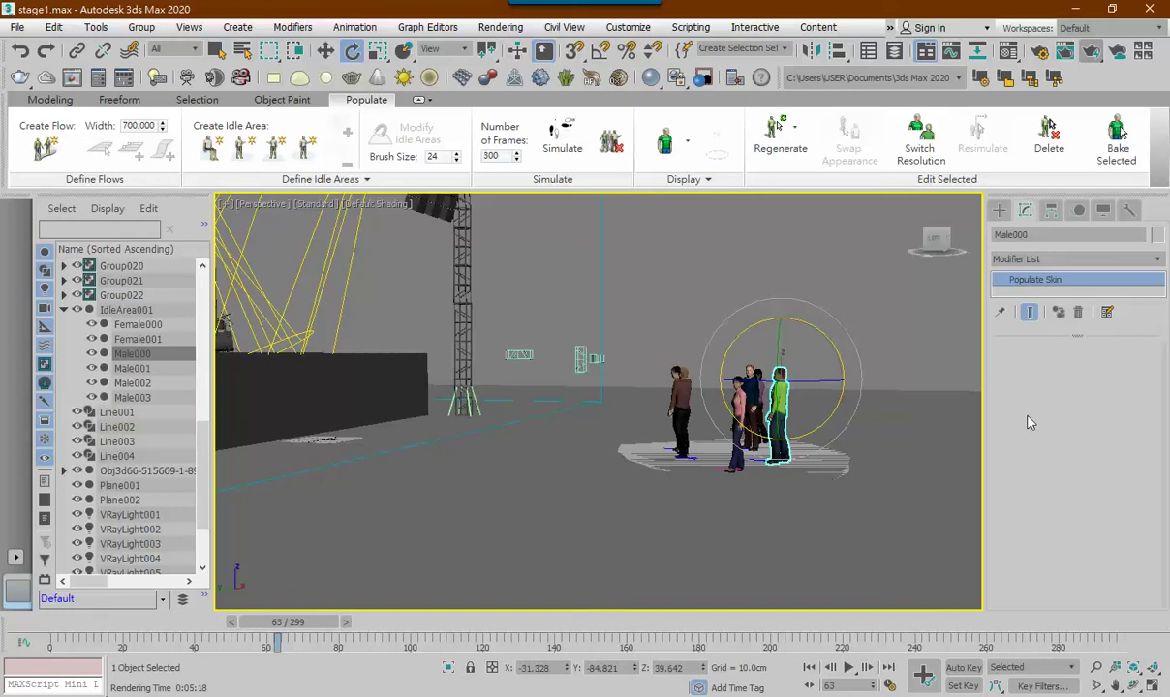
pyautogui.click(801, 259)
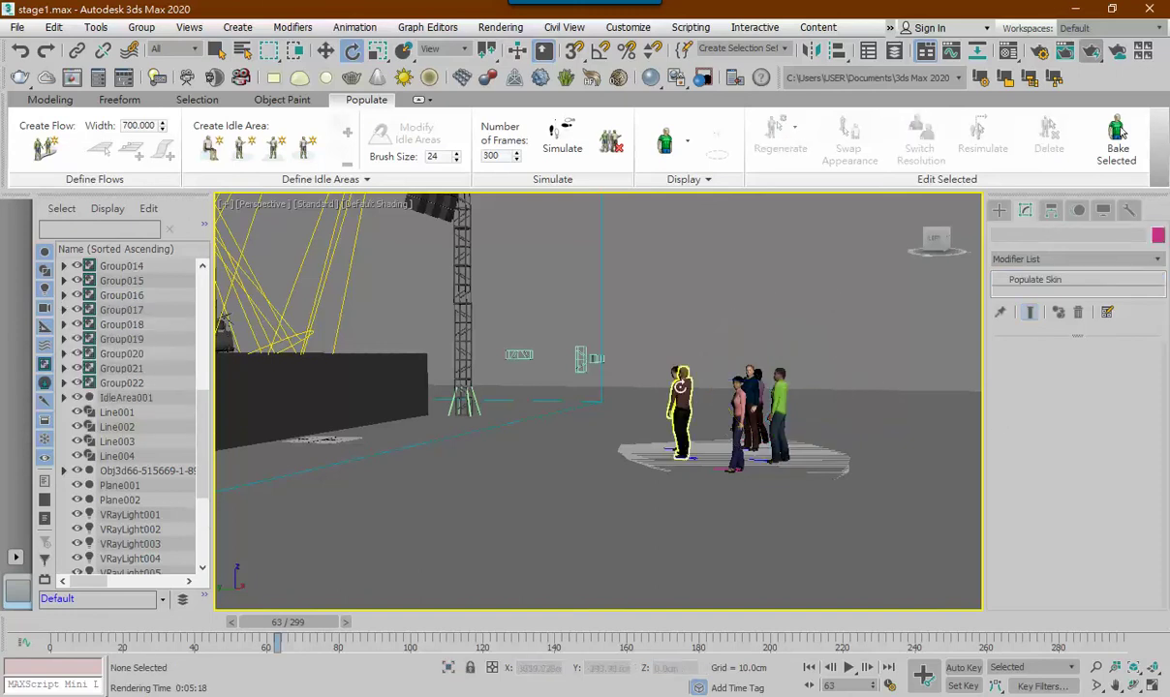
pyautogui.click(685, 392)
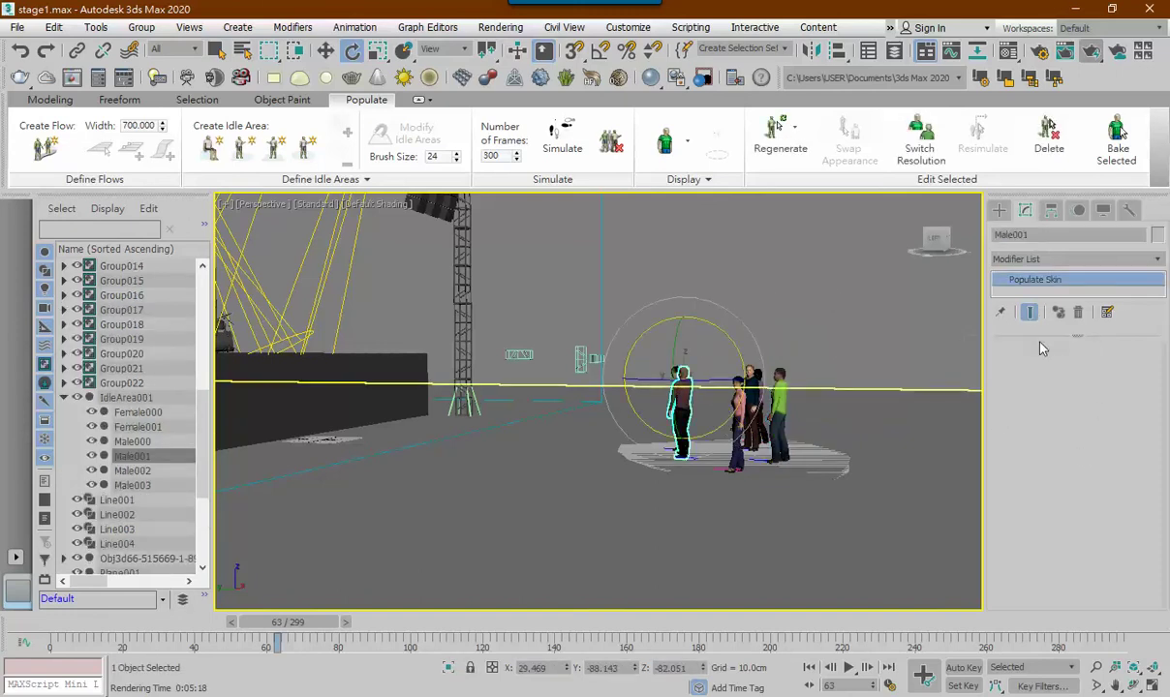
pyautogui.moveTo(1046, 335); pyautogui.dragTo(1048, 406)
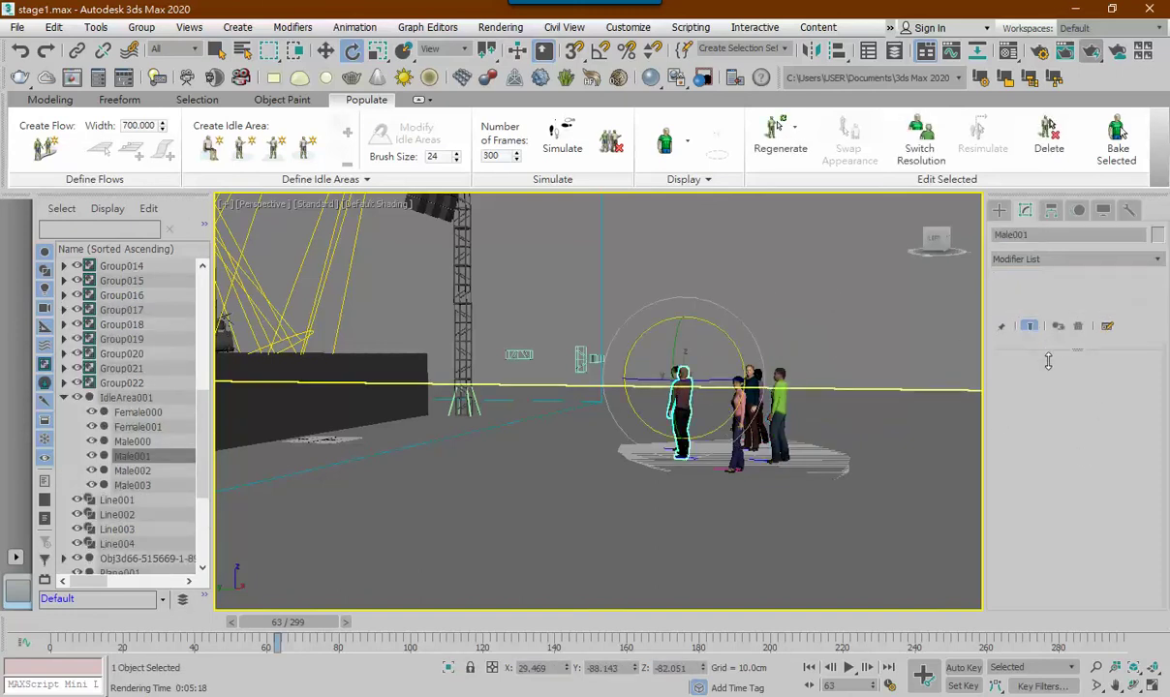
pyautogui.click(825, 331)
pyautogui.click(625, 30)
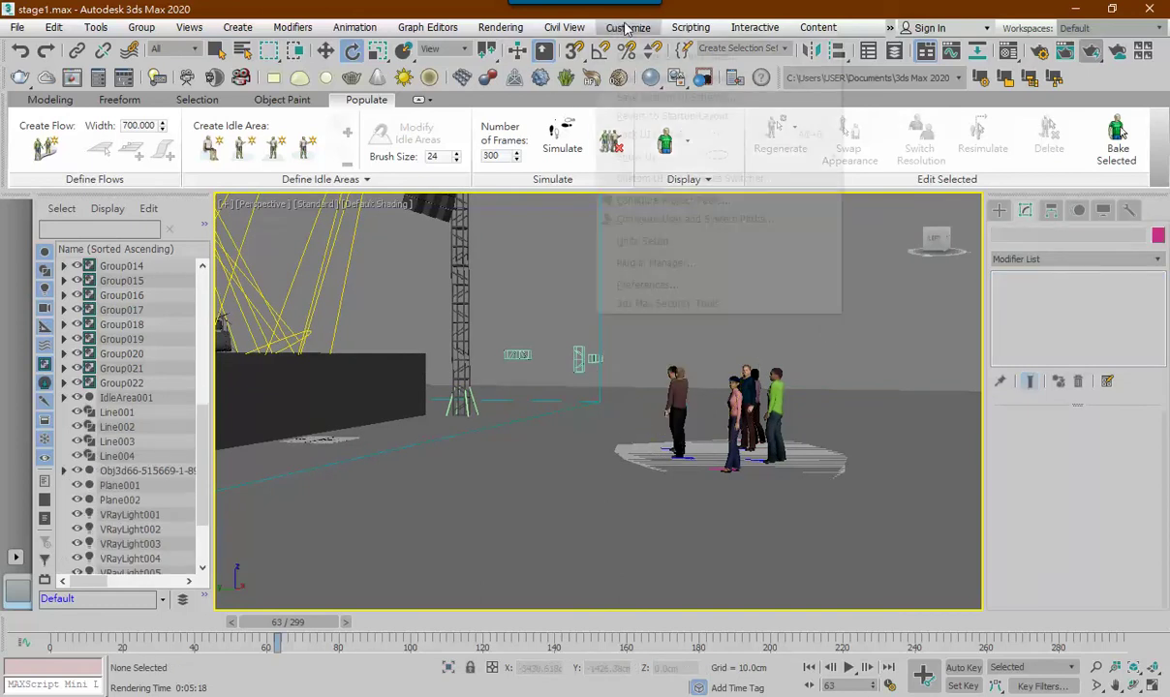
pyautogui.click(669, 241)
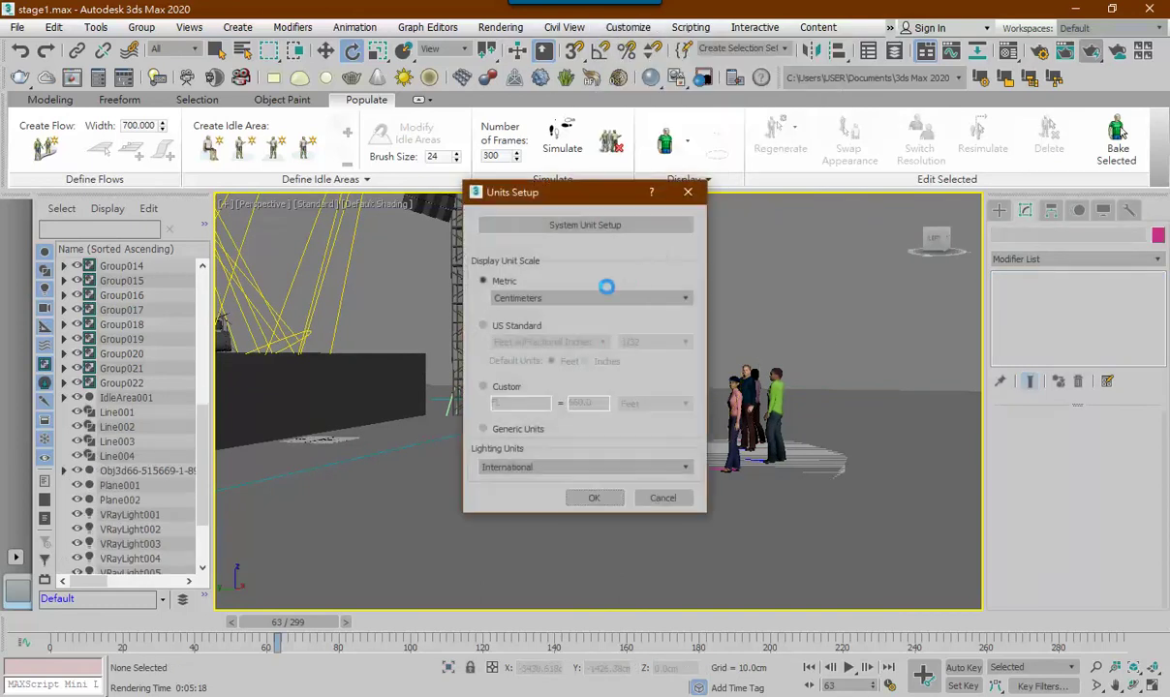
pyautogui.click(604, 226)
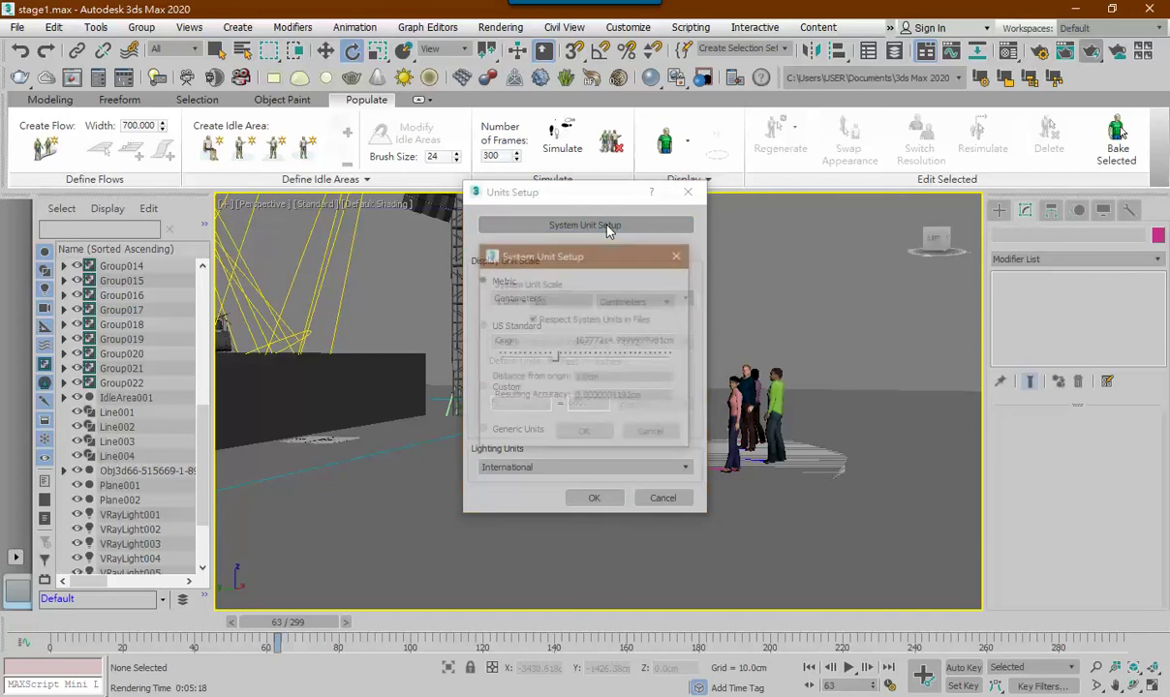
pyautogui.click(652, 433)
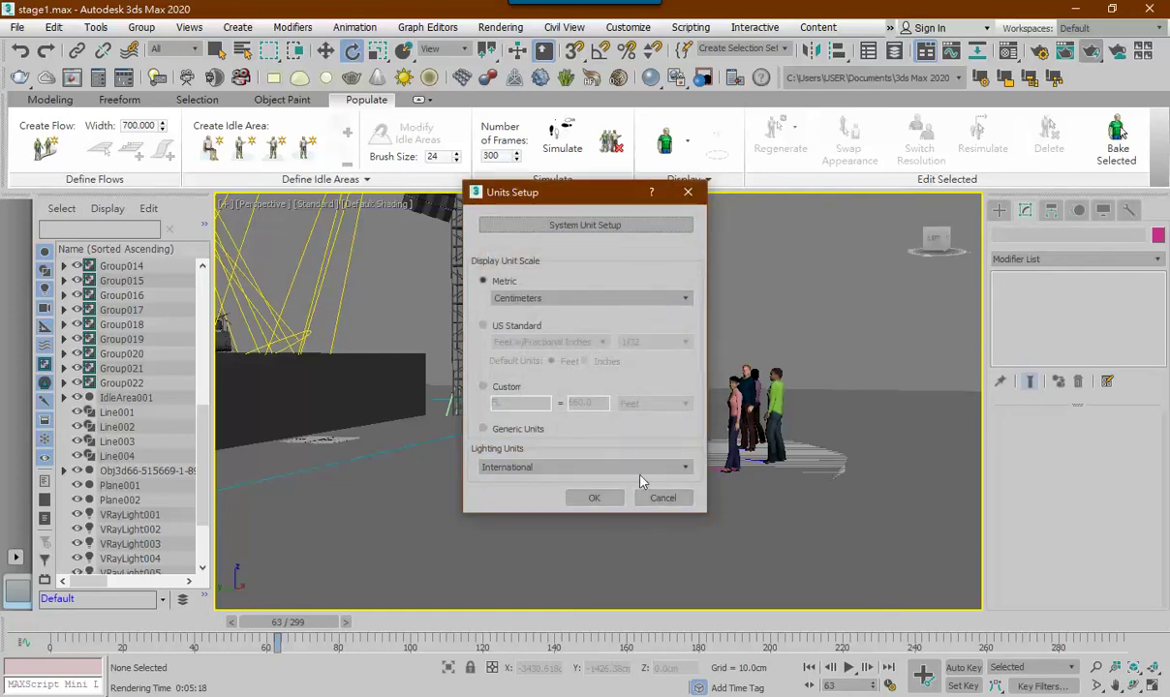
pyautogui.click(652, 500)
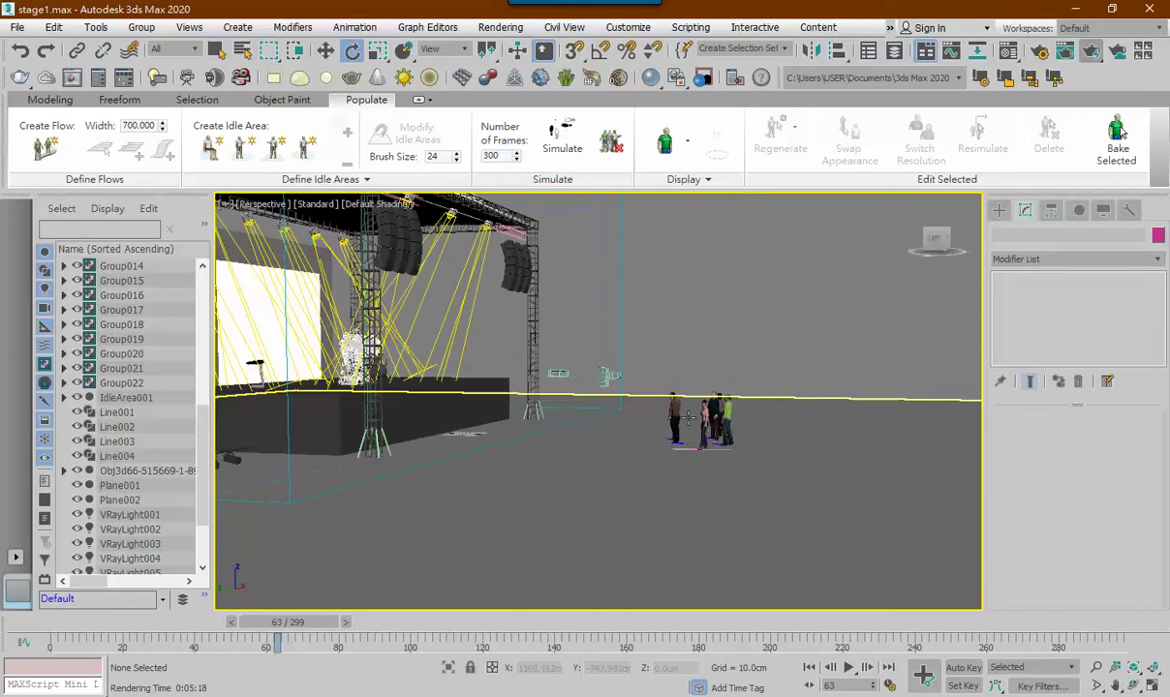
# In the Left view, marquee-select all the stage objects together
pyautogui.press('f')
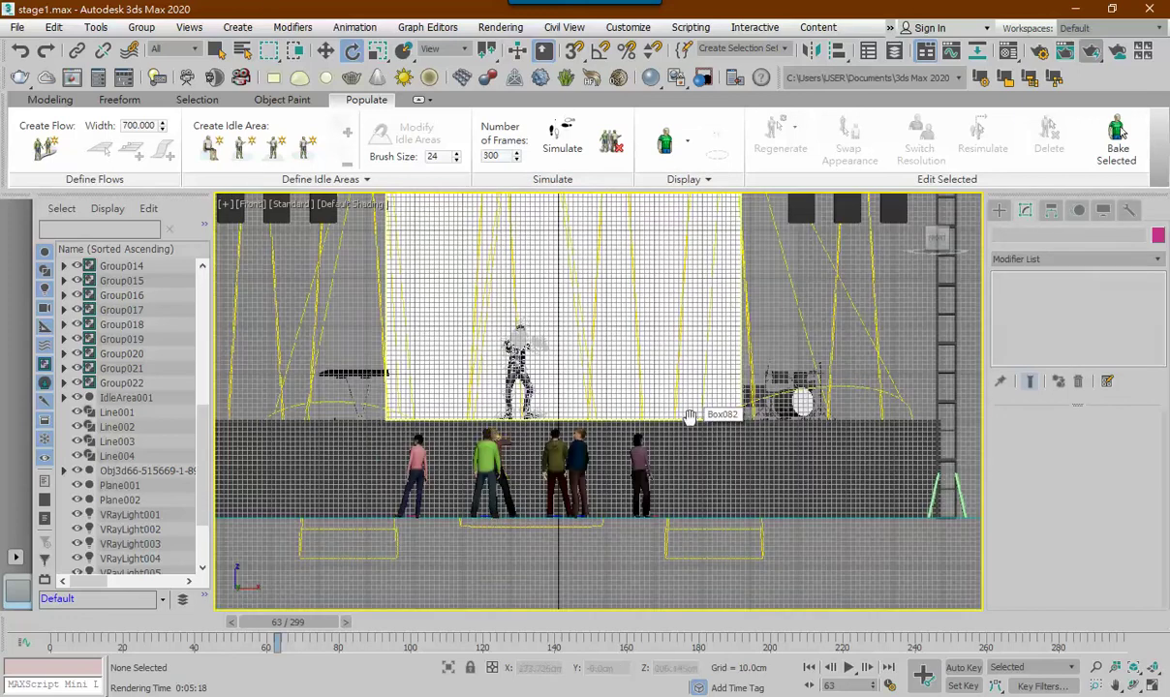
pyautogui.scroll(2, 654, 436)
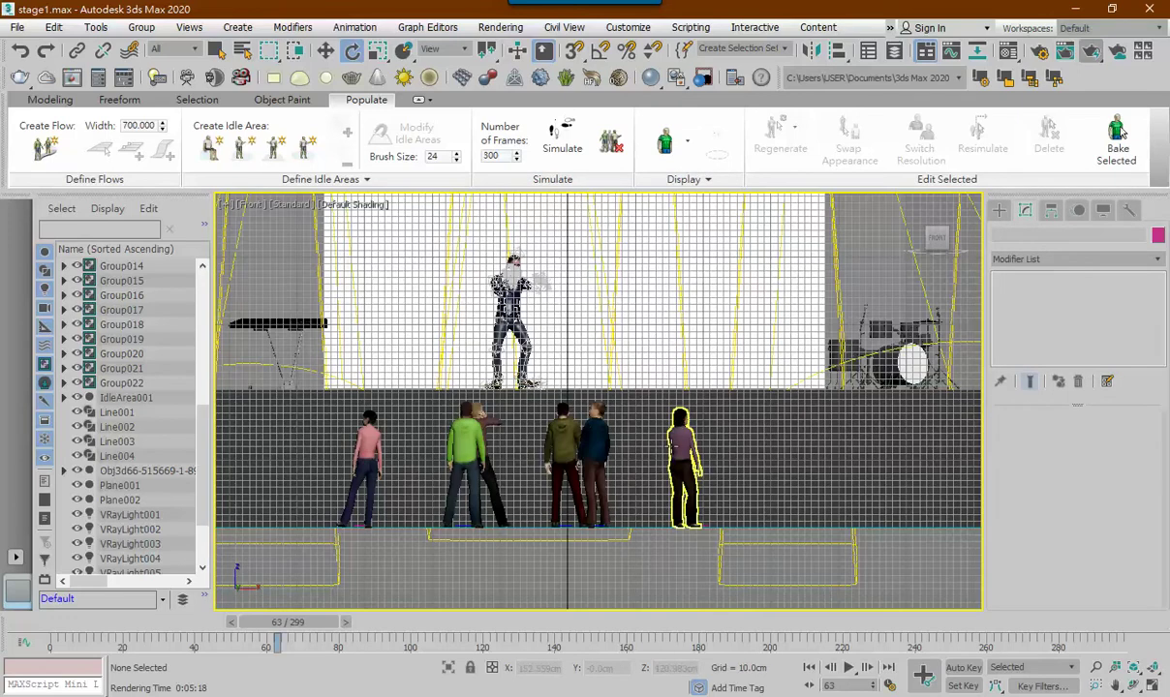
pyautogui.press('l')
pyautogui.scroll(-3, 666, 416)
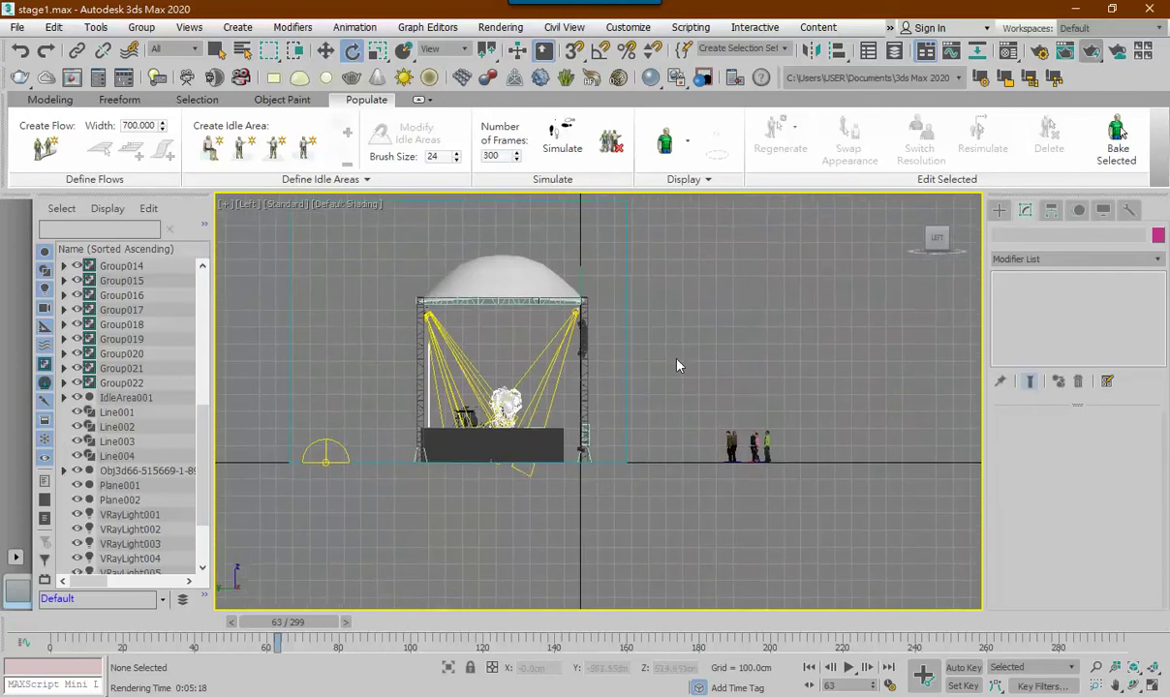
pyautogui.moveTo(657, 263); pyautogui.dragTo(279, 572)
pyautogui.moveTo(450, 494); pyautogui.dragTo(446, 497, button='middle')
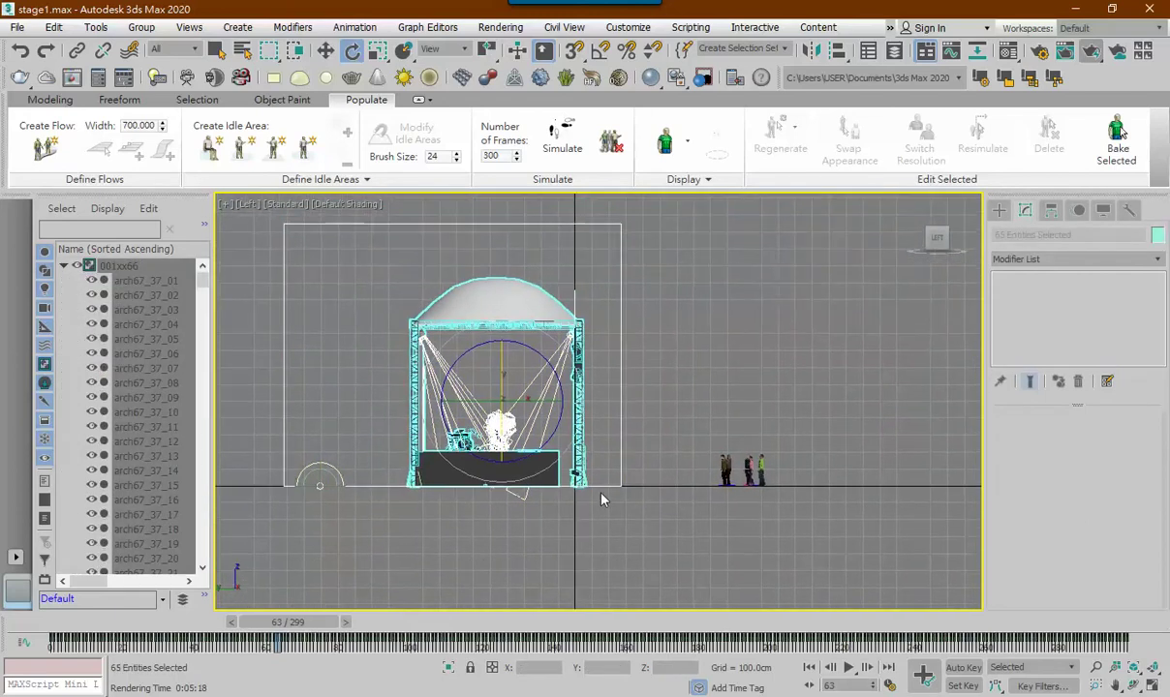
# Uniformly scale the stage group to match the audience figures, then frame the truss and singer
pyautogui.press('r')
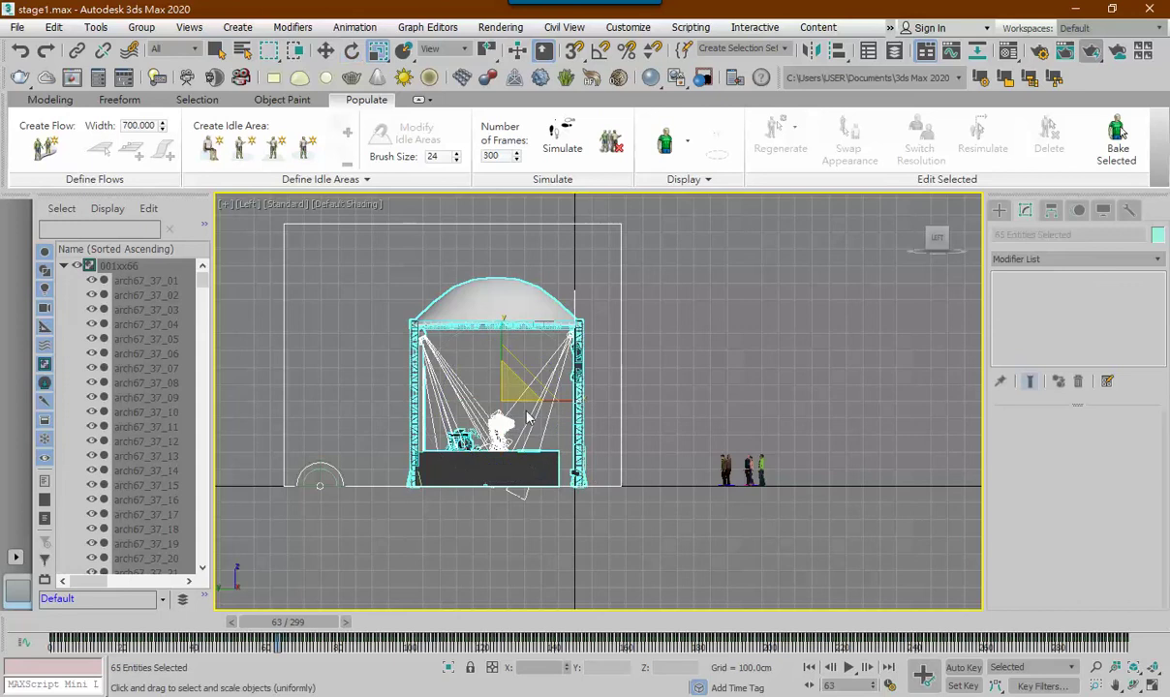
pyautogui.moveTo(518, 395)
pyautogui.mouseDown()
pyautogui.moveTo(563, 365)
pyautogui.moveTo(484, 429)
pyautogui.moveTo(525, 410)
pyautogui.mouseUp()
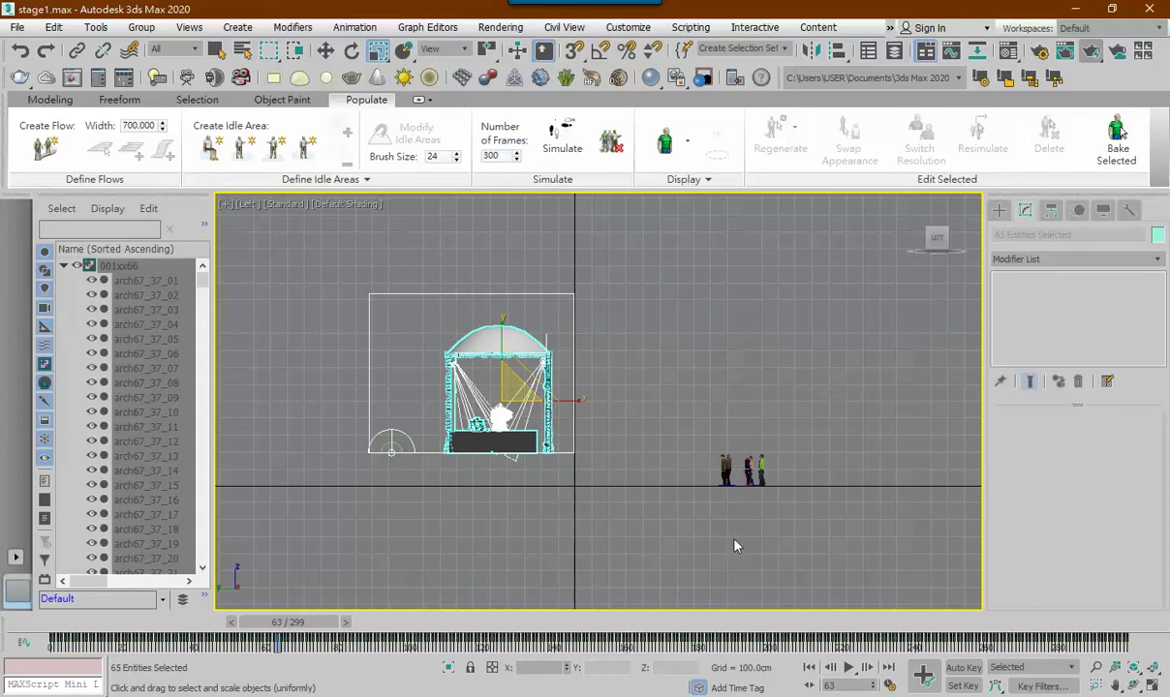
pyautogui.scroll(2, 733, 544)
pyautogui.scroll(2, 614, 504)
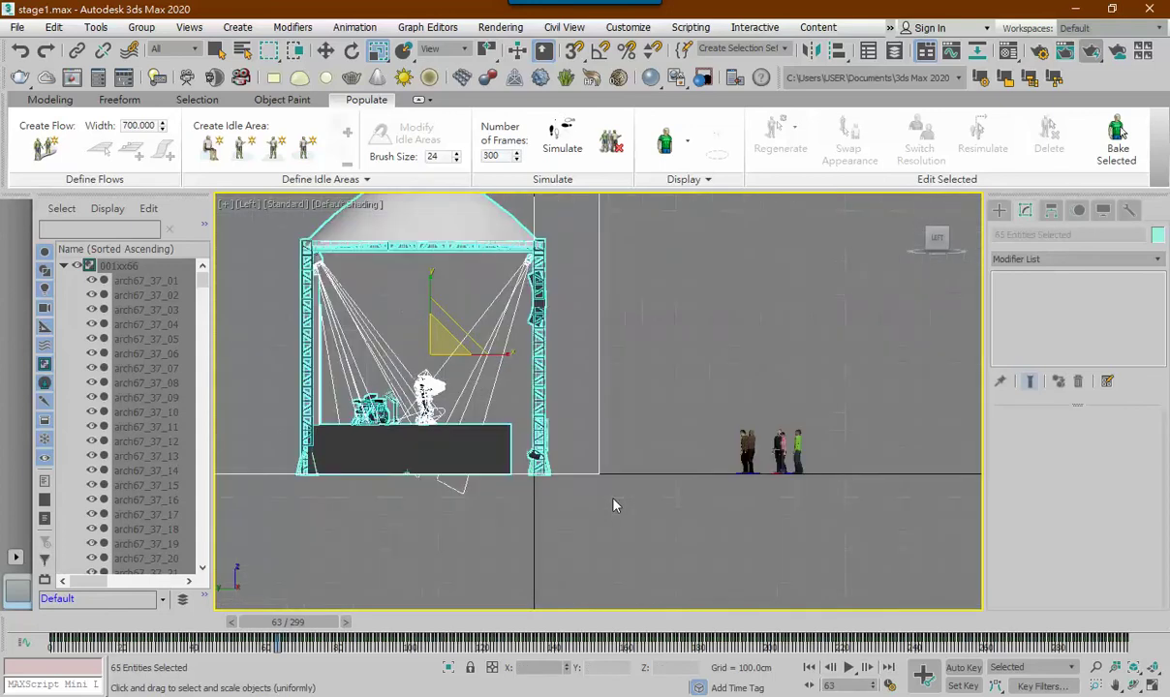
pyautogui.scroll(1, 614, 504)
pyautogui.scroll(1, 614, 503)
pyautogui.scroll(1, 616, 513)
pyautogui.scroll(1, 603, 503)
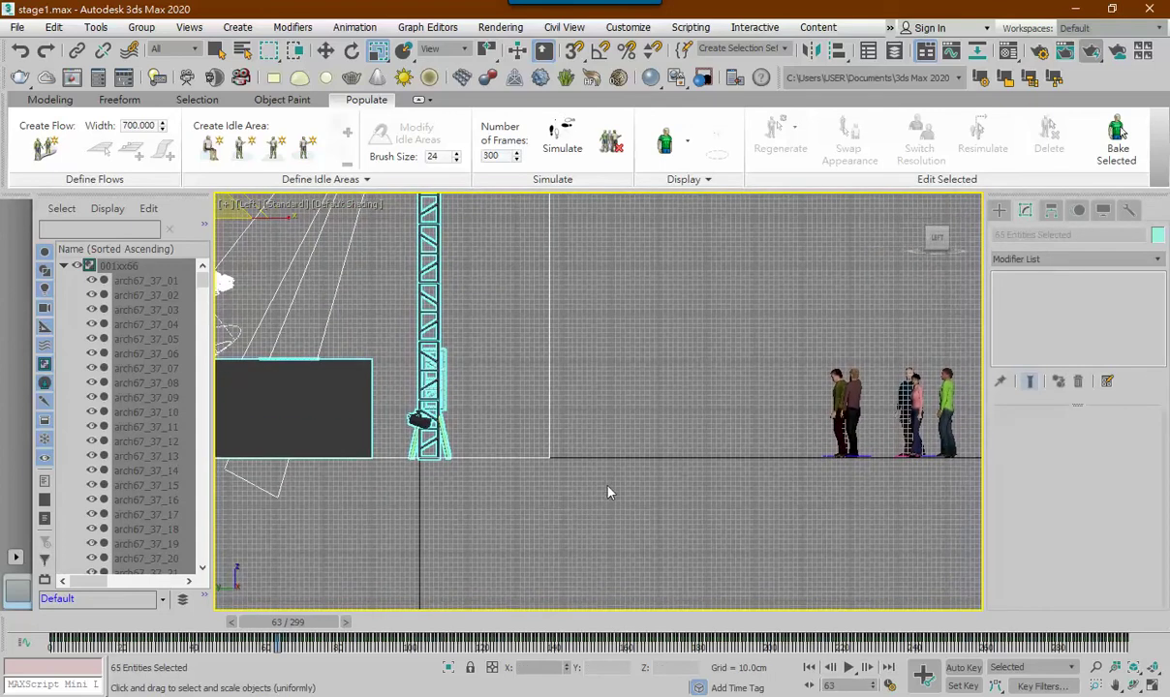
pyautogui.scroll(1, 601, 495)
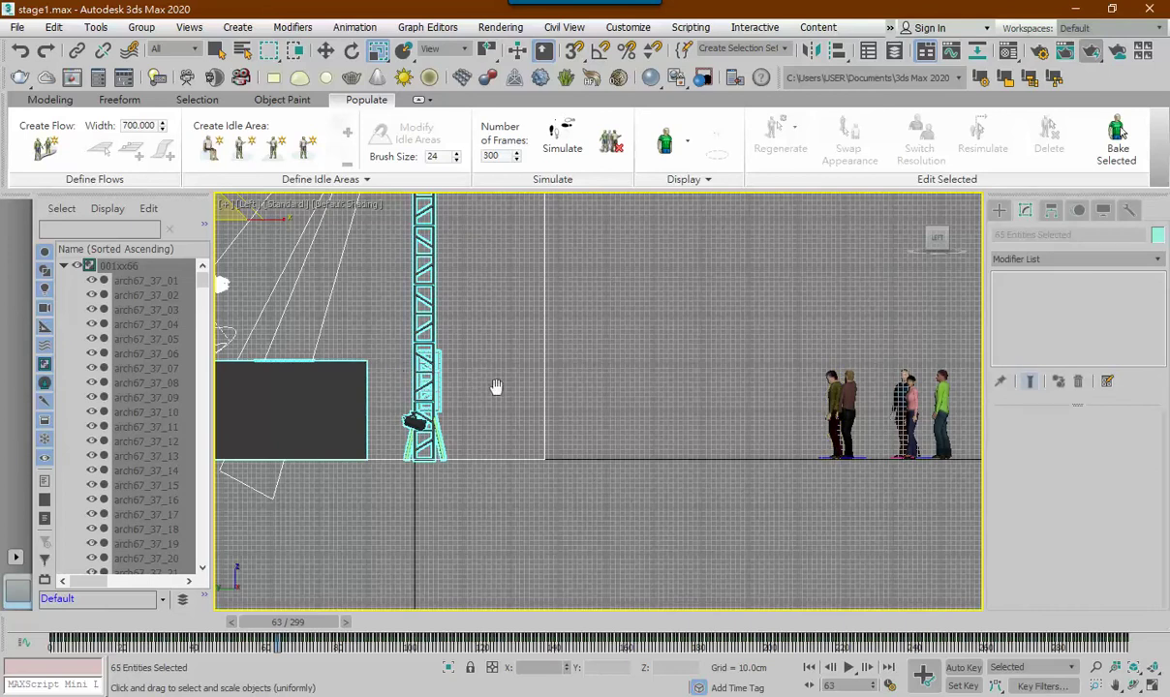
pyautogui.moveTo(477, 391); pyautogui.dragTo(524, 403, button='middle')
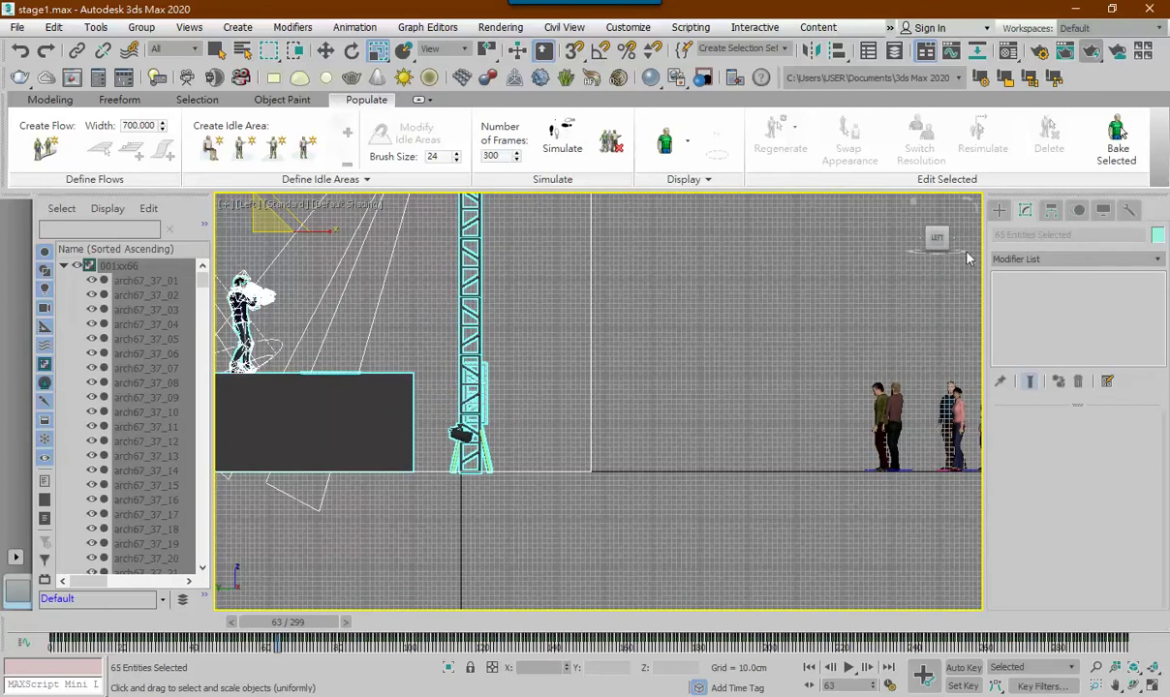
pyautogui.moveTo(521, 314); pyautogui.dragTo(561, 319, button='middle')
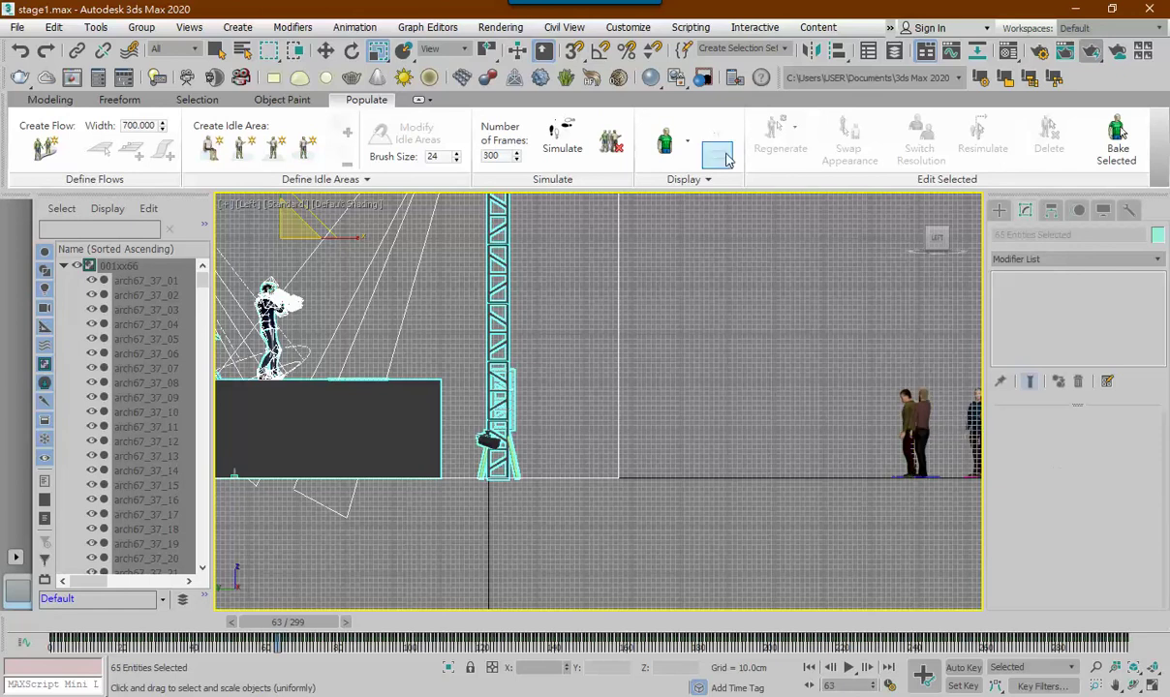
# Draw a trial thin Box beside the crowd, then cancel it
pyautogui.click(1000, 211)
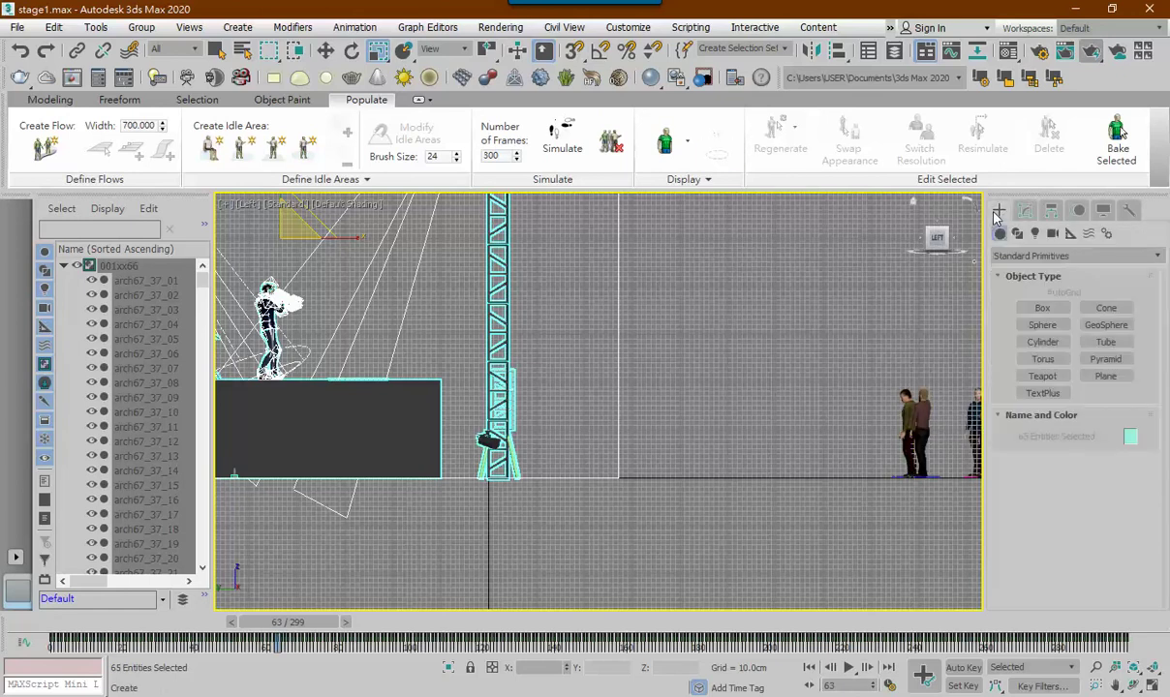
pyautogui.click(1042, 307)
pyautogui.moveTo(849, 391); pyautogui.dragTo(855, 476)
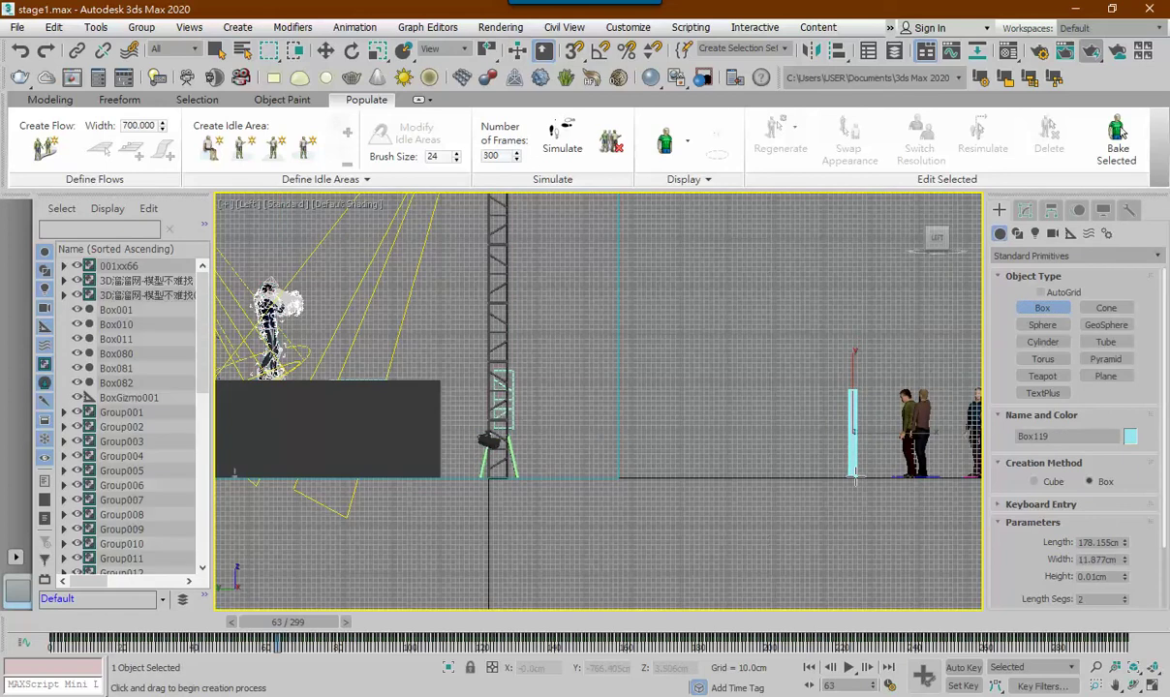
pyautogui.moveTo(855, 476); pyautogui.dragTo(858, 479)
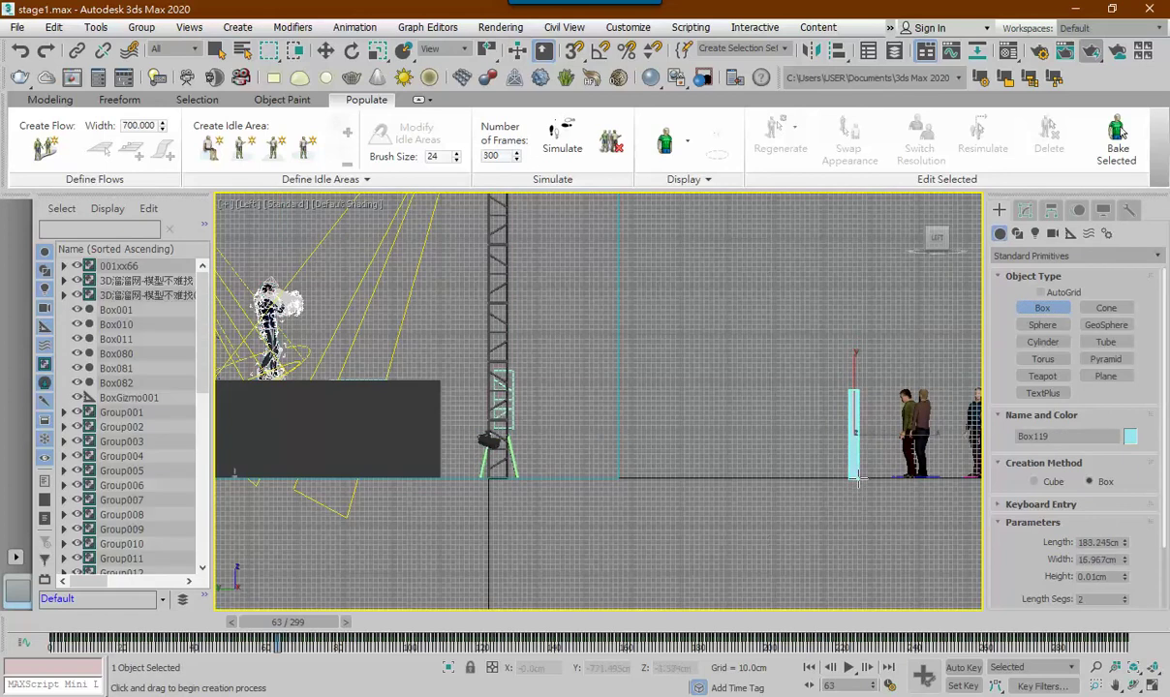
pyautogui.moveTo(856, 476); pyautogui.dragTo(653, 447, button='middle')
pyautogui.scroll(4, 654, 444)
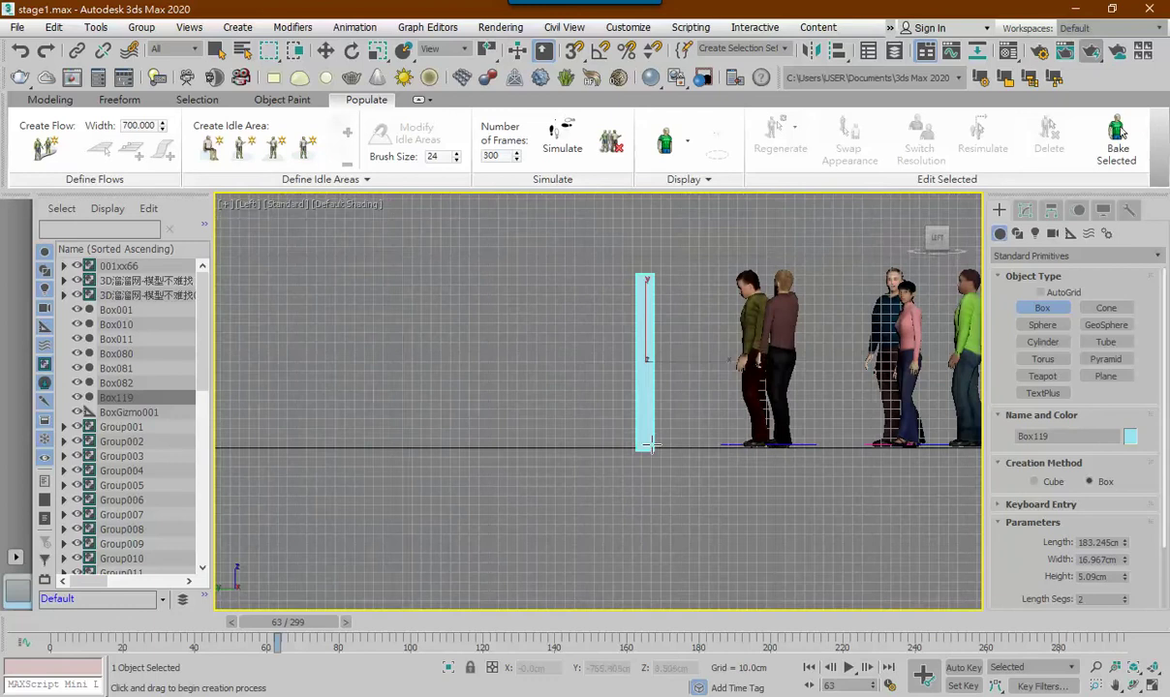
pyautogui.moveTo(658, 388); pyautogui.dragTo(537, 352, button='middle')
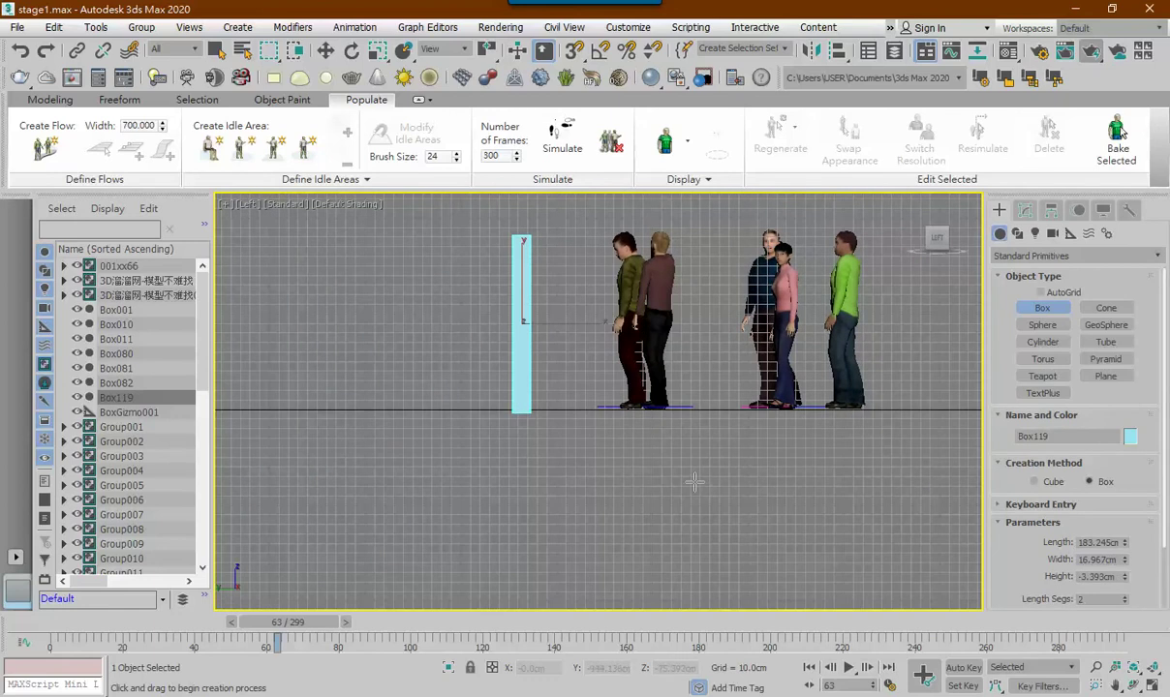
pyautogui.scroll(-4, 688, 492)
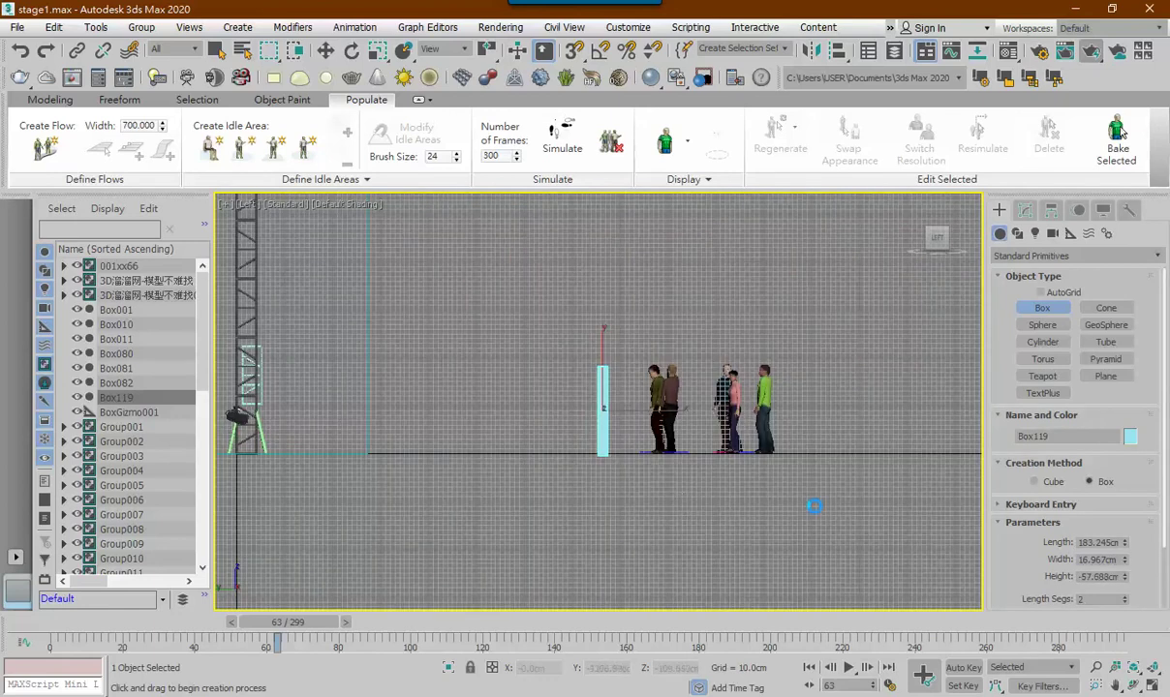
pyautogui.rightClick(792, 505)
pyautogui.keyDown('alt'); pyautogui.moveTo(799, 507); pyautogui.dragTo(741, 520, button='middle'); pyautogui.keyUp('alt')
pyautogui.scroll(4, 585, 514)
# Draw a thin box in front of the audience and set its height to about 172 cm
pyautogui.moveTo(496, 468); pyautogui.dragTo(538, 455)
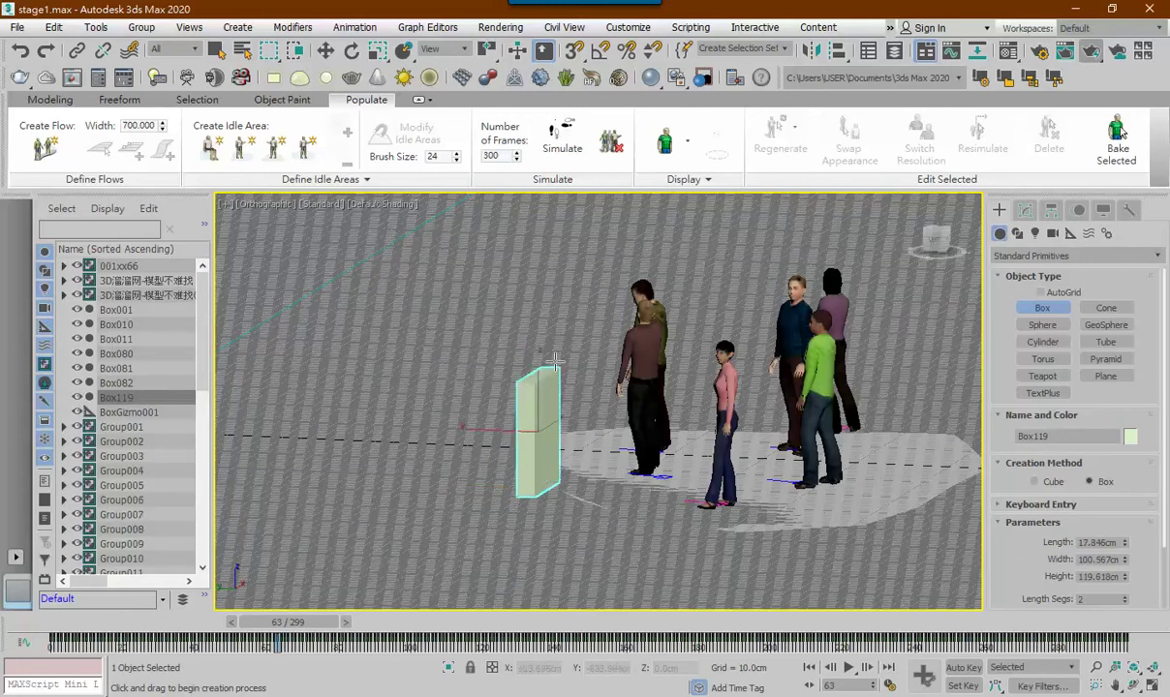
pyautogui.click(531, 286)
pyautogui.press('f')
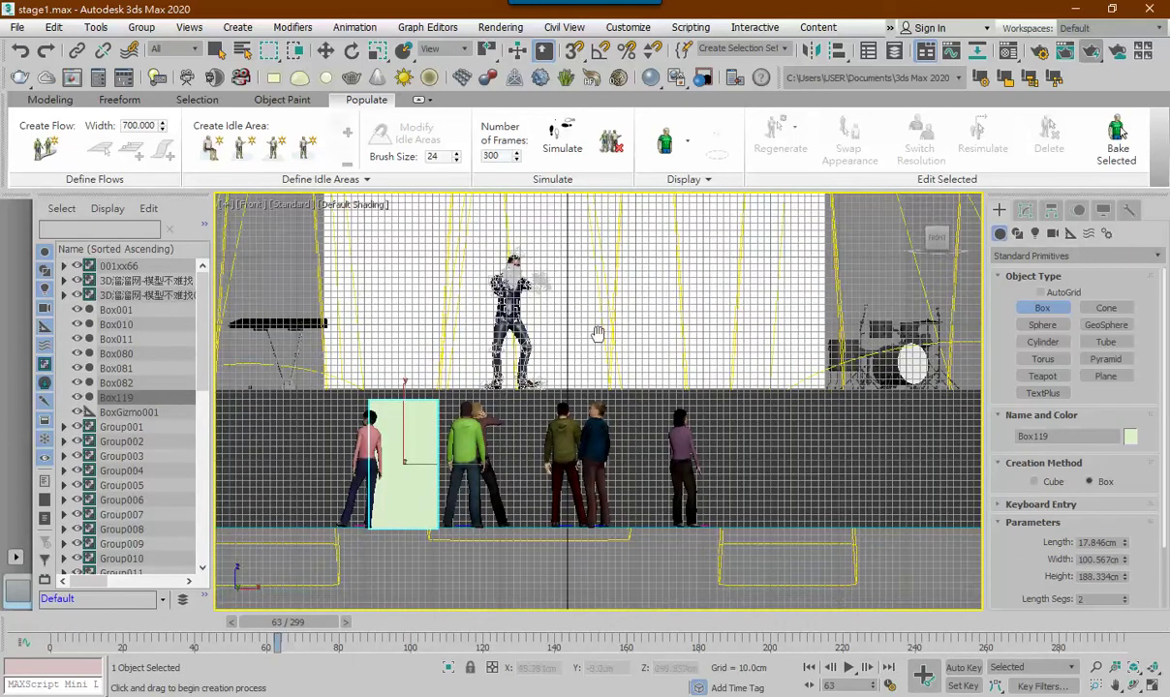
pyautogui.moveTo(599, 360); pyautogui.dragTo(595, 302, button='middle')
pyautogui.moveTo(413, 376); pyautogui.dragTo(465, 397, button='middle')
pyautogui.scroll(3, 464, 397)
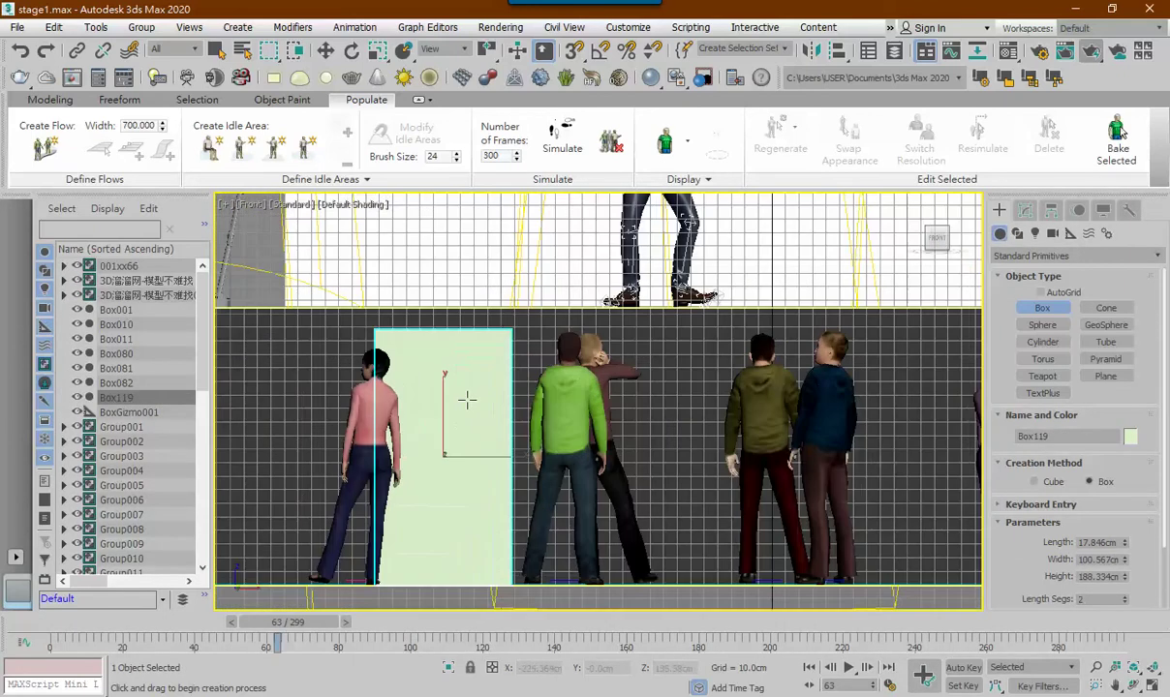
pyautogui.scroll(2, 523, 358)
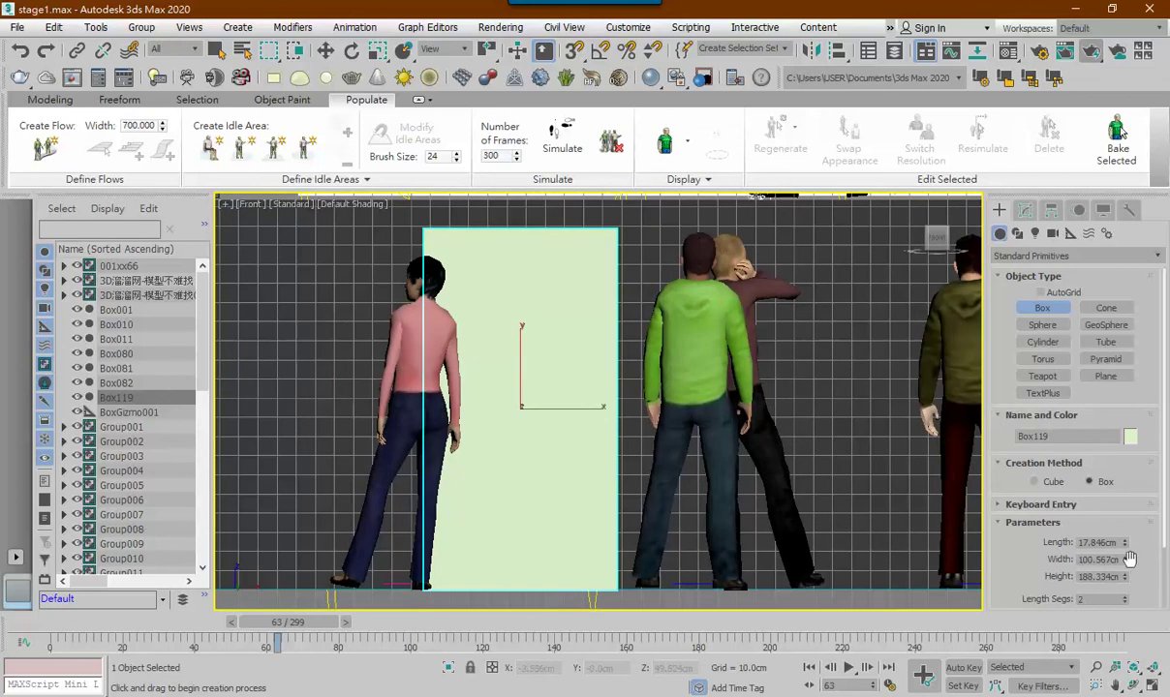
pyautogui.moveTo(1125, 580); pyautogui.dragTo(1127, 582)
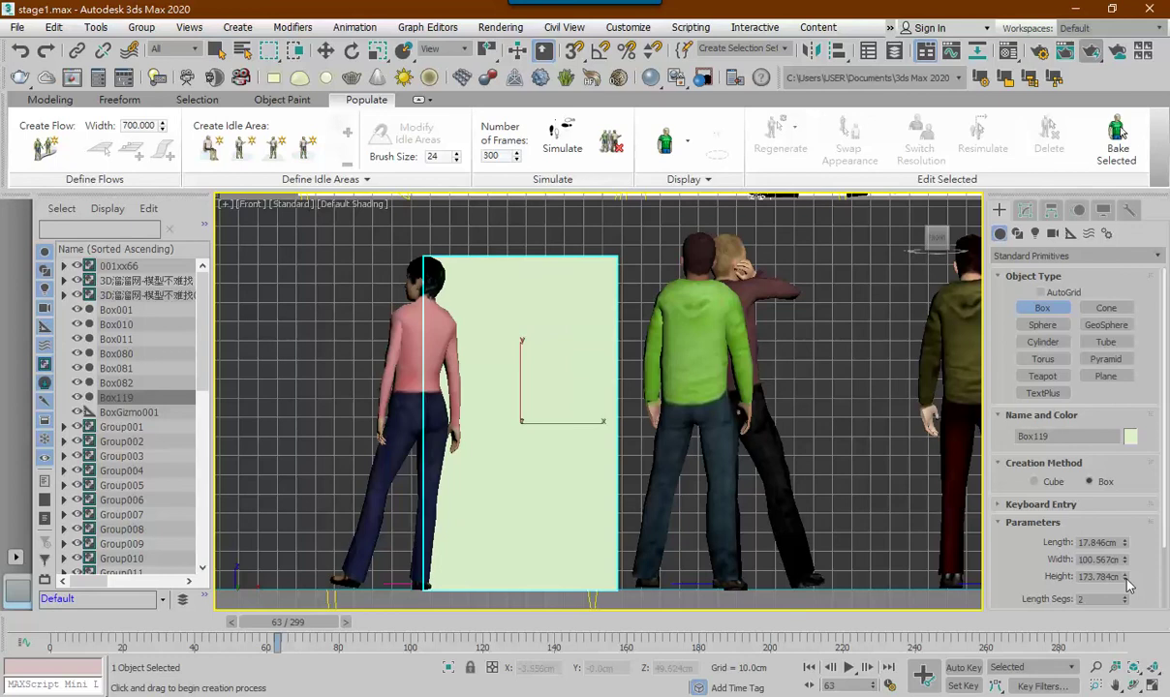
pyautogui.moveTo(1127, 582); pyautogui.dragTo(1126, 582)
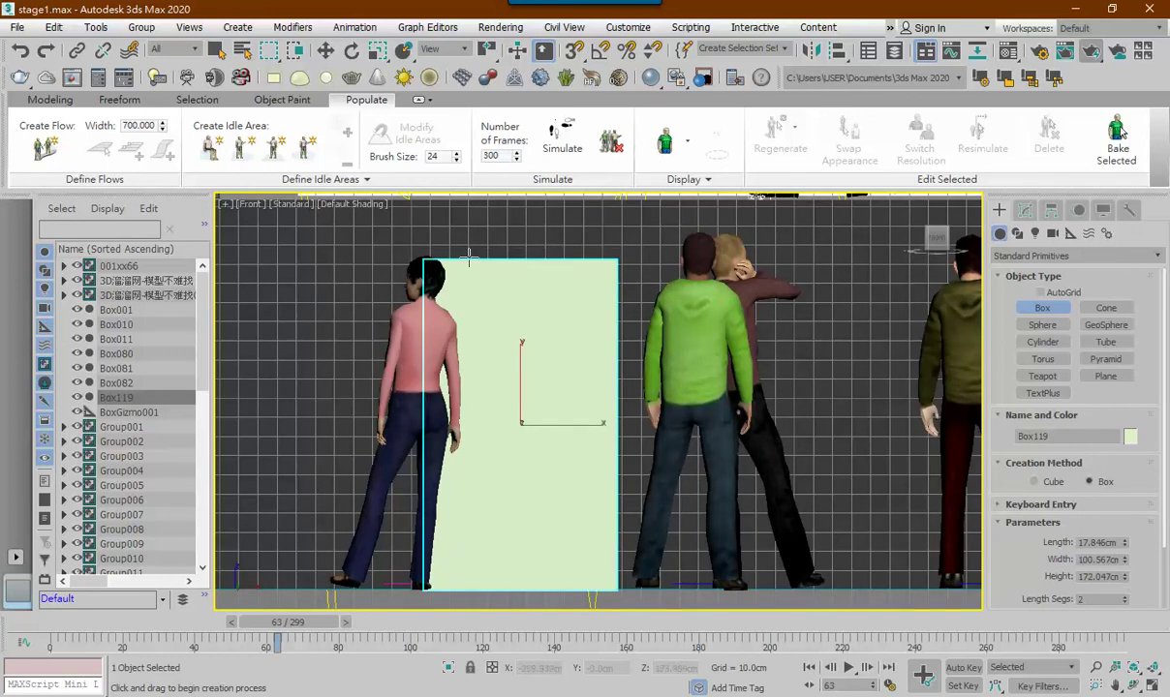
# Delete the Box119 reference box
pyautogui.press('Delete')
pyautogui.scroll(-3, 506, 296)
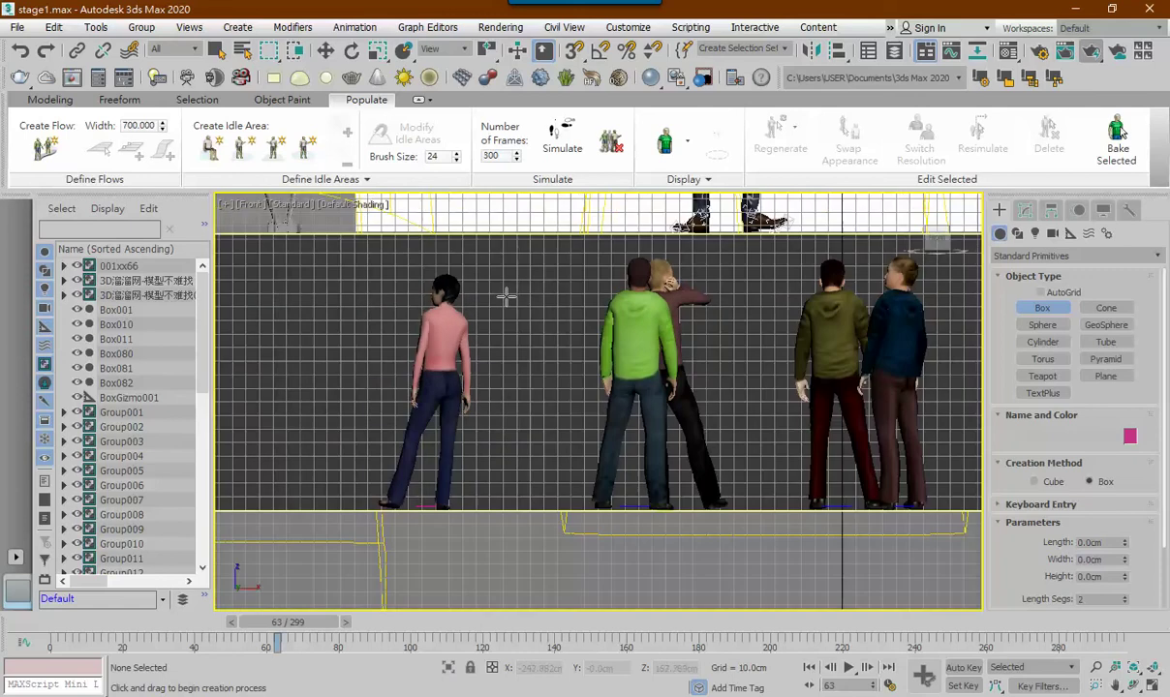
pyautogui.scroll(-2, 506, 296)
pyautogui.scroll(-2, 506, 296)
pyautogui.scroll(5, 505, 296)
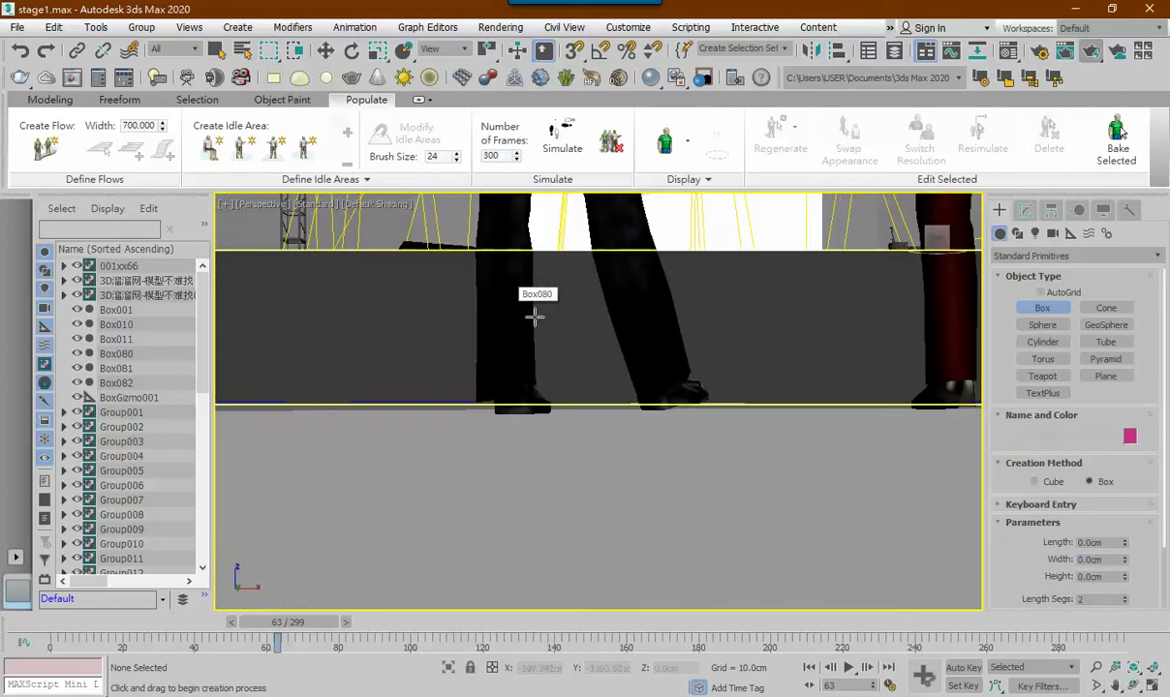
# Return to the Perspective view and select the Female000 crowd figure
pyautogui.press('p')
pyautogui.scroll(4, 606, 343)
pyautogui.scroll(2, 608, 346)
pyautogui.scroll(-5, 608, 346)
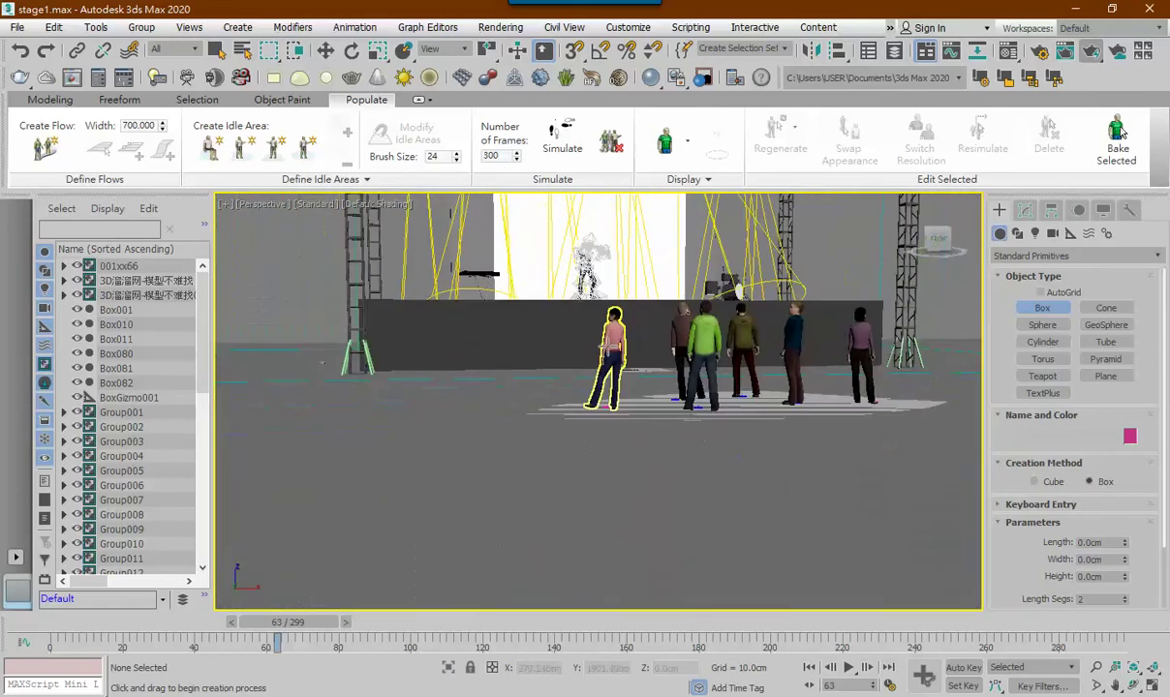
pyautogui.moveTo(608, 346)
pyautogui.mouseDown(button='middle')
pyautogui.moveTo(722, 460)
pyautogui.moveTo(710, 433)
pyautogui.moveTo(609, 410)
pyautogui.moveTo(717, 333)
pyautogui.mouseUp(button='middle')
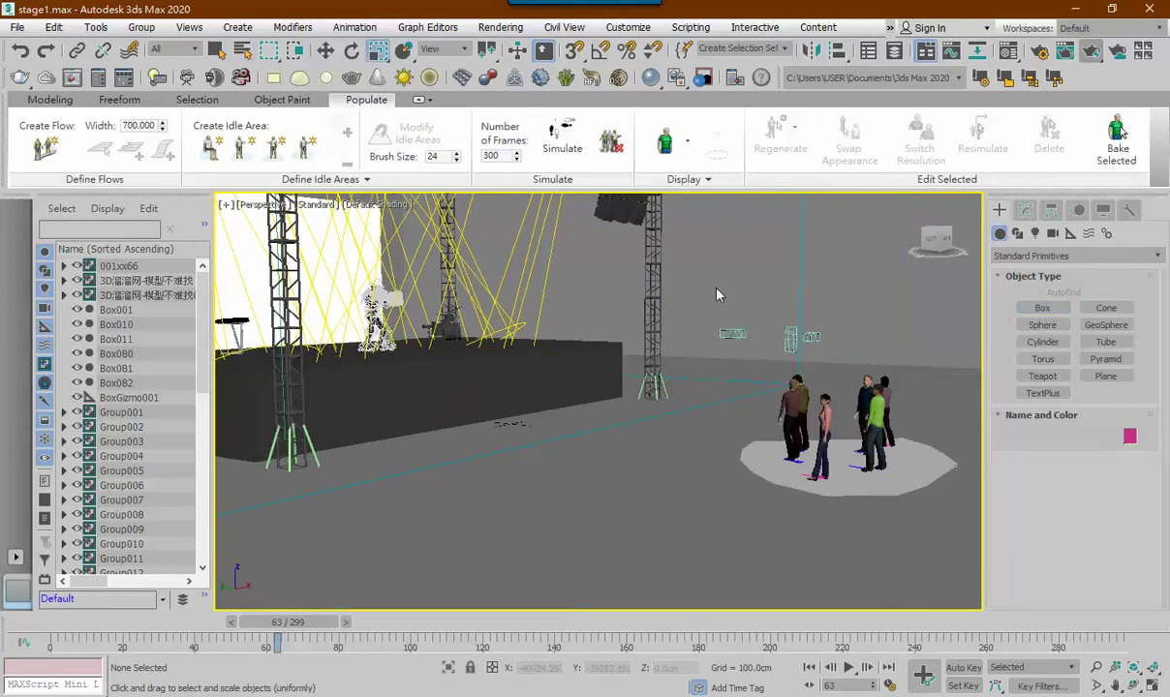
pyautogui.click(823, 436)
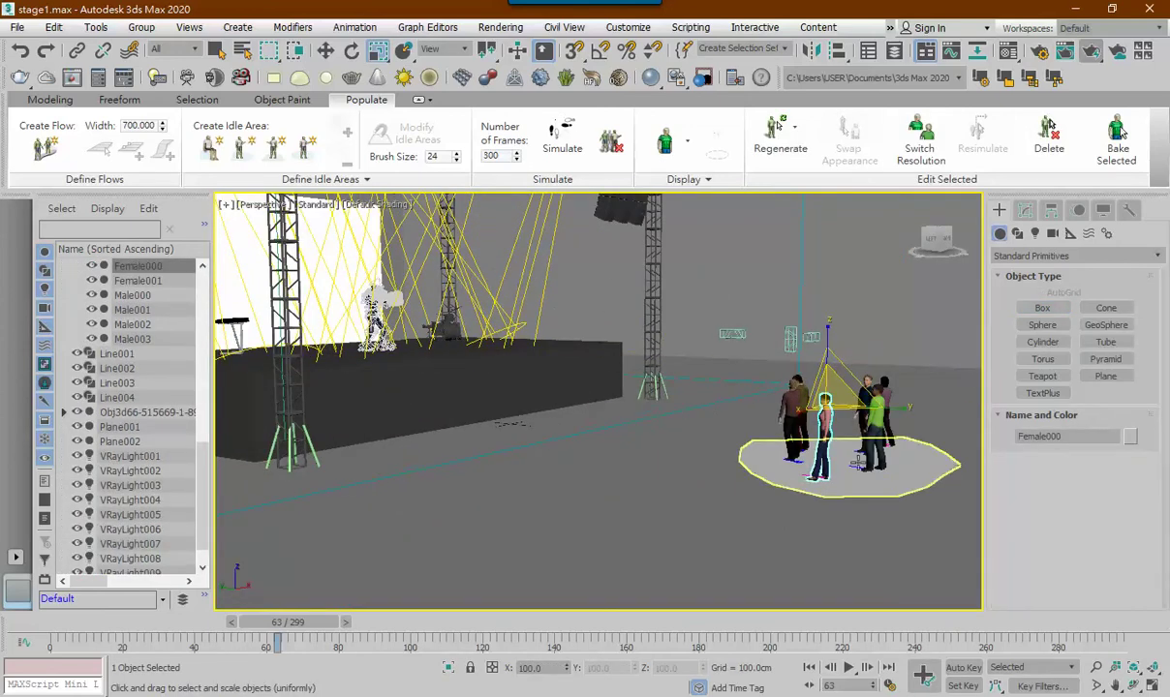
# Orbit to a frontal view of stage and crowd and render it with Shift+Q
pyautogui.scroll(2, 880, 482)
pyautogui.scroll(2, 879, 482)
pyautogui.keyDown('alt'); pyautogui.moveTo(879, 481); pyautogui.dragTo(631, 469, button='middle'); pyautogui.keyUp('alt')
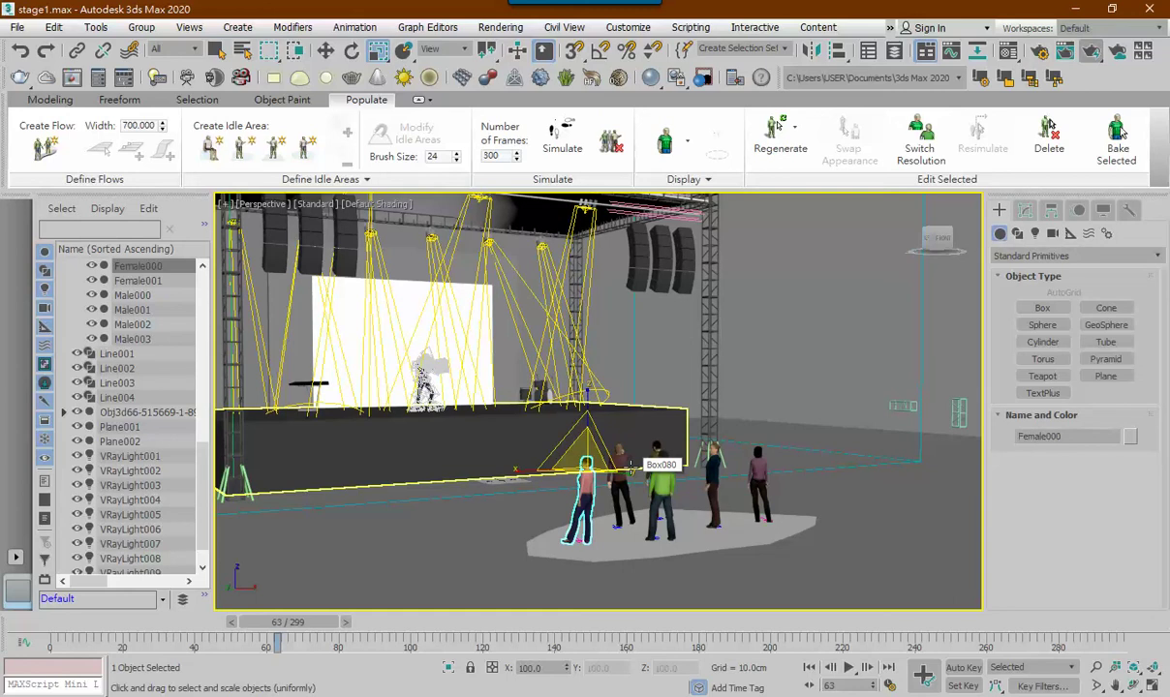
pyautogui.hotkey('shift', 'q')
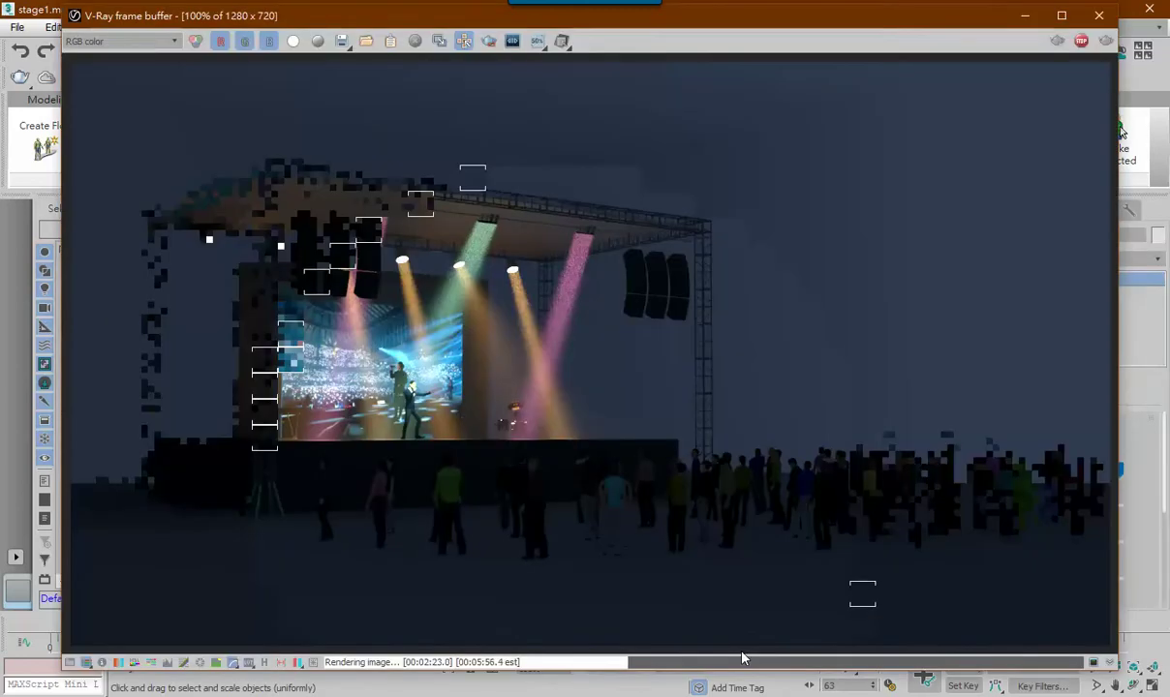
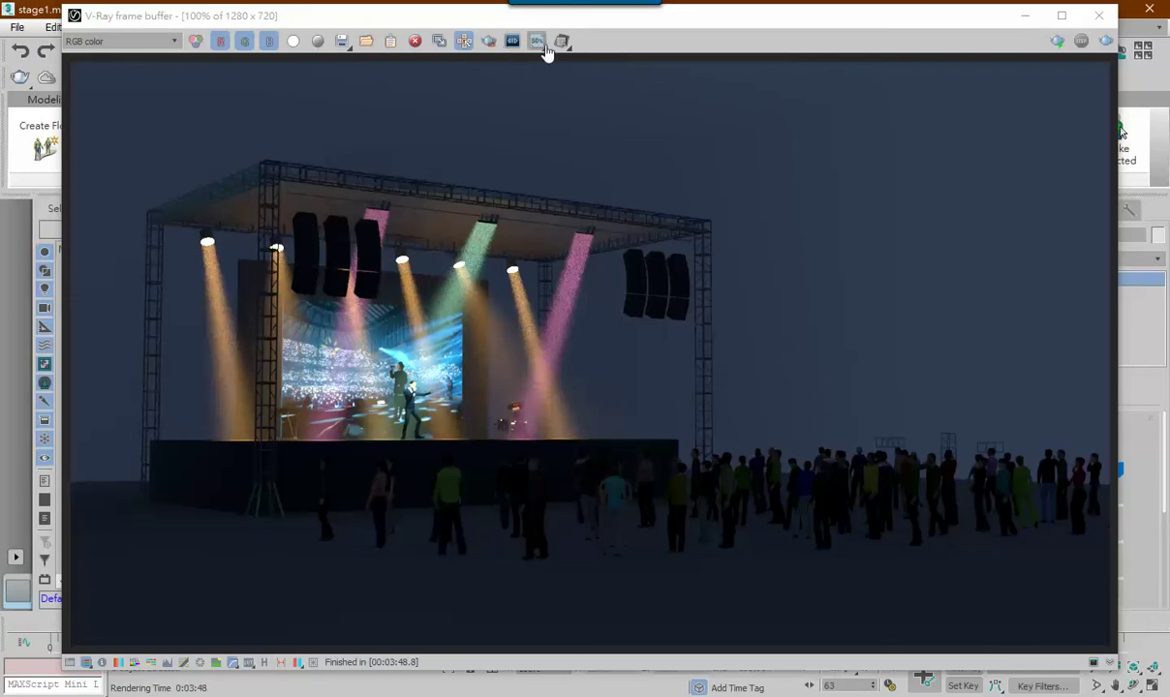
# Open the save dialog for the finished render and set the file type to JPEG
pyautogui.click(341, 43)
pyautogui.click(341, 43)
pyautogui.moveTo(691, 128); pyautogui.dragTo(686, 300)
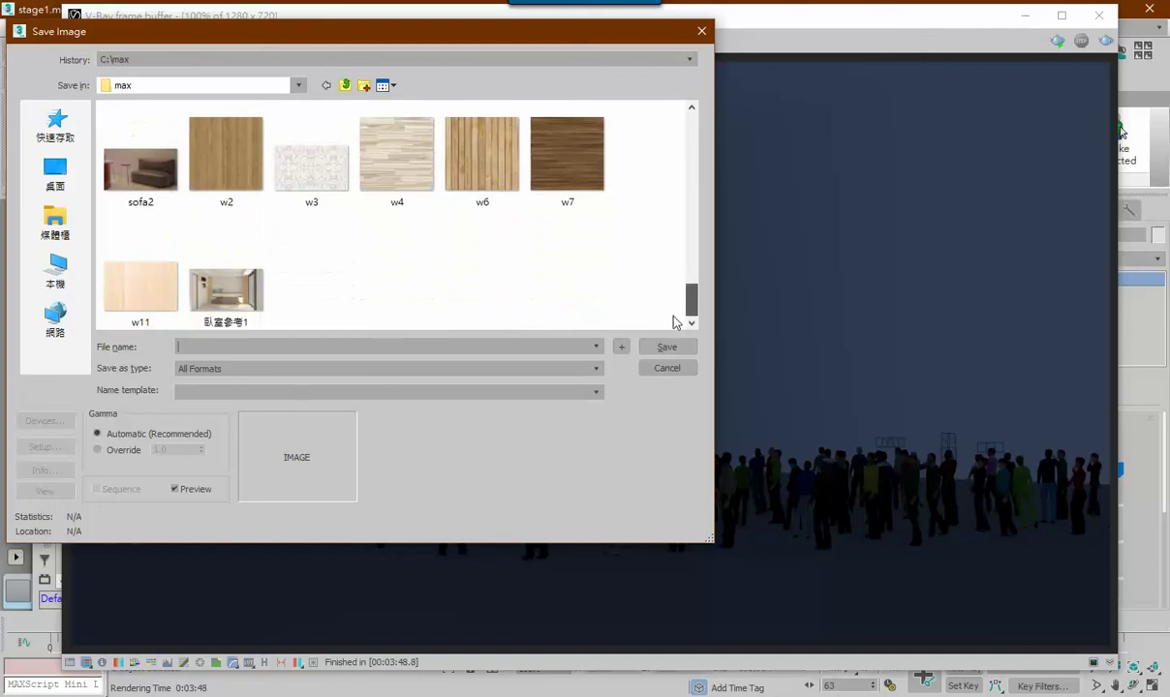
pyautogui.click(376, 369)
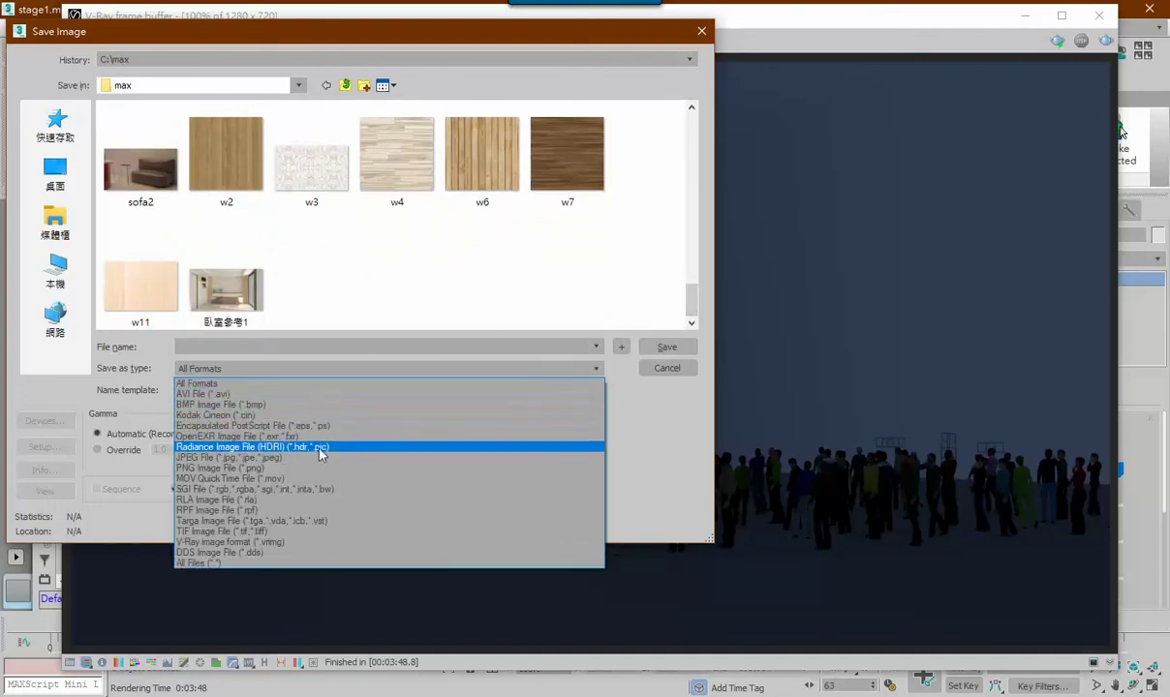
pyautogui.click(313, 455)
# Name the image 舞台設計_室外 and save it, accepting the default JPEG quality
pyautogui.click(257, 347)
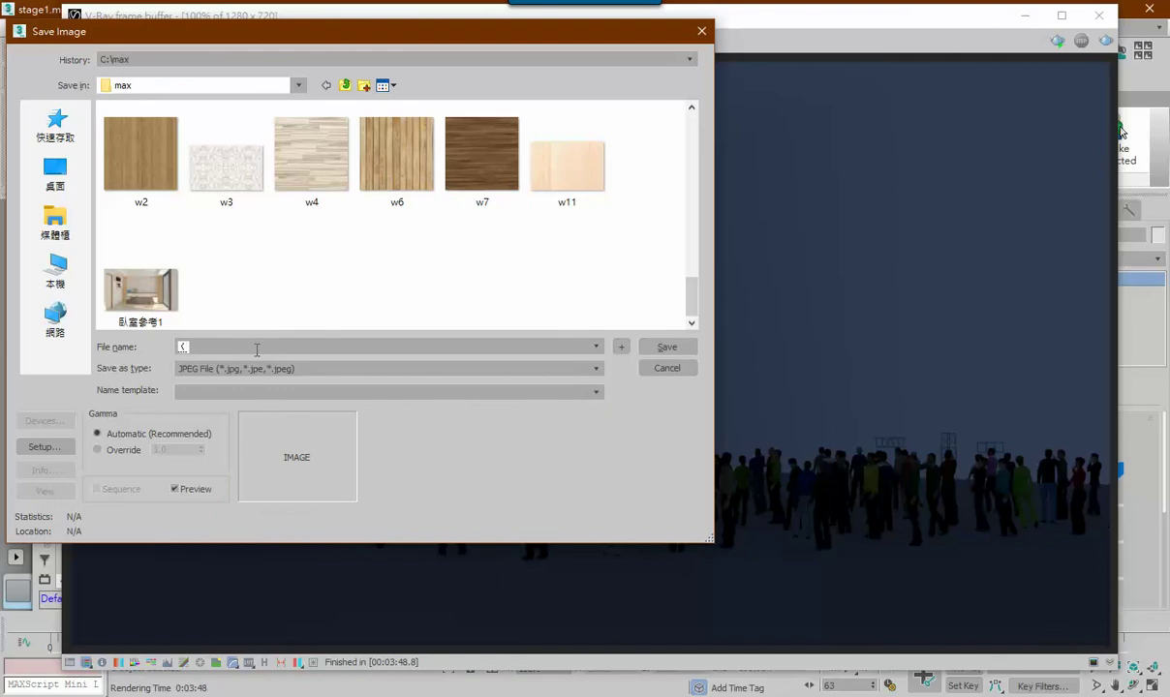
pyautogui.write('臥')
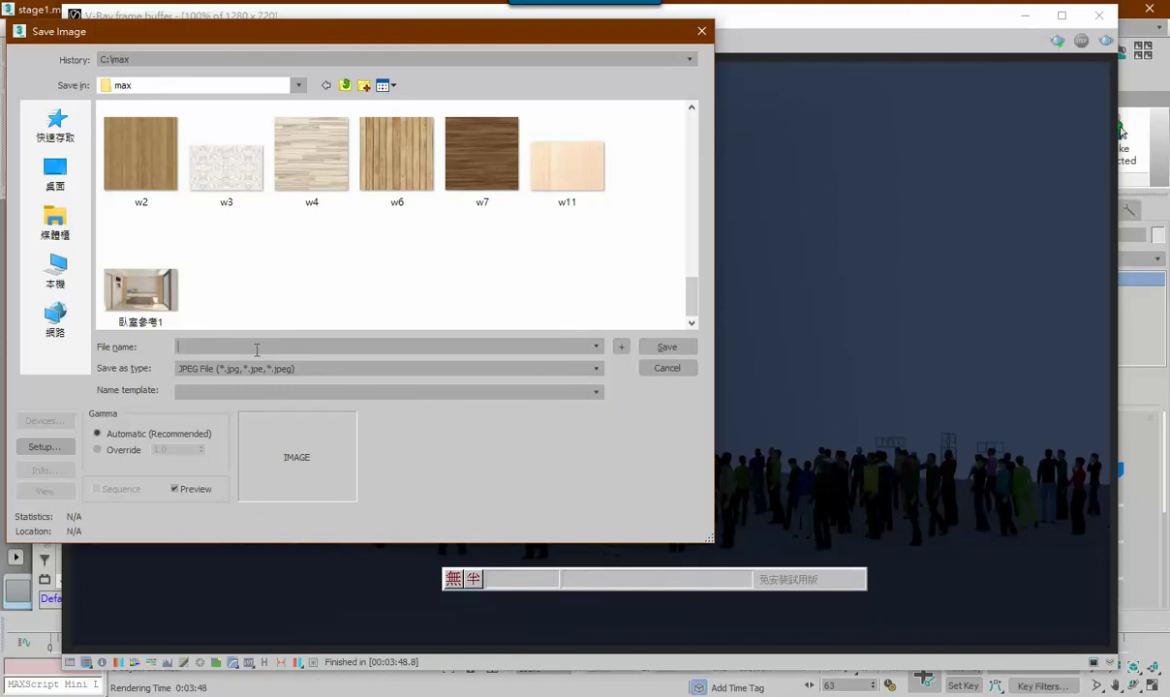
pyautogui.write('cfcsv')
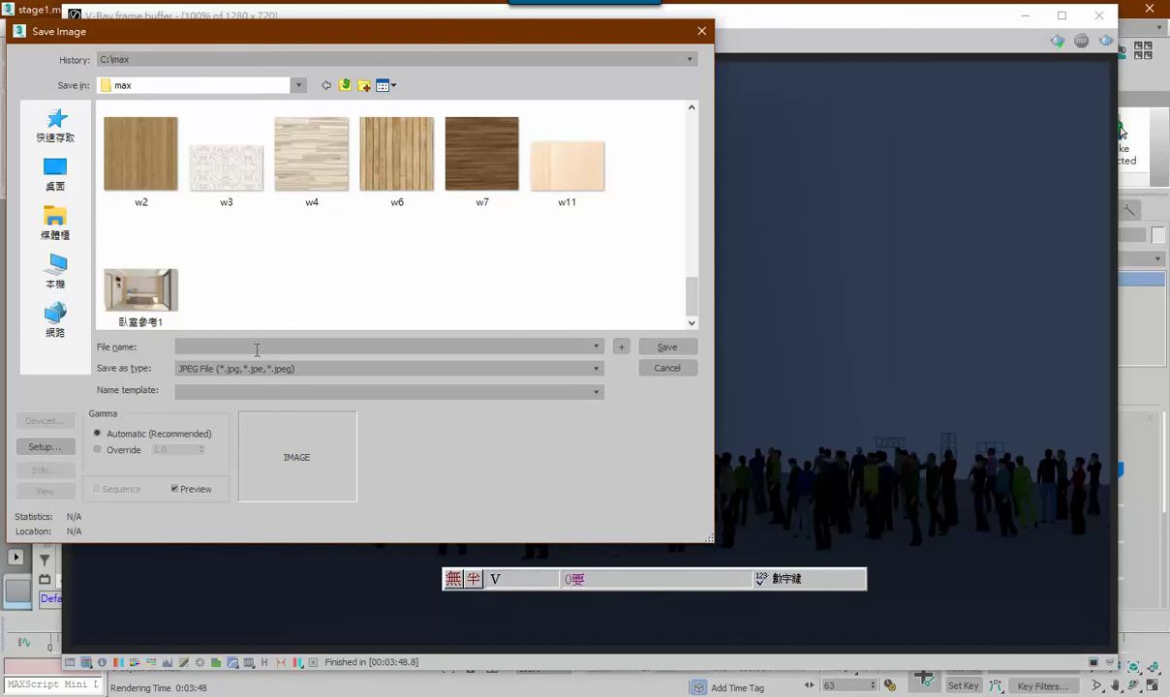
pyautogui.press('space')
pyautogui.write('ro')
pyautogui.press('space')
pyautogui.write('ij')
pyautogui.press('space')
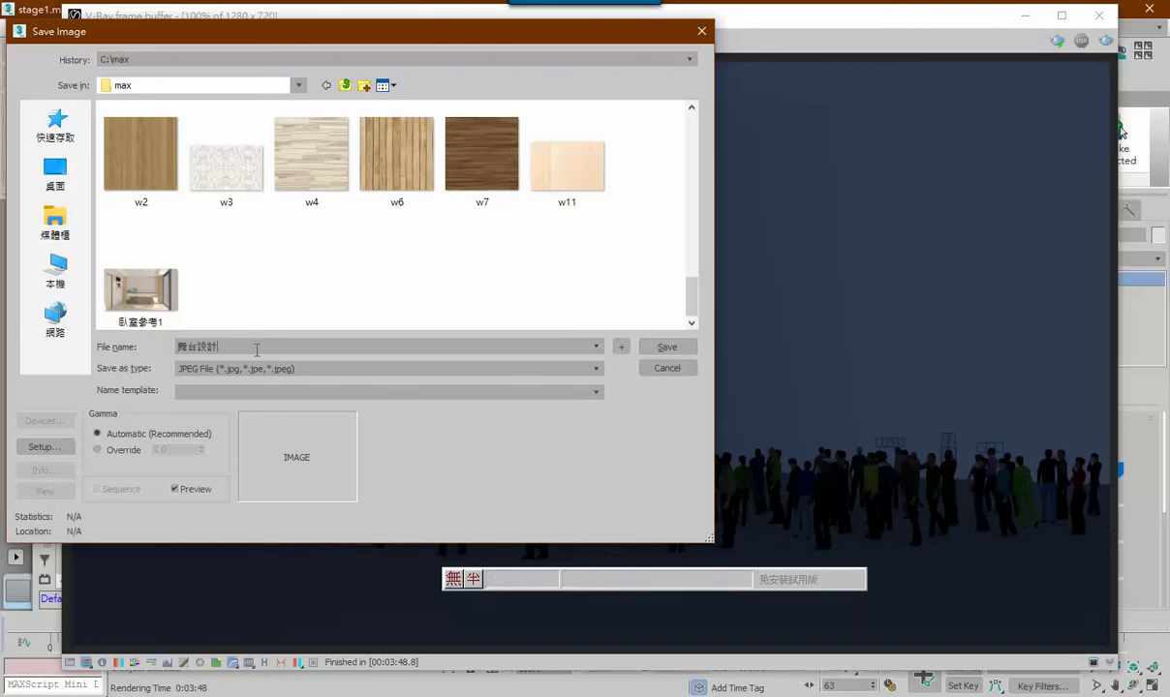
pyautogui.write('室外')
pyautogui.press('space')
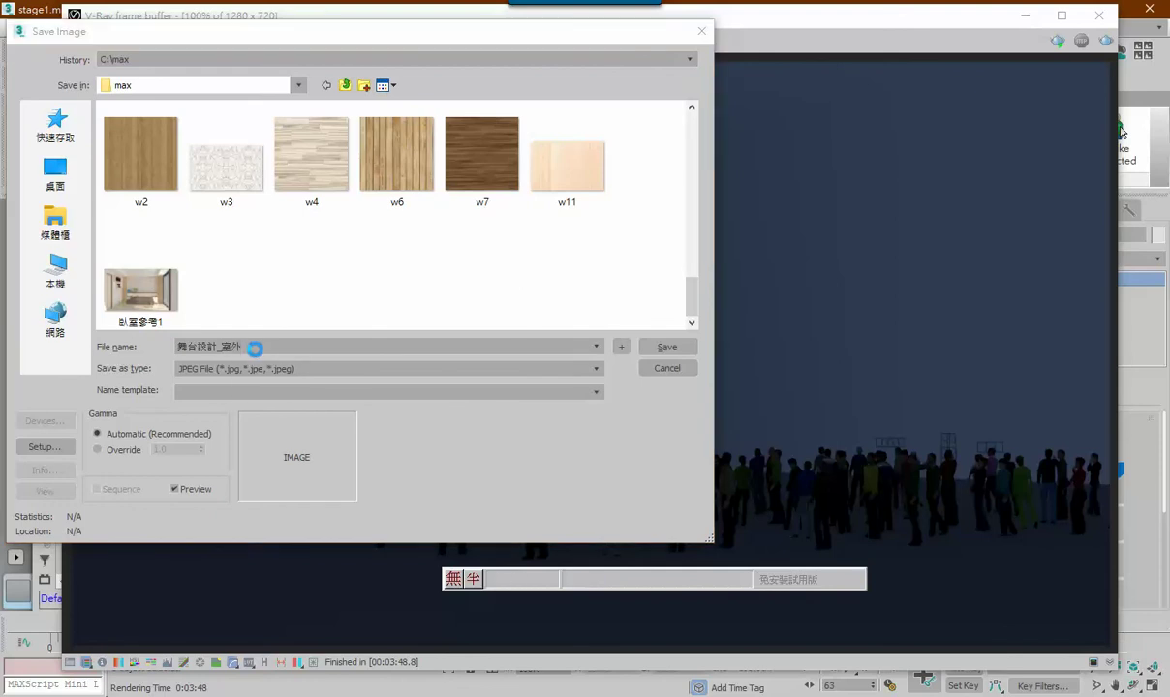
pyautogui.press('Return')
pyautogui.click(308, 381)
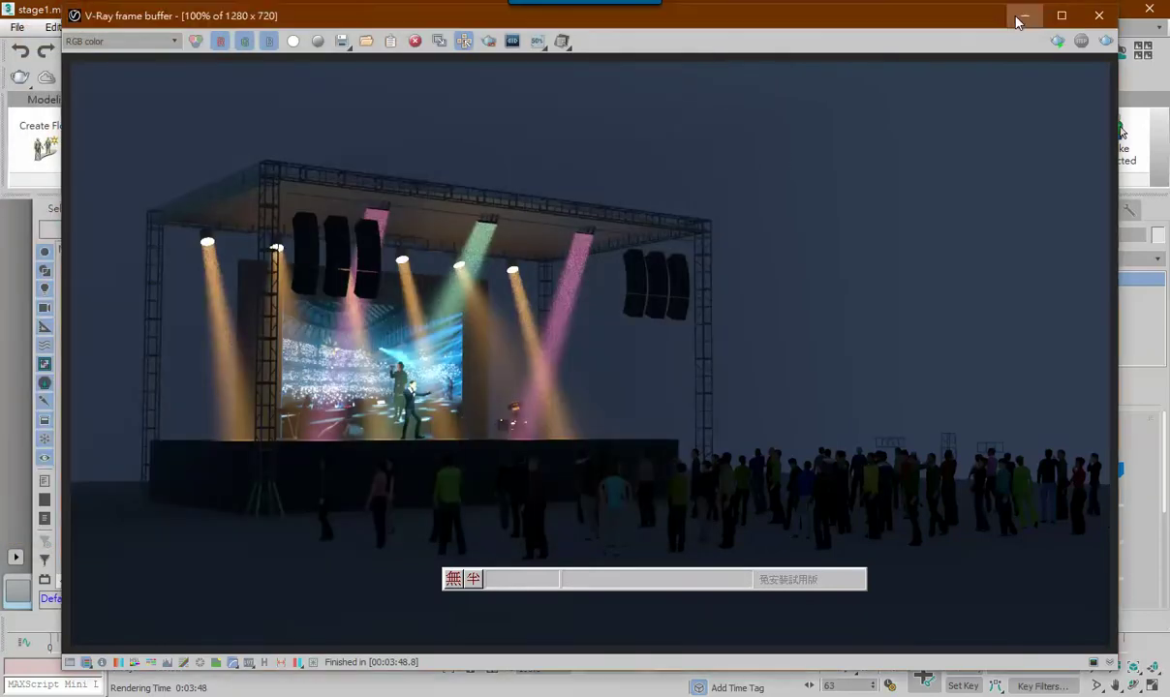
# Close the render window and open the LCCNET forum in a new incognito browser tab
pyautogui.click(1098, 16)
pyautogui.click(330, 690)
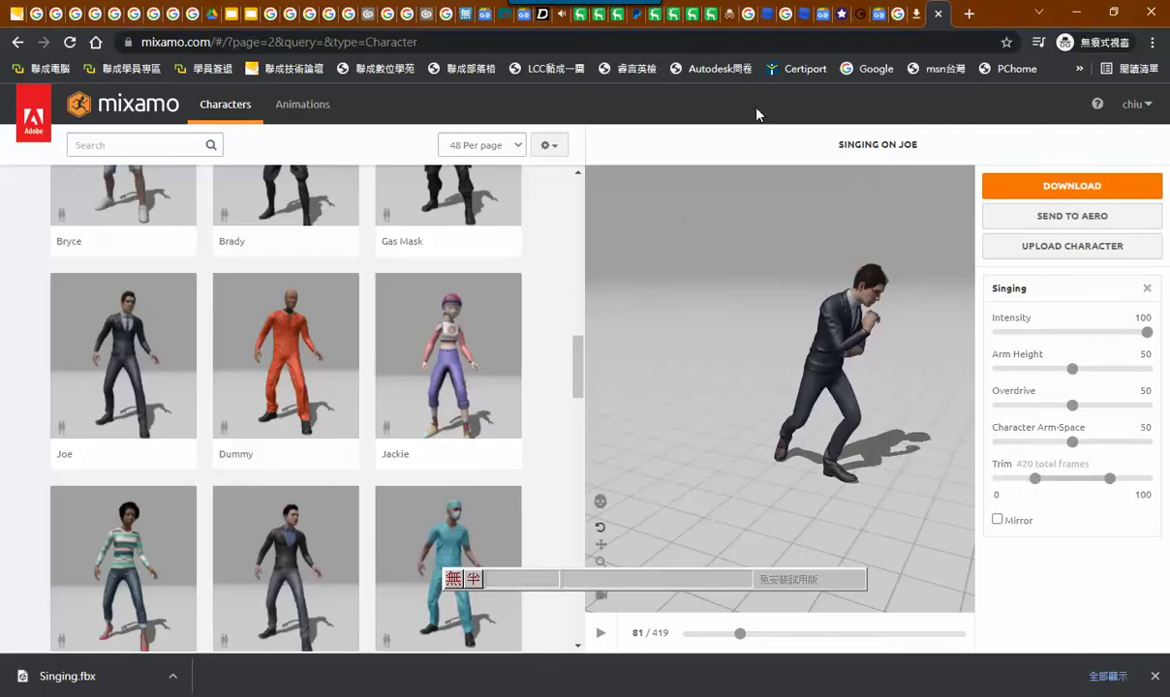
pyautogui.click(972, 15)
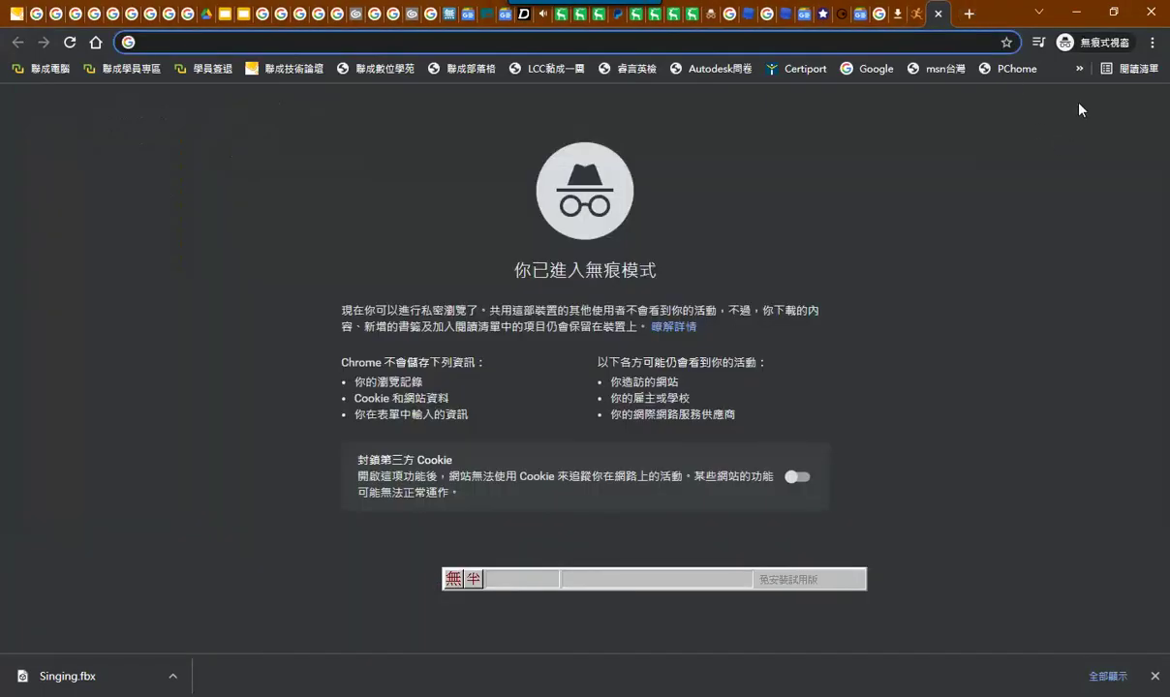
pyautogui.click(283, 70)
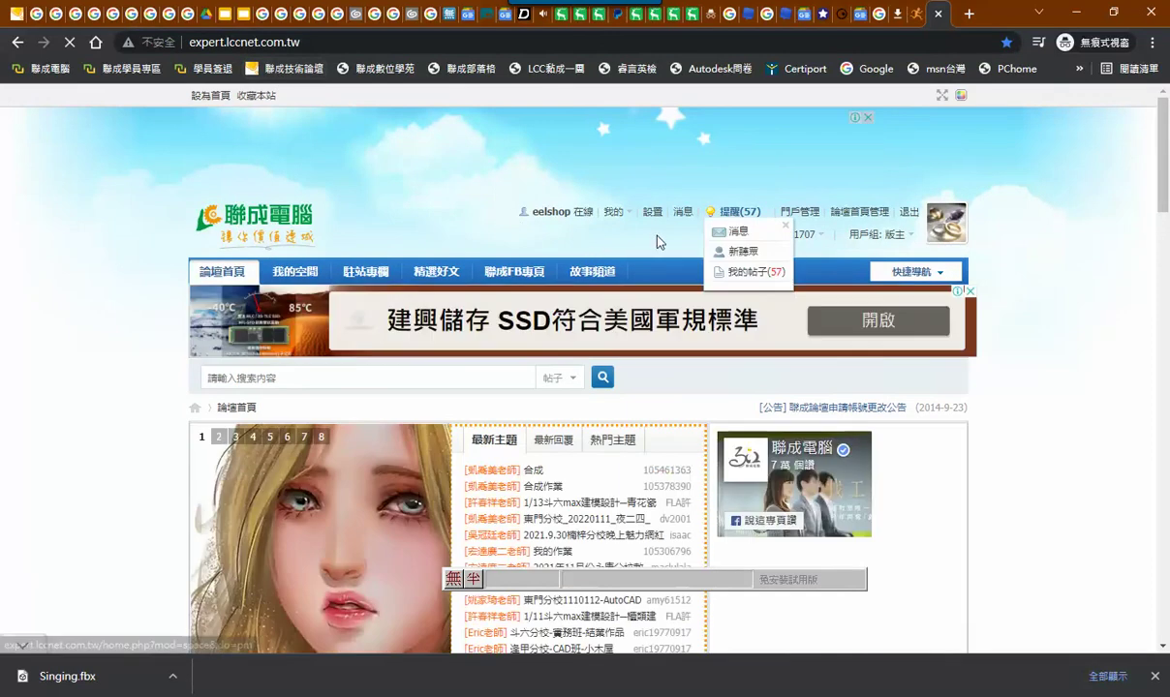
# Scroll the forum listing and open the 小邱老師 board
pyautogui.scroll(-2, 656, 240)
pyautogui.scroll(-3, 656, 241)
pyautogui.scroll(-3, 656, 241)
pyautogui.scroll(-3, 656, 241)
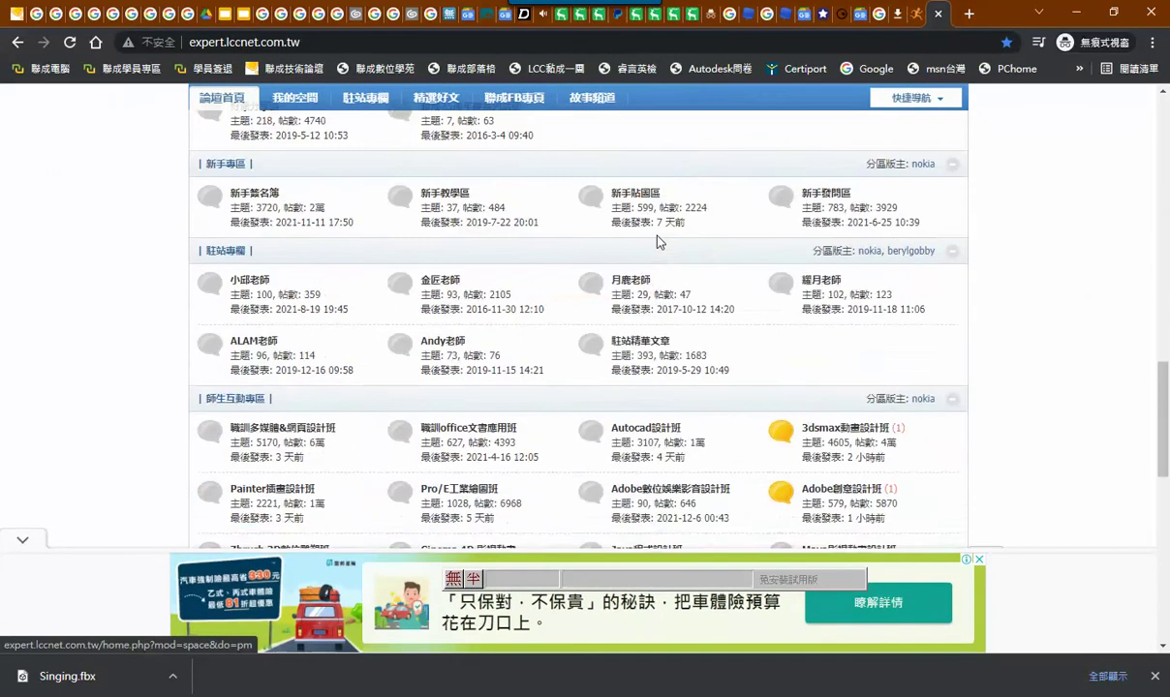
pyautogui.scroll(-3, 657, 242)
pyautogui.scroll(-2, 630, 349)
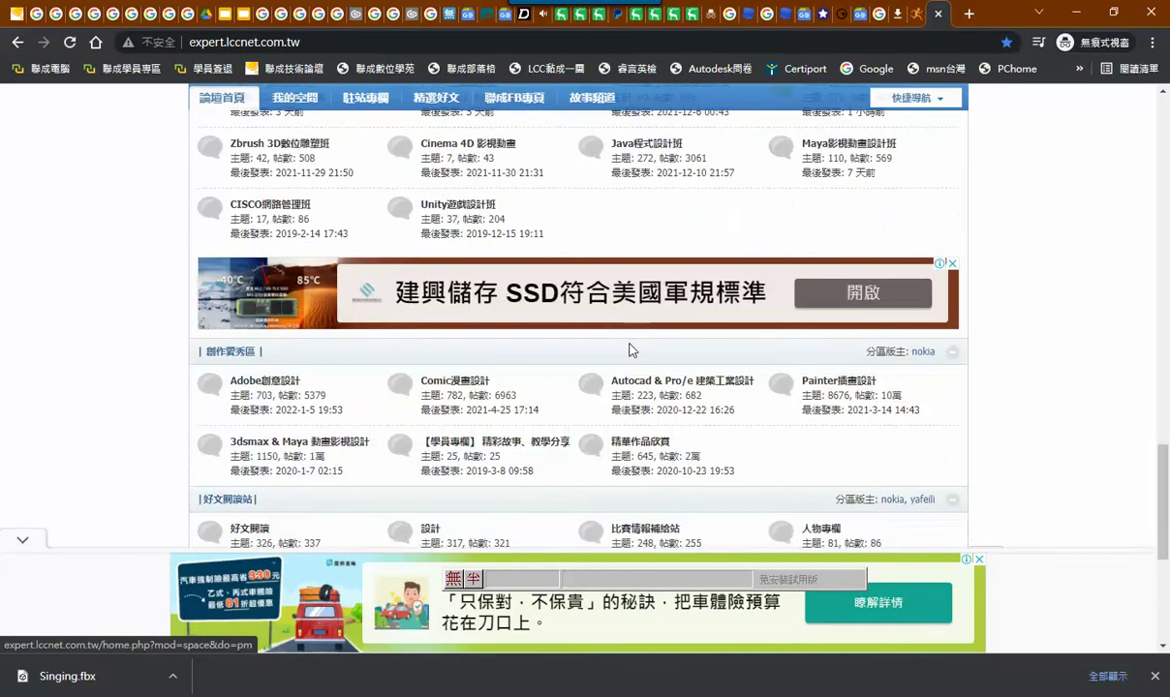
pyautogui.scroll(-3, 629, 348)
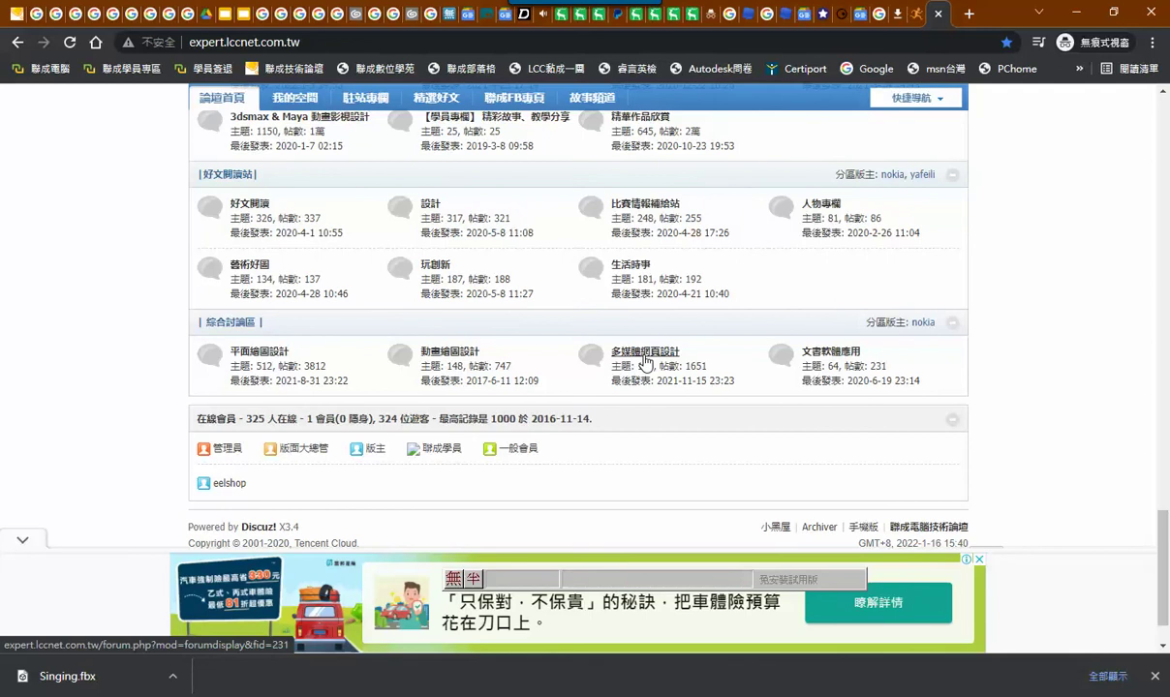
pyautogui.scroll(2, 645, 360)
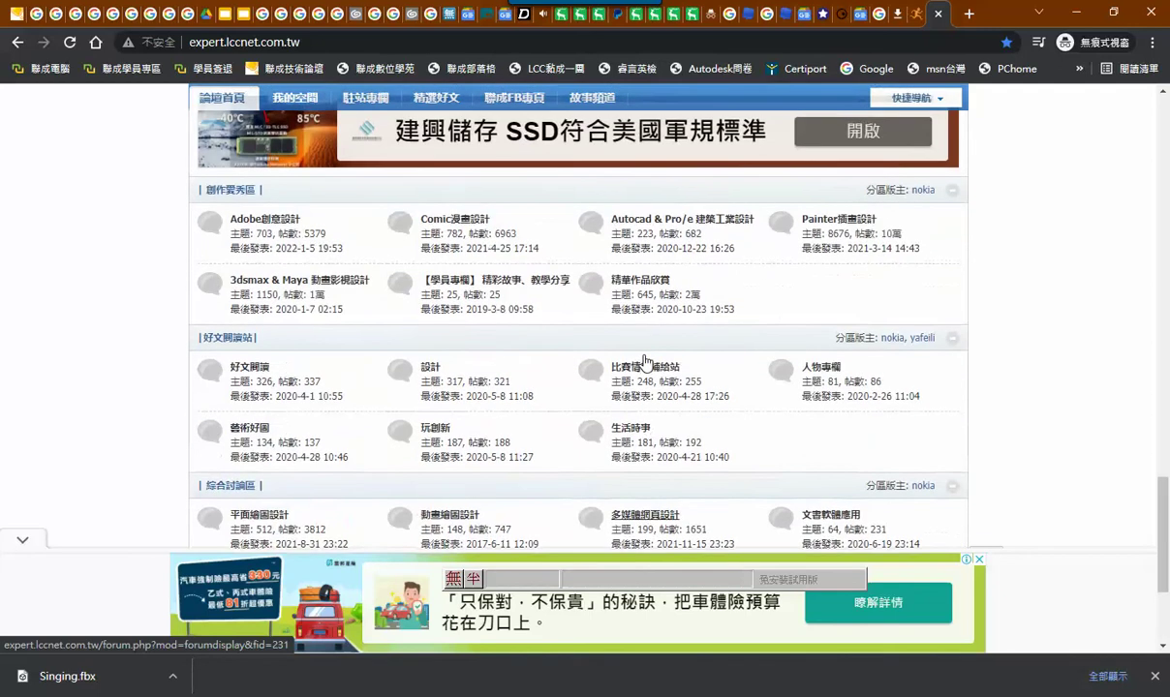
pyautogui.scroll(3, 645, 360)
pyautogui.scroll(3, 645, 360)
pyautogui.scroll(3, 645, 360)
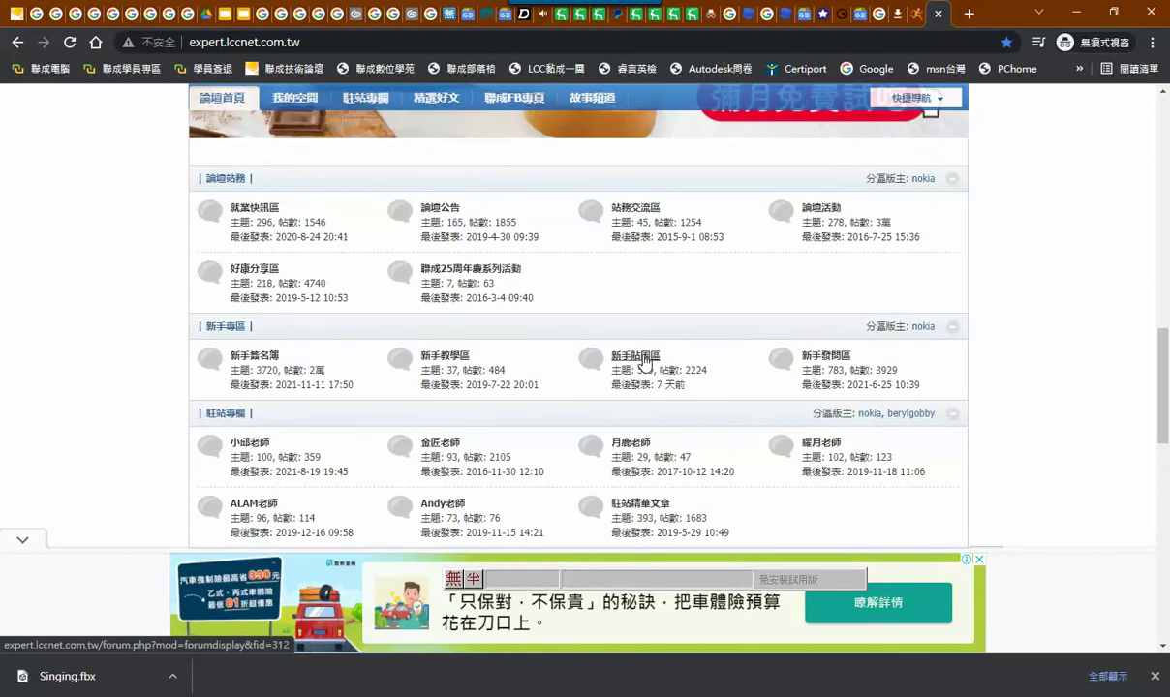
pyautogui.scroll(-3, 645, 360)
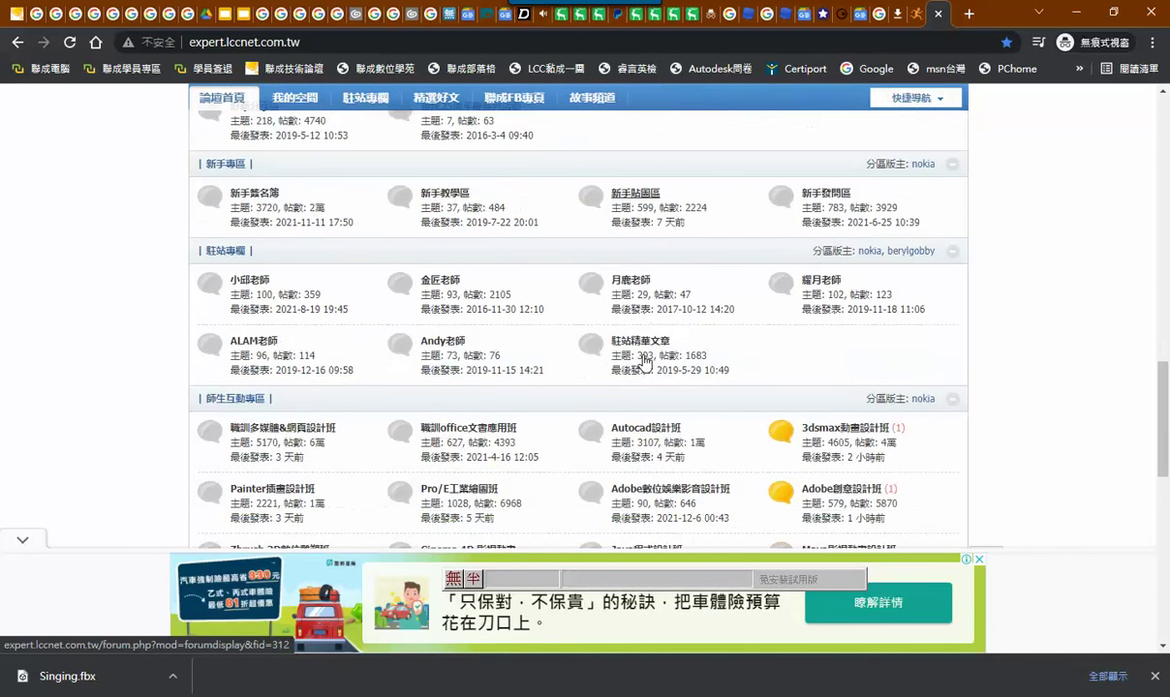
pyautogui.click(261, 293)
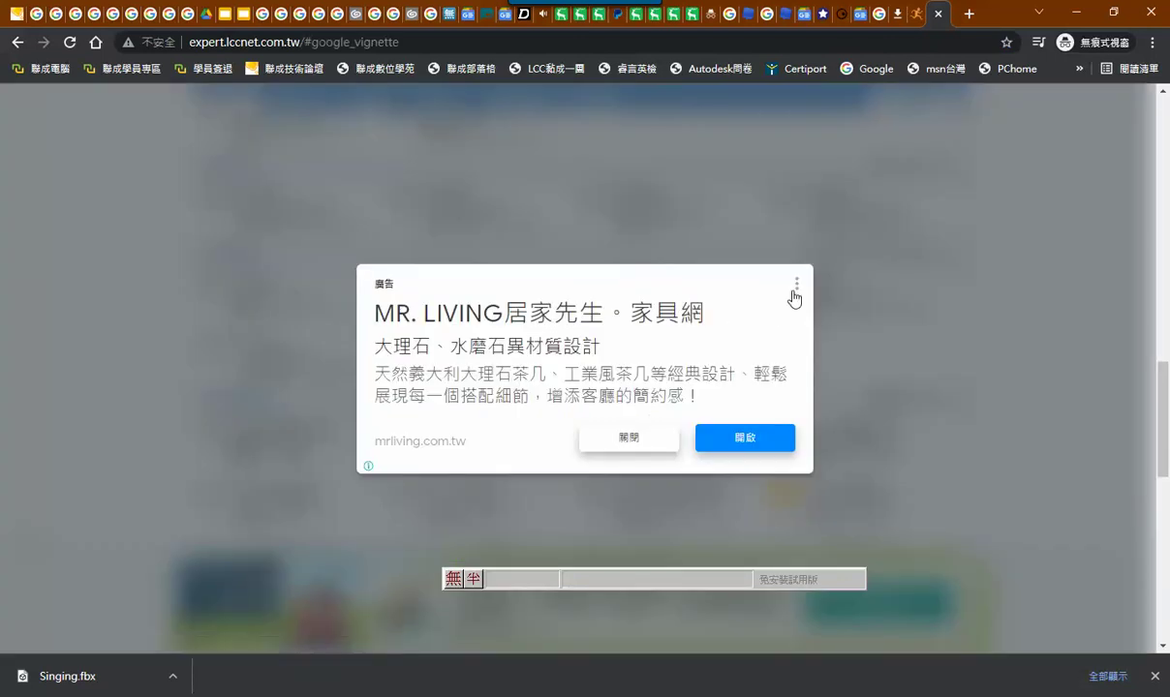
# Dismiss the full-page advertisement and look through the board's contents
pyautogui.click(639, 437)
pyautogui.scroll(-5, 605, 373)
pyautogui.scroll(-5, 595, 375)
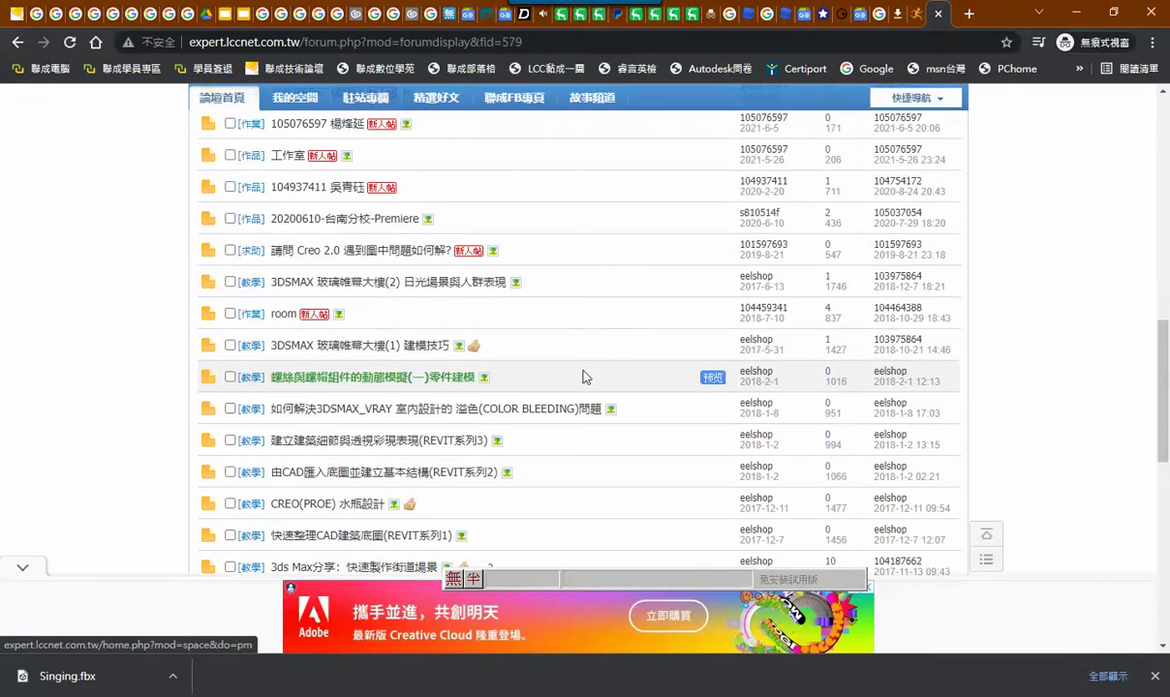
pyautogui.scroll(-2, 584, 377)
pyautogui.scroll(3, 585, 377)
pyautogui.scroll(2, 584, 377)
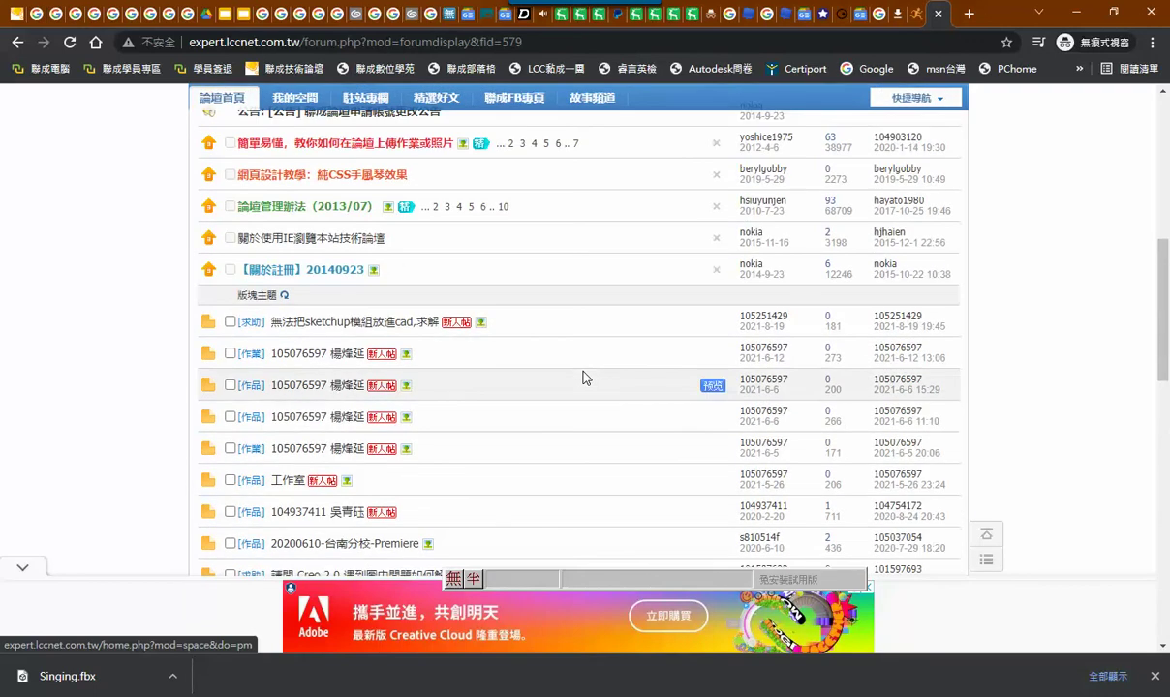
pyautogui.scroll(1, 584, 377)
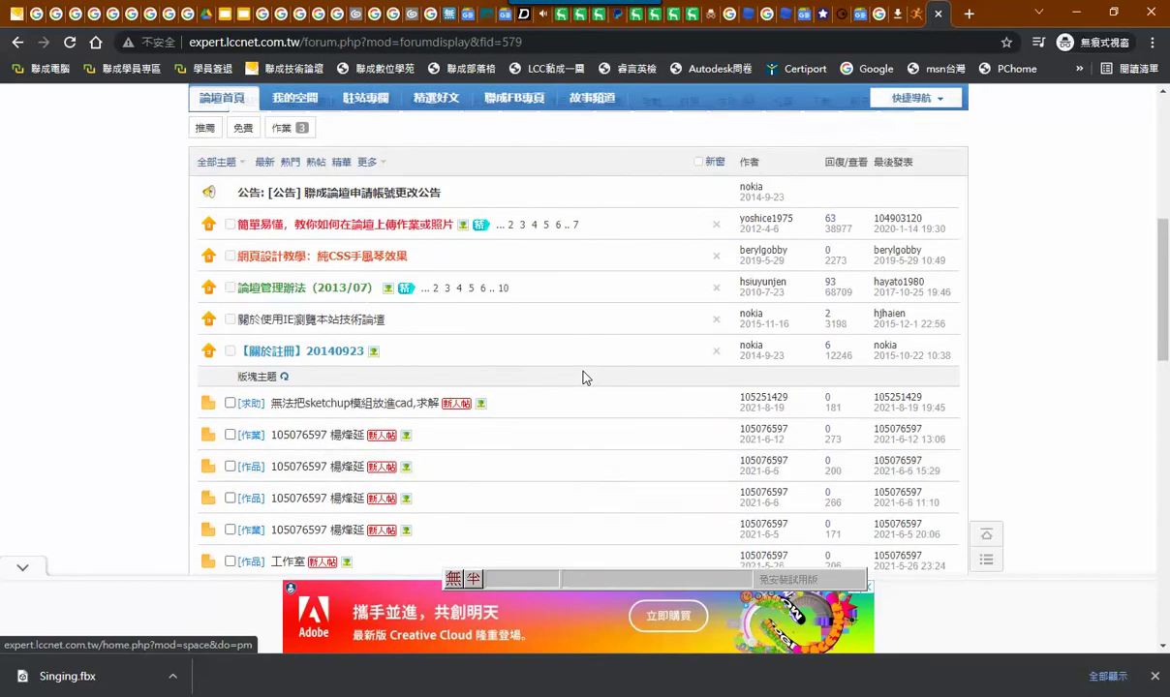
pyautogui.scroll(2, 585, 377)
pyautogui.scroll(1, 584, 377)
pyautogui.scroll(2, 584, 377)
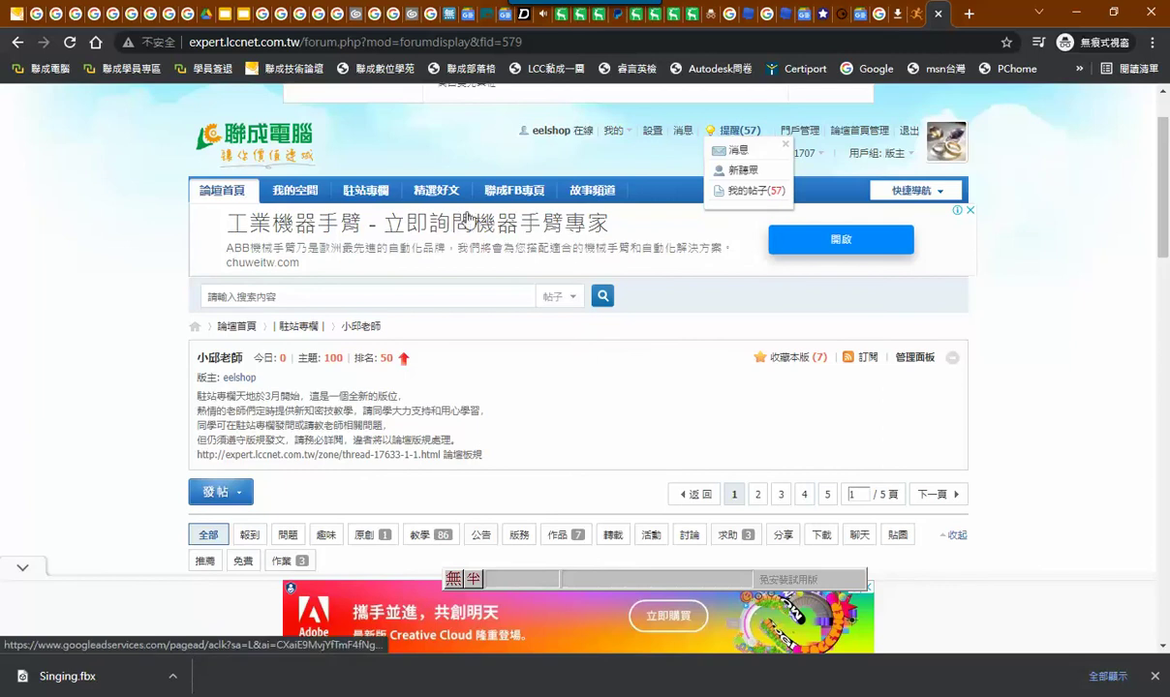
# Return to the forum home page and scroll down to the 師生互動專區 section
pyautogui.click(219, 194)
pyautogui.scroll(-5, 571, 399)
pyautogui.scroll(-4, 572, 403)
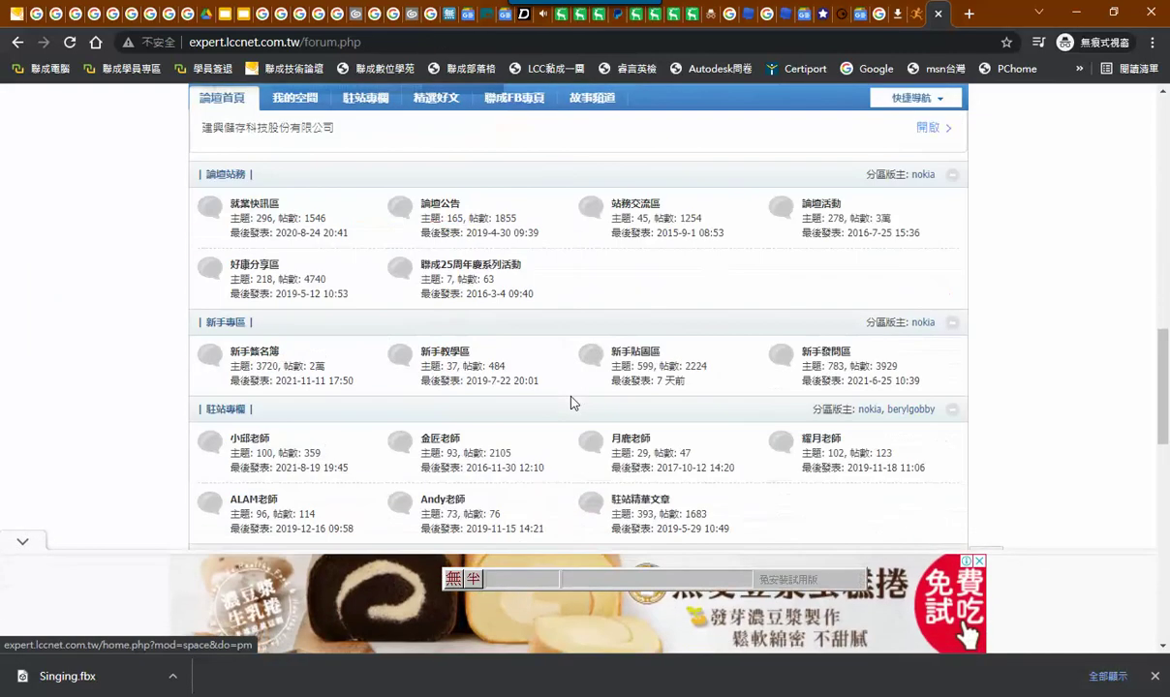
pyautogui.scroll(-2, 571, 403)
pyautogui.scroll(-2, 572, 402)
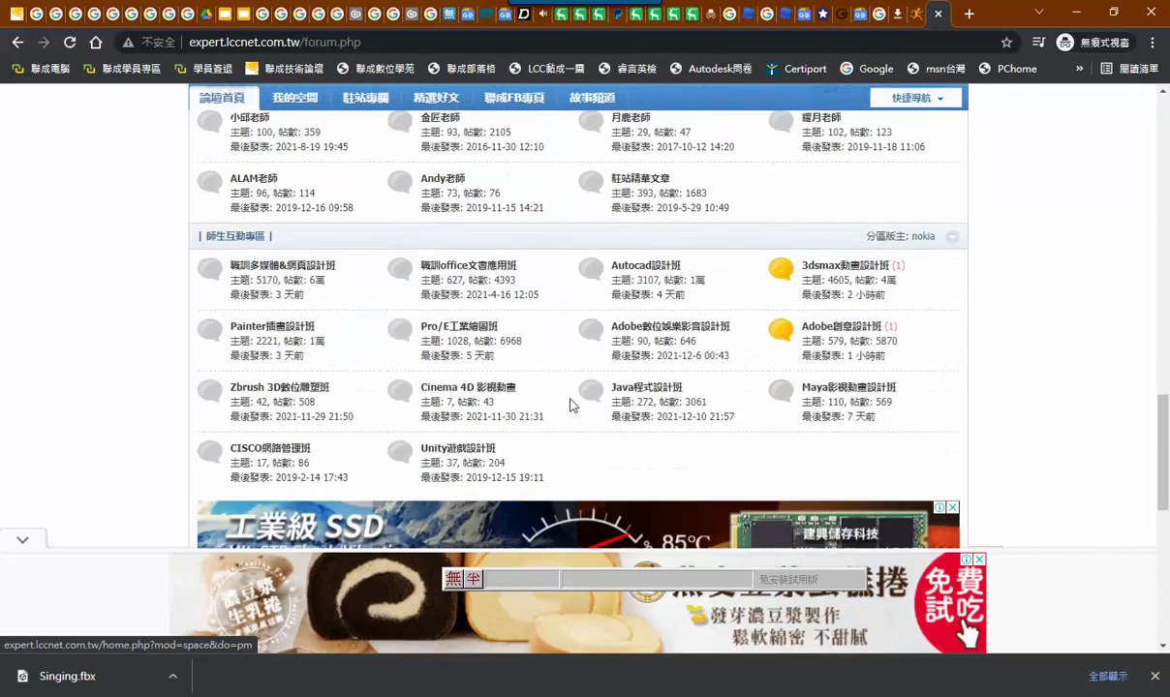
# Enter the 3dsmax動畫設計班 section and open its 小邱老師 board
pyautogui.click(846, 275)
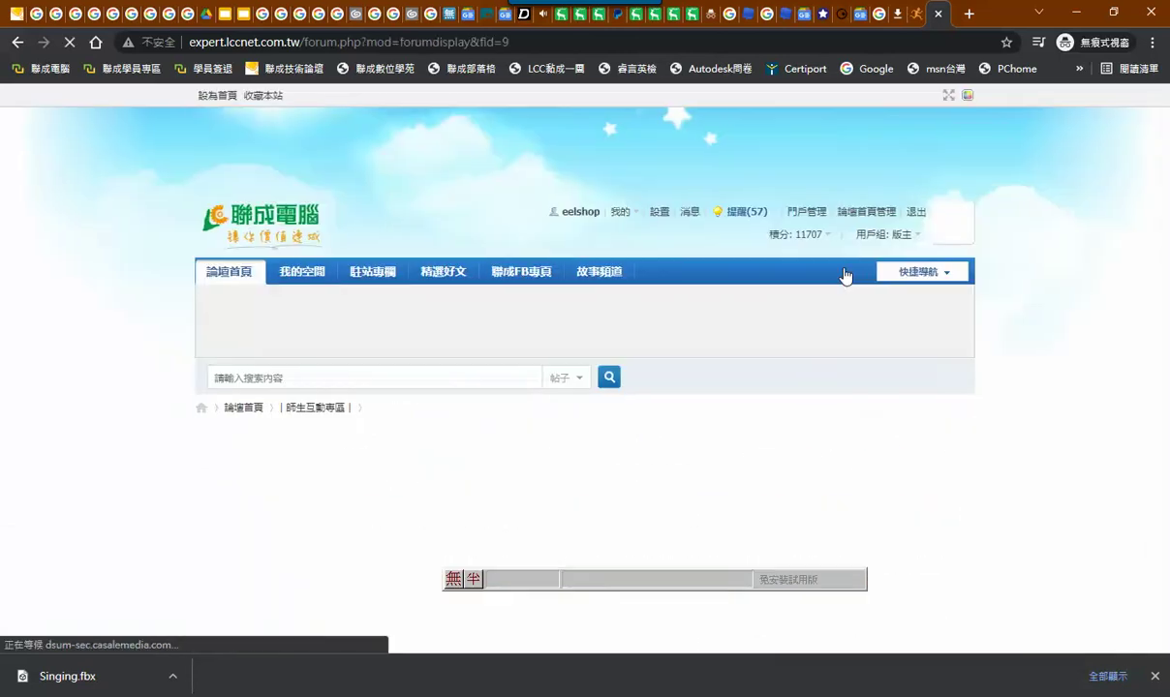
pyautogui.scroll(-5, 730, 401)
pyautogui.scroll(-5, 730, 401)
pyautogui.scroll(-3, 366, 317)
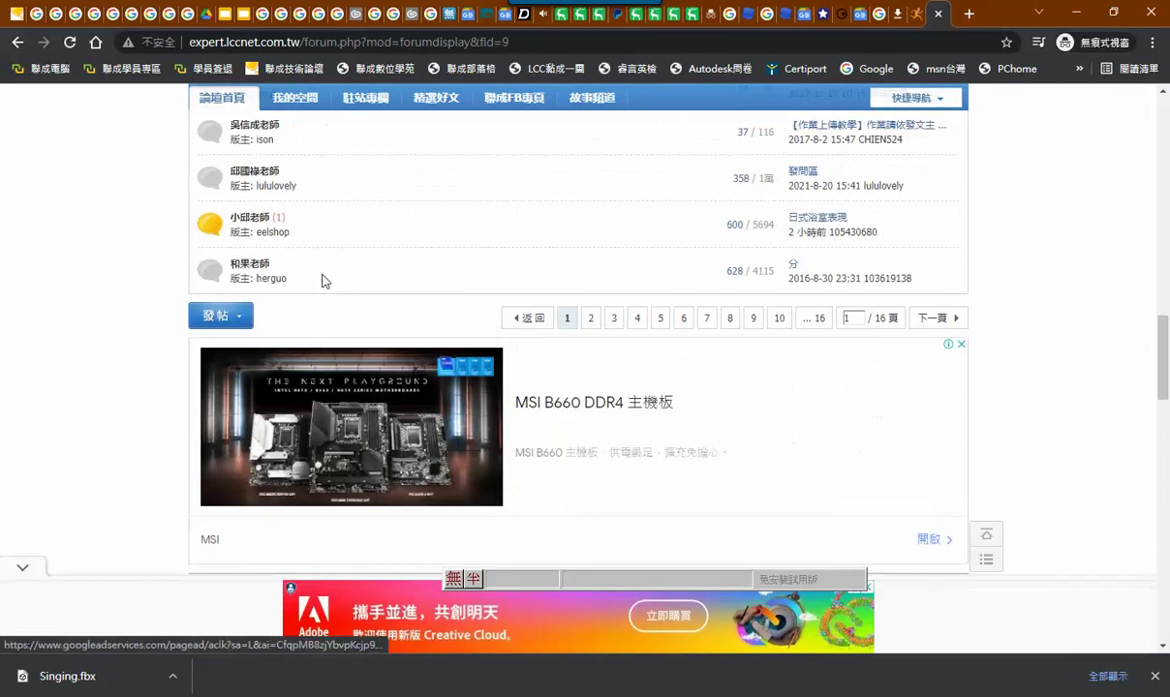
pyautogui.click(254, 220)
pyautogui.scroll(-3, 549, 371)
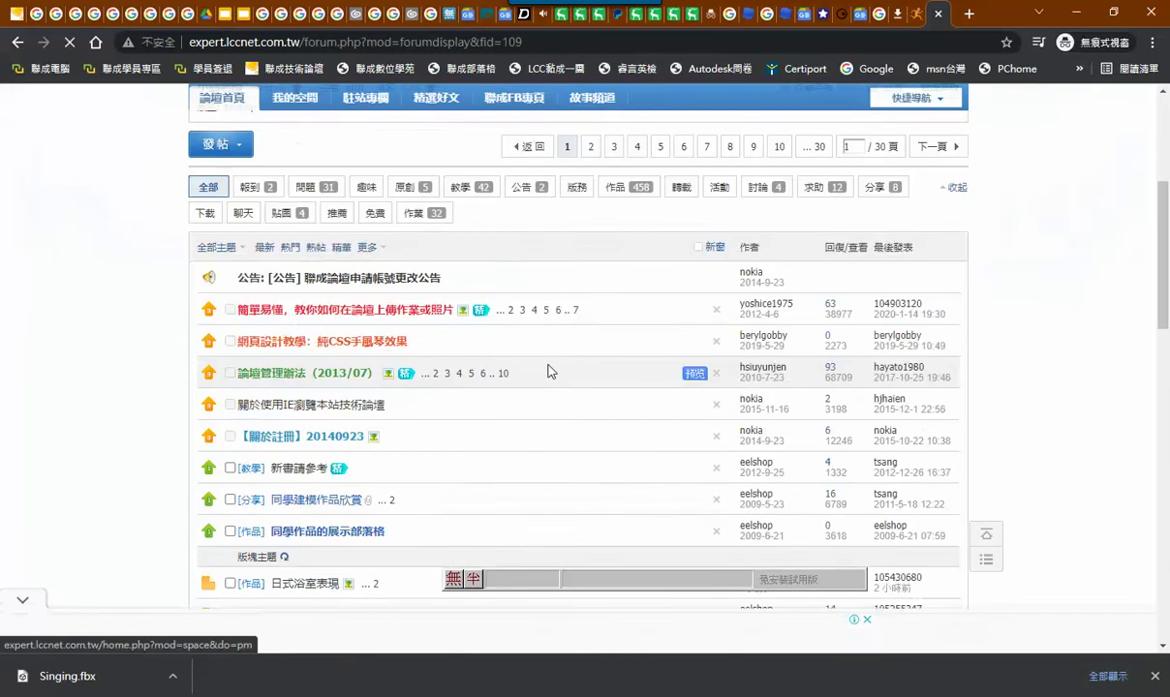
pyautogui.scroll(3, 548, 371)
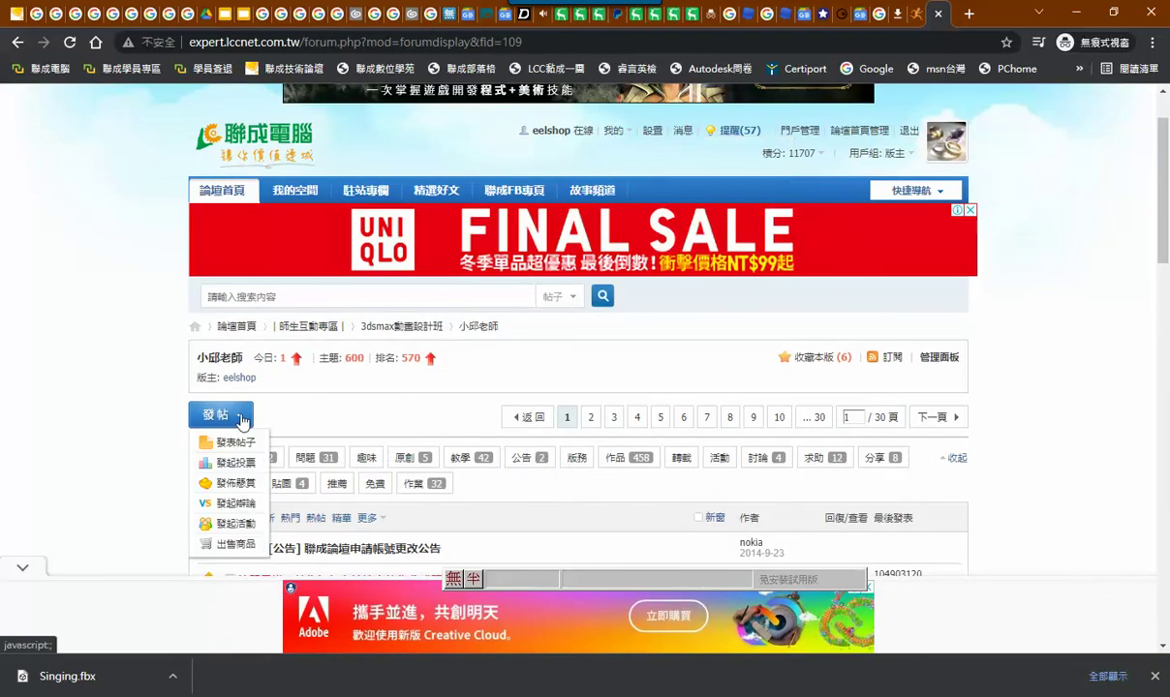
# Start a new post in the 作品 category titled 舞台設計表現1_室外
pyautogui.click(242, 419)
pyautogui.click(371, 296)
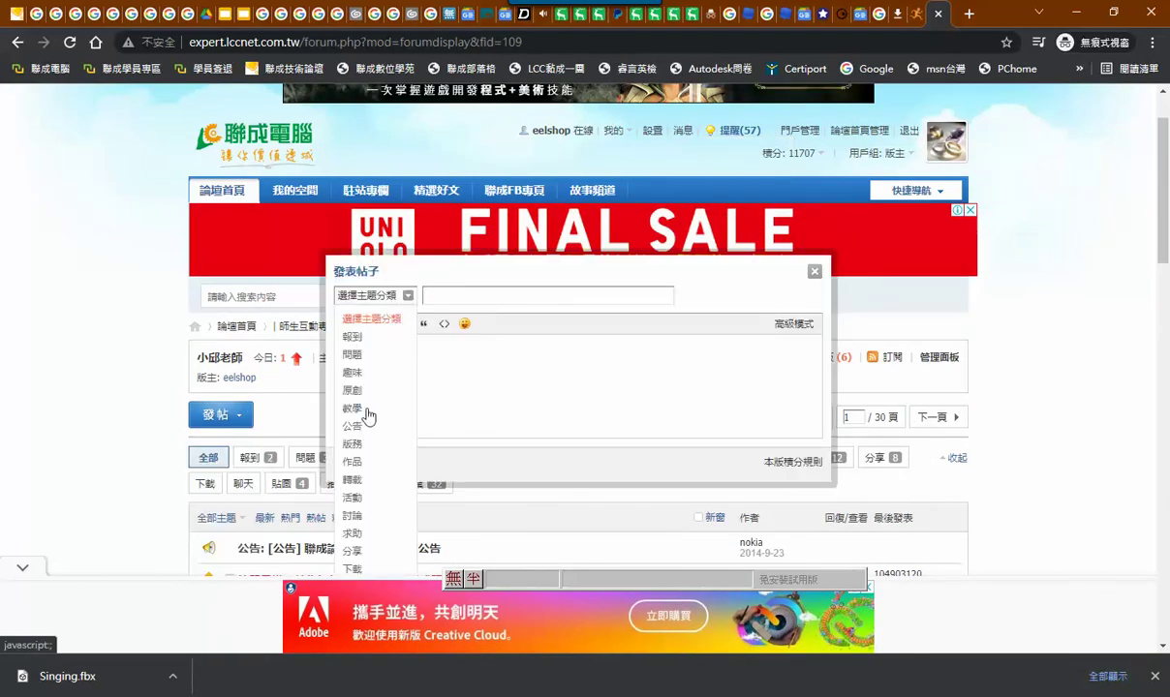
pyautogui.click(355, 462)
pyautogui.click(478, 300)
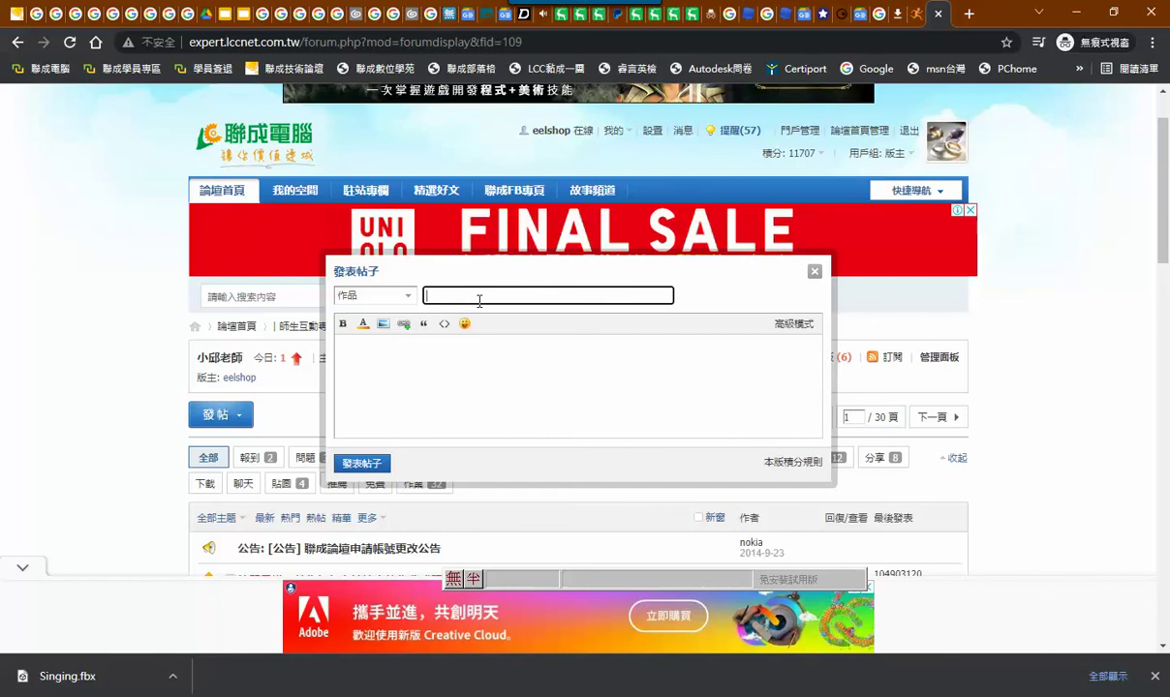
pyautogui.write('v')
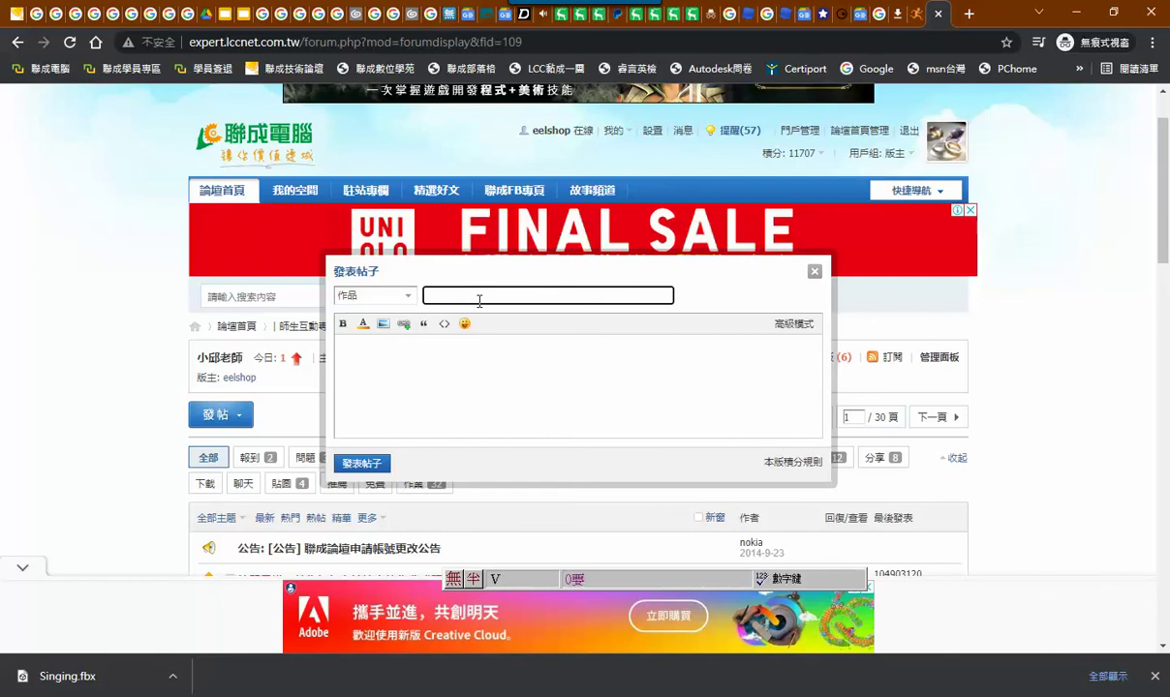
pyautogui.write('舞台設計表現1_')
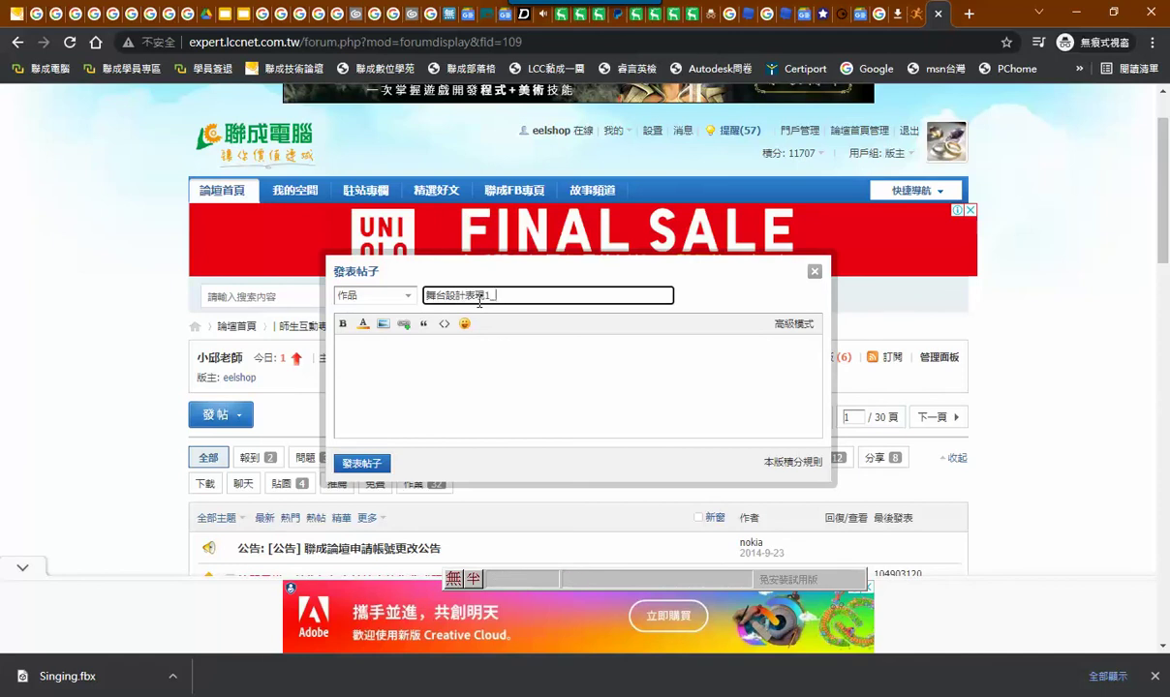
pyautogui.write('室')
pyautogui.write('c外')
# Write the body 請上傳您的作品, publish the post and open its thread
pyautogui.click(483, 356)
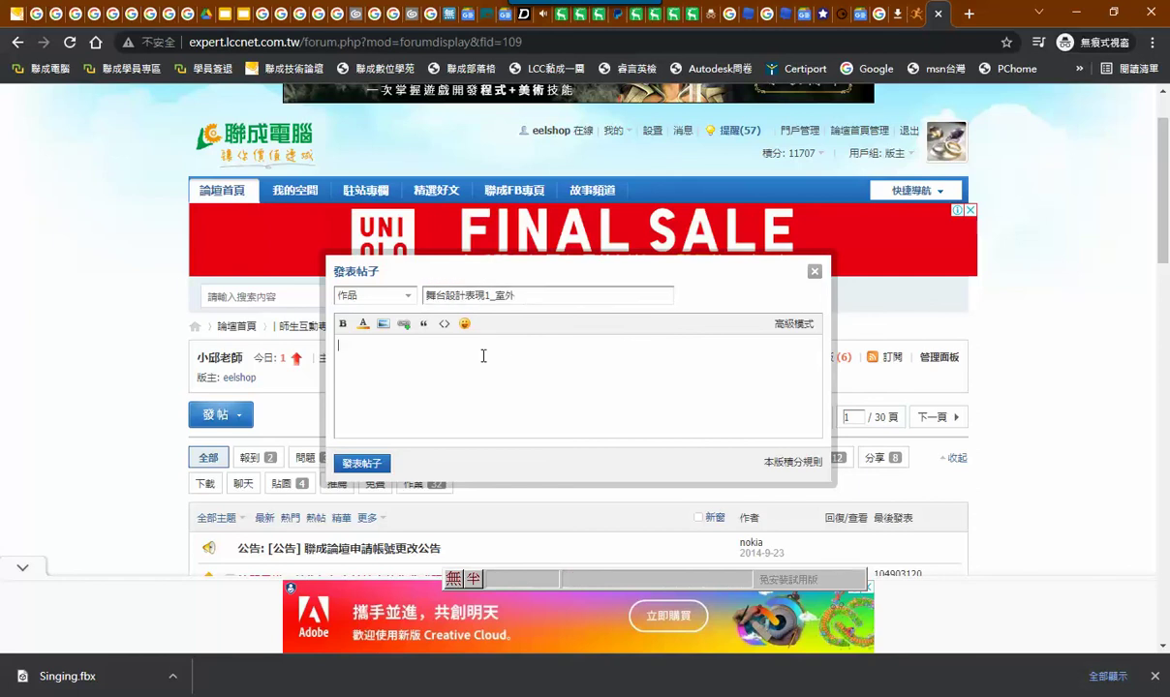
pyautogui.write('請上')
pyautogui.write('傳您的作品')
pyautogui.click(362, 464)
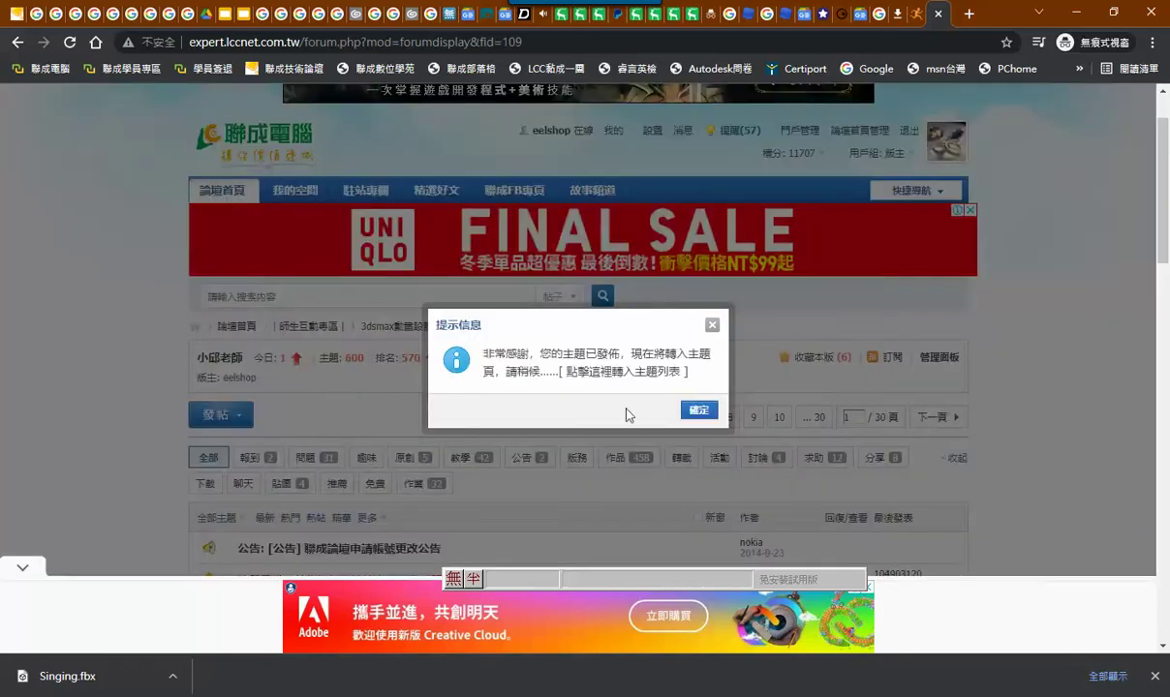
pyautogui.click(700, 411)
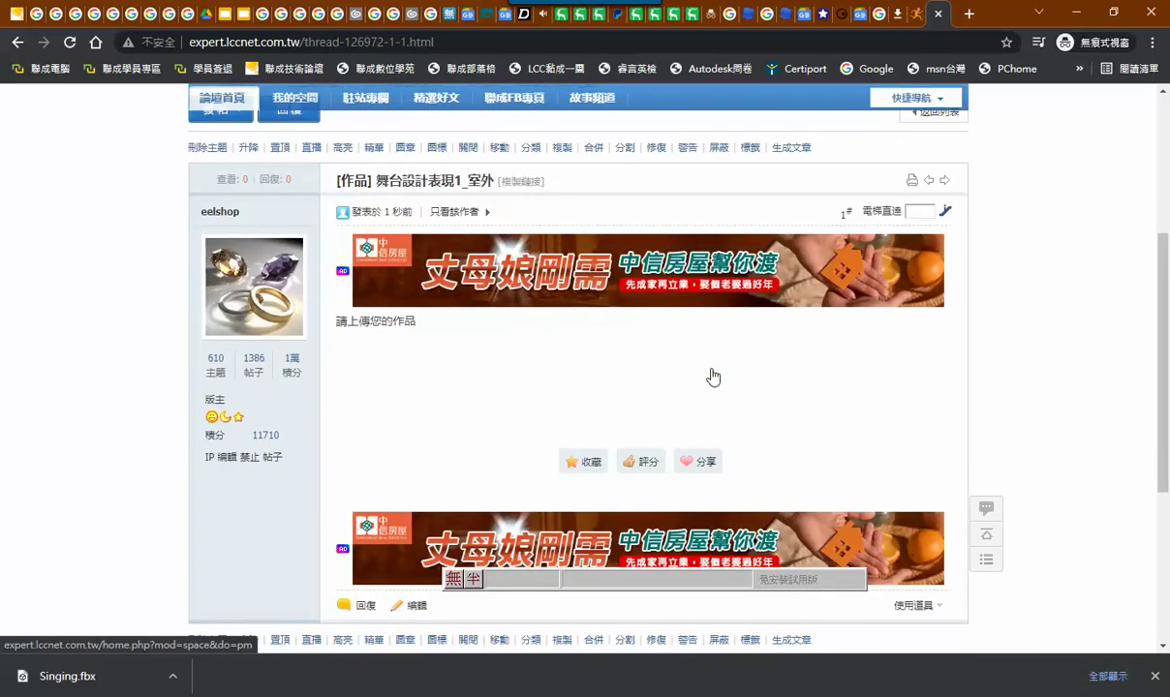
pyautogui.hotkey('alt', 'Tab')
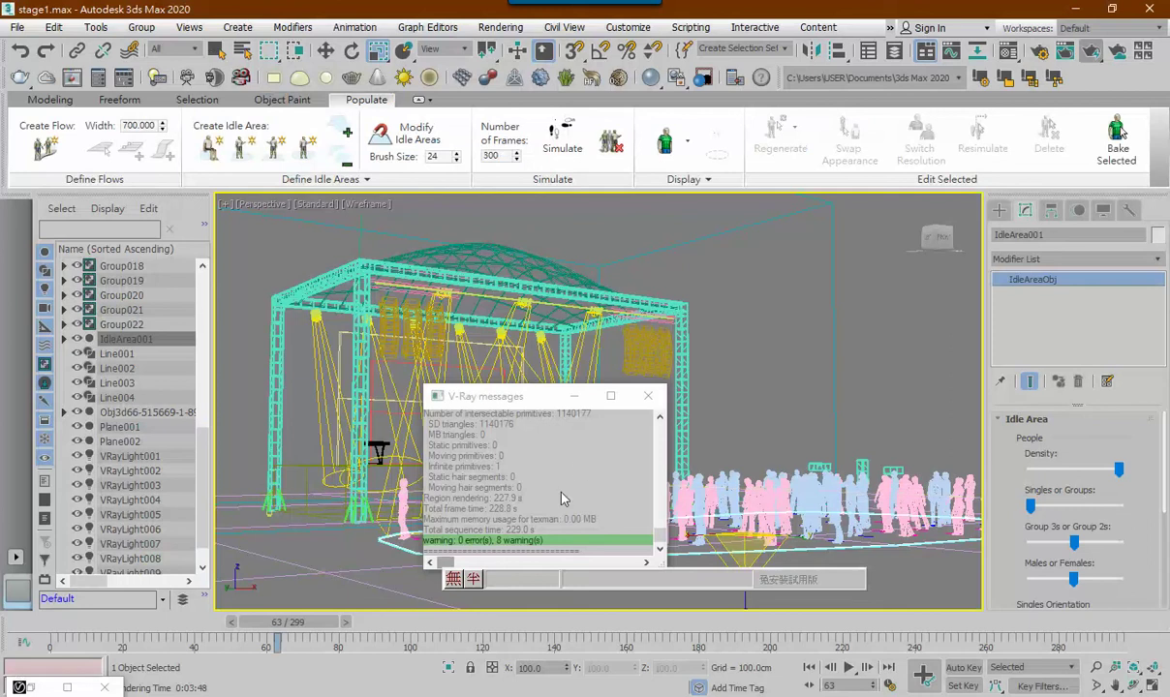
pyautogui.click(724, 402)
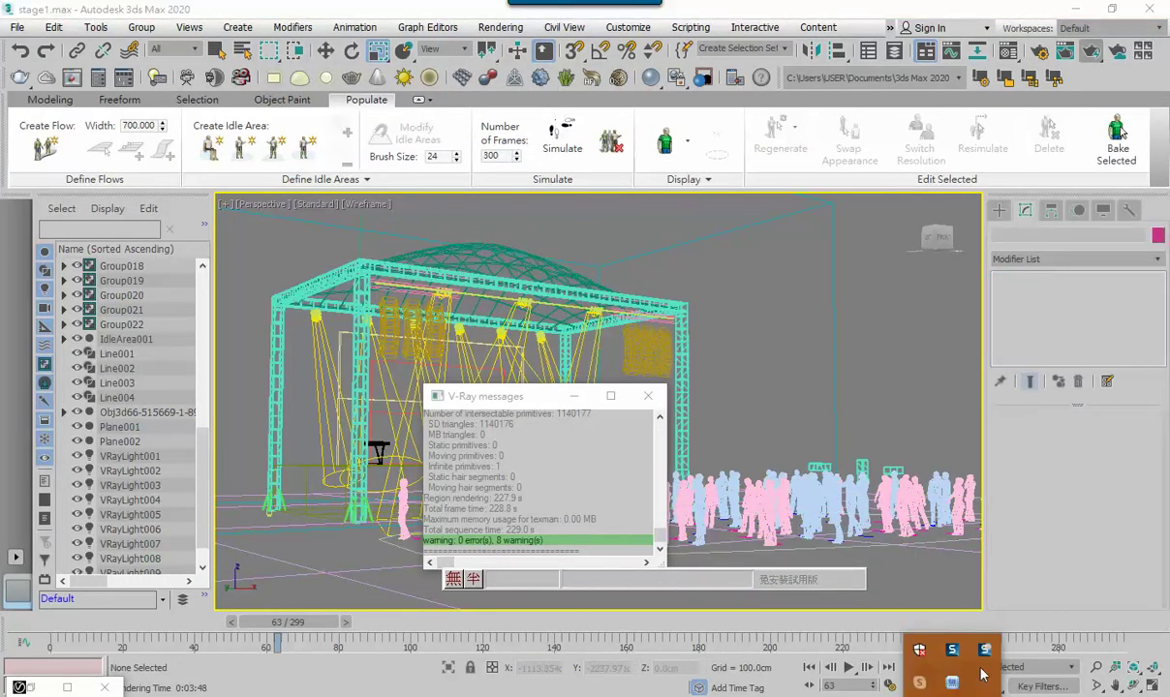
pyautogui.click(982, 675)
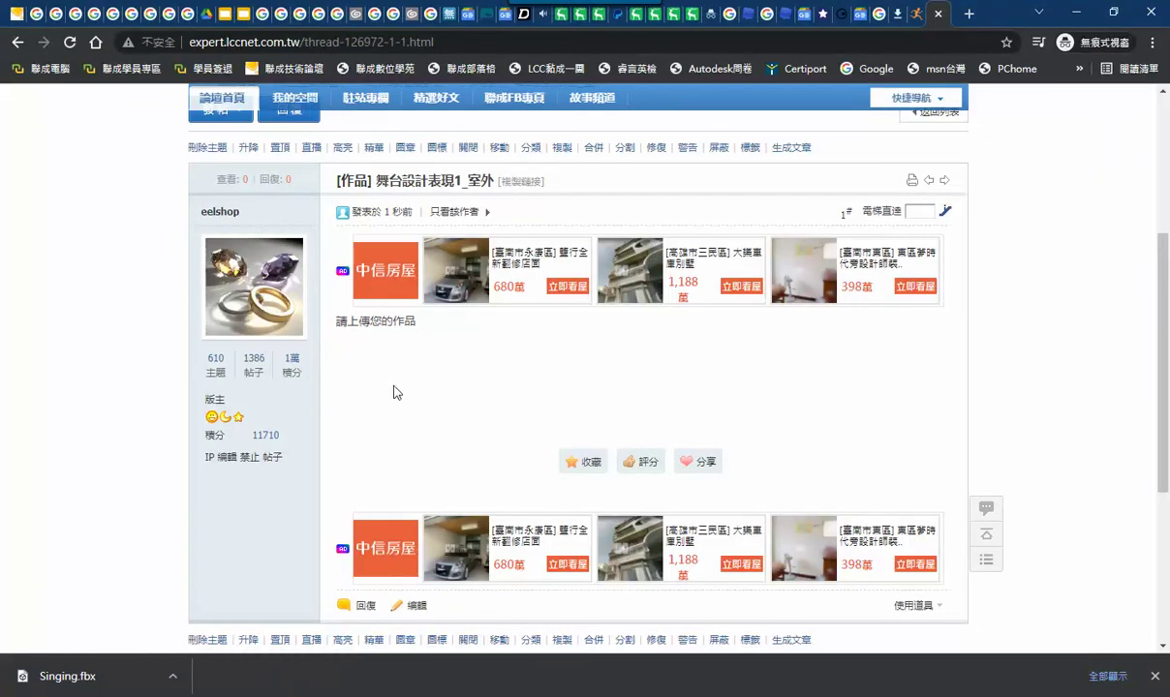
pyautogui.scroll(-1, 429, 421)
pyautogui.scroll(-2, 429, 421)
pyautogui.scroll(4, 504, 347)
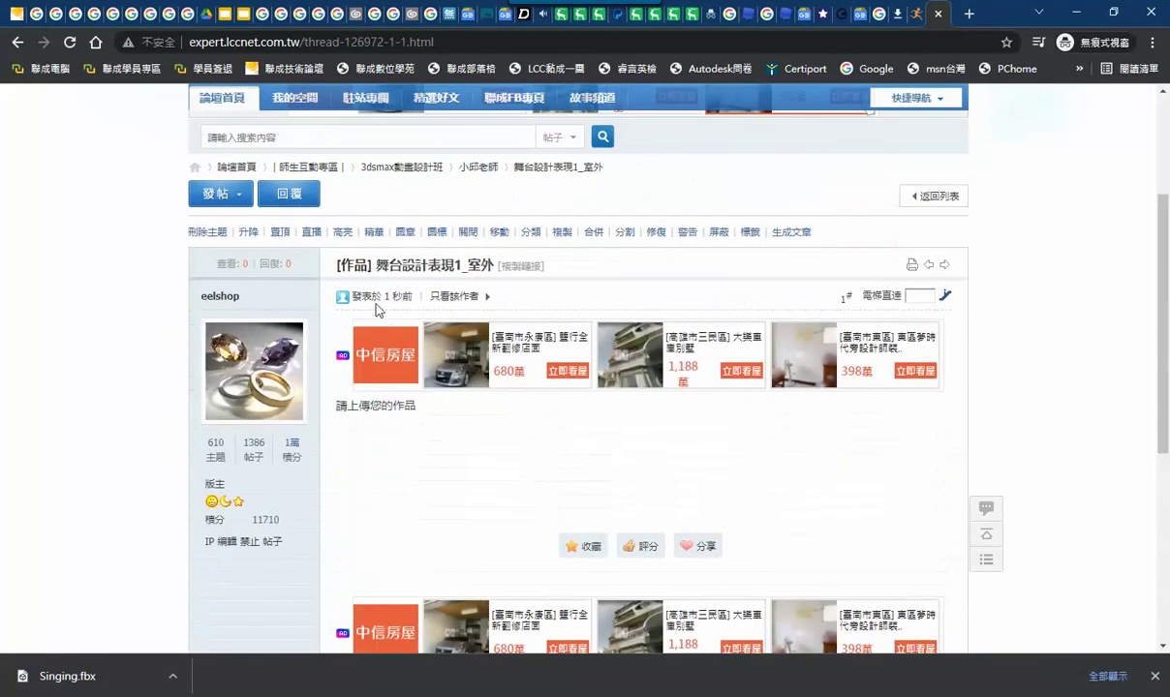